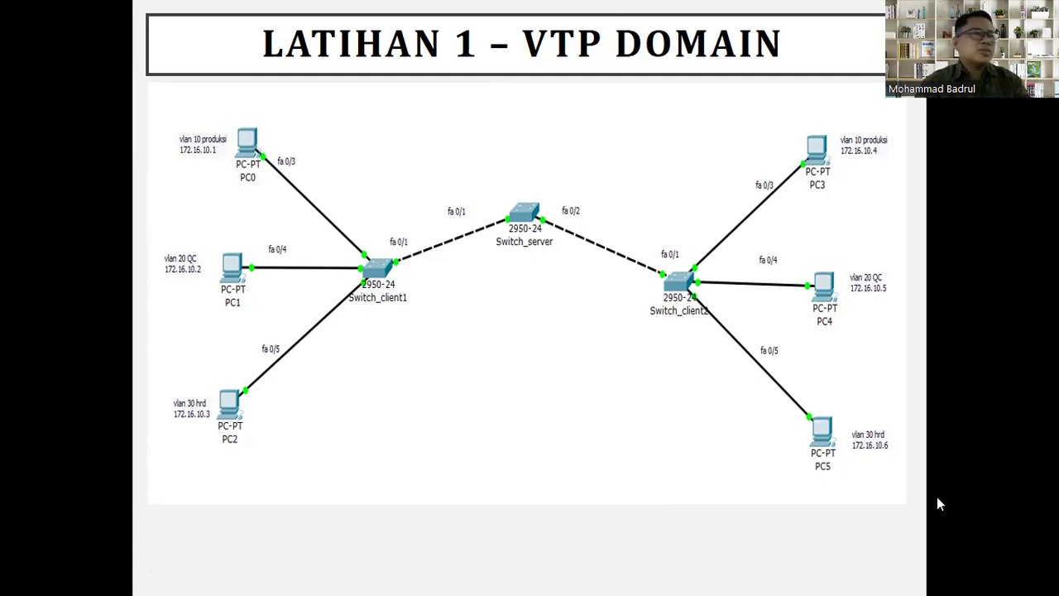
Step: Switch to Cisco Packet Tracer and place a 2950-24 switch in the upper middle of the empty workspace
key("alt+Tab")
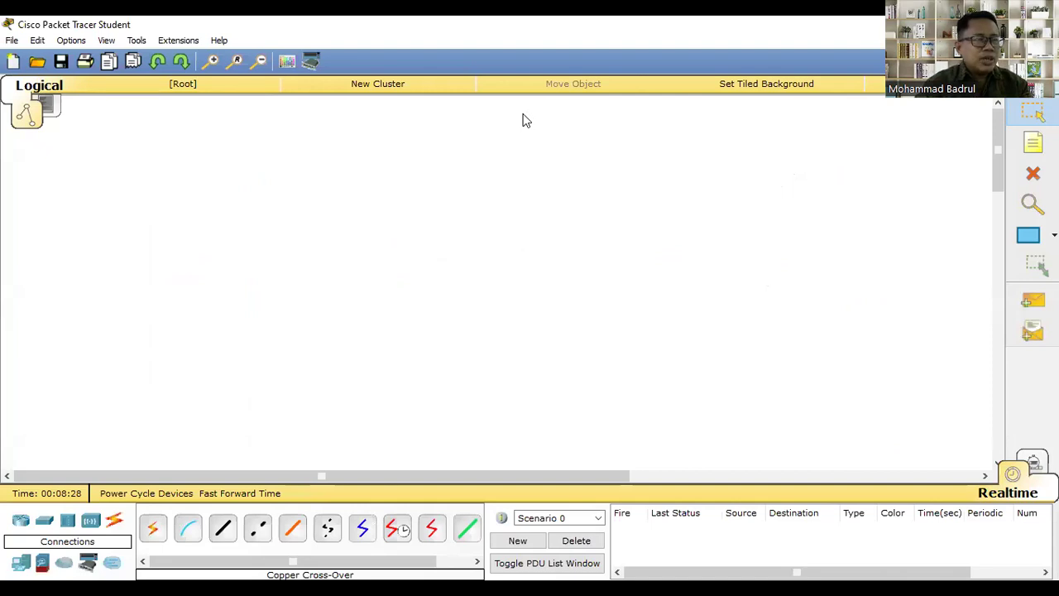
left_click(43, 523)
left_click(153, 527)
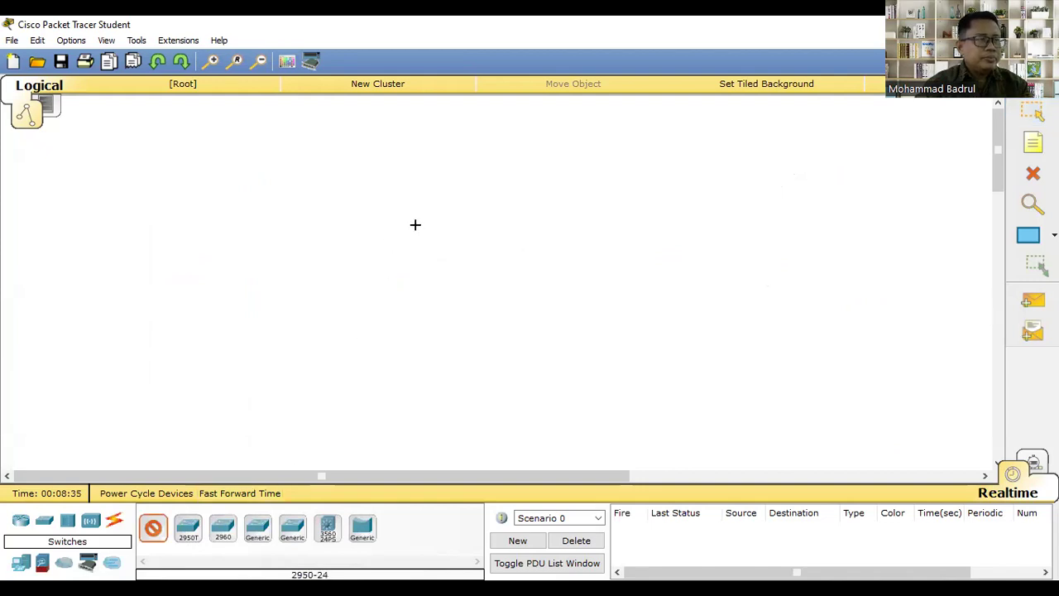
left_click(428, 206)
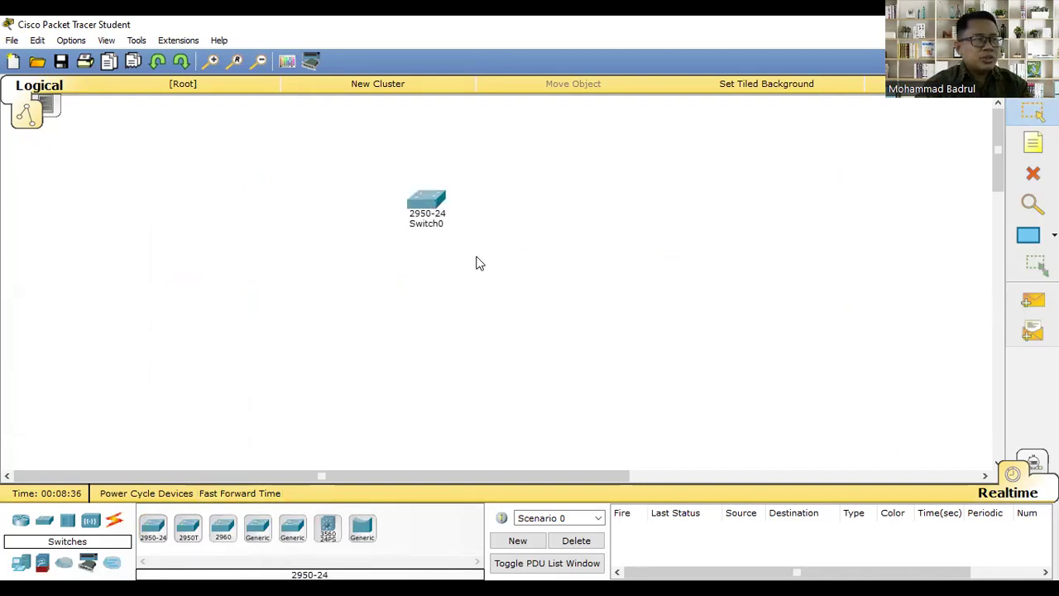
Step: Rename the placed switch as Switch_server and shift it slightly up in the workspace
left_click(466, 200)
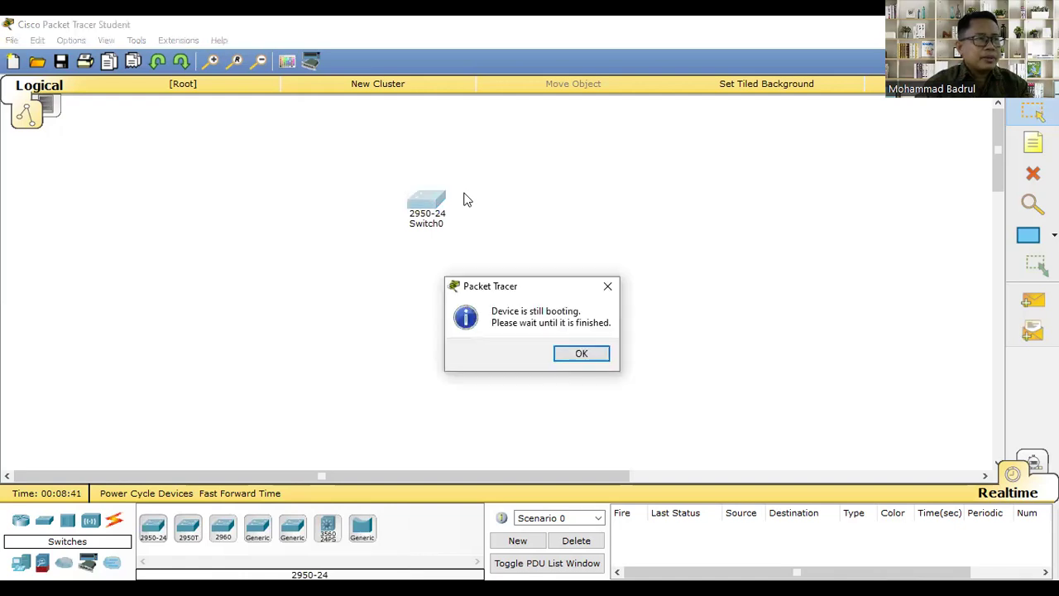
key("Return")
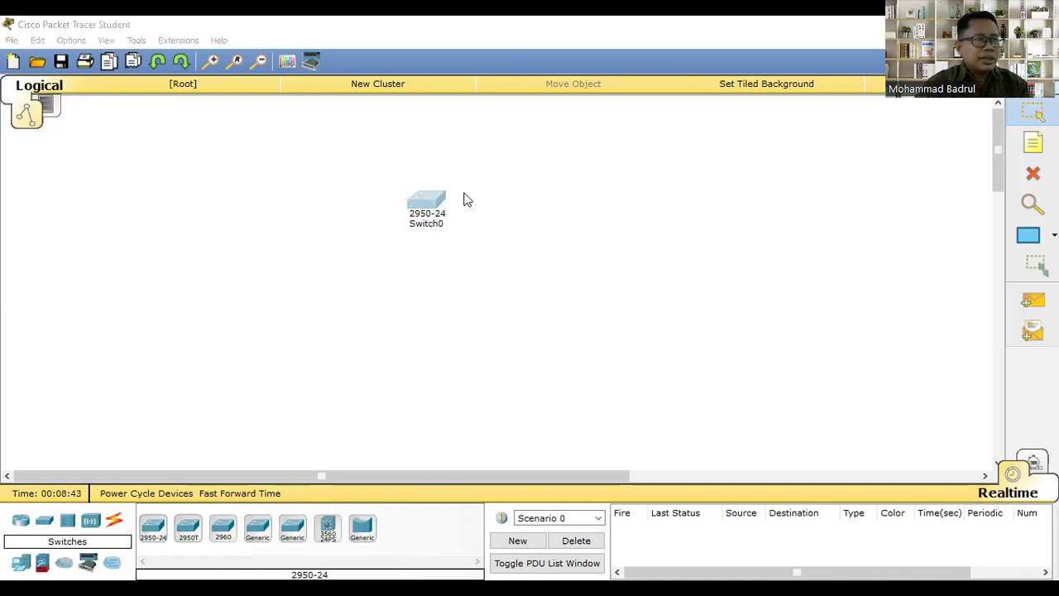
left_click(466, 200)
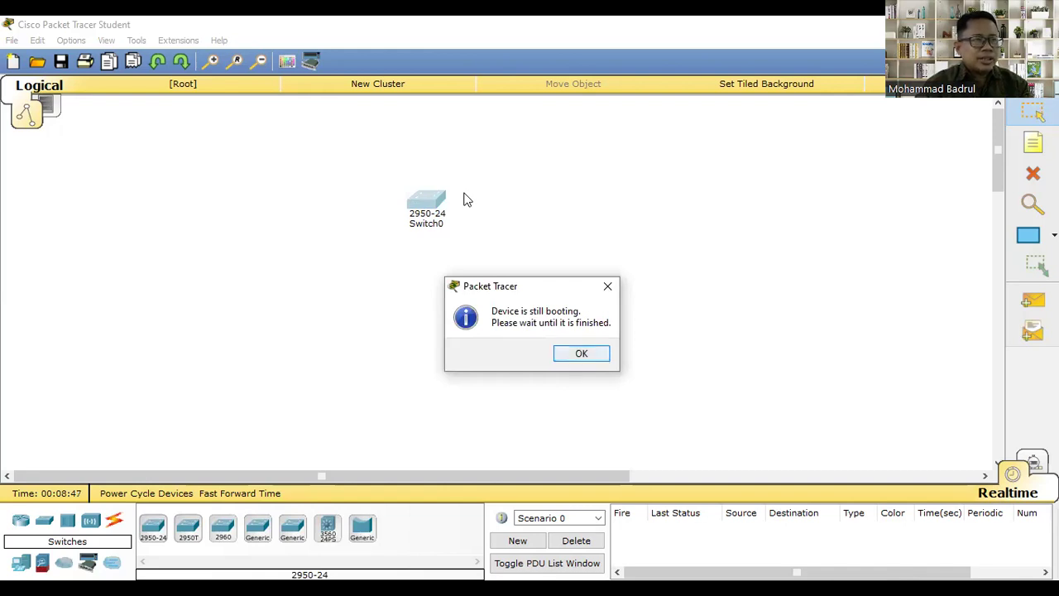
key("Return")
key("BackSpace")
type("_server")
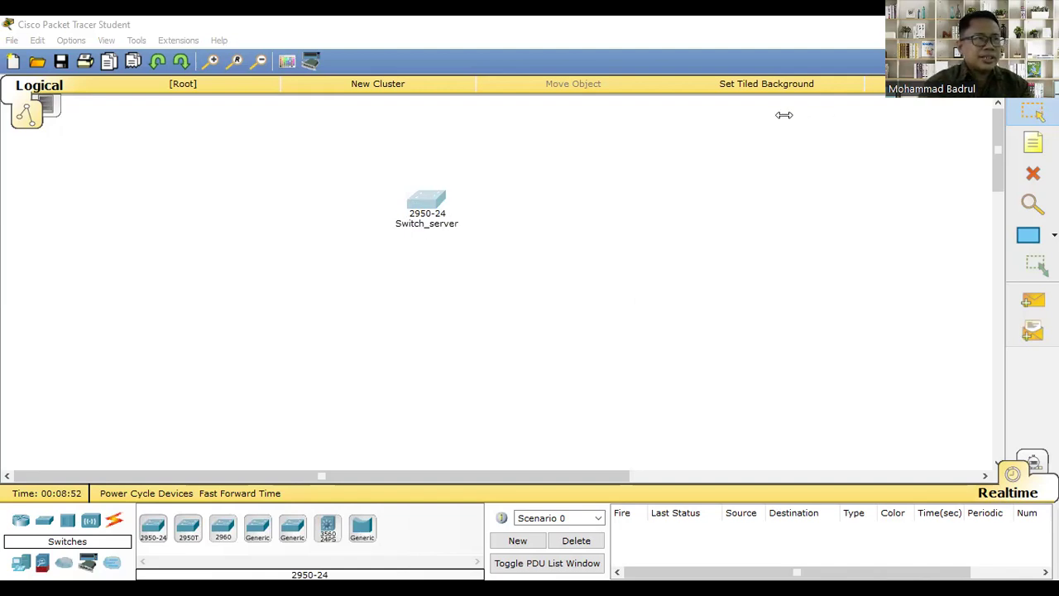
left_click_drag(427, 200, 441, 186)
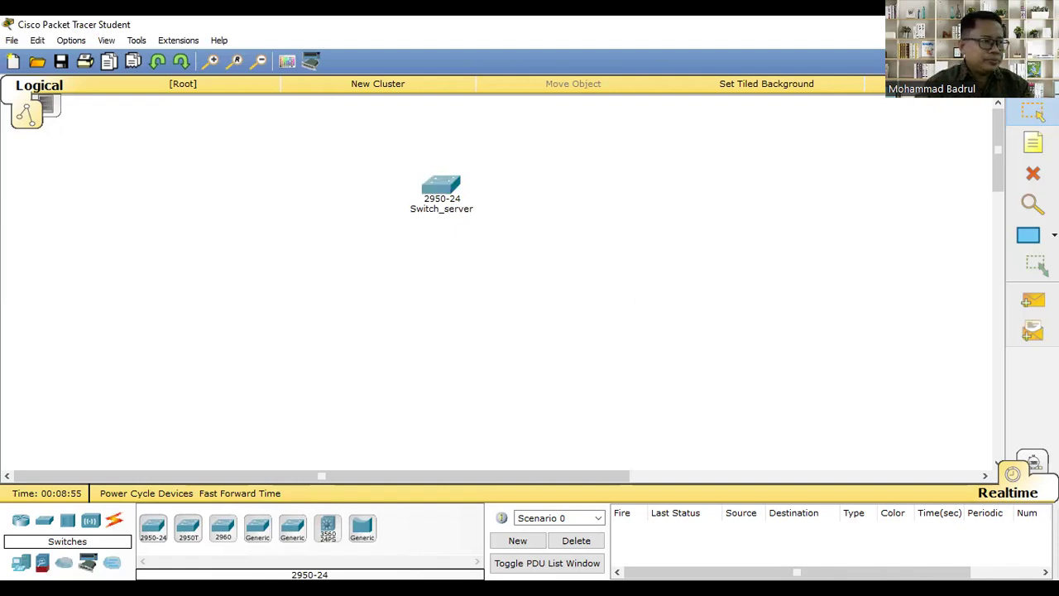
Step: Add a second 2950-24 switch below and to the left of Switch_server, and space the two switches apart
left_click(153, 527)
left_click(234, 269)
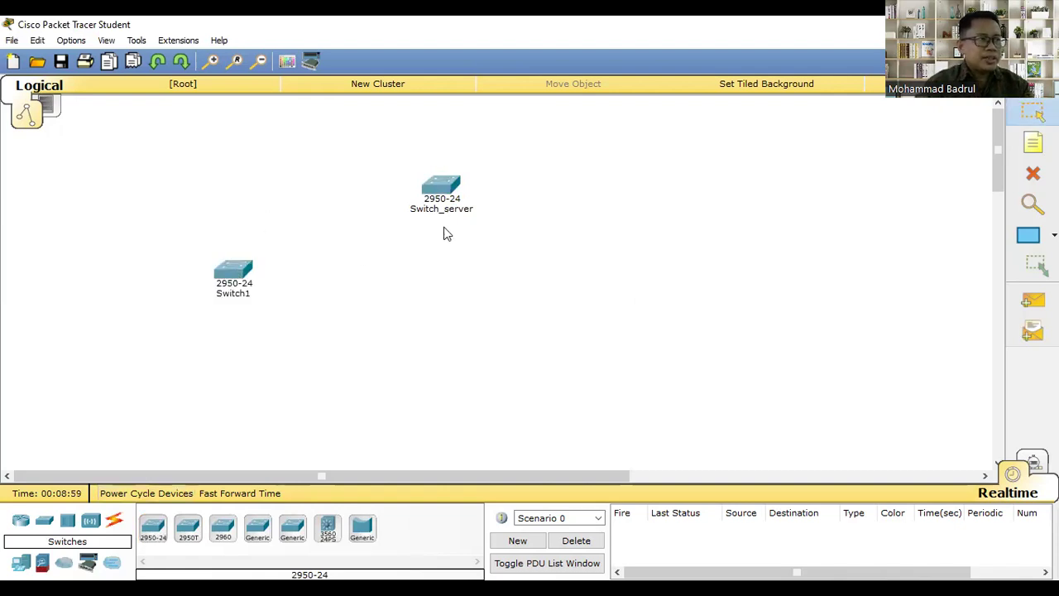
left_click_drag(442, 175, 510, 165)
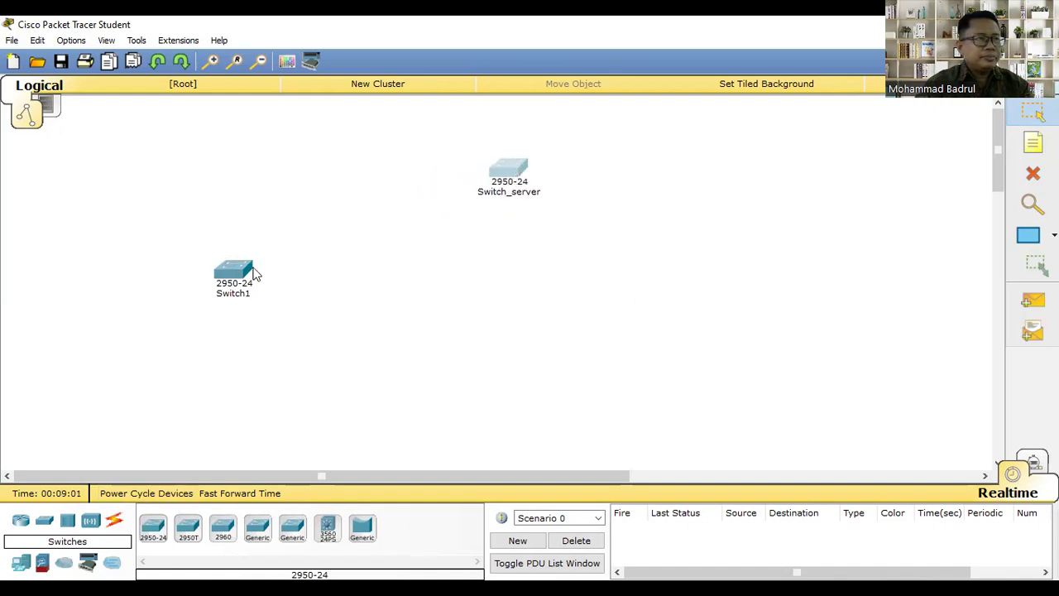
left_click_drag(247, 276, 273, 269)
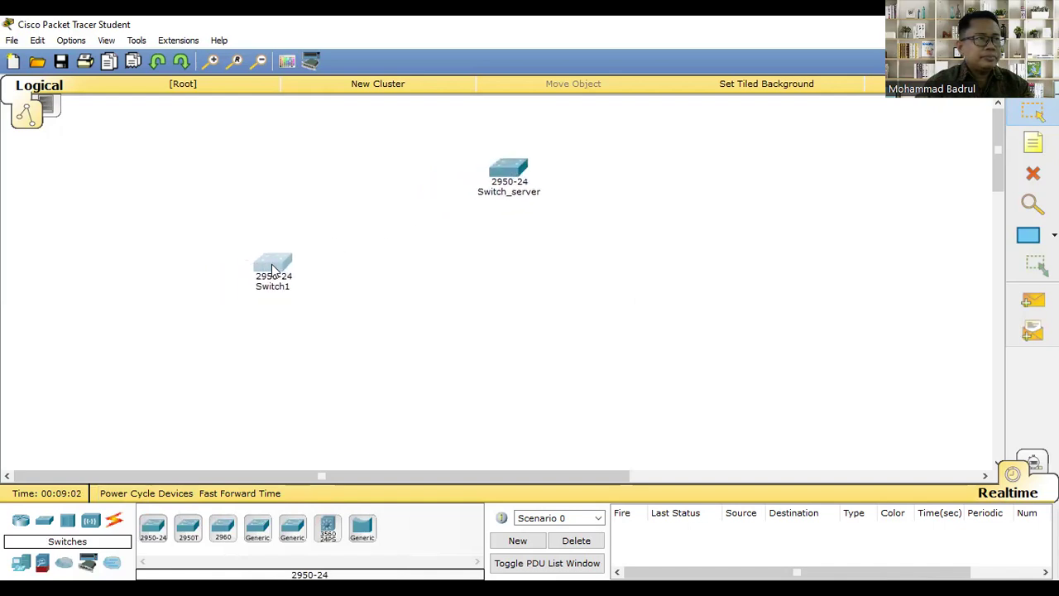
Step: Rename the lower-left switch as Switch_client1
left_click(273, 269)
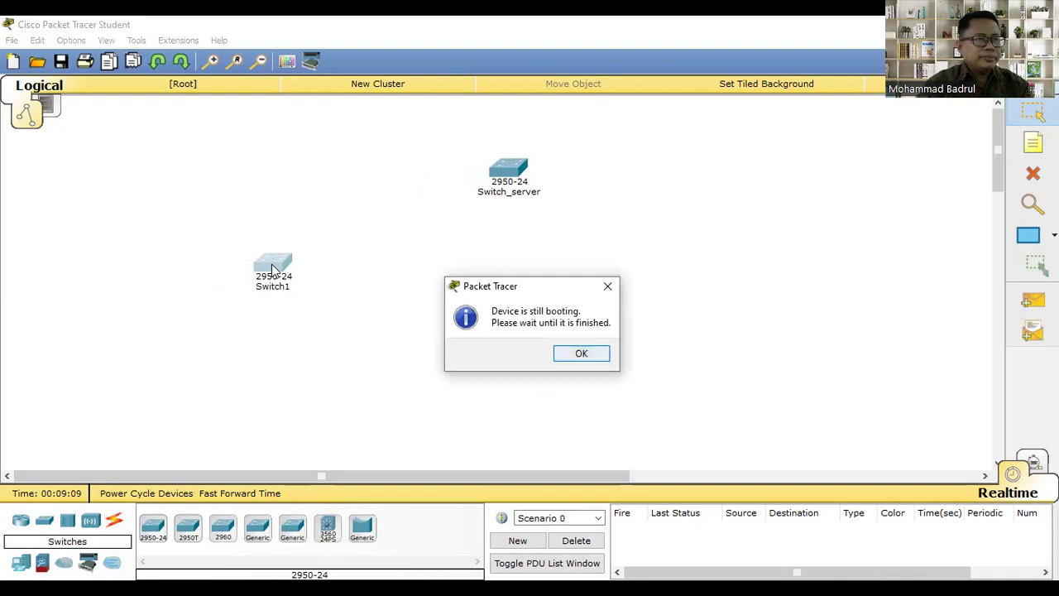
key("Return")
key("BackSpace")
type("_client1")
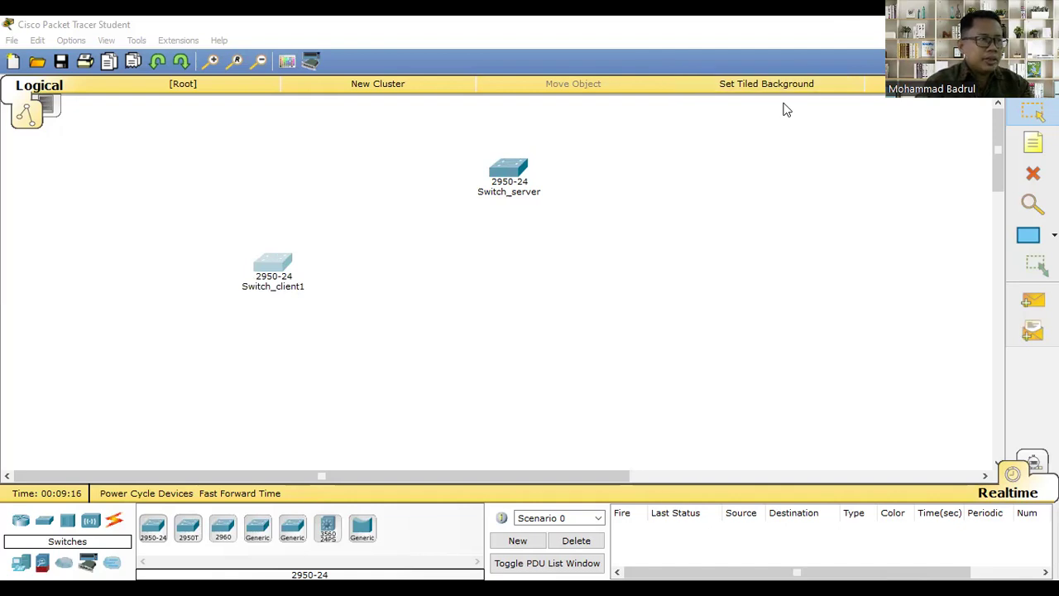
Step: Add a third 2950-24 switch below and to the right of Switch_server, and arrange the three switches in a triangle
left_click(153, 527)
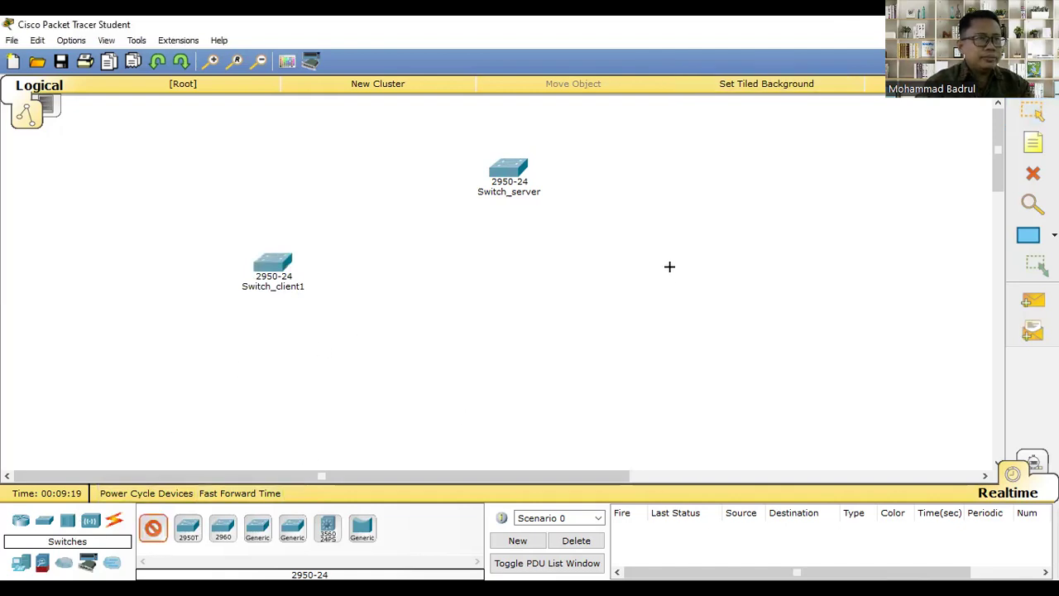
left_click(692, 267)
left_click_drag(507, 174, 478, 175)
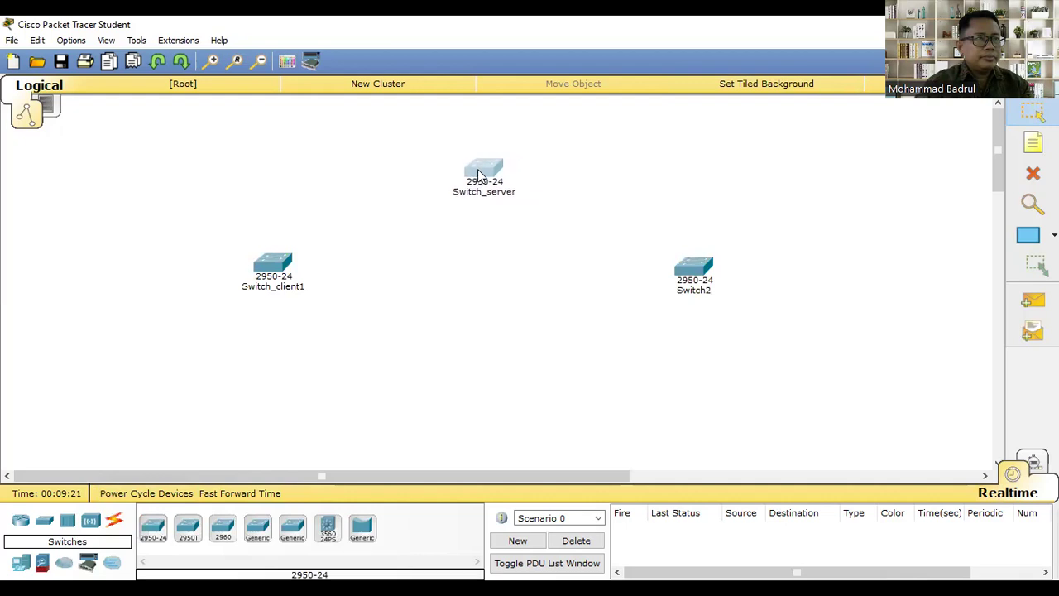
left_click_drag(692, 280, 675, 279)
left_click_drag(283, 279, 317, 277)
left_click_drag(681, 275, 659, 270)
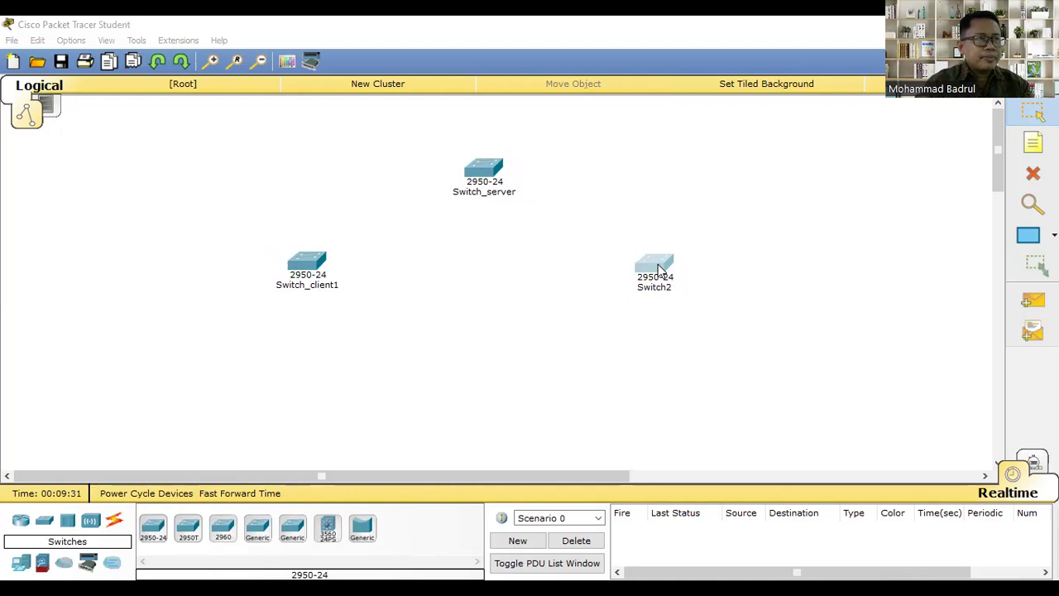
Step: Rename the third switch as Switch_client2
key("BackSpace")
type("_cl")
key("BackSpace")
type("lient2")
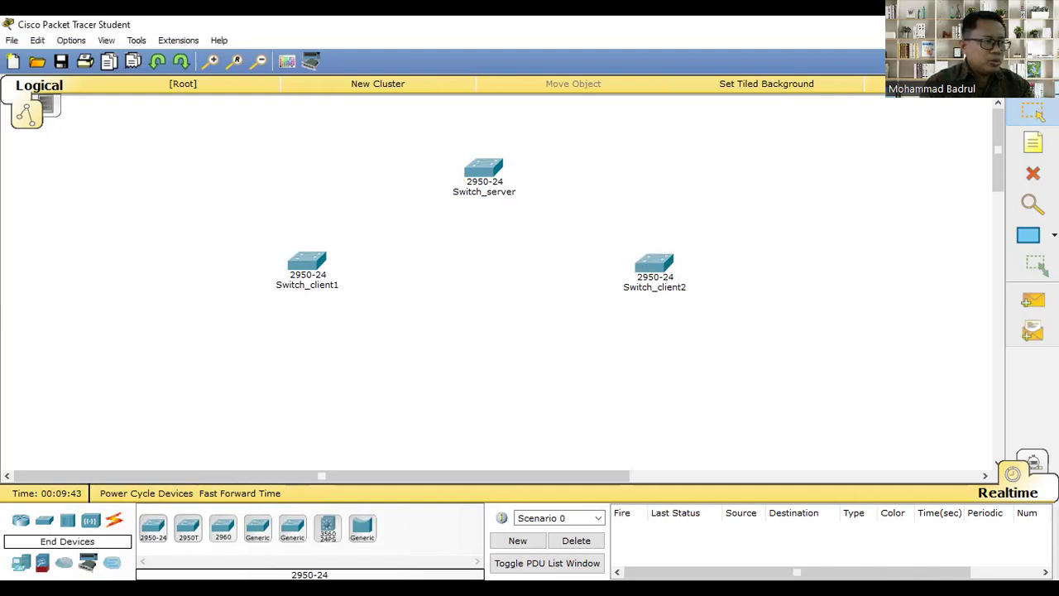
Step: Place three generic PCs in a vertical column to the left of Switch_client1
left_click(22, 563)
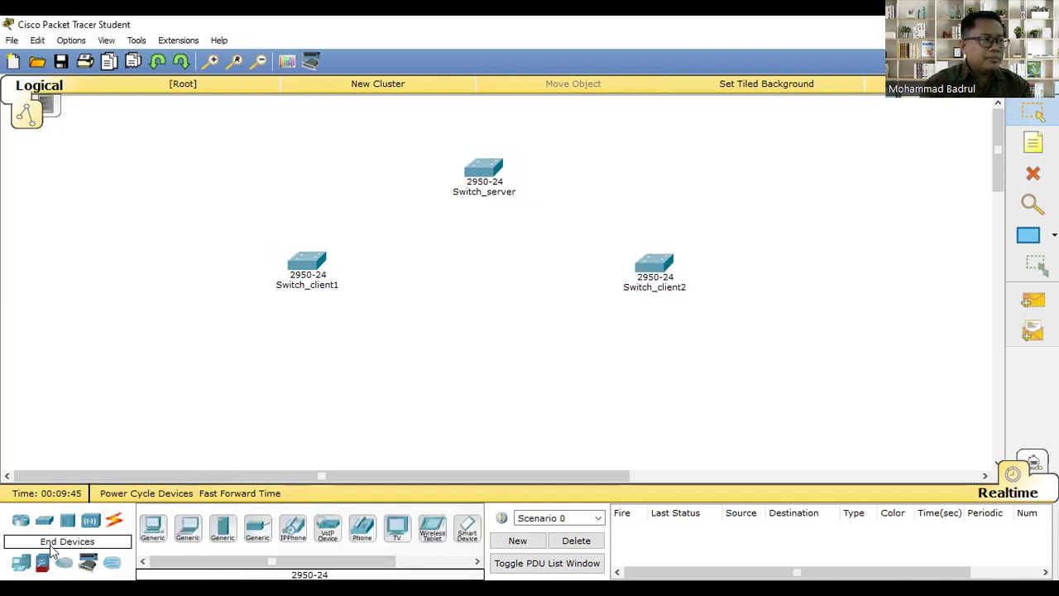
left_click(153, 526)
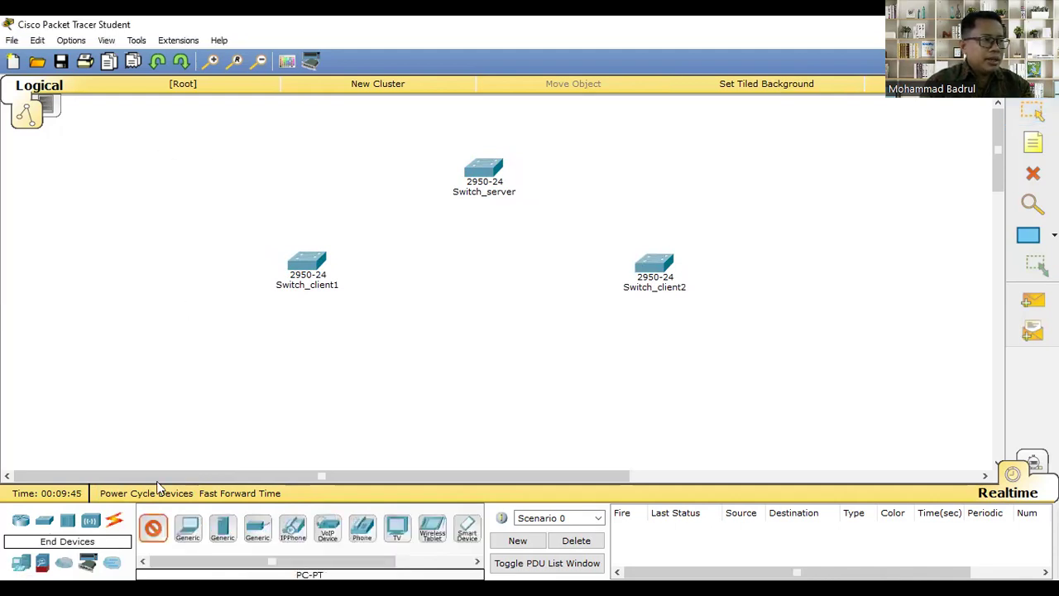
left_click(130, 151)
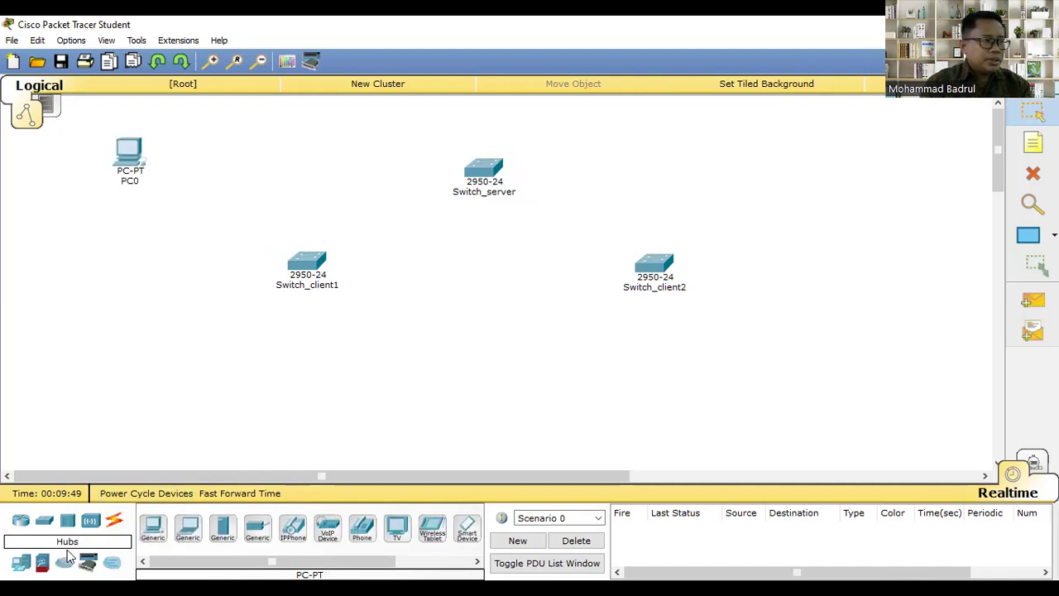
left_click(153, 528)
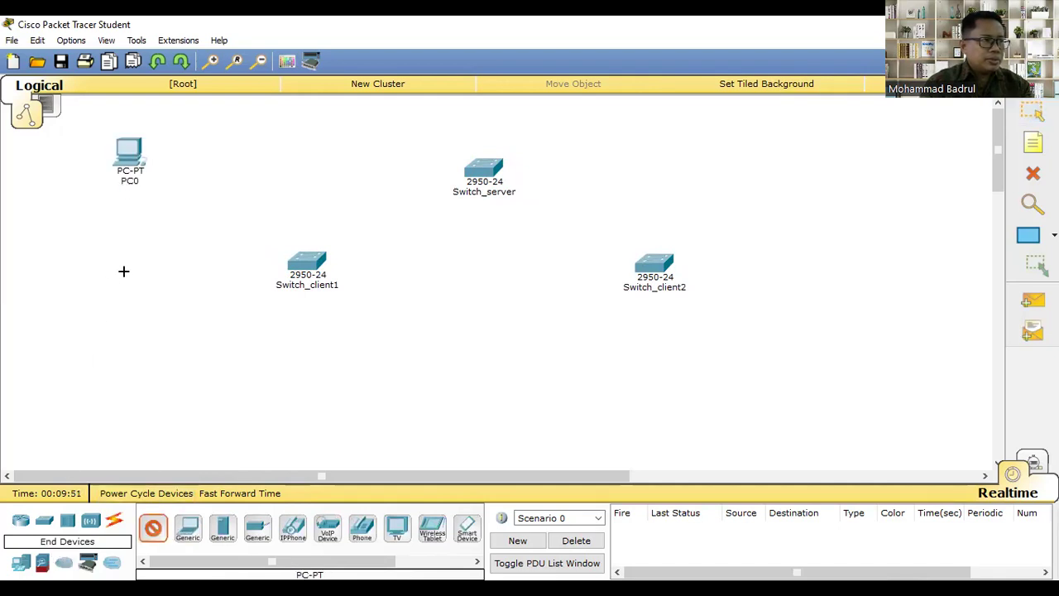
left_click(117, 283)
left_click(153, 527)
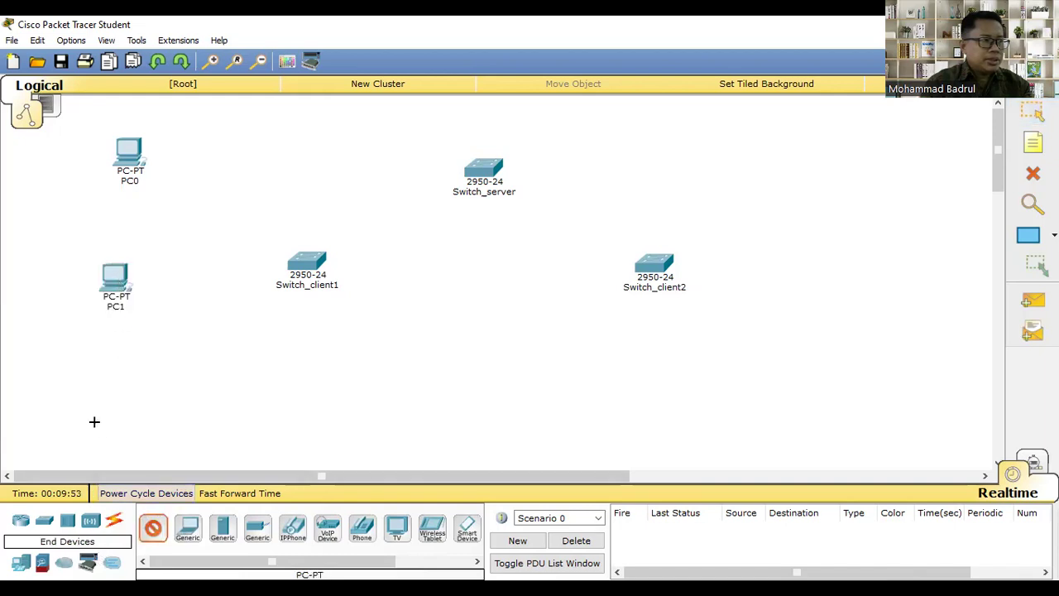
left_click(122, 411)
left_click_drag(131, 154, 124, 146)
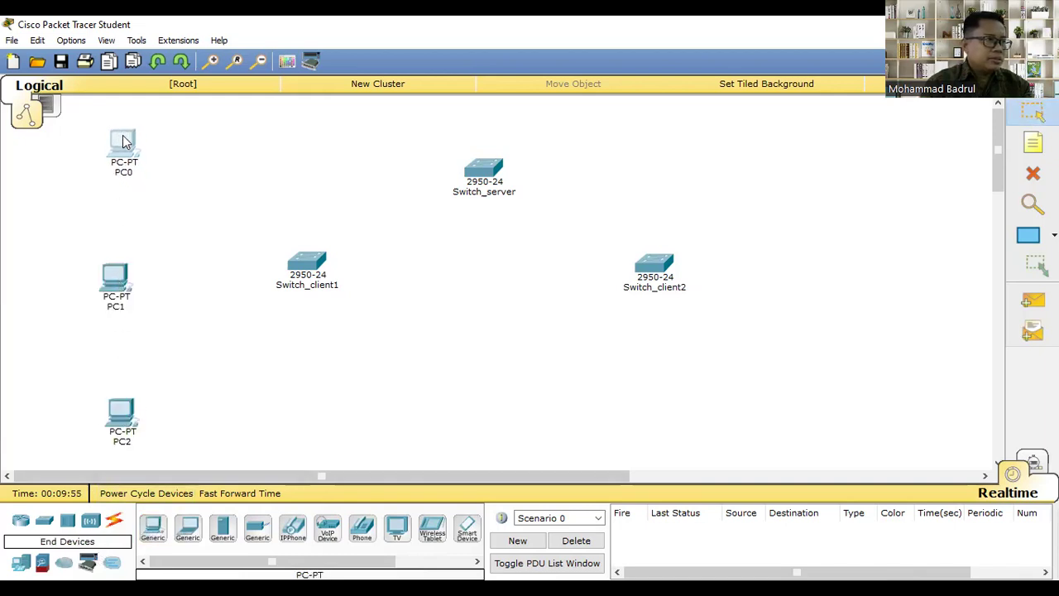
Step: Move all three switches closer to the PC column to free space beyond Switch_client2
left_click_drag(302, 263, 281, 270)
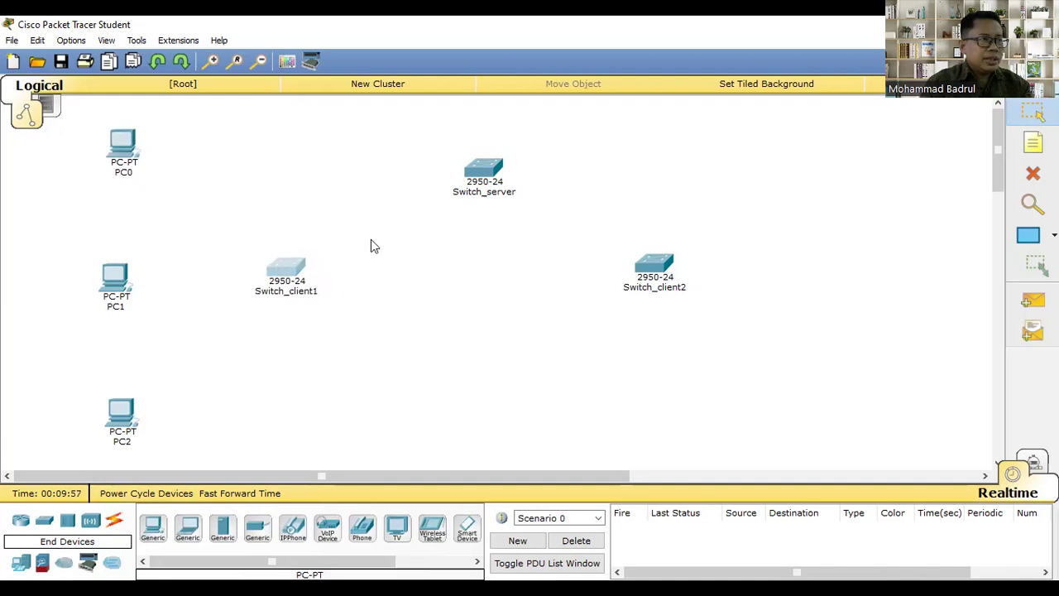
left_click_drag(478, 172, 445, 169)
left_click_drag(643, 261, 582, 261)
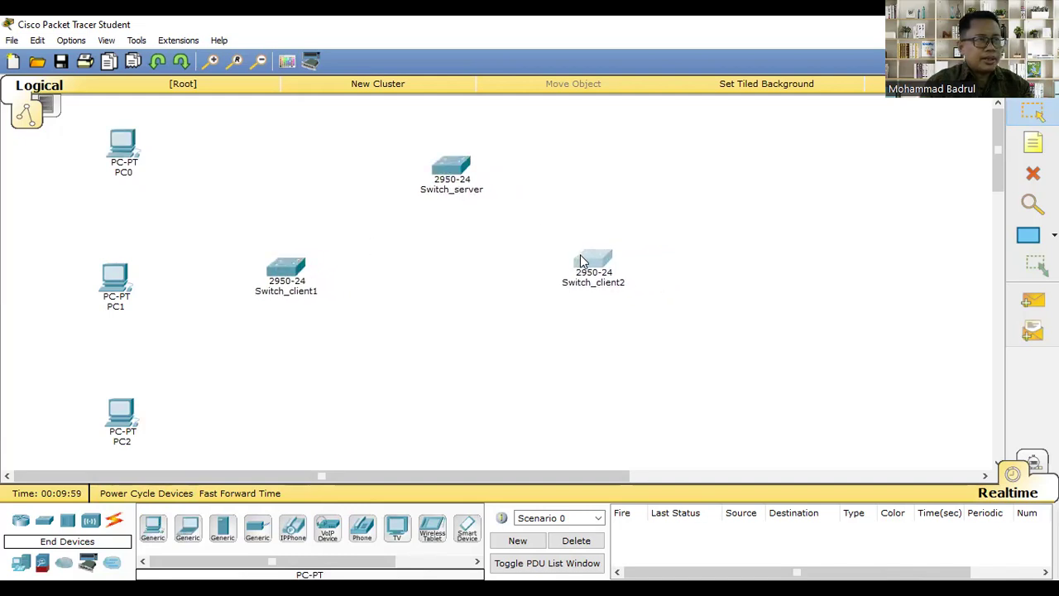
Step: Place three more generic PCs in a vertical column to the right of Switch_client2, and straighten the PC2 position
left_click(152, 528)
left_click(782, 130)
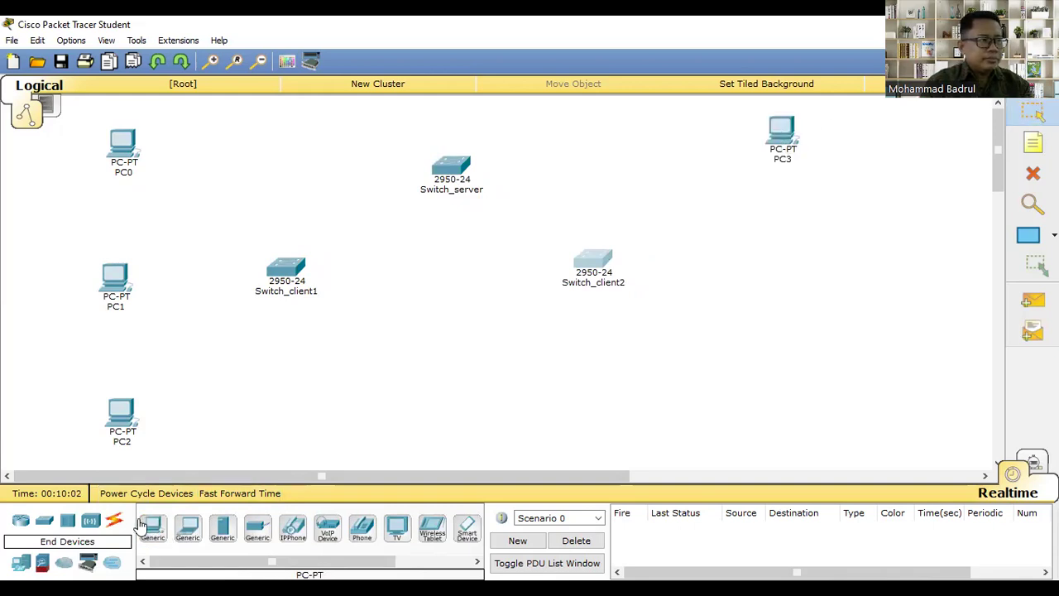
left_click(164, 538)
left_click(789, 263)
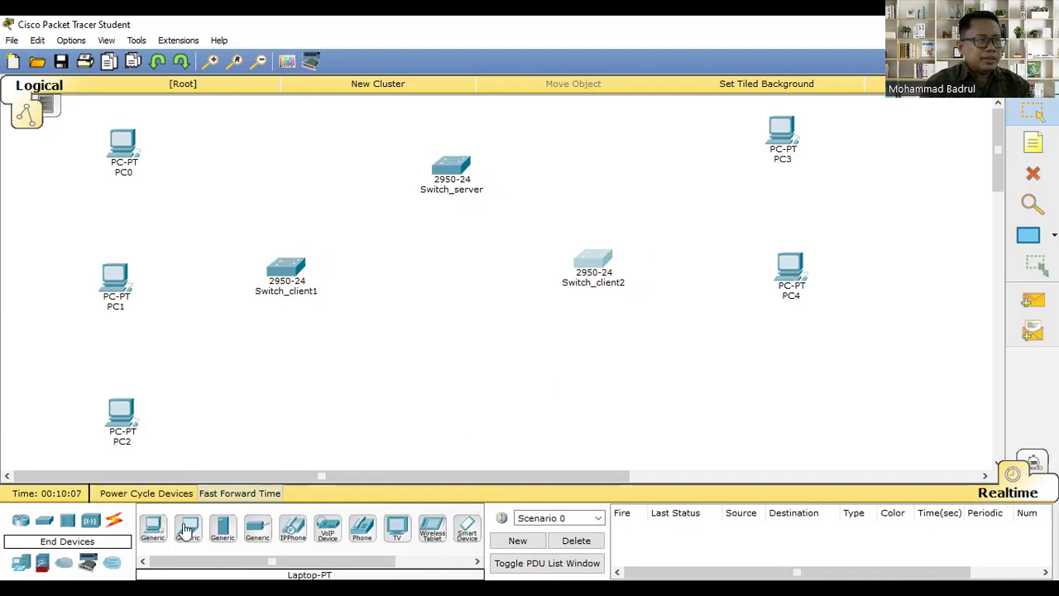
left_click(157, 534)
left_click(786, 417)
left_click_drag(122, 418, 110, 408)
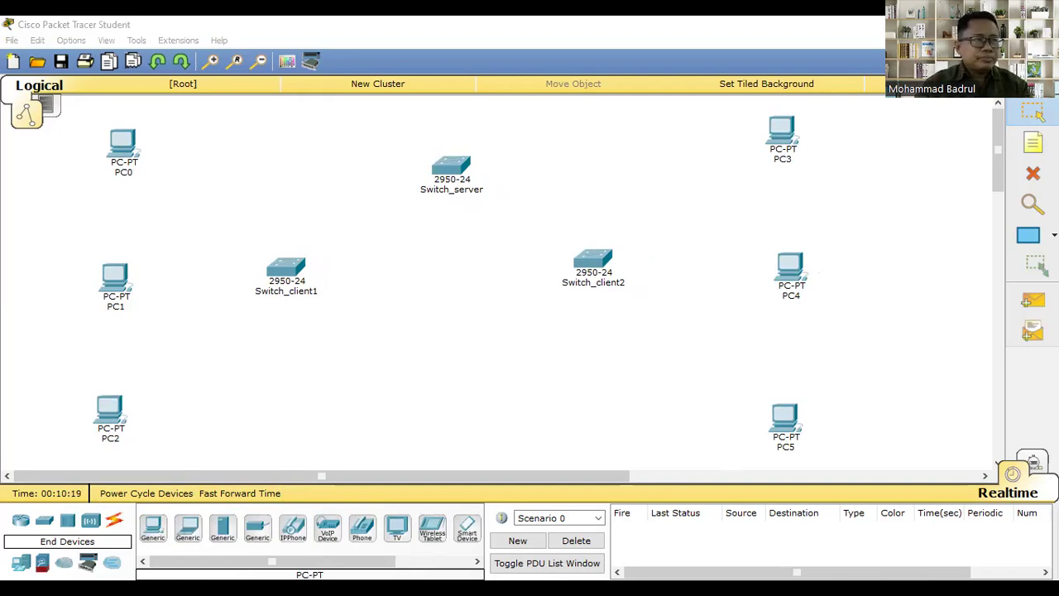
Step: Add the note "fa 0/1" above Switch_client1 and a copy of it to the left of Switch_server
key("n")
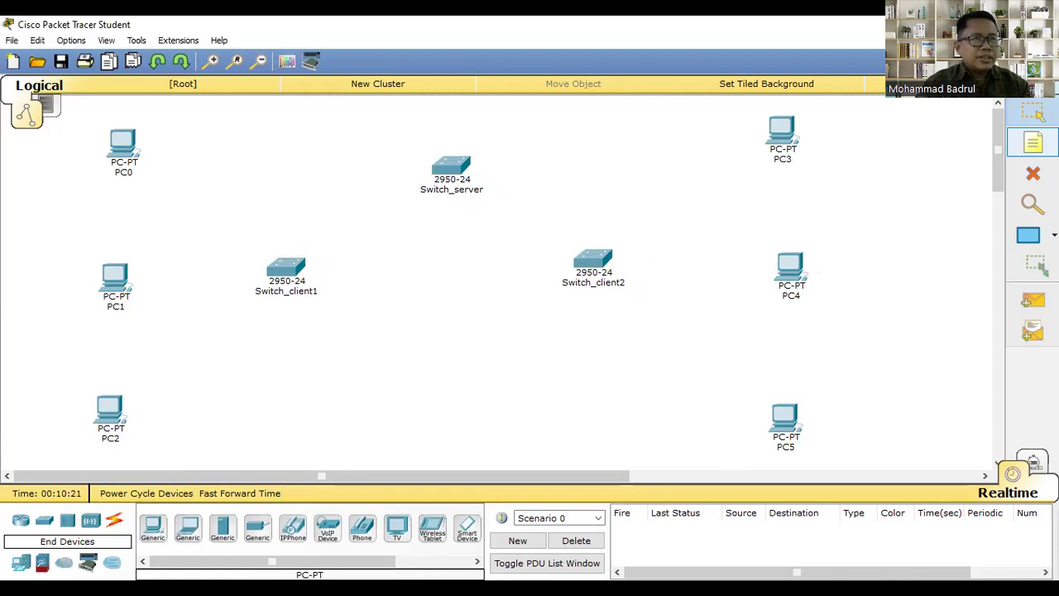
left_click(306, 217)
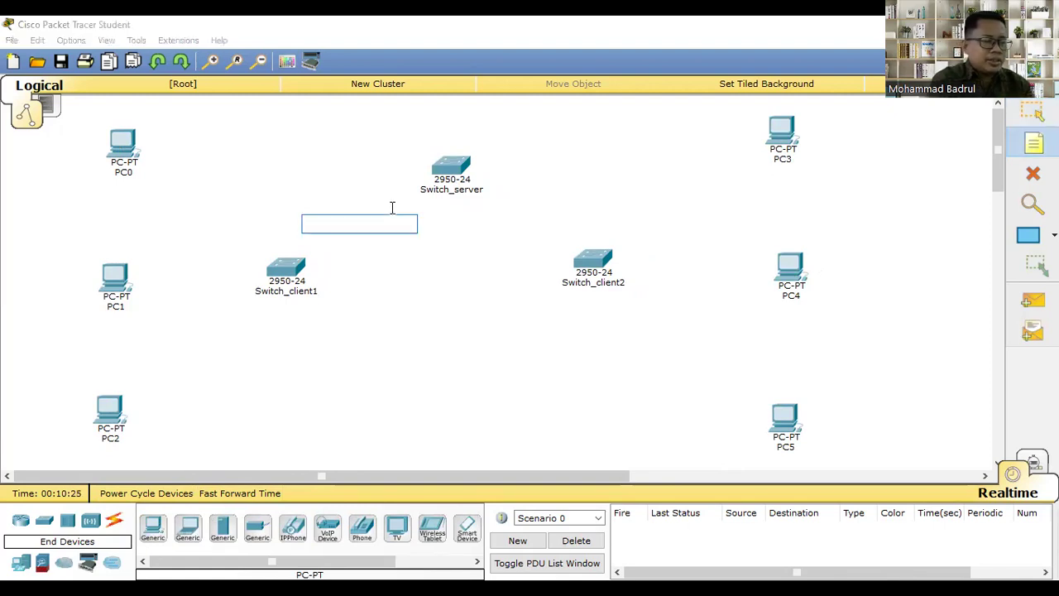
type("fa 0/1")
key("ctrl+a")
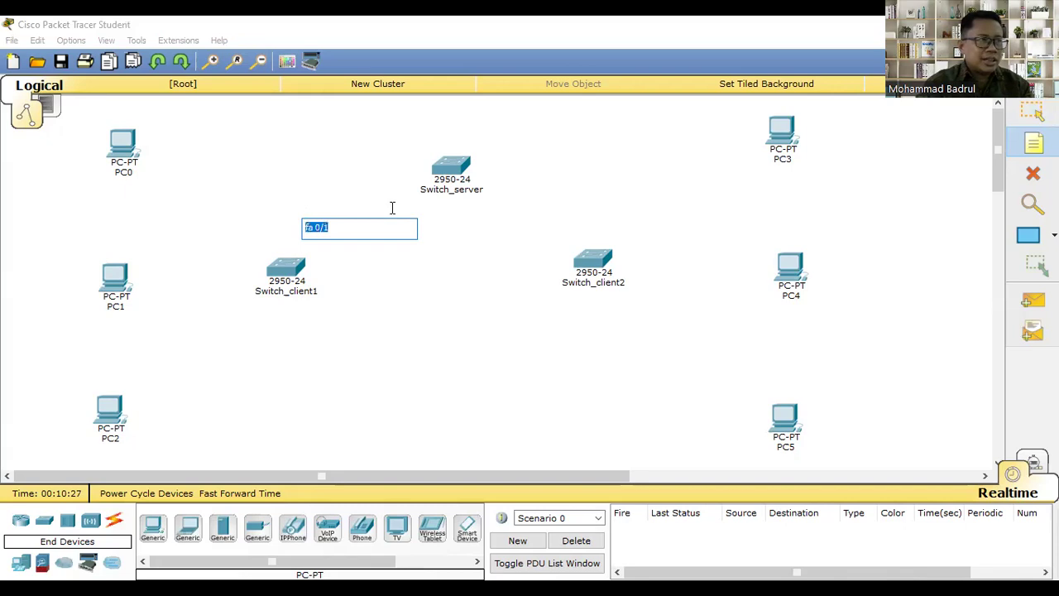
key("ctrl+c")
left_click(394, 170)
key("ctrl+v")
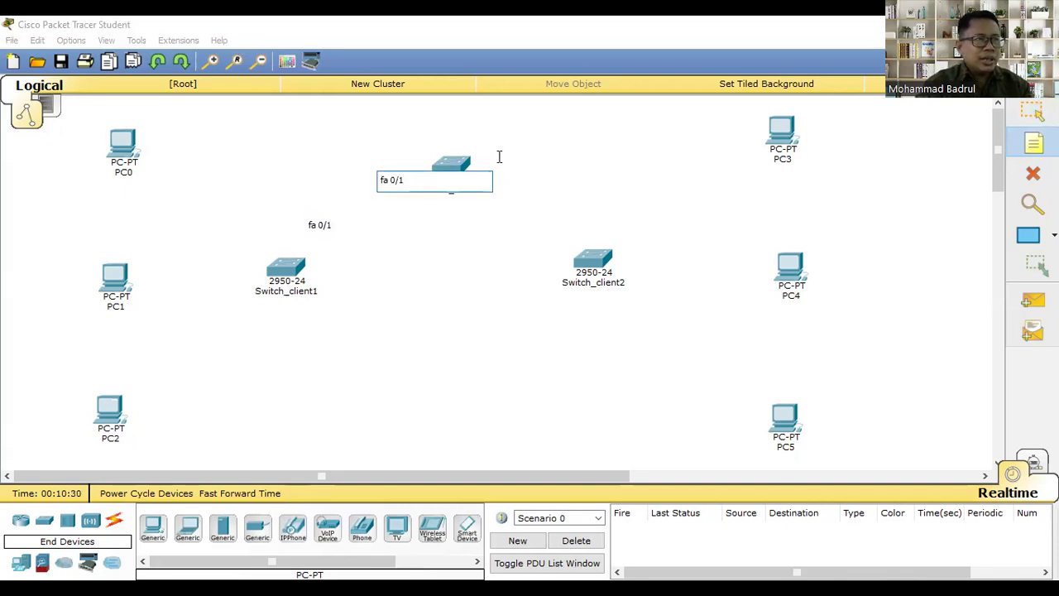
Step: Add the note "fa 0/2" to the right of Switch_server and the note "fa 0/1" above Switch_client2
left_click(499, 157)
key("ctrl+v")
key("BackSpace")
type("2")
left_click(565, 215)
key("ctrl+v")
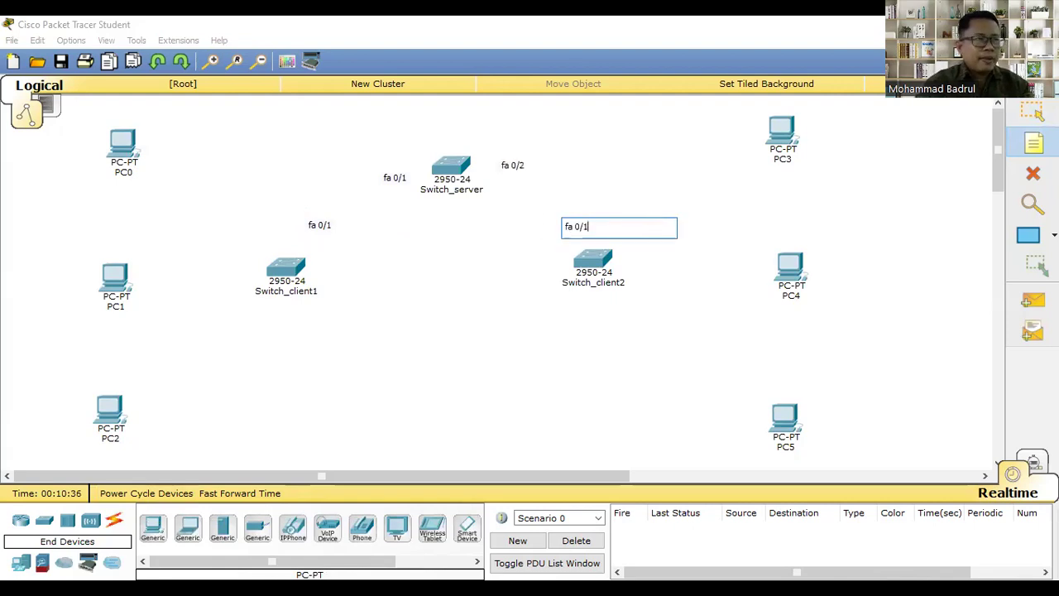
key("Escape")
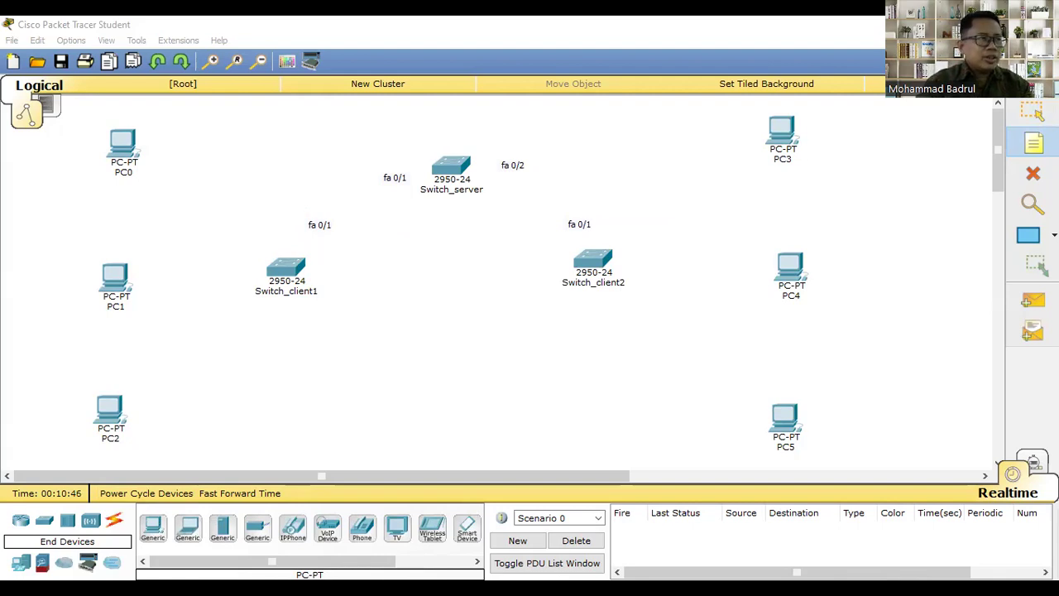
Step: Add the note "fa 0/3" to the right of PC0
left_click(145, 158)
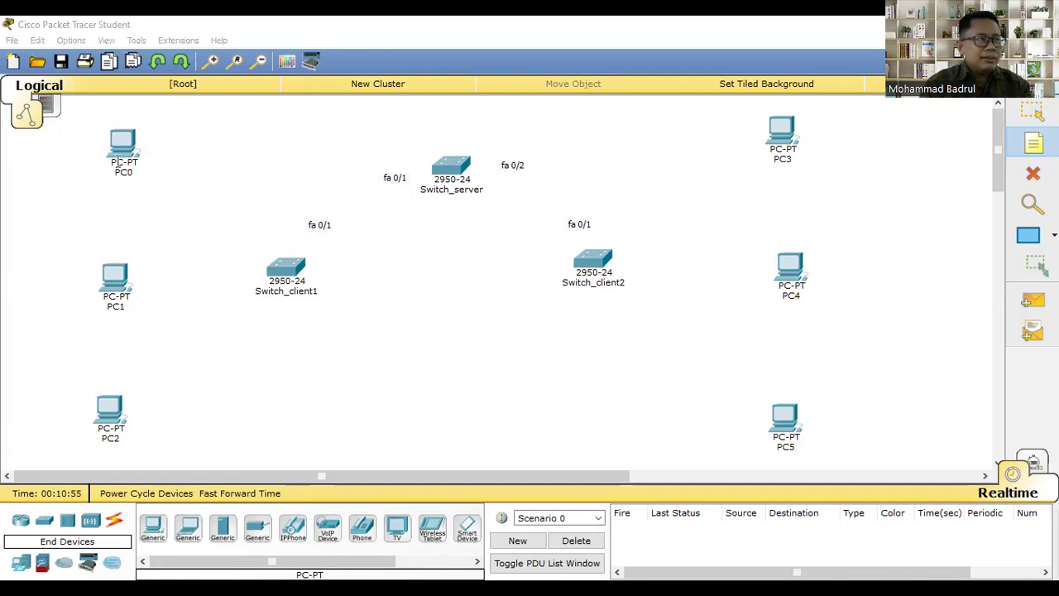
left_click(109, 390)
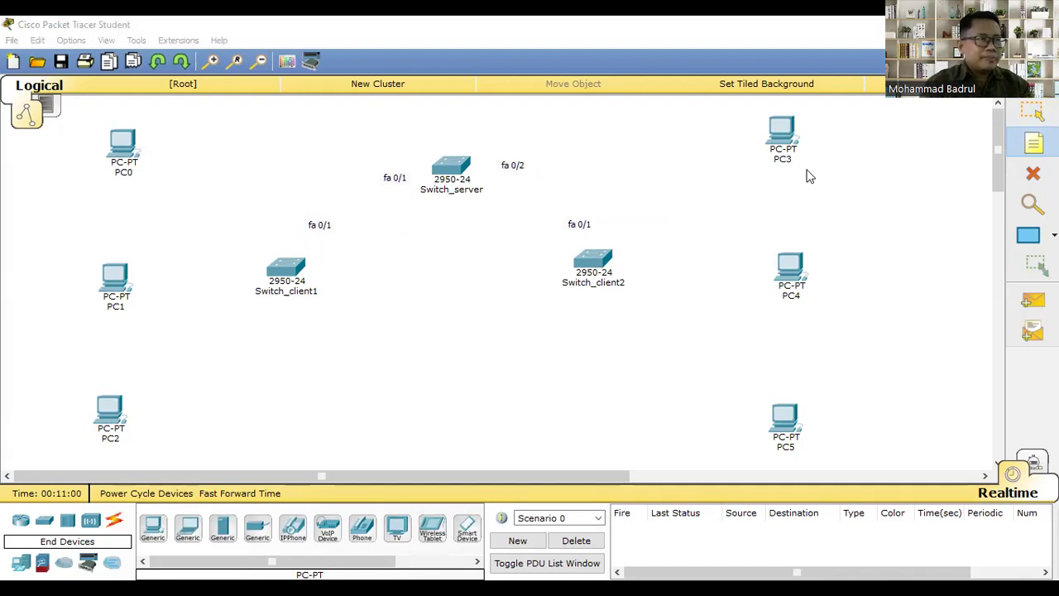
left_click(171, 160)
left_click(169, 159)
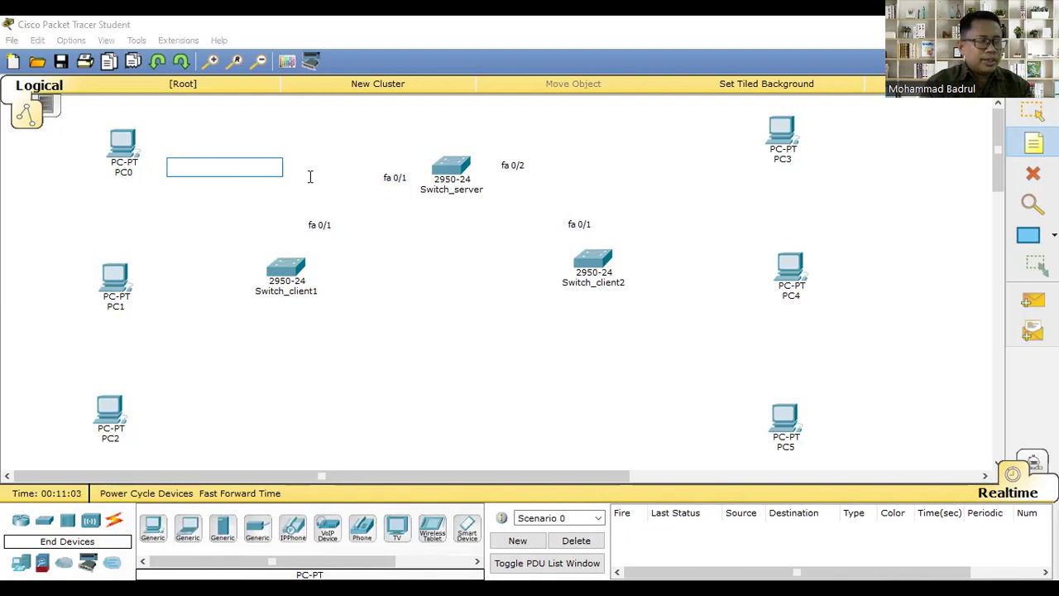
key("ctrl+v")
key("BackSpace")
type("3")
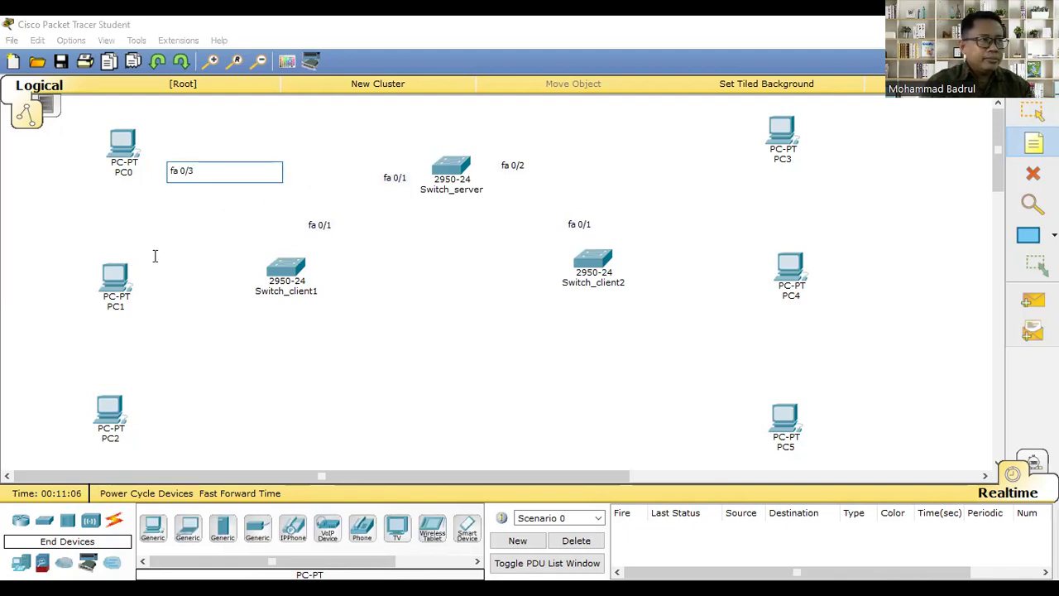
Step: Add the note "fa 0/4" to the right of PC1 and the note "fa 0/5" to the right of PC2
left_click(201, 263)
key("ctrl+v")
key("BackSpace")
type("4")
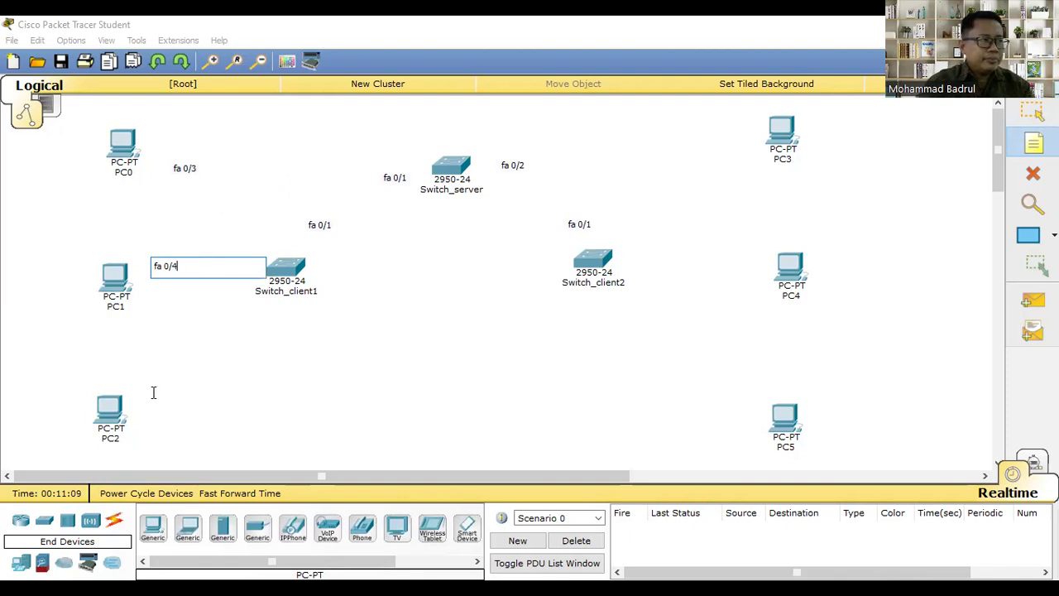
left_click(194, 378)
key("ctrl+v")
key("BackSpace")
type("5")
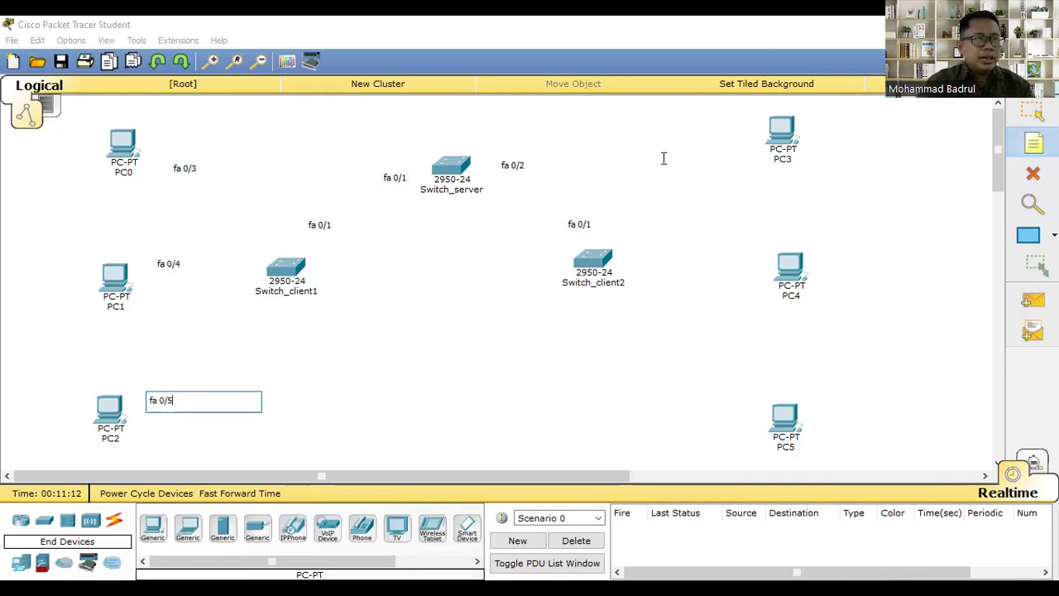
Step: Add the note "fa 0/3" to the left of PC3 and the note "fa 0/4" to the left of PC4
left_click(694, 162)
key("ctrl+v")
key("BackSpace")
type("3")
key("ctrl+a")
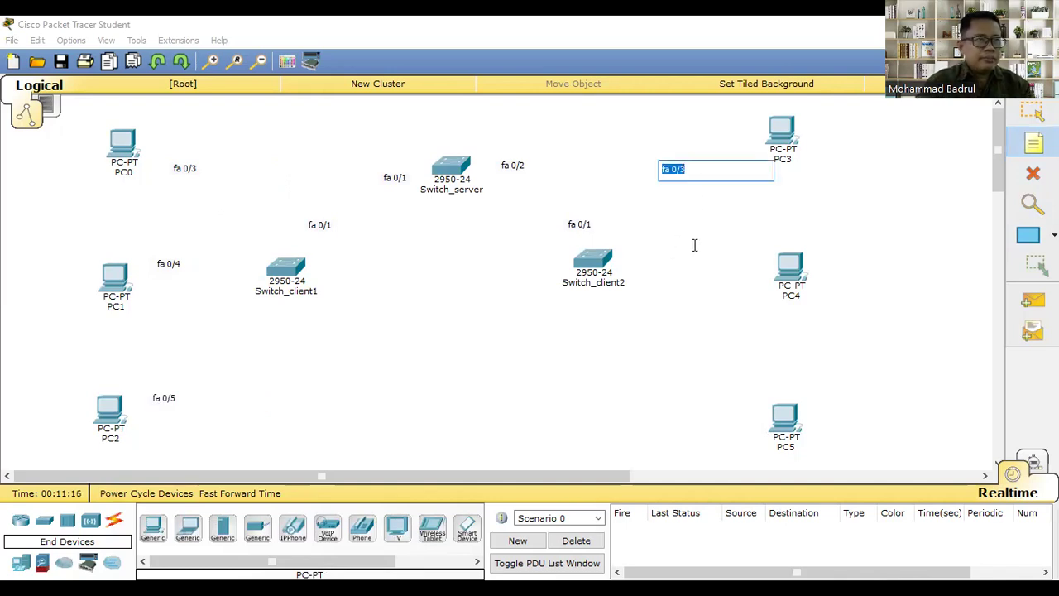
left_click(695, 245)
key("ctrl+v")
key("BackSpace")
type("4")
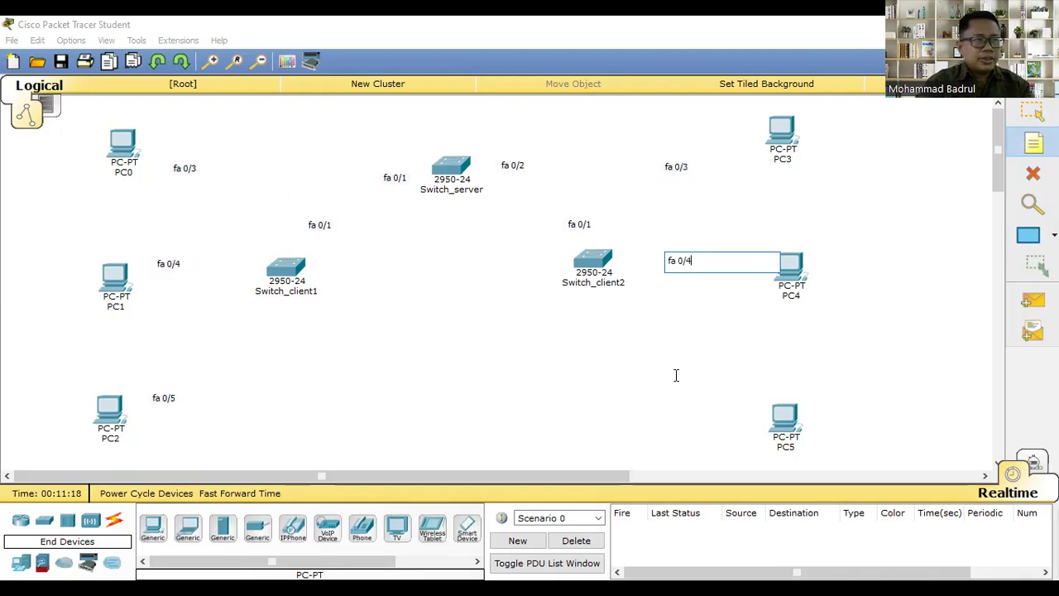
Step: Add the note "fa 0/5" to the upper left of PC5 and leave note placement
left_click(711, 378)
type("fa 0/4")
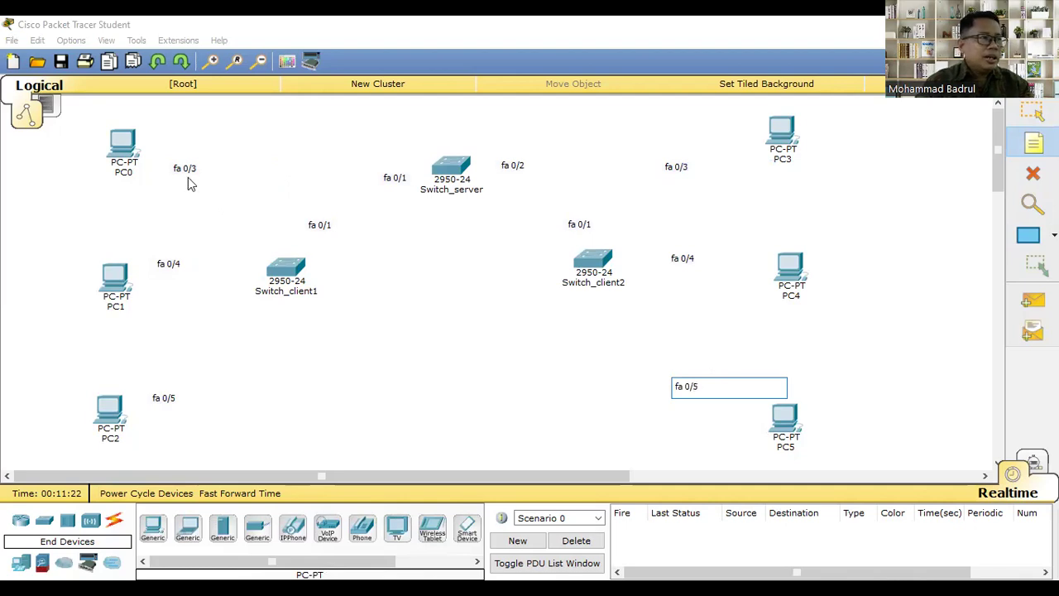
key("Escape")
Step: Reposition the fa 0/3, fa 0/4 and fa 0/5 notes beside PC0, PC1 and PC2, and shift PC1 slightly upward
left_click_drag(189, 177, 200, 200)
left_click_drag(168, 266, 118, 273)
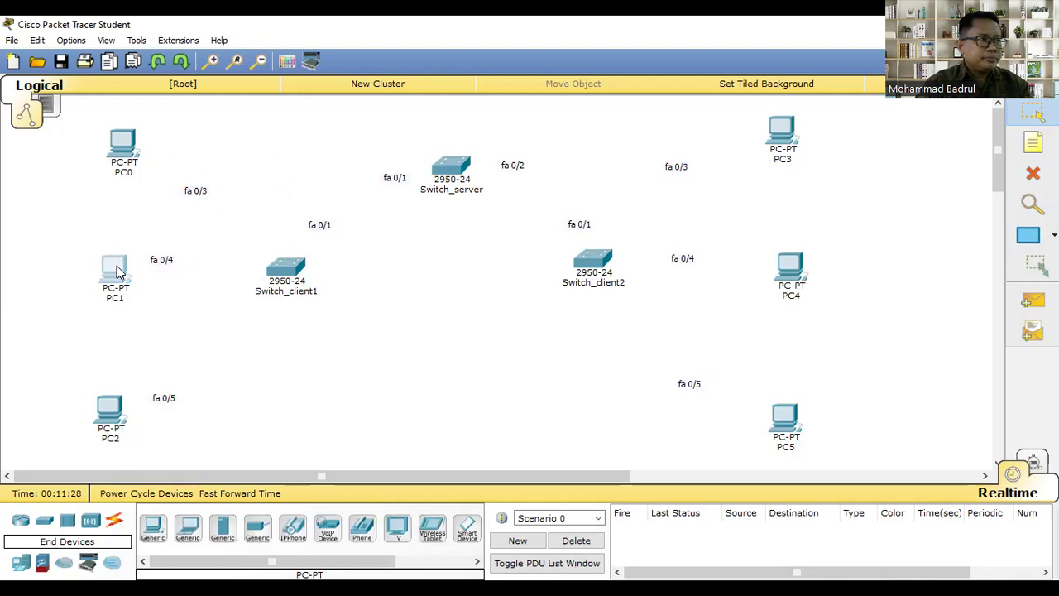
left_click(169, 399)
left_click_drag(163, 373, 164, 368)
Step: Move the fa 0/5, fa 0/4 and fa 0/3 notes closer to PC5, PC4 and PC3
left_click_drag(689, 384, 741, 379)
left_click_drag(690, 267, 723, 256)
left_click_drag(667, 176, 702, 141)
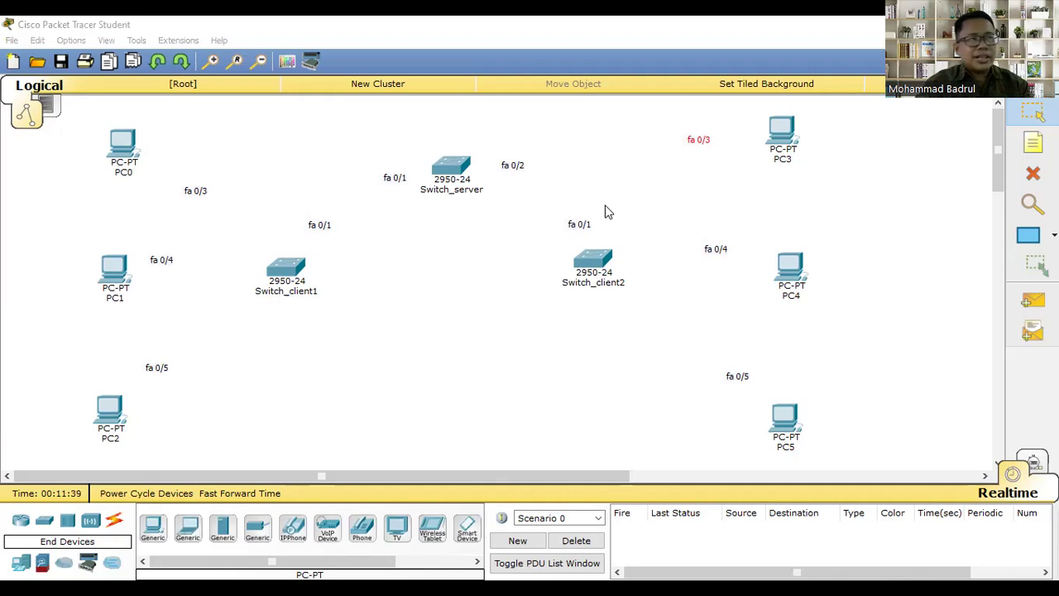
left_click(876, 312)
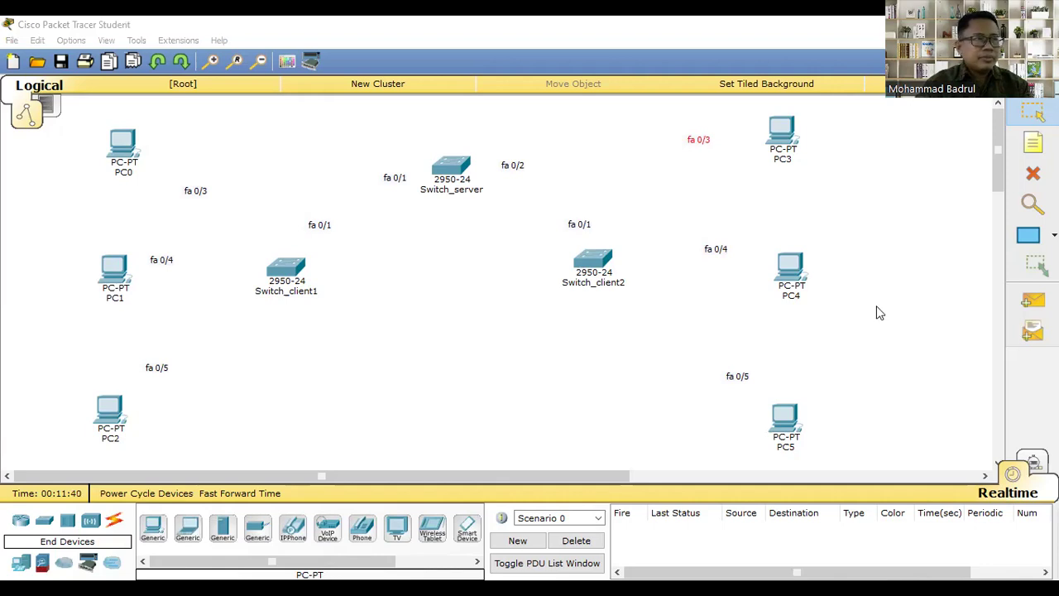
Step: Connect Switch_server FastEthernet0/1 to Switch_client1 FastEthernet0/1 with a copper cross-over cable
left_click(114, 521)
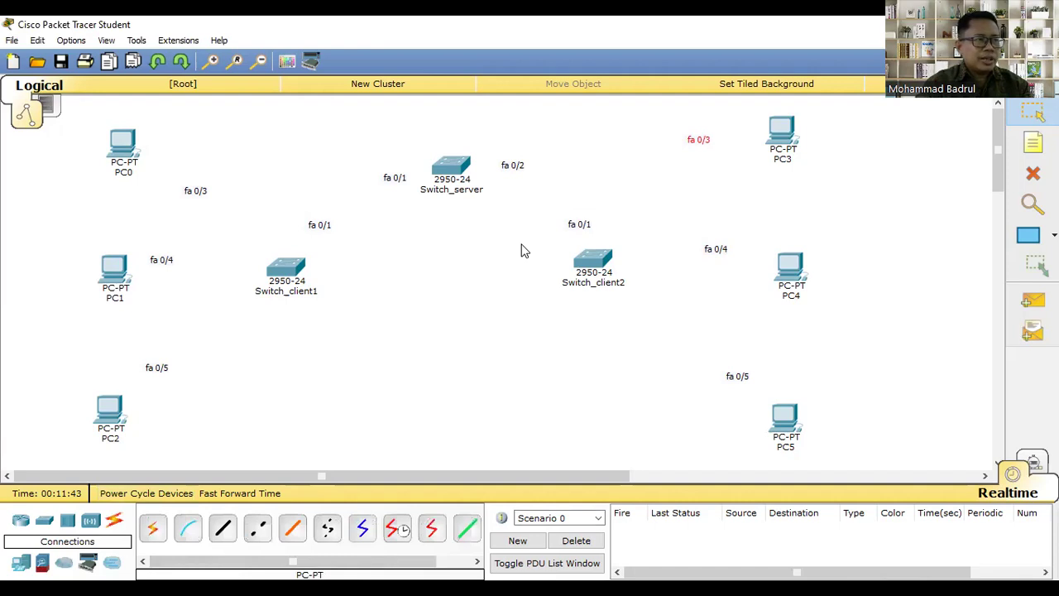
left_click(257, 527)
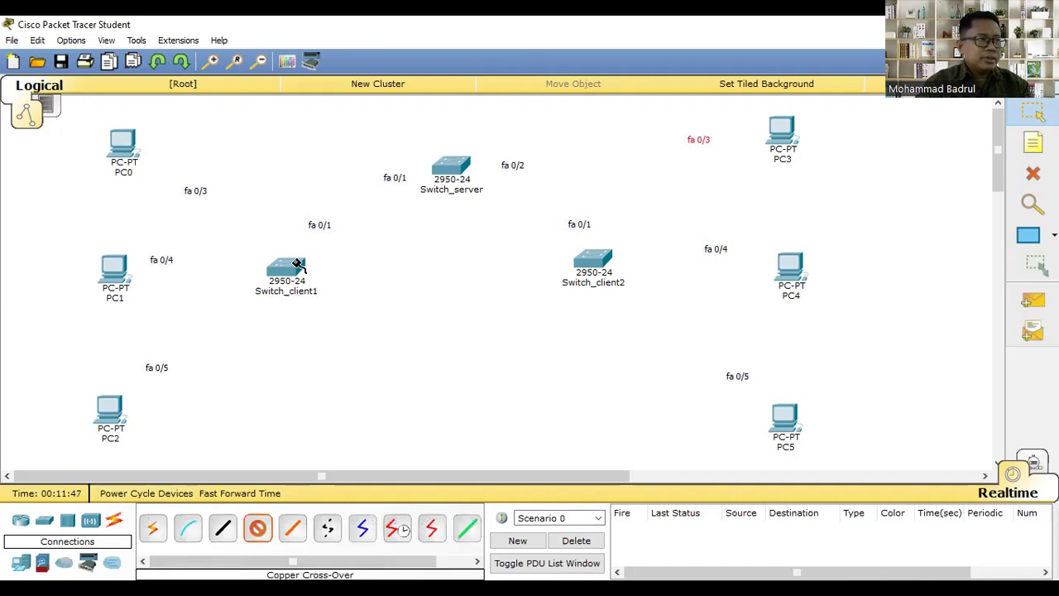
left_click(457, 165)
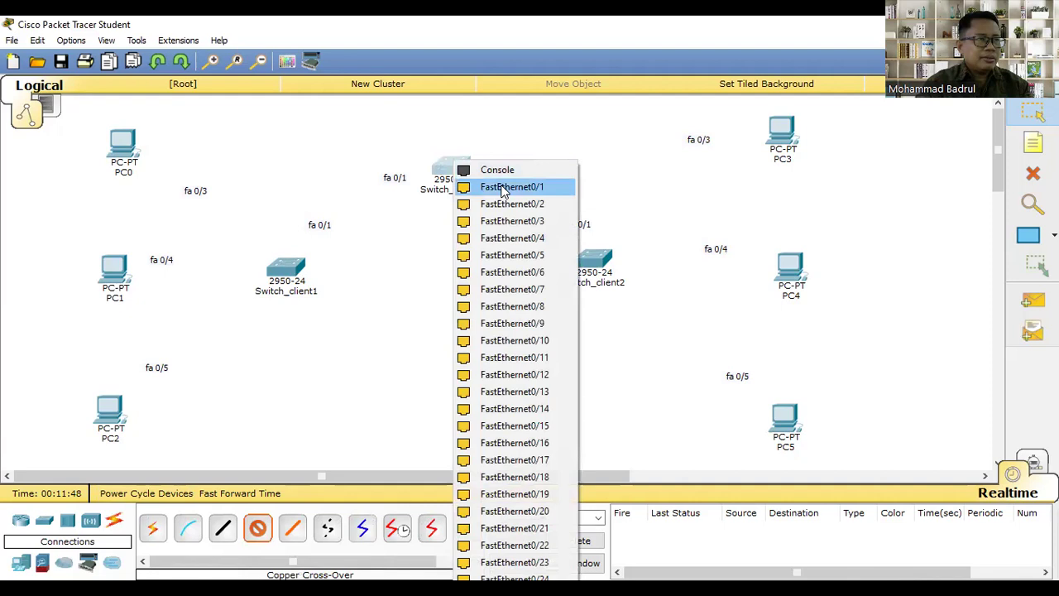
left_click(492, 185)
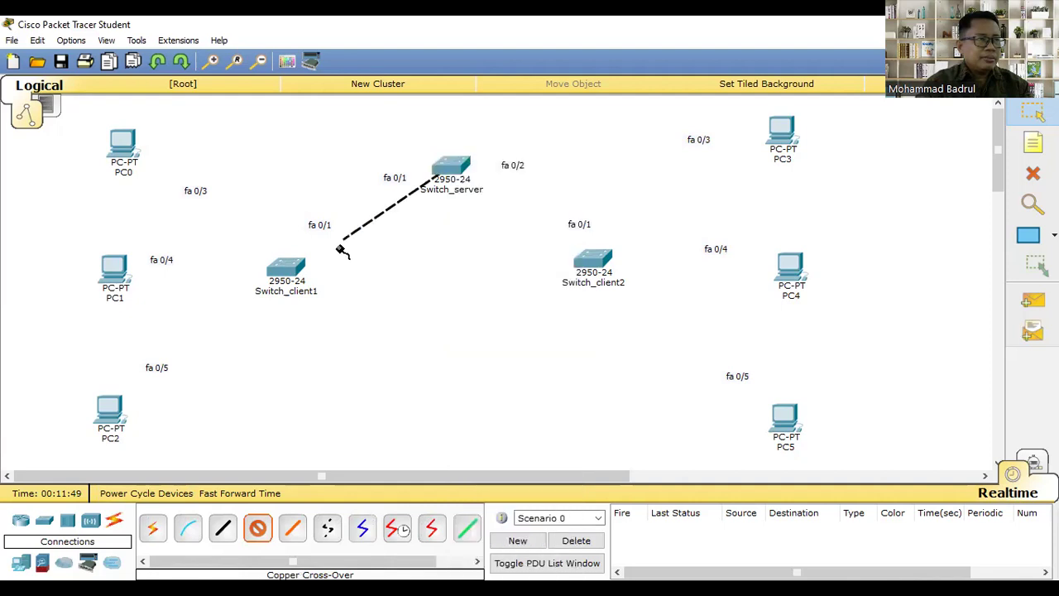
left_click(285, 271)
left_click(356, 43)
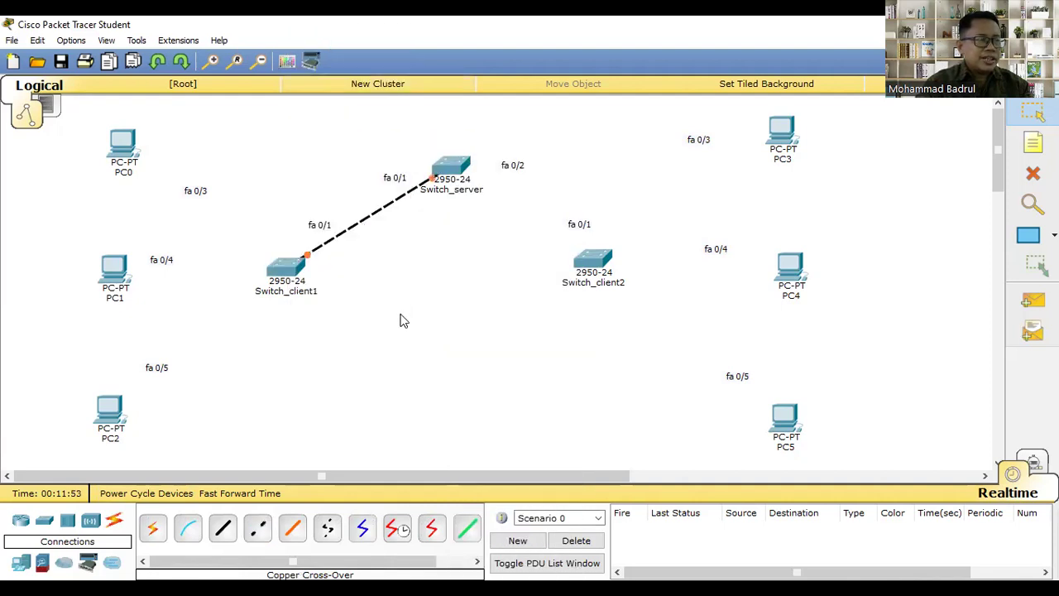
Step: Connect Switch_server FastEthernet0/2 to Switch_client2 FastEthernet0/1 with a copper cross-over cable
left_click(258, 528)
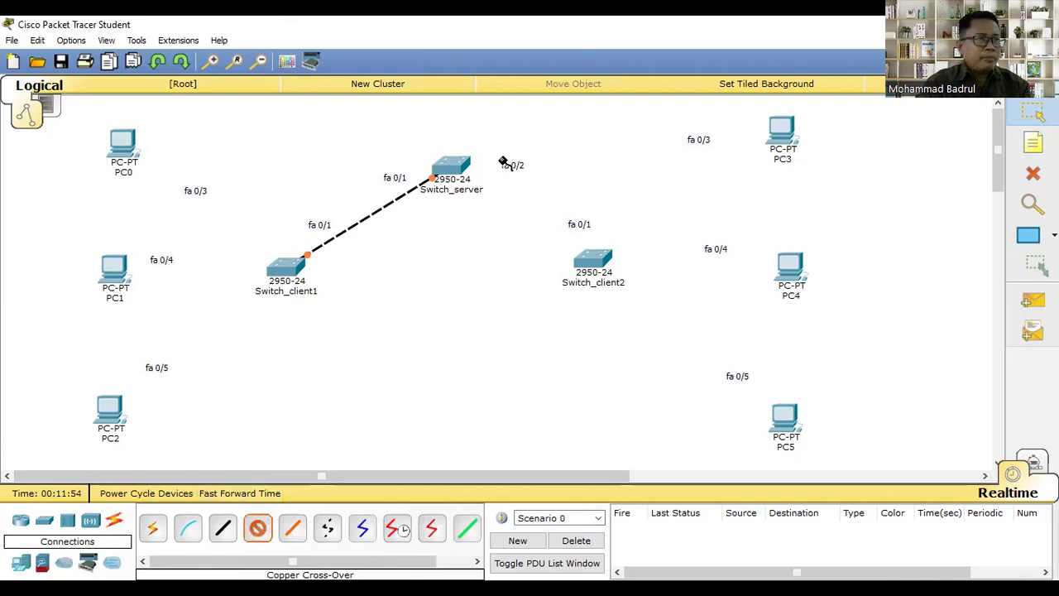
left_click(455, 167)
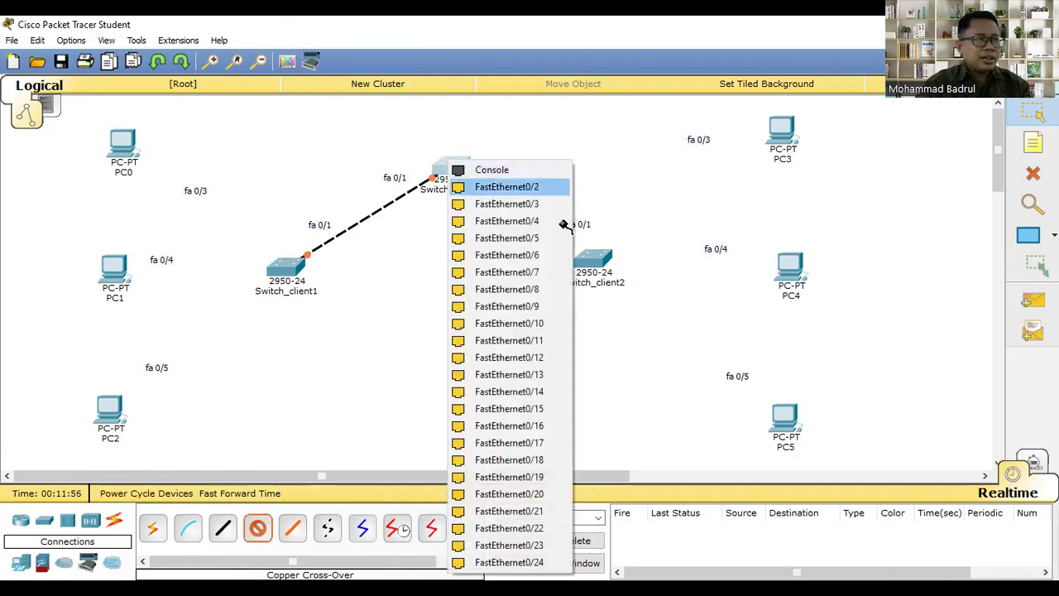
left_click(488, 187)
left_click(591, 261)
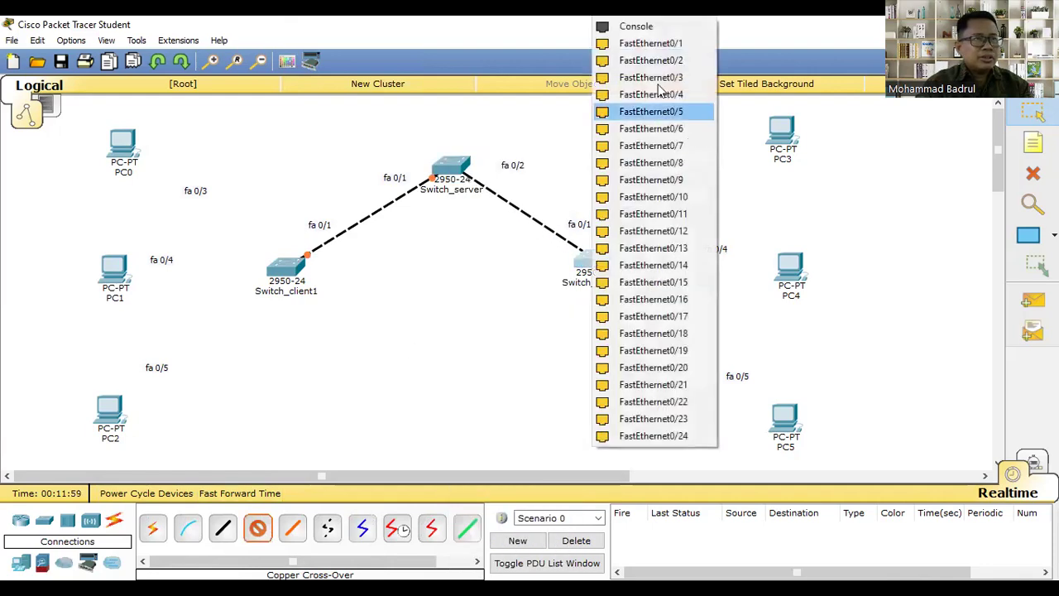
left_click(659, 48)
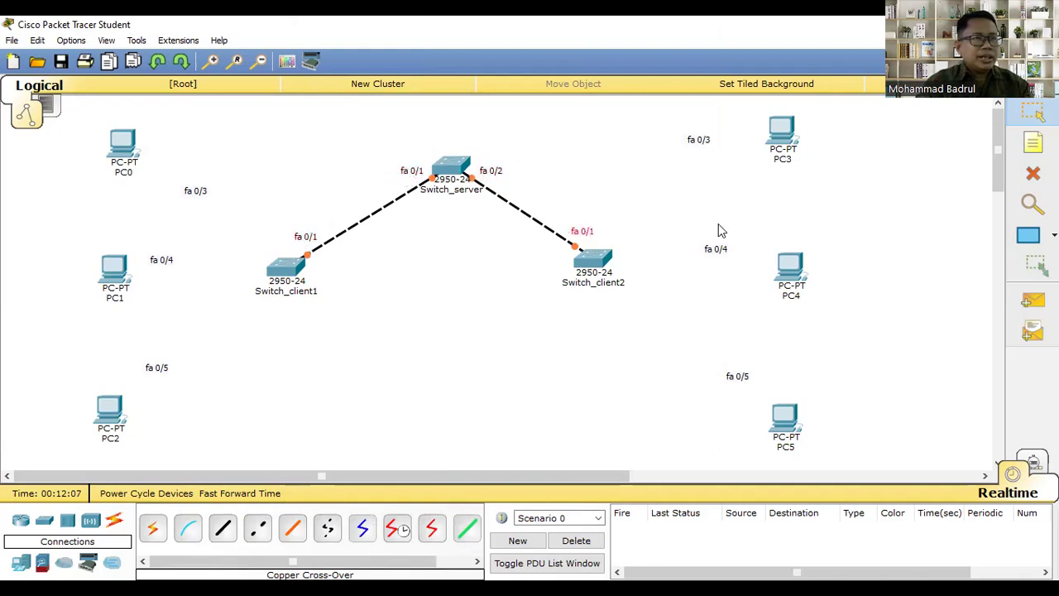
Step: Connect Switch_client1 FastEthernet0/3 to PC0 FastEthernet0 with a copper straight-through cable
left_click(222, 528)
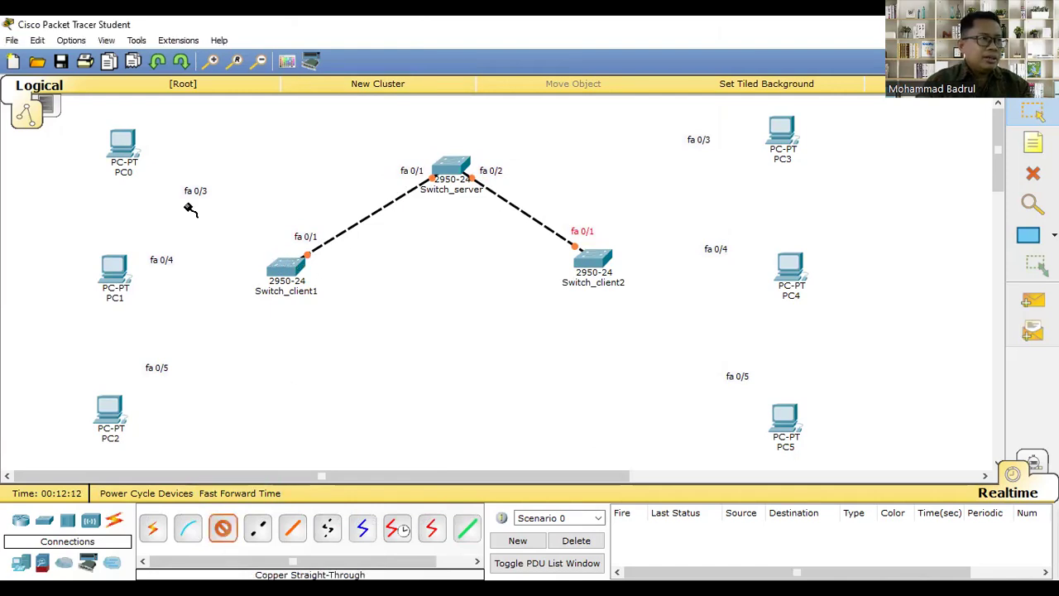
left_click(281, 269)
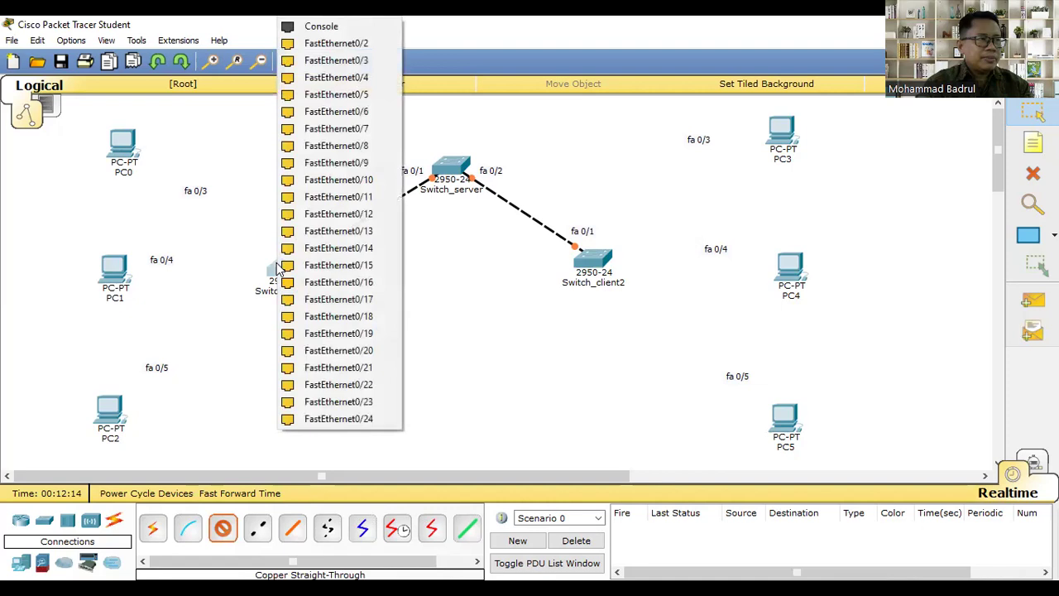
left_click(341, 60)
left_click(130, 149)
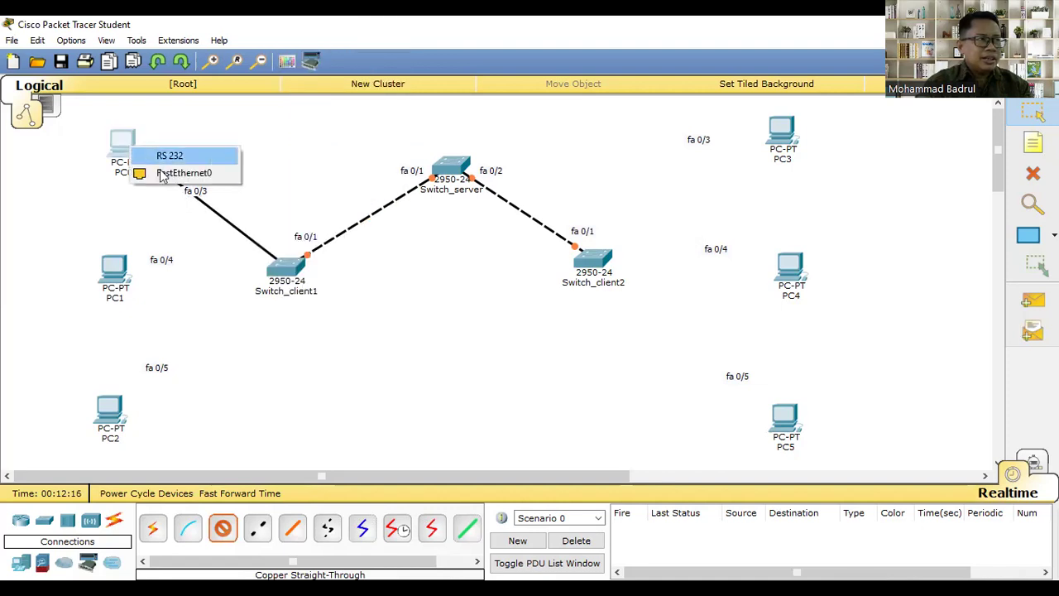
left_click(192, 173)
Step: Connect Switch_client1 FastEthernet0/4 to PC1 FastEthernet0 with a copper straight-through cable
left_click(222, 528)
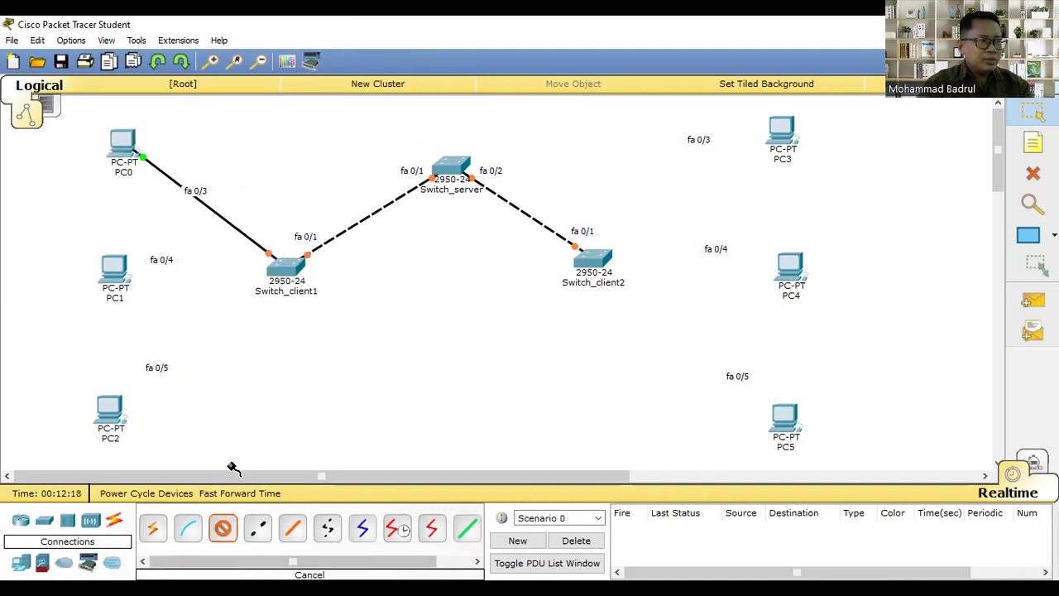
left_click(291, 270)
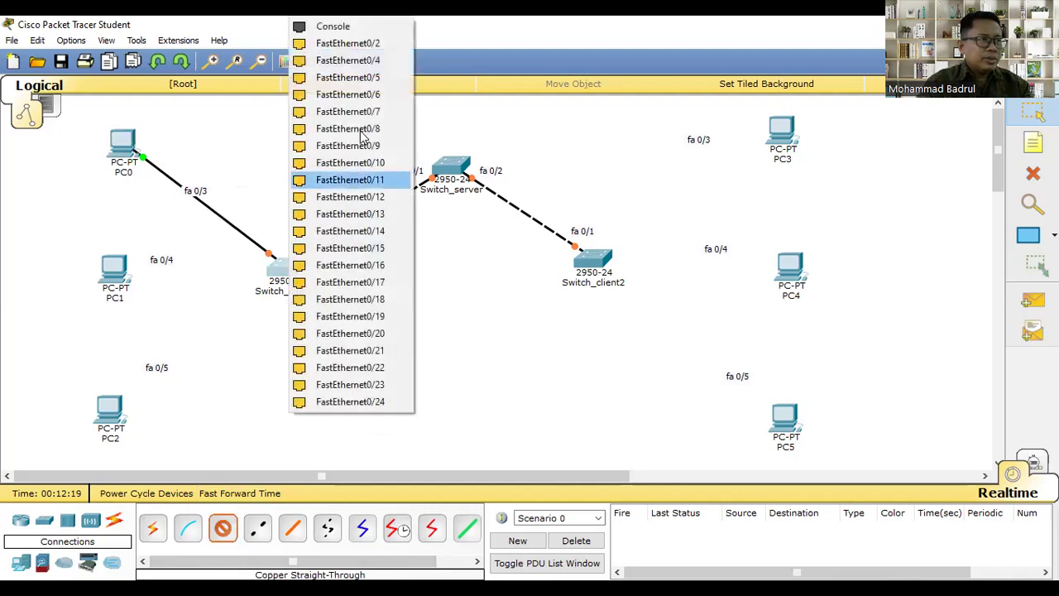
left_click(367, 66)
left_click(116, 271)
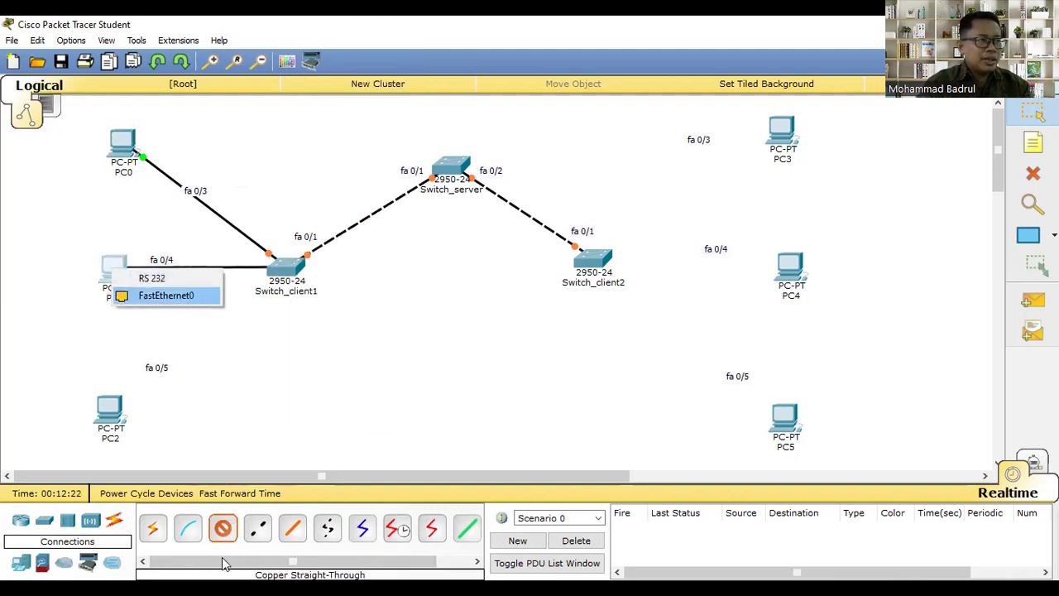
left_click(183, 296)
Step: Connect Switch_client1 FastEthernet0/5 to PC2 FastEthernet0 with a copper straight-through cable, and move the PC port notes closer to Switch_client1
left_click(222, 528)
left_click(285, 266)
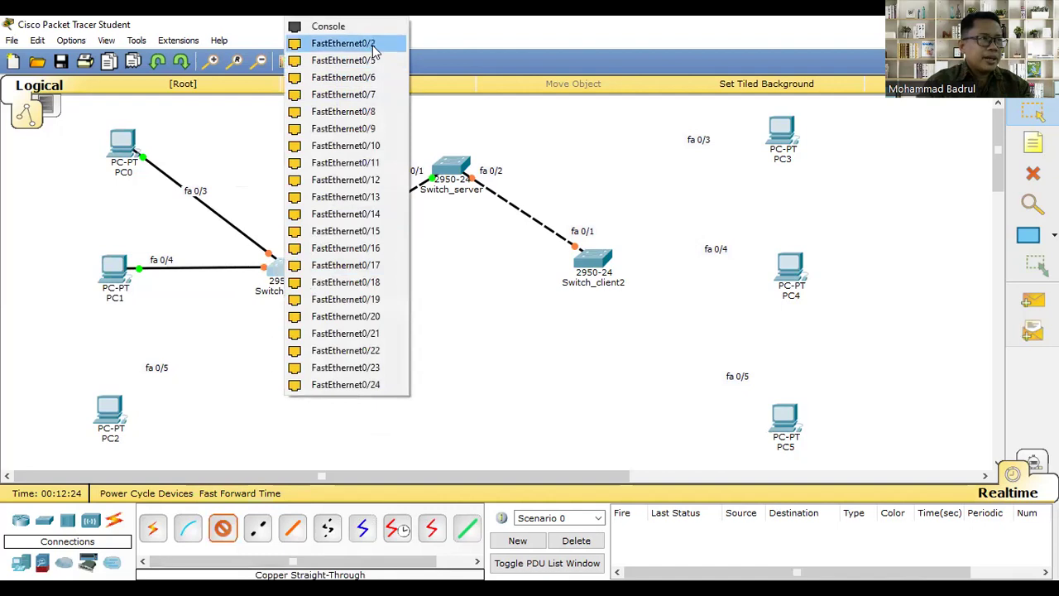
left_click(370, 67)
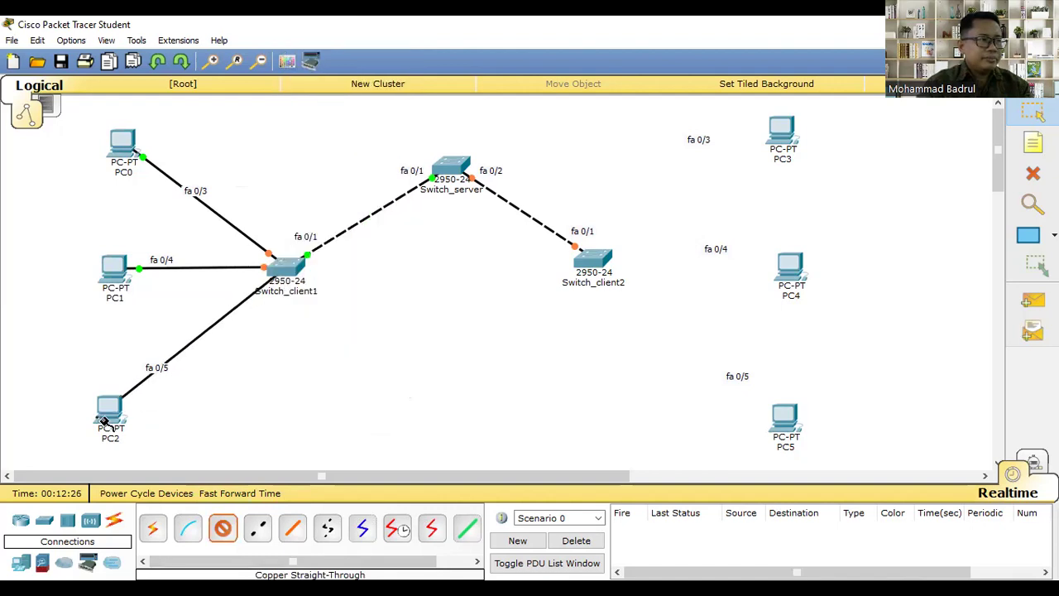
left_click(112, 412)
left_click(164, 439)
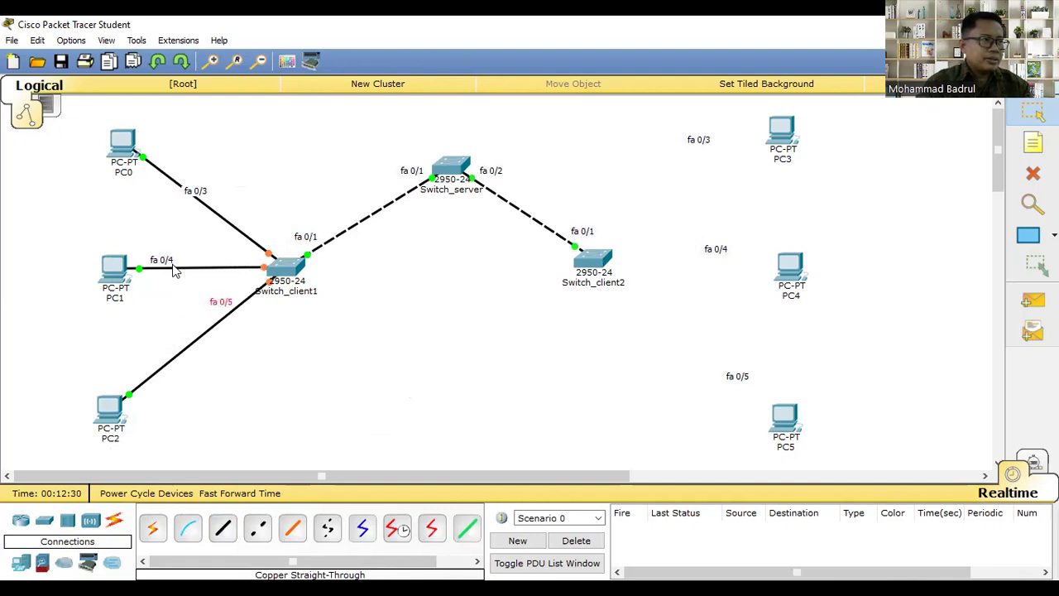
left_click_drag(196, 190, 234, 206)
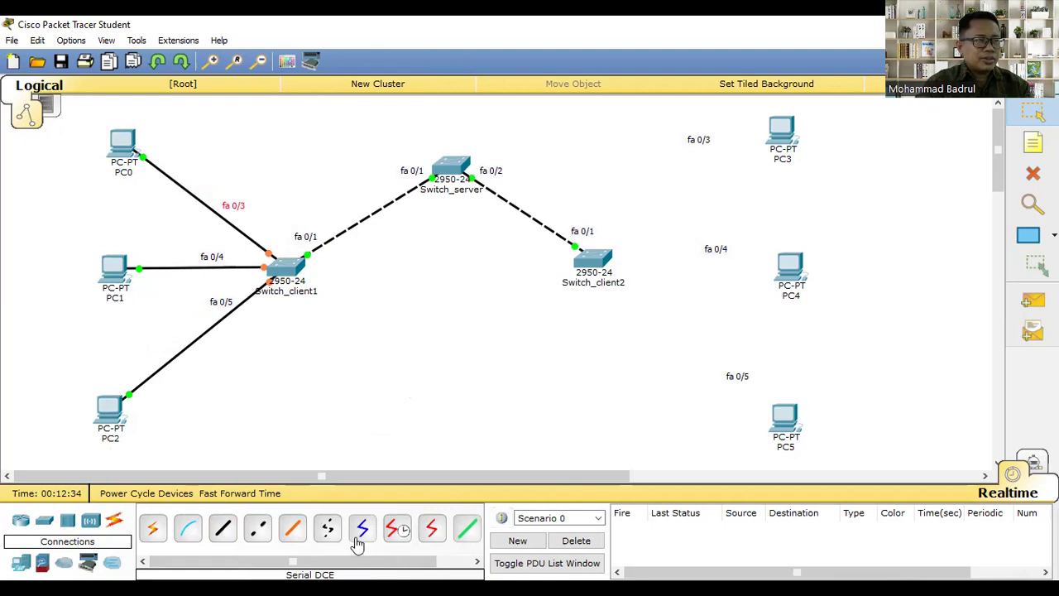
Step: Connect Switch_client2 FastEthernet0/3 to PC3 FastEthernet0 with a copper straight-through cable
left_click(223, 528)
left_click(607, 263)
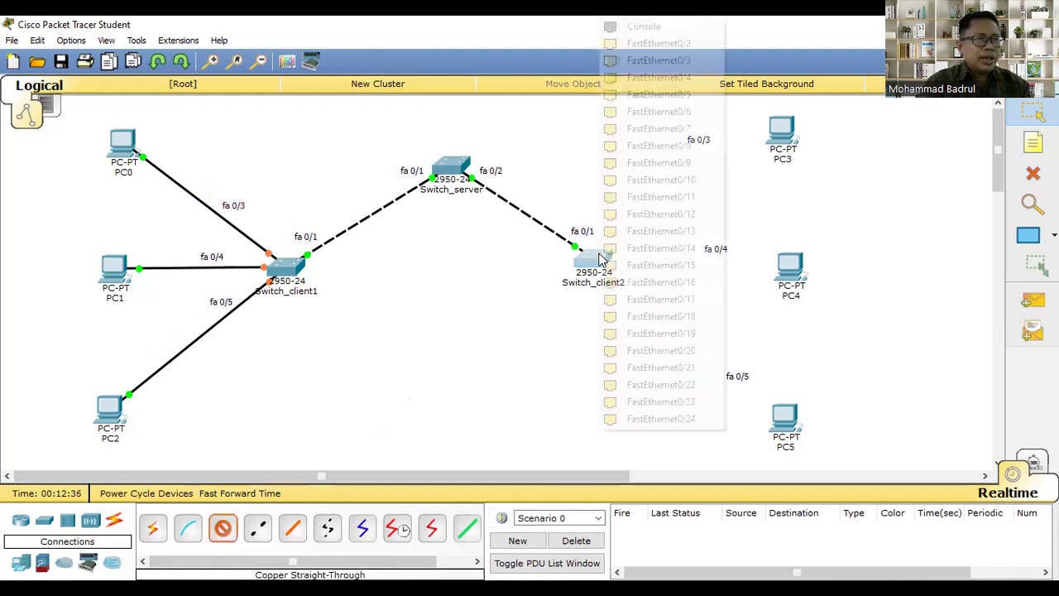
left_click(672, 62)
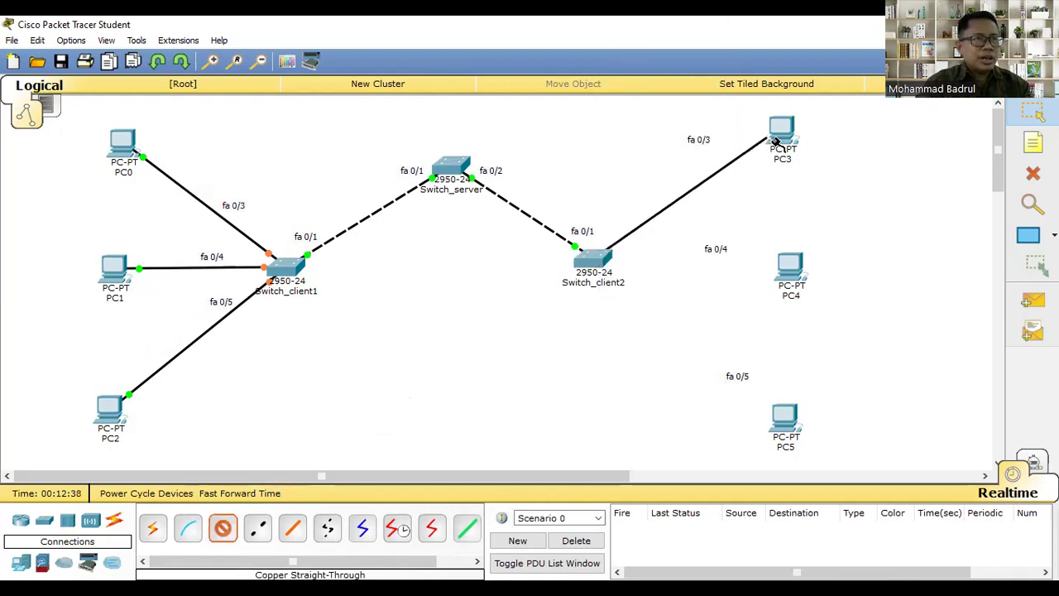
left_click(780, 138)
left_click(831, 164)
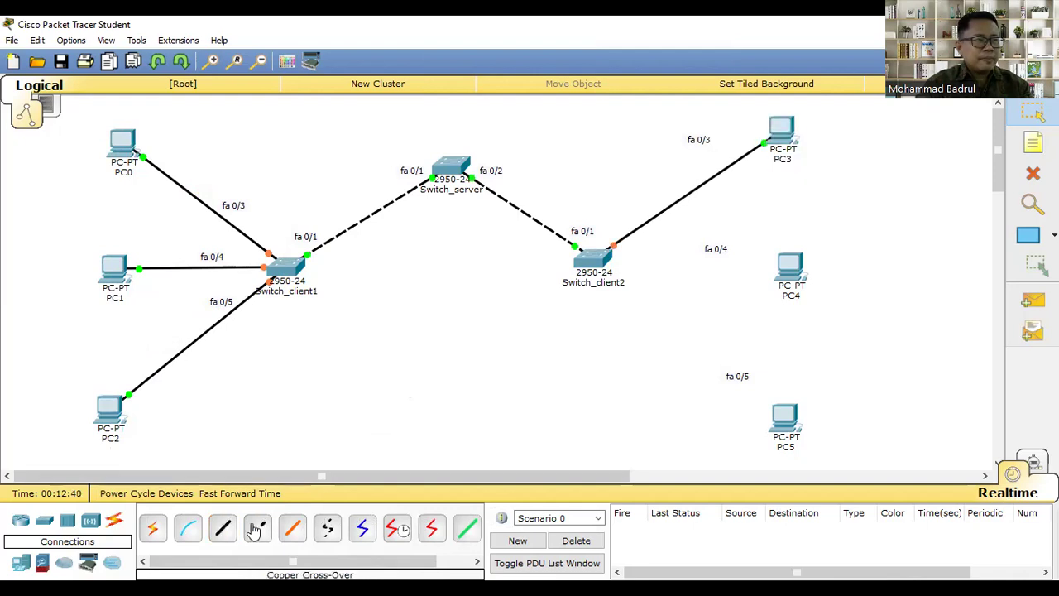
Step: Connect Switch_client2 FastEthernet0/4 to PC4 FastEthernet0 with a copper straight-through cable
left_click(599, 263)
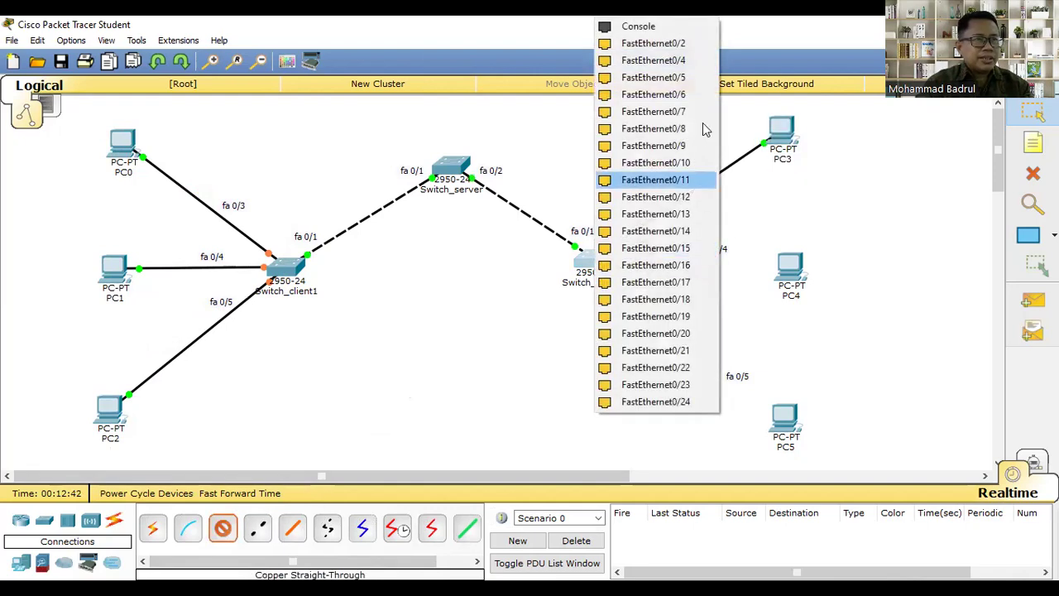
left_click(672, 61)
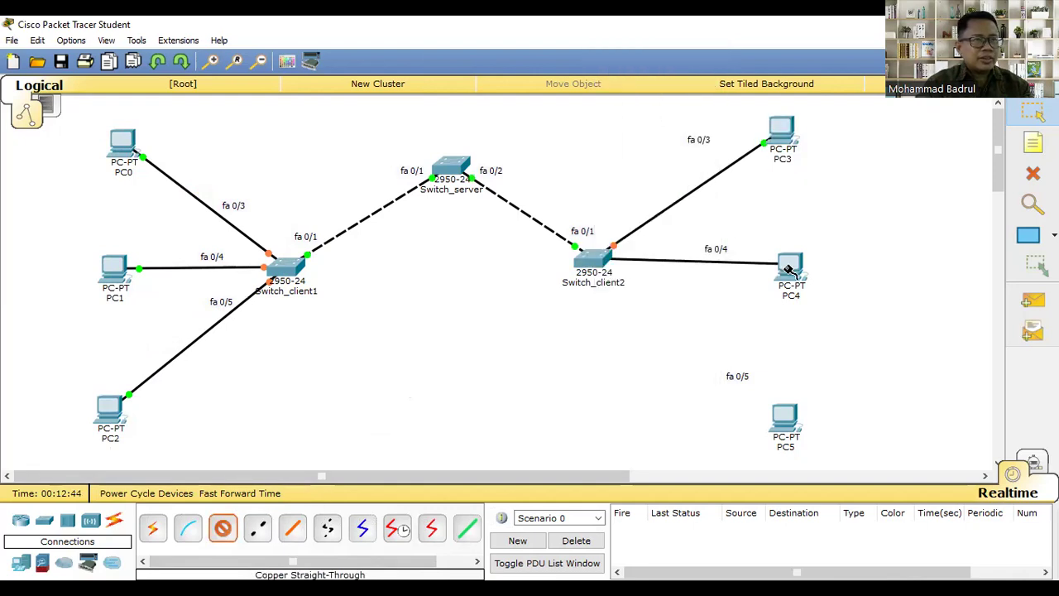
left_click(790, 267)
left_click(831, 293)
Step: Connect Switch_client2 FastEthernet0/5 to PC5 with a copper straight-through cable, and move the PC port notes closer to Switch_client2
left_click(223, 527)
left_click(606, 254)
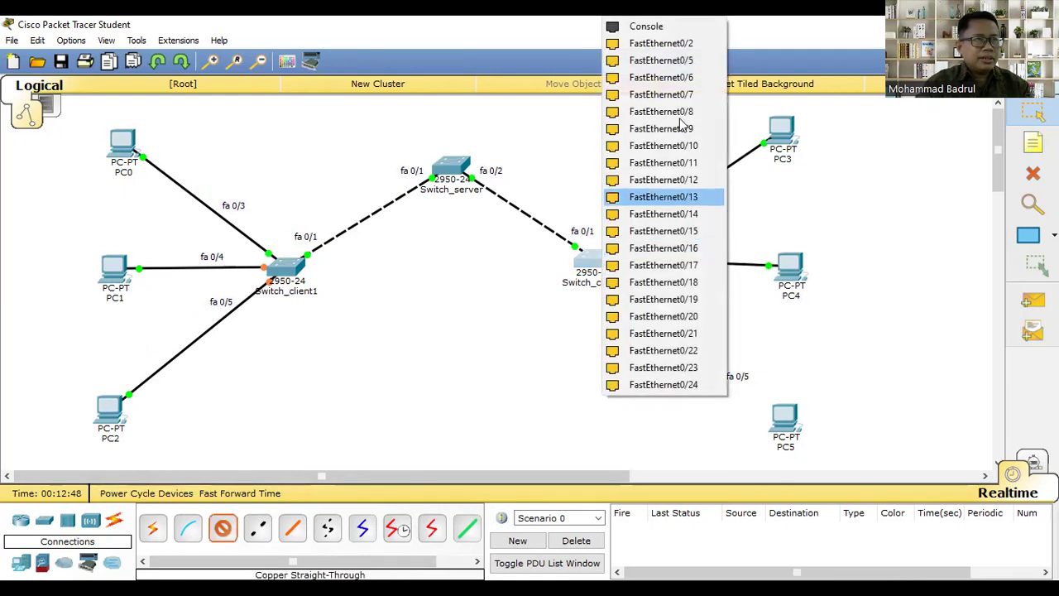
left_click(786, 424)
key("Return")
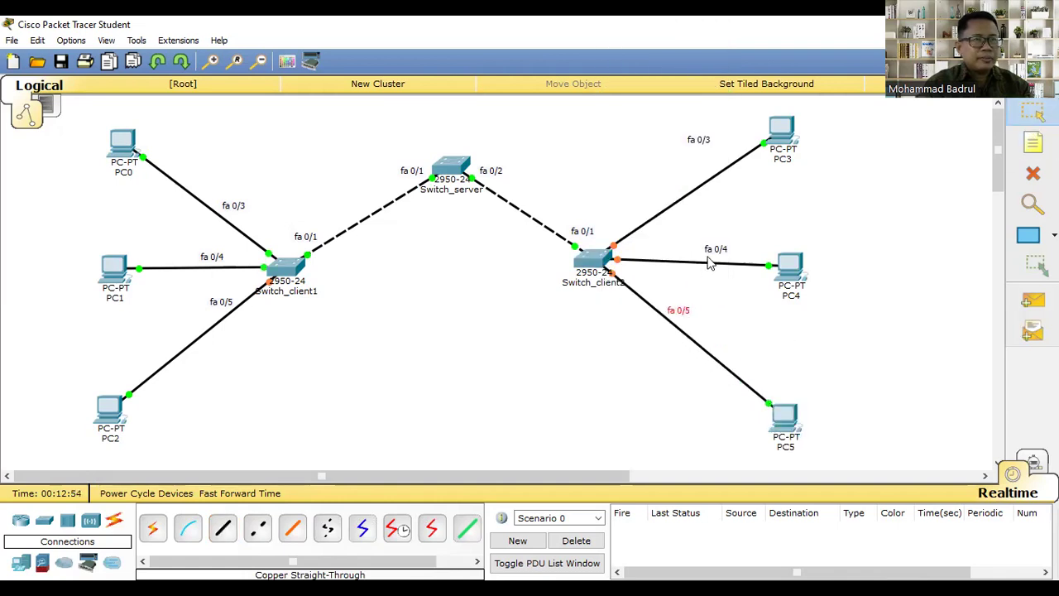
left_click_drag(699, 143, 657, 207)
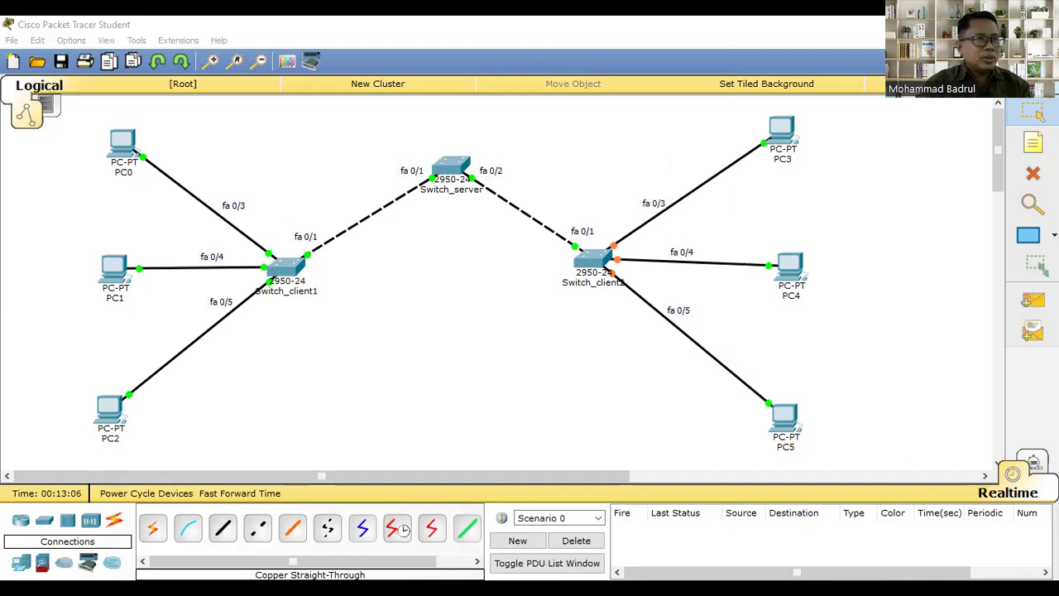
Step: Place a note beside PC0 with the lines "VLAN 10", "name : produksi" and "ip :"
key("n")
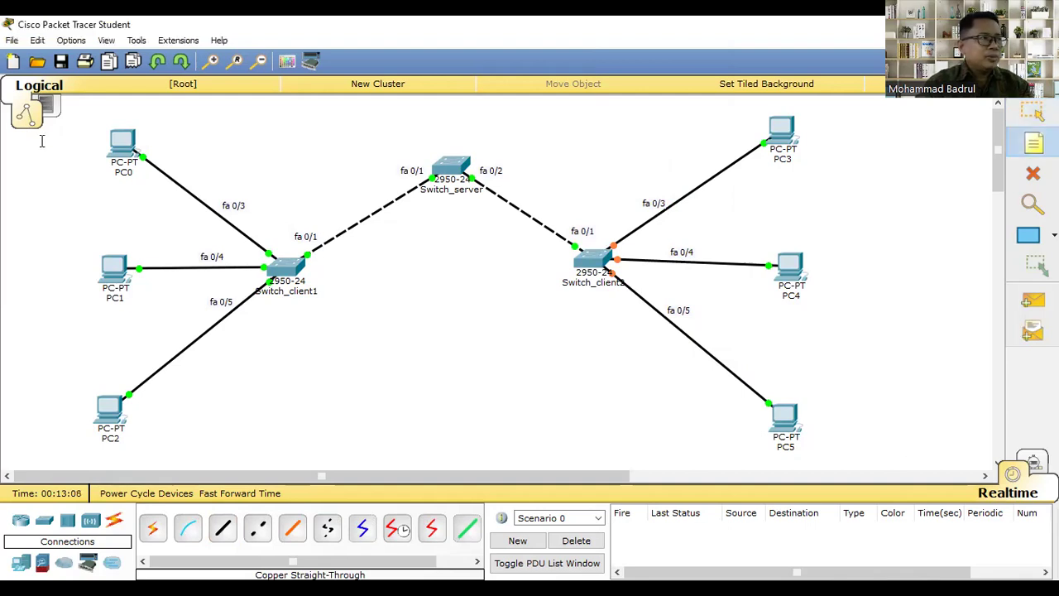
left_click(41, 143)
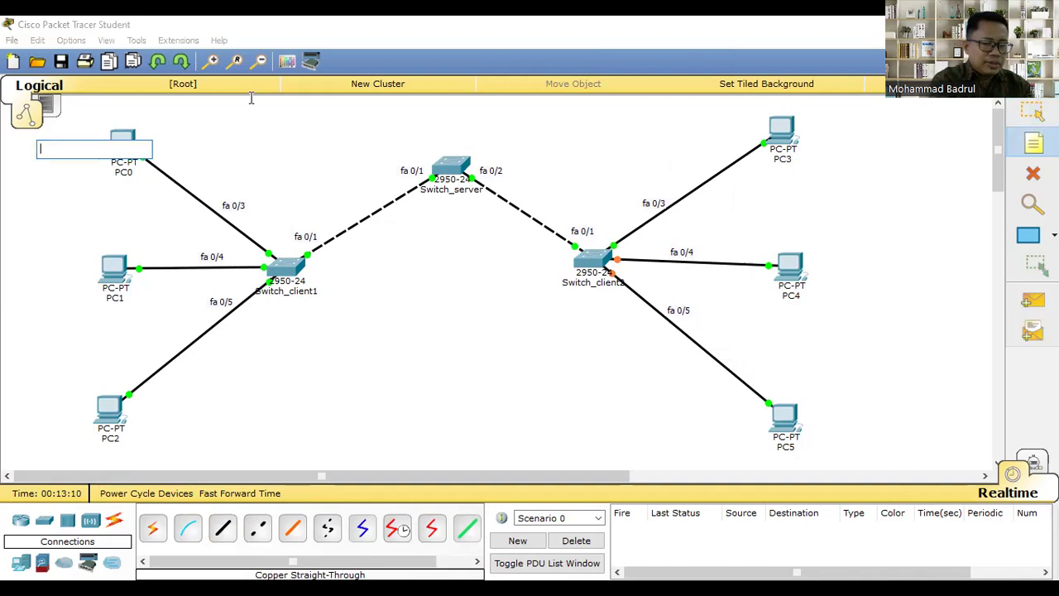
type("VLAN 10")
key("Return")
type("name : produksi")
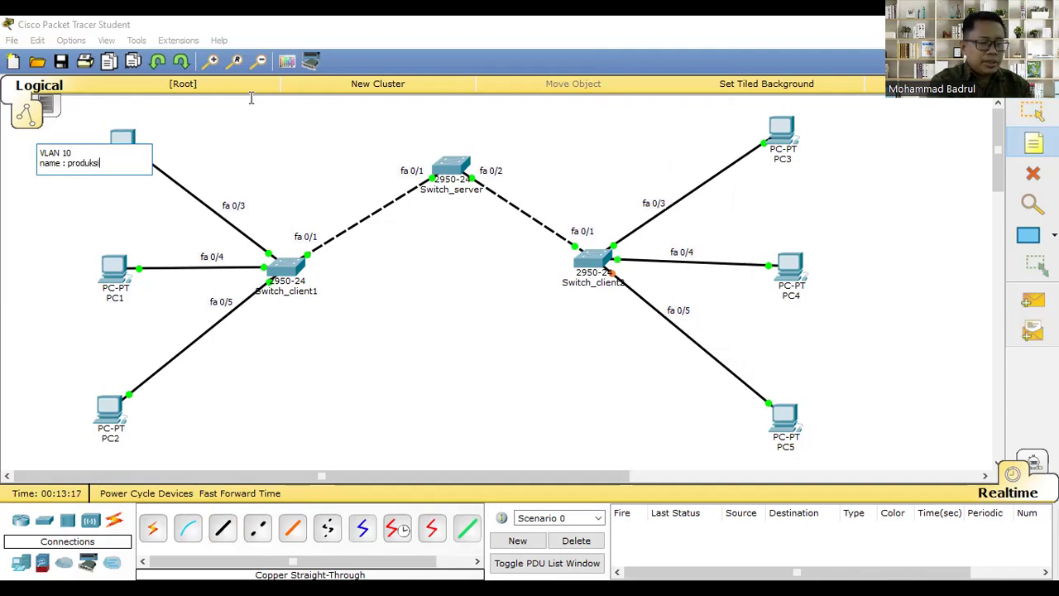
key("Return")
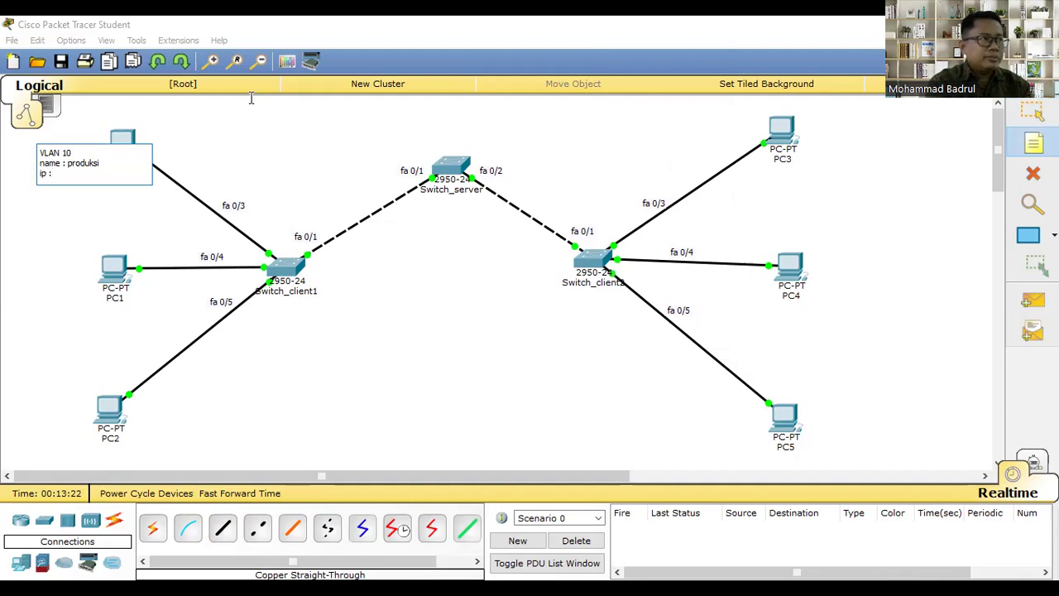
key("Escape")
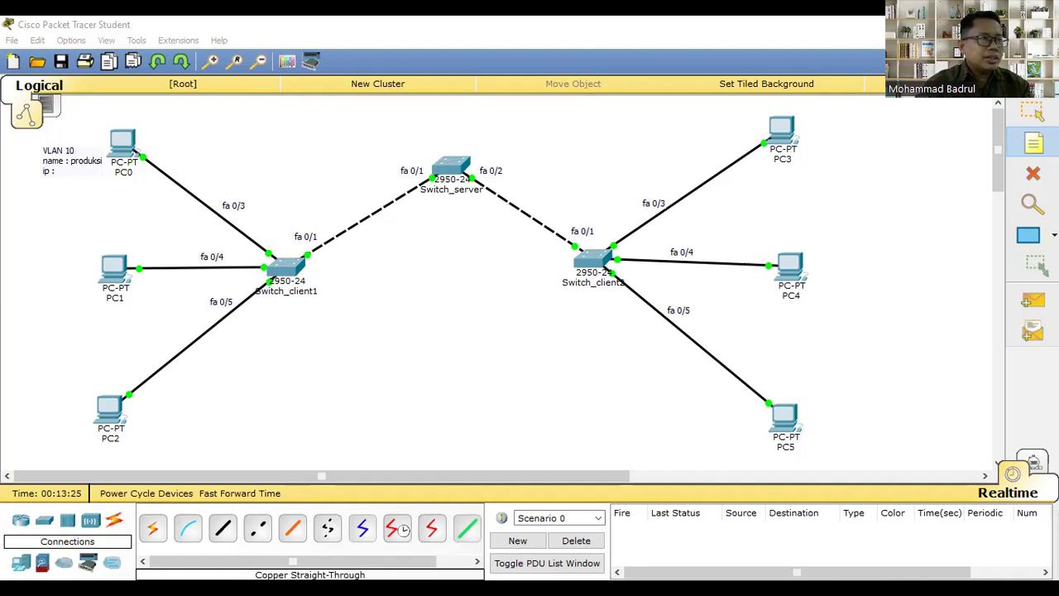
Step: Complete the IP line of the VLAN 10 note beside PC0 with 172.168.32.1
left_click(67, 167)
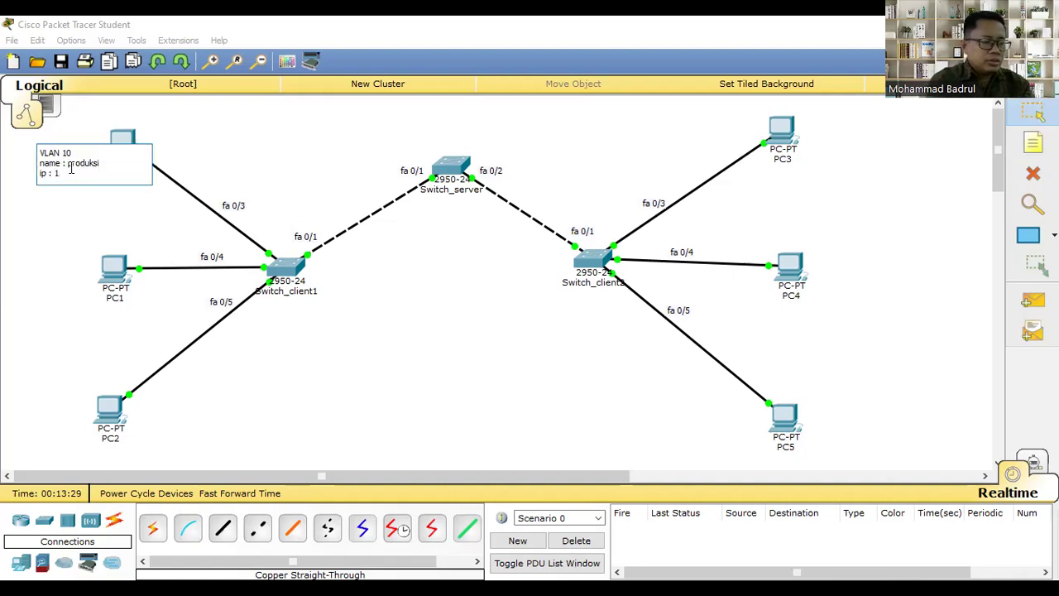
type("172.168")
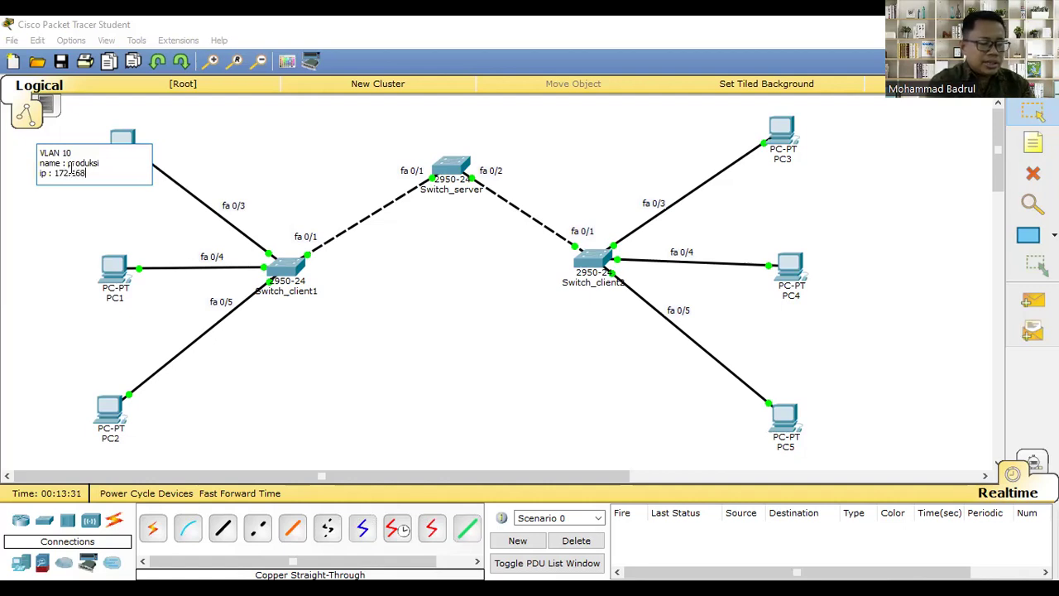
type(".32.1")
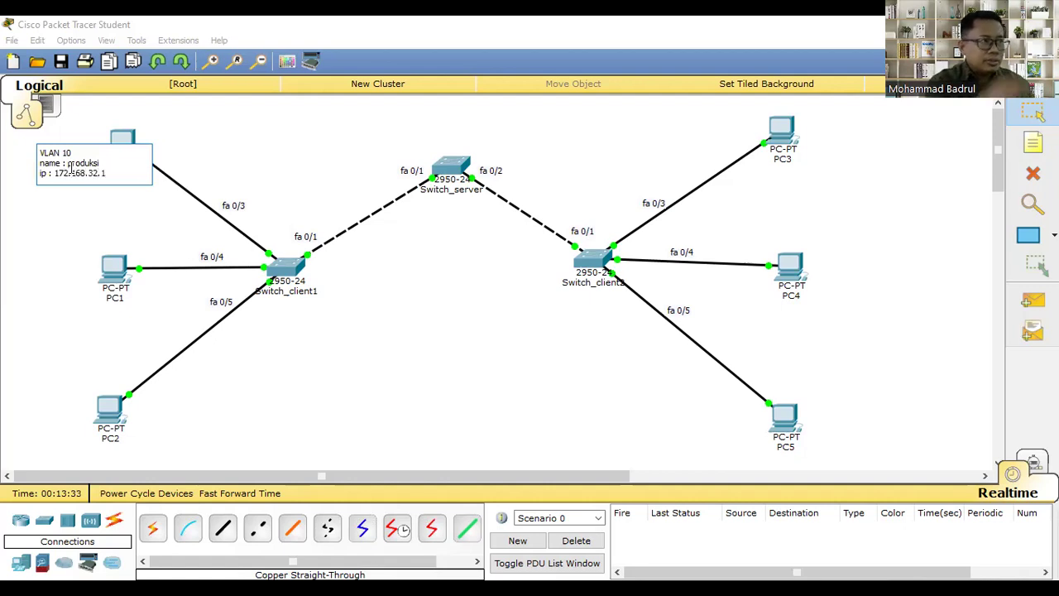
key("Escape")
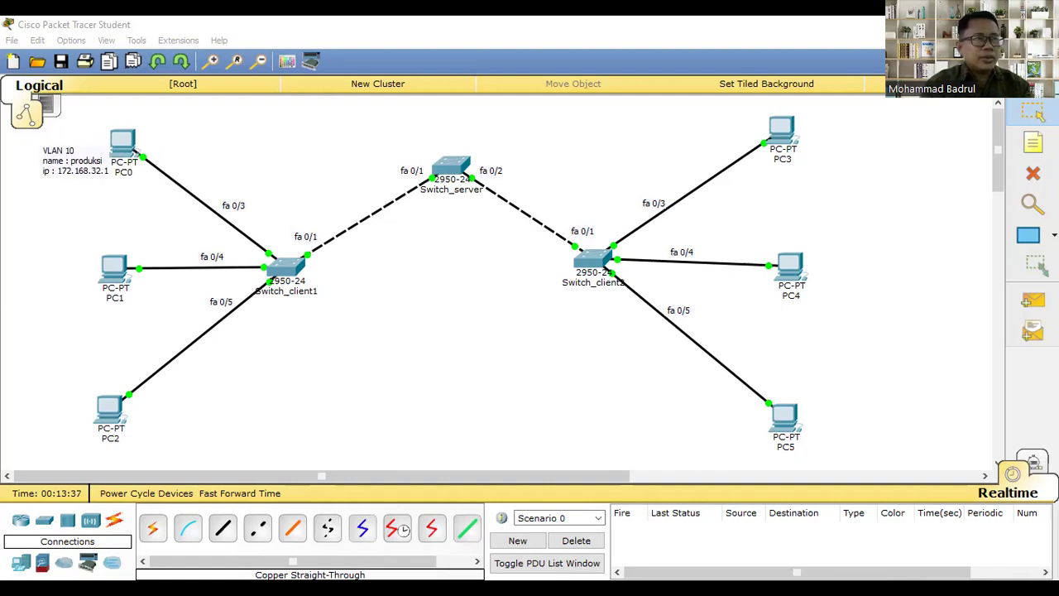
left_click(70, 161)
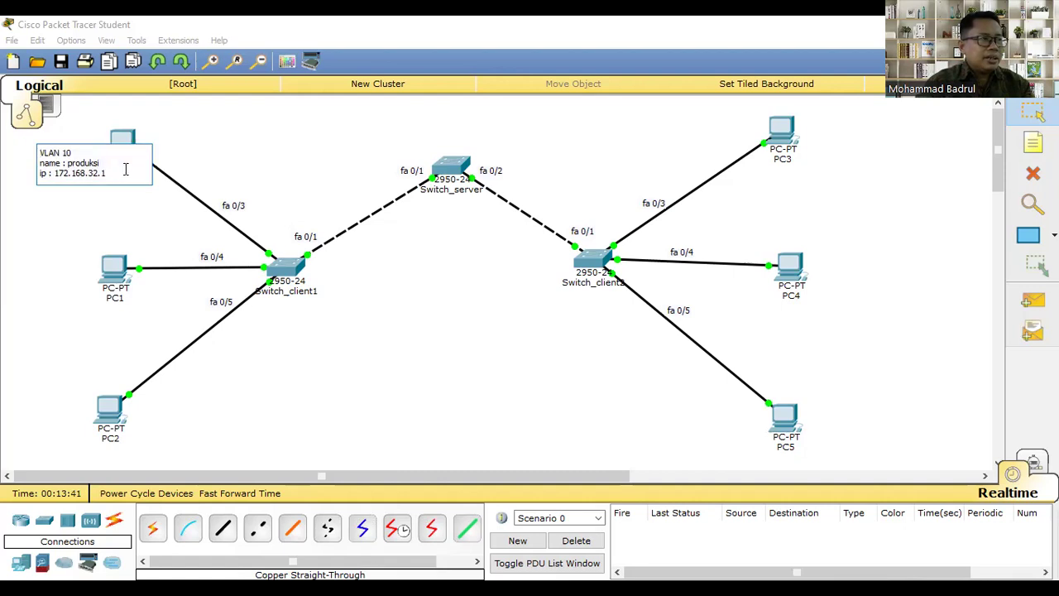
left_click(197, 161)
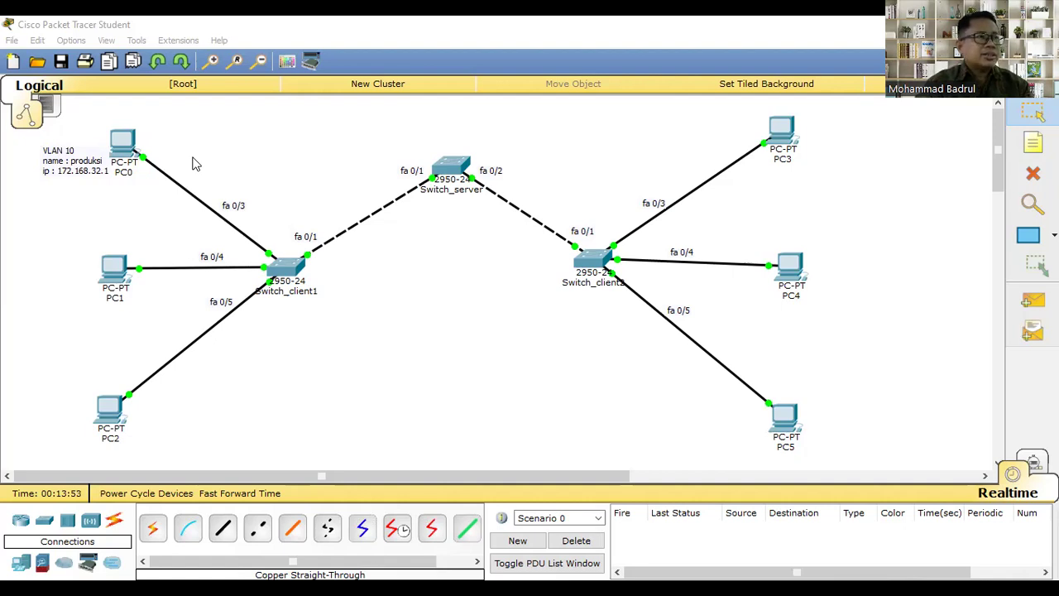
Step: Add the line "sm : 255.255.0.0" to the VLAN 10 note beside PC0
left_click(72, 165)
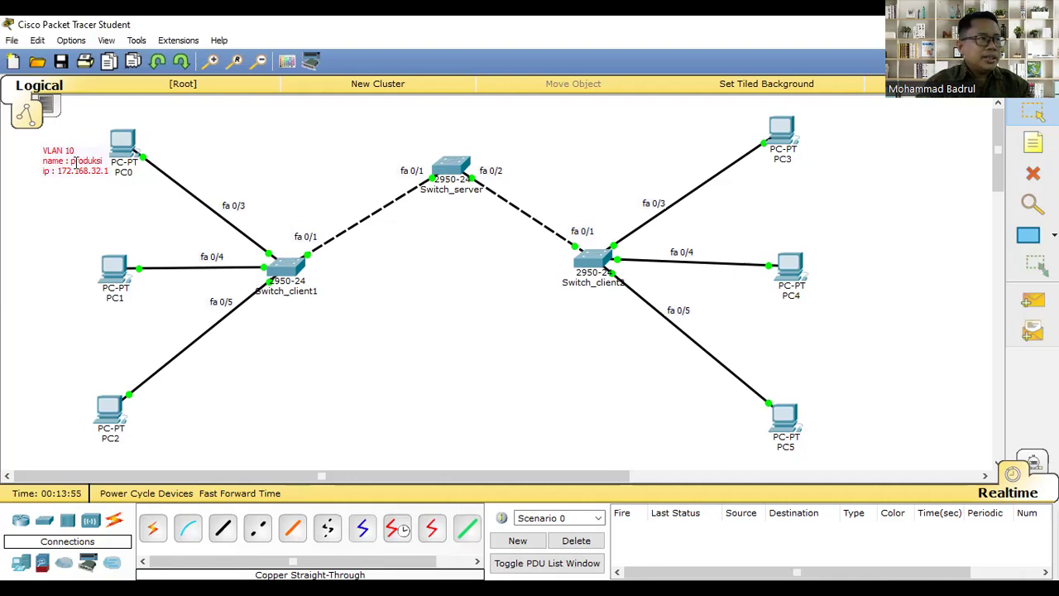
left_click(111, 171)
key("Return")
type("sm :")
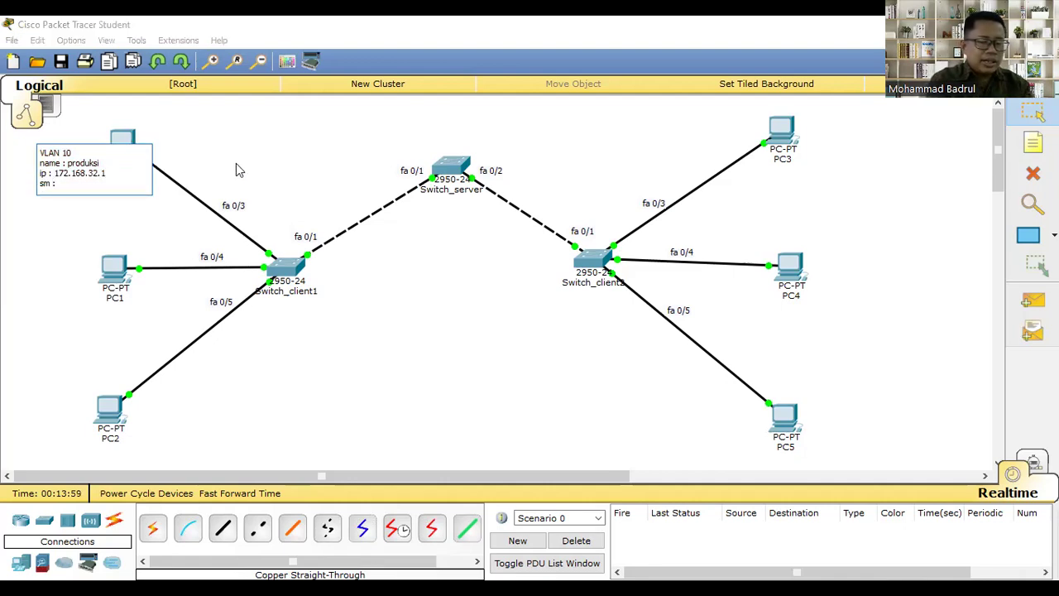
type(" 255.255.0")
Step: Copy PC0's VLAN 10 note text into a new note beside PC3 and set its IP to 172.168.32.4
key("ctrl+a")
key("ctrl+c")
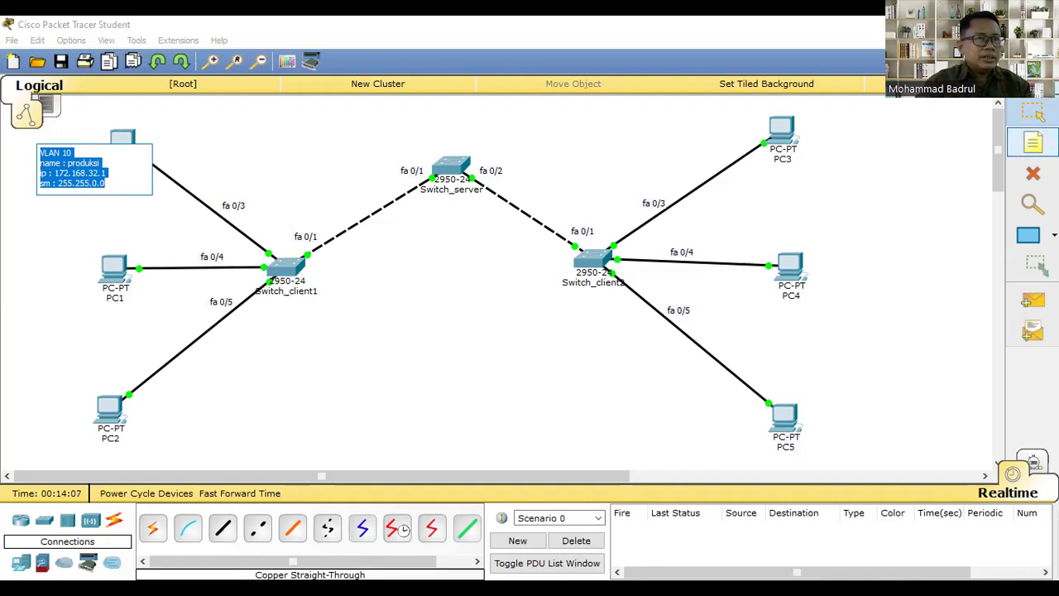
left_click(1033, 142)
left_click(823, 138)
key("ctrl+v")
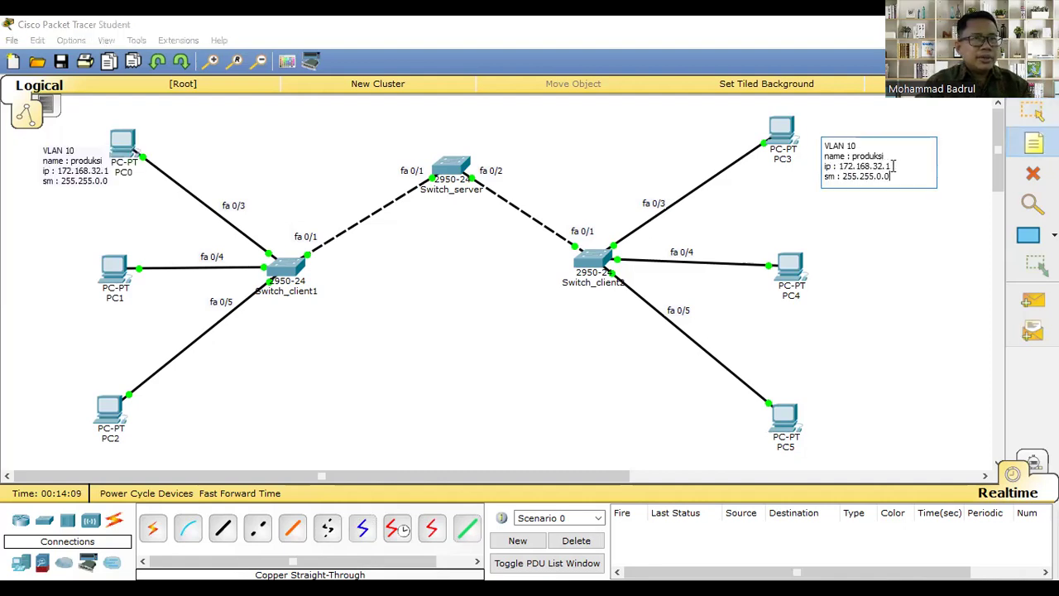
key("BackSpace")
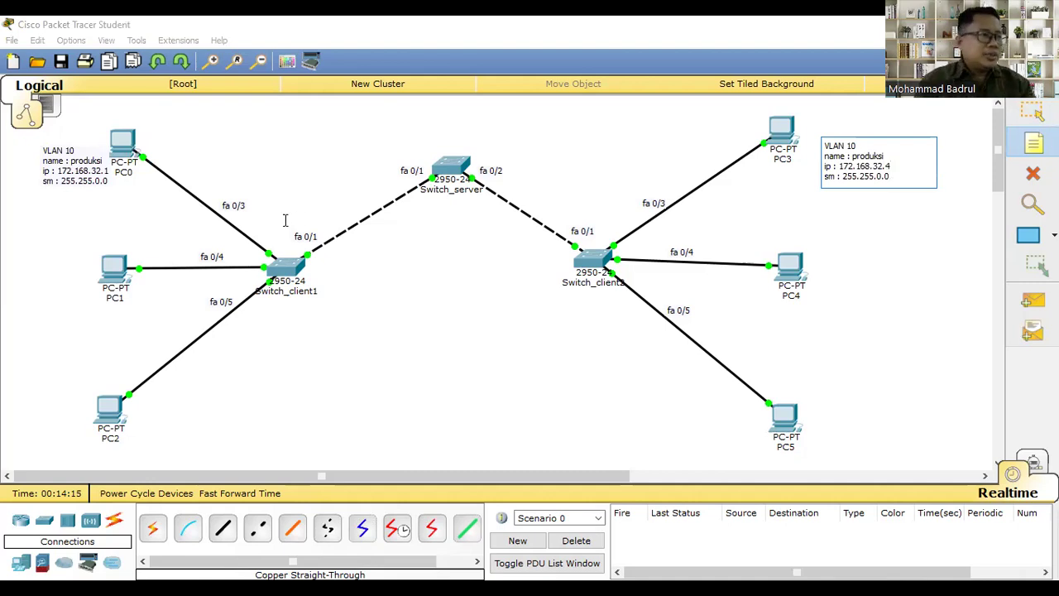
Step: Paste the note text beside PC1 and change it to VLAN 20, name QC and IP 172.168.32.2
left_click(31, 250)
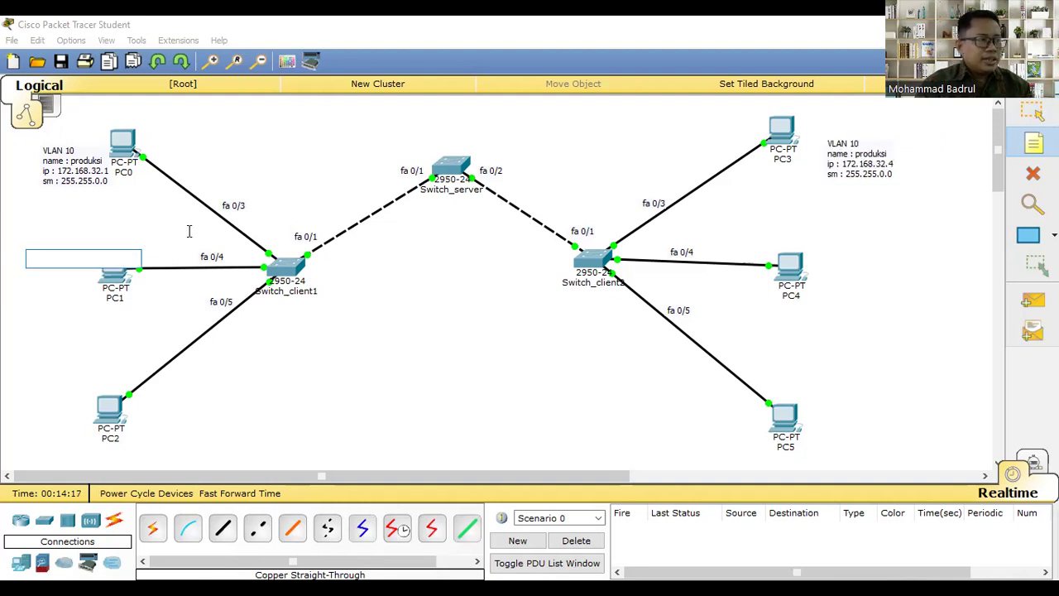
key("ctrl+v")
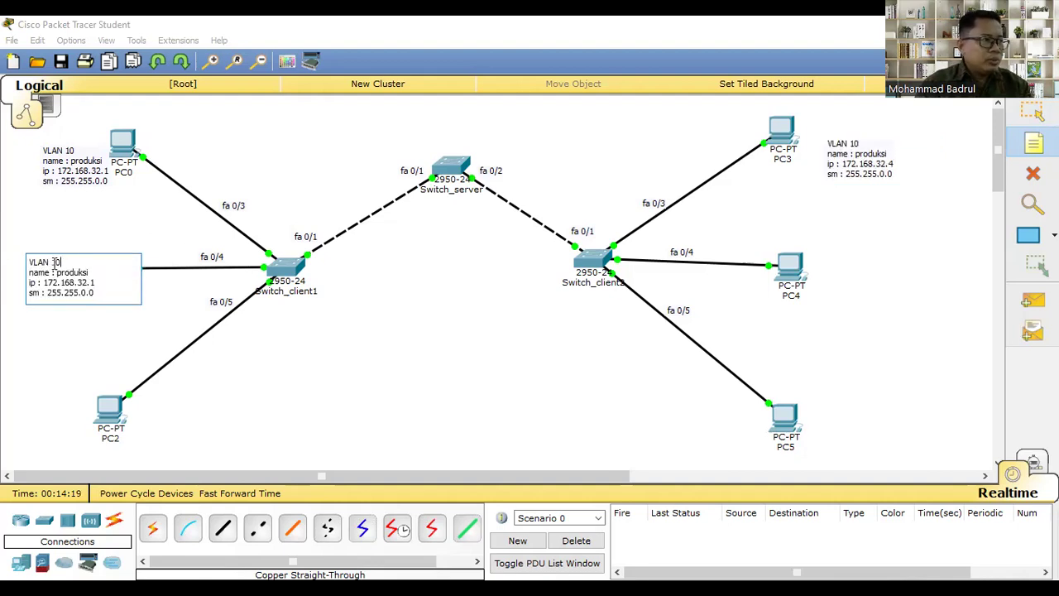
key("BackSpace")
type("2")
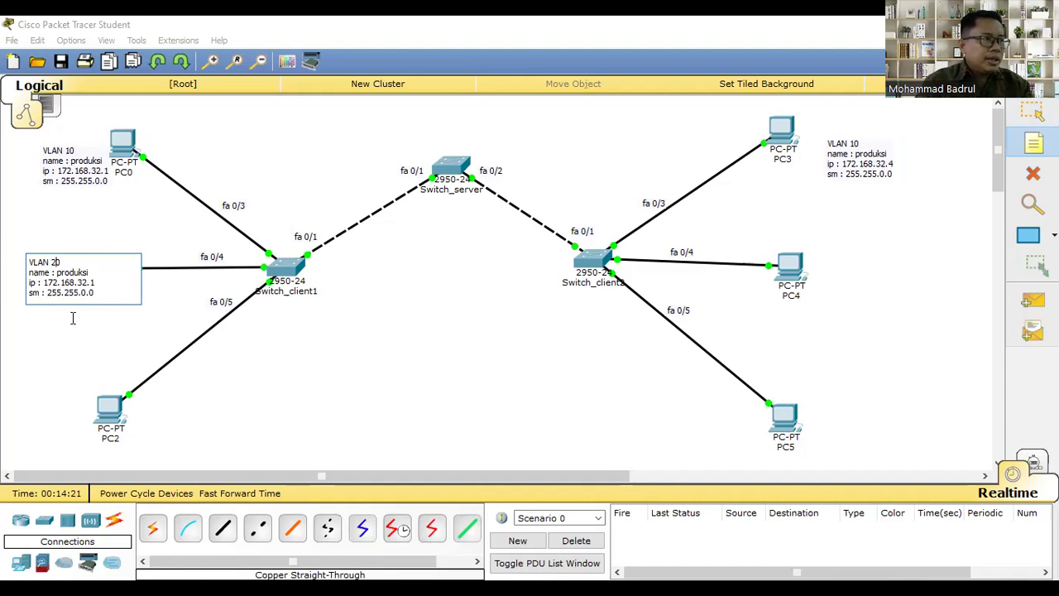
left_click_drag(88, 272, 59, 271)
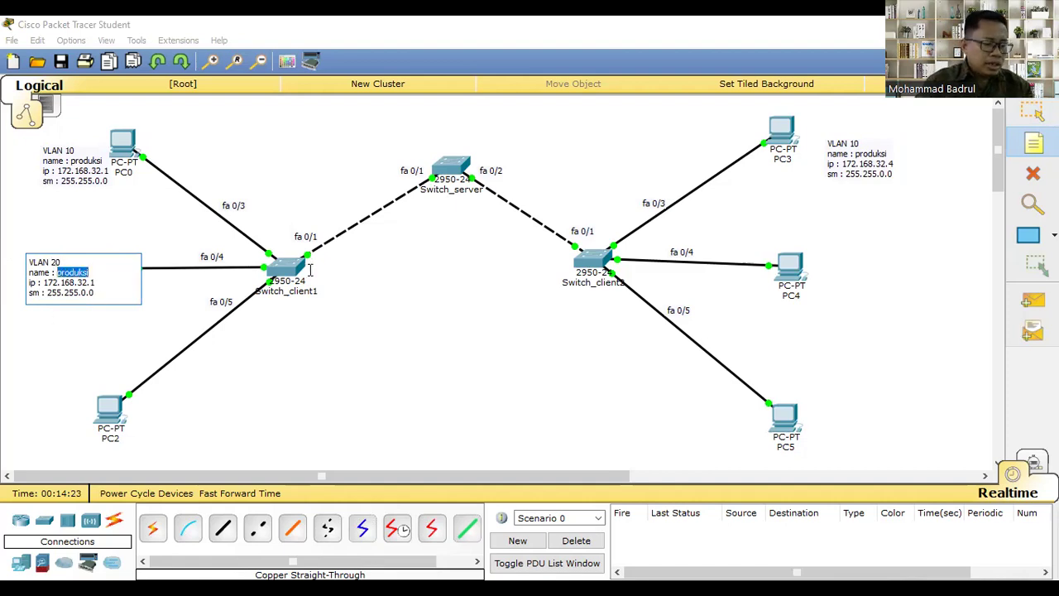
type("QC")
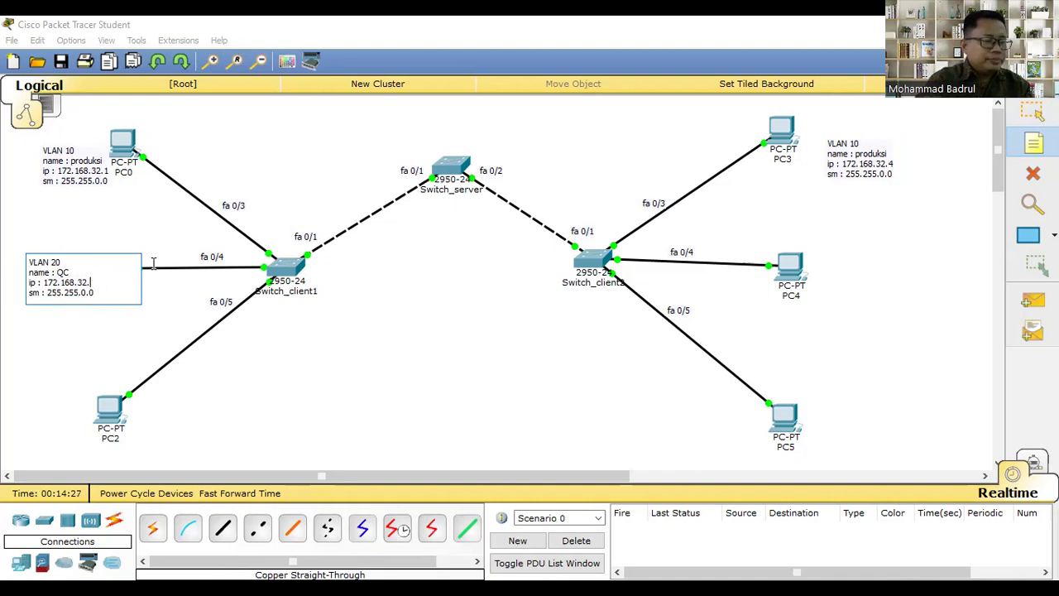
Step: Copy PC1's VLAN 20 note text into a new note beside PC4 and set its IP to 172.168.32.5
key("ctrl+a")
key("ctrl+c")
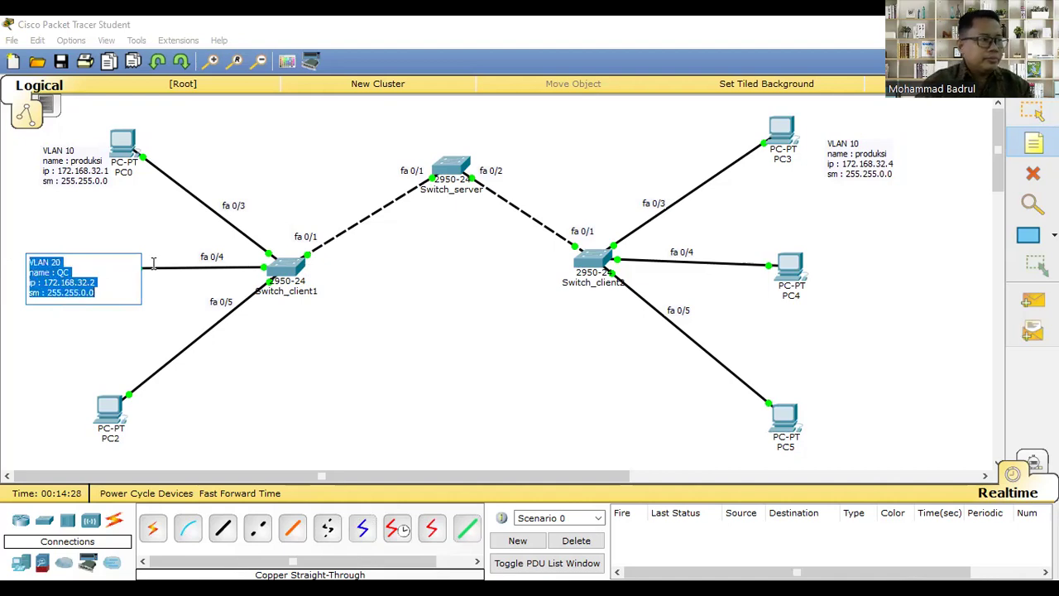
left_click(881, 276)
key("ctrl+v")
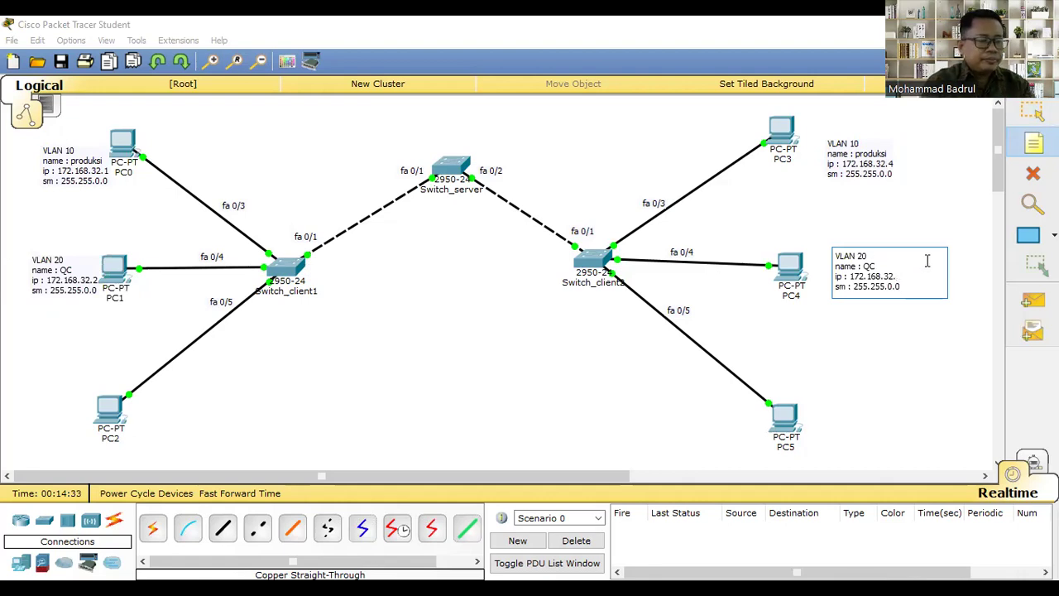
left_click(902, 277)
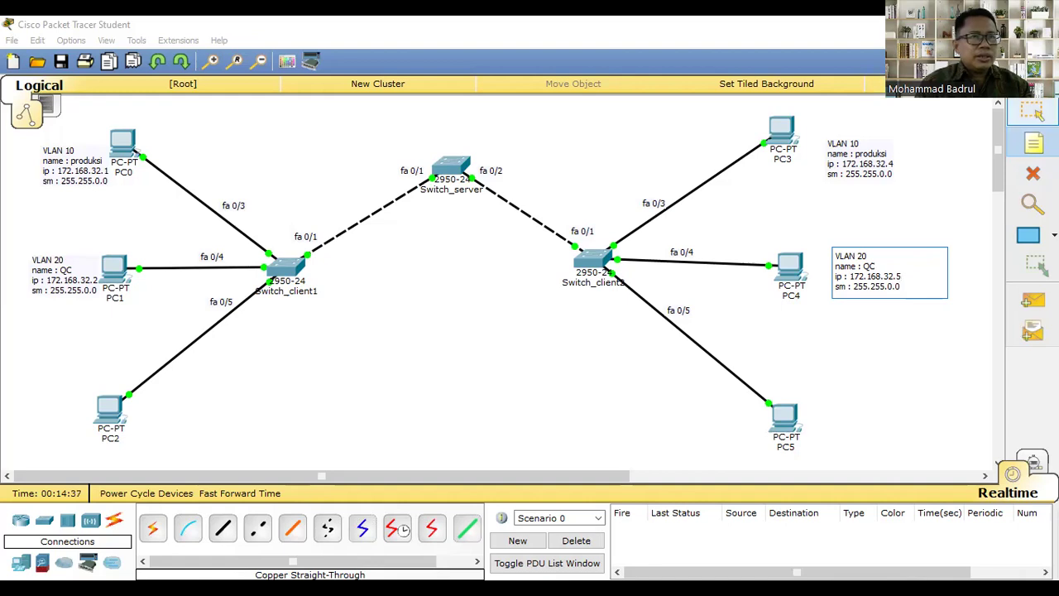
Step: Paste the VLAN 20 note text into a new note beside PC2 and change its VLAN number to 30
left_click(21, 395)
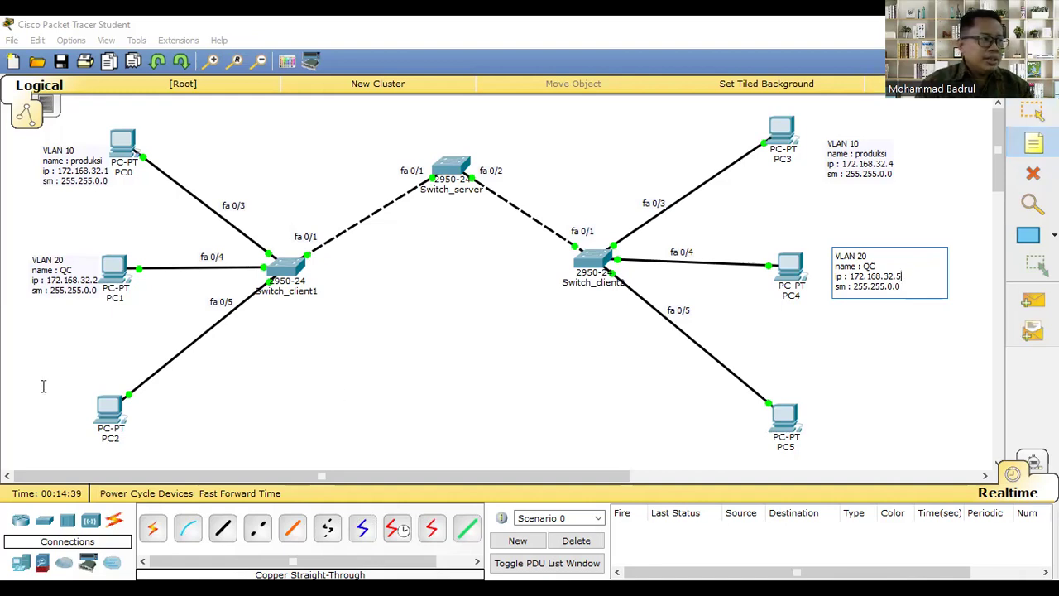
key("ctrl+v")
key("BackSpace")
key("BackSpace")
type("30")
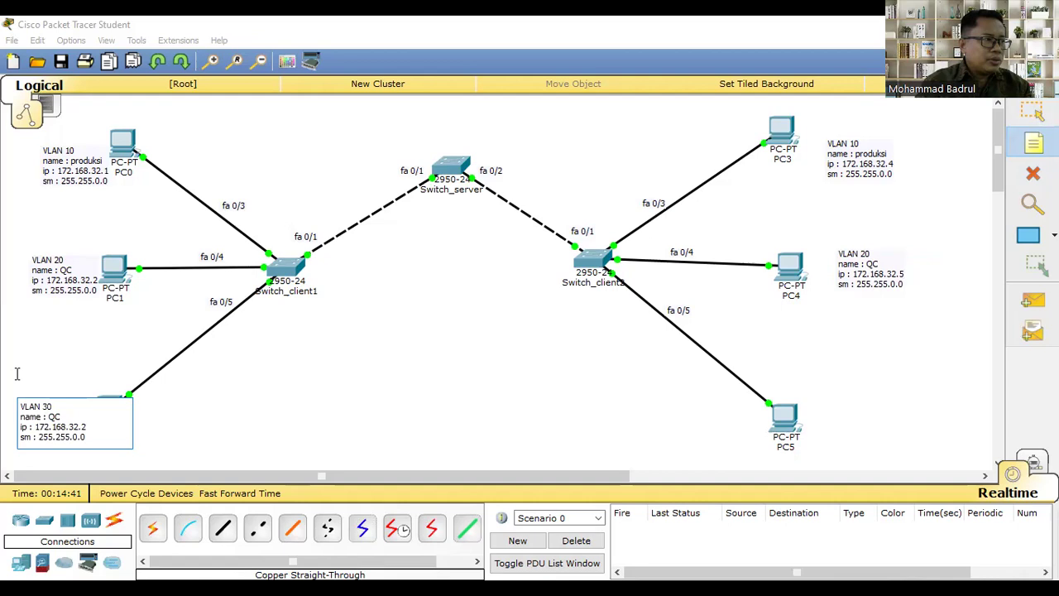
left_click(78, 425)
key("BackSpace")
type("3")
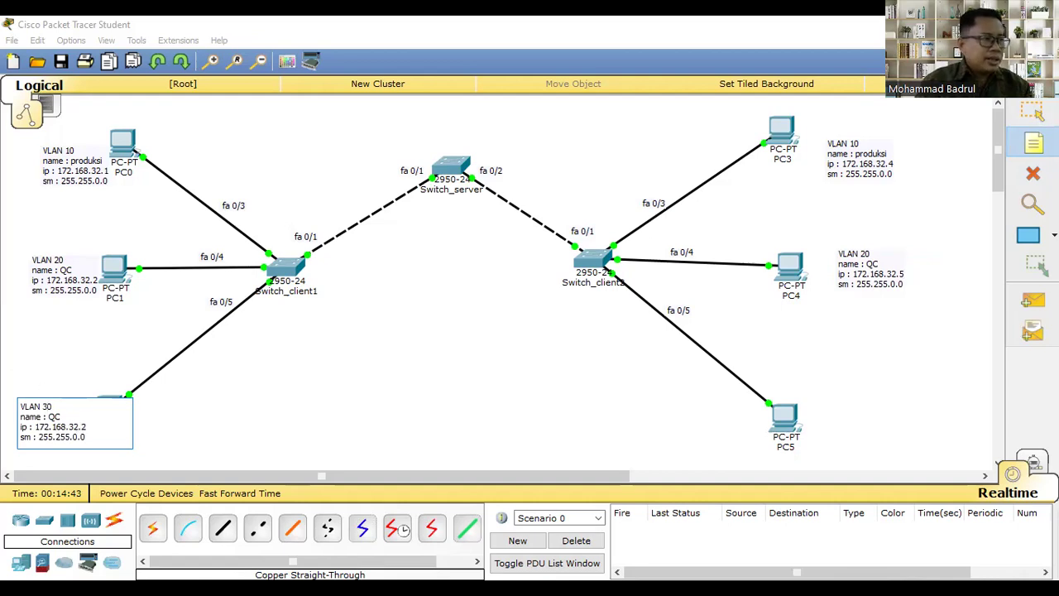
key("Escape")
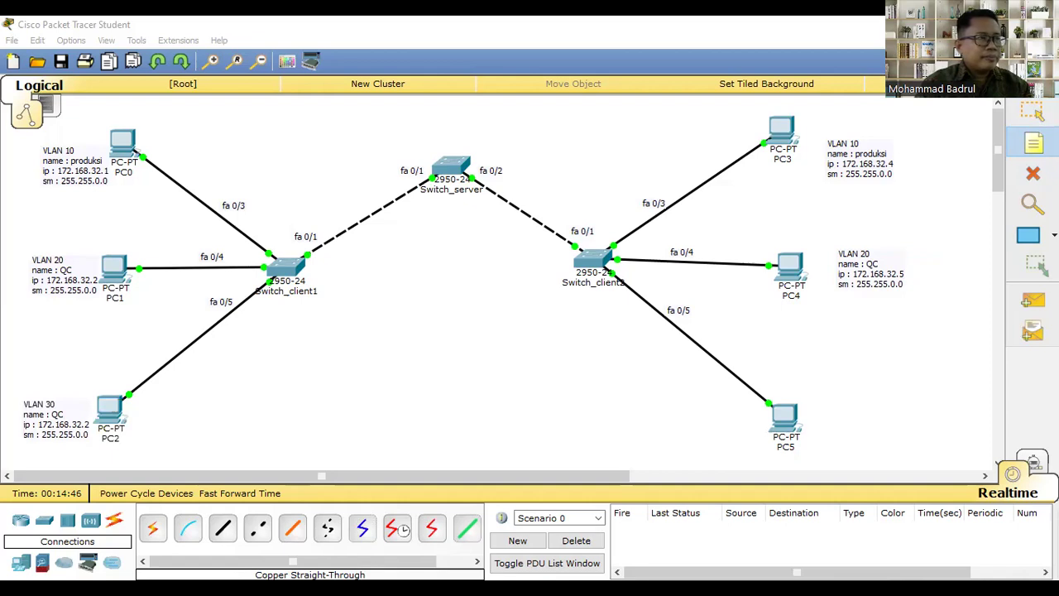
key("Escape")
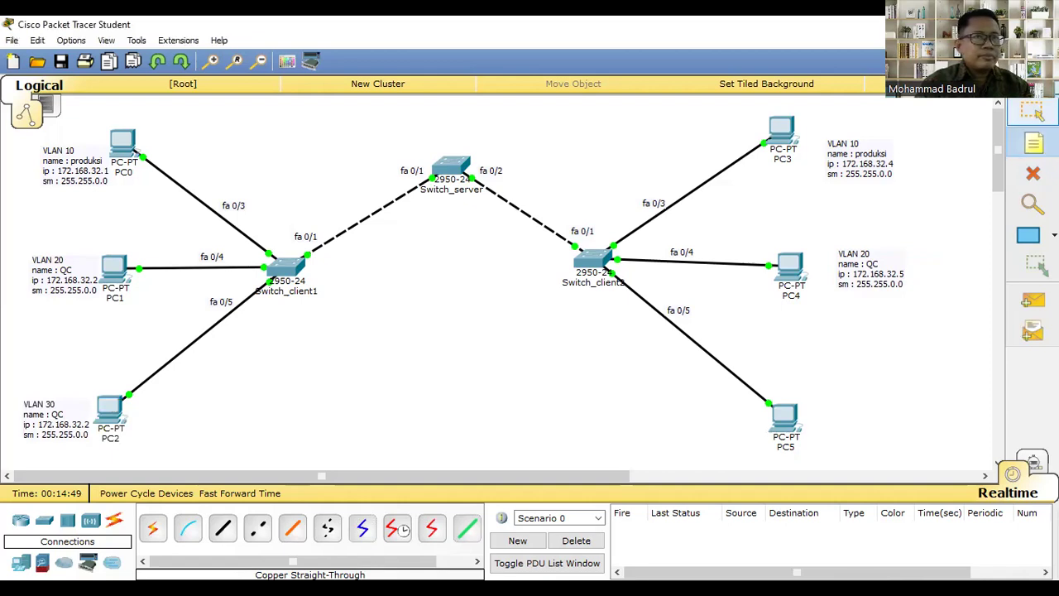
Step: Change the VLAN 30 note beside PC2 to name hrd and IP 172.168.32.3
left_click(73, 425)
double_click(73, 425)
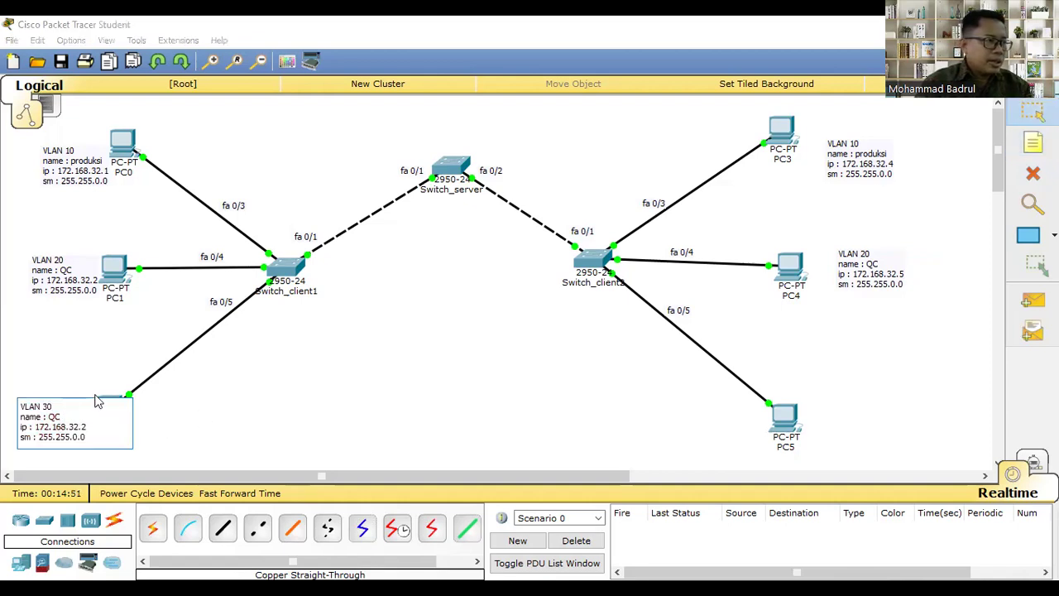
key("BackSpace")
key("BackSpace")
type("hrd")
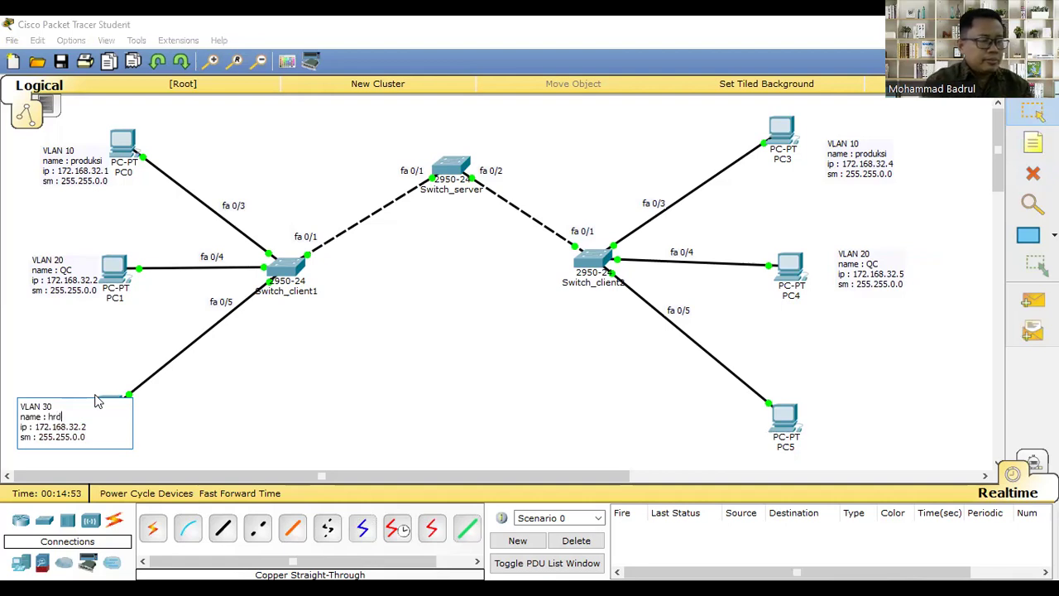
key("BackSpace")
type("3")
Step: Copy PC2's VLAN 30 note text into a new note beside PC5 and set its IP to 172.168.32.6
key("ctrl+a")
key("ctrl+c")
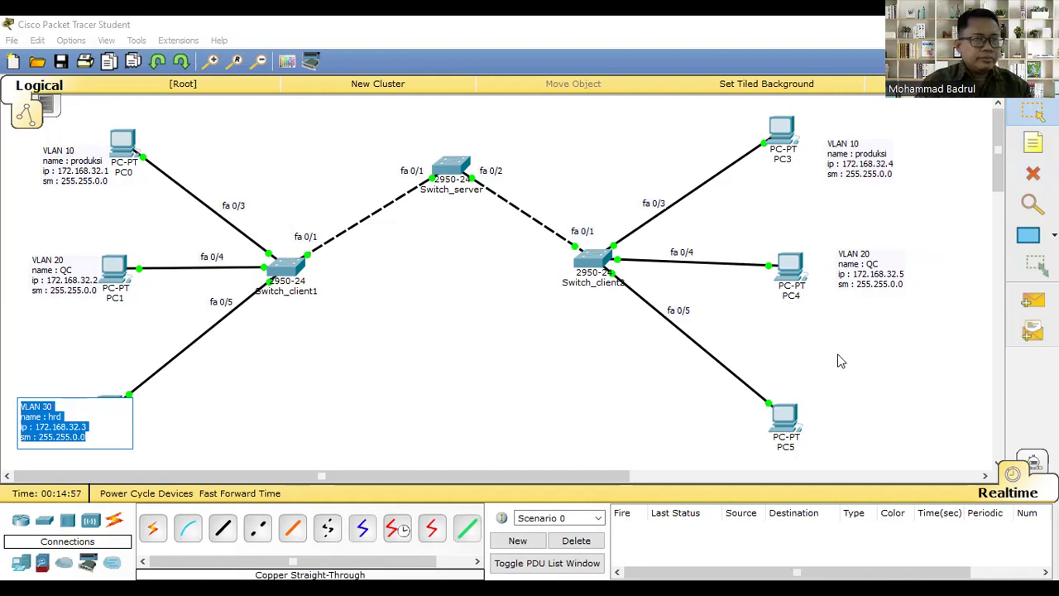
left_click(828, 422)
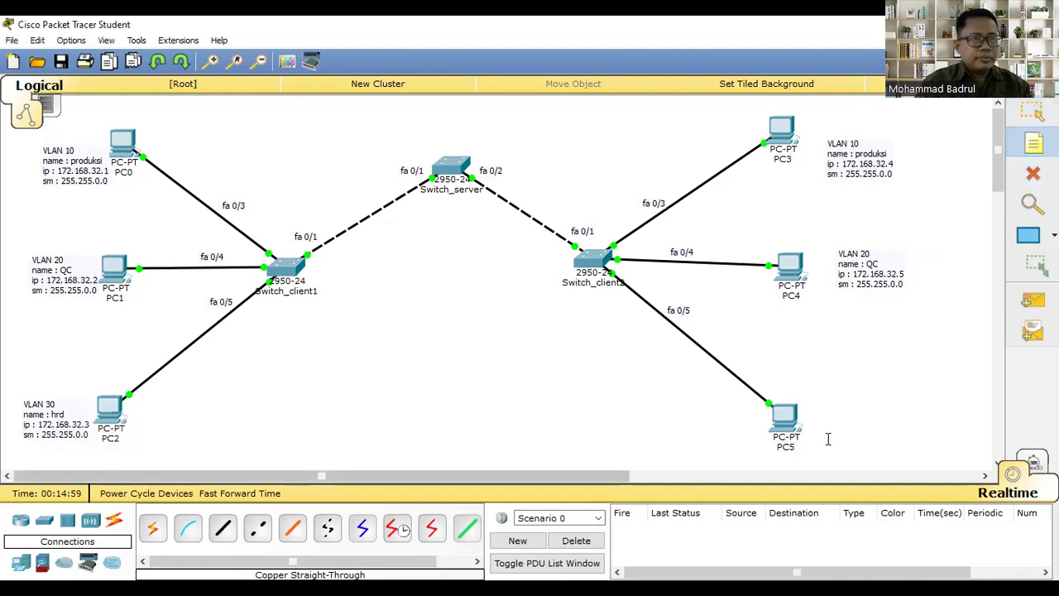
left_click(837, 402)
key("ctrl+v")
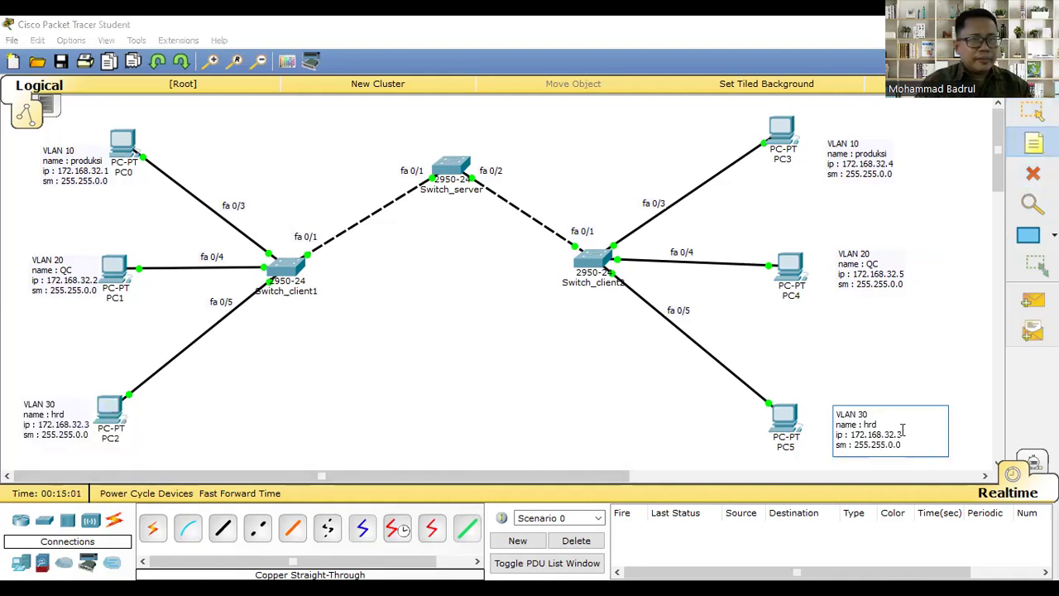
key("BackSpace")
type("6")
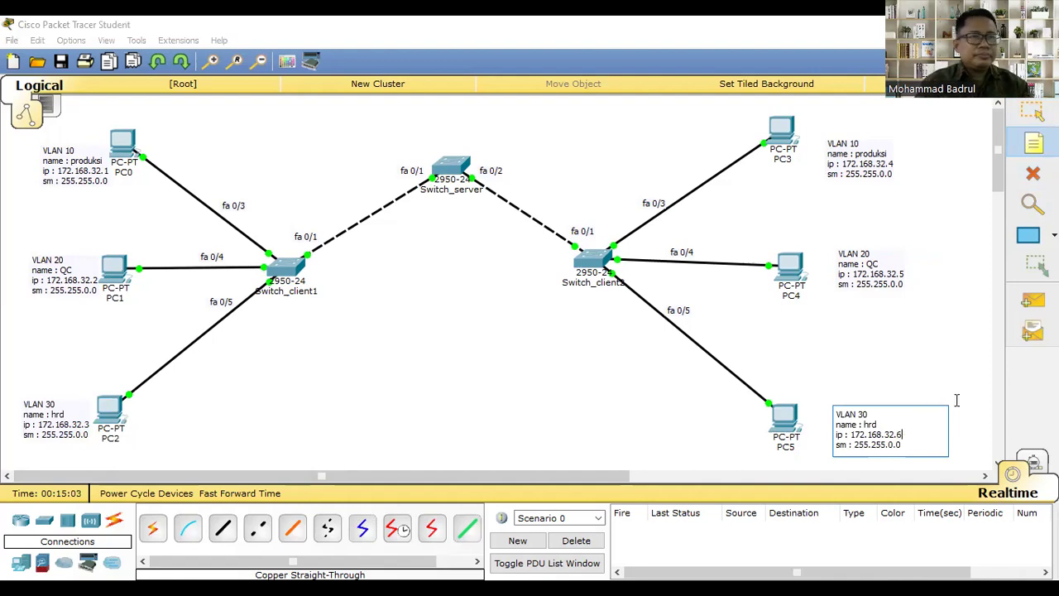
left_click(1032, 111)
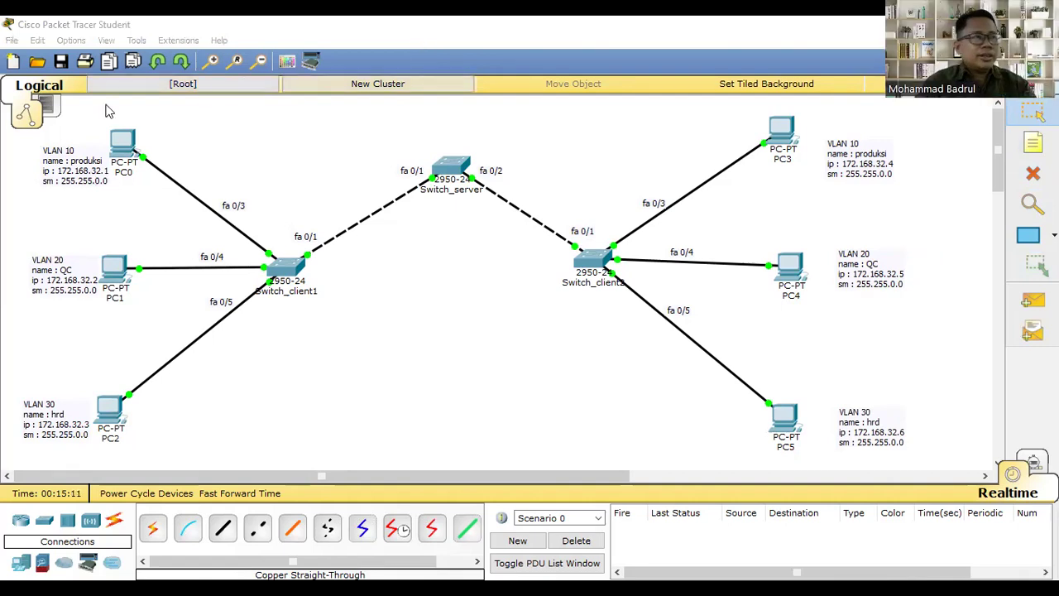
Step: Shift the notes beside PC0 and PC1 slightly upward and away from the PC icons
left_click_drag(74, 170, 73, 157)
left_click(102, 218)
left_click_drag(67, 277, 59, 266)
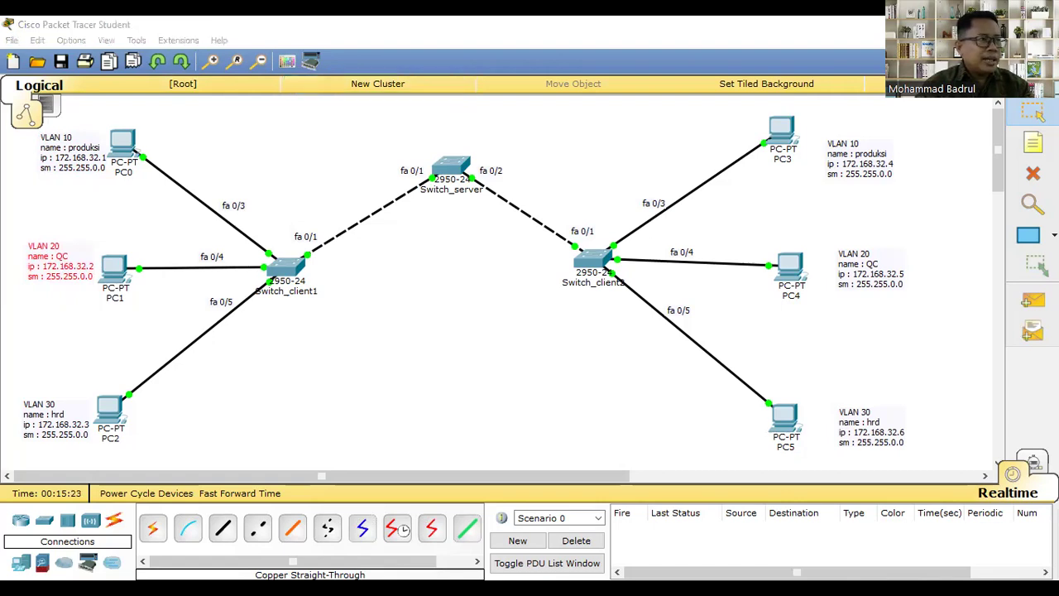
Step: Correct the IPs in the notes beside PC0, PC1 and PC2 to 172.16.32.1, 172.16.32.2 and 172.16.32.3
left_click(75, 158)
key("BackSpace")
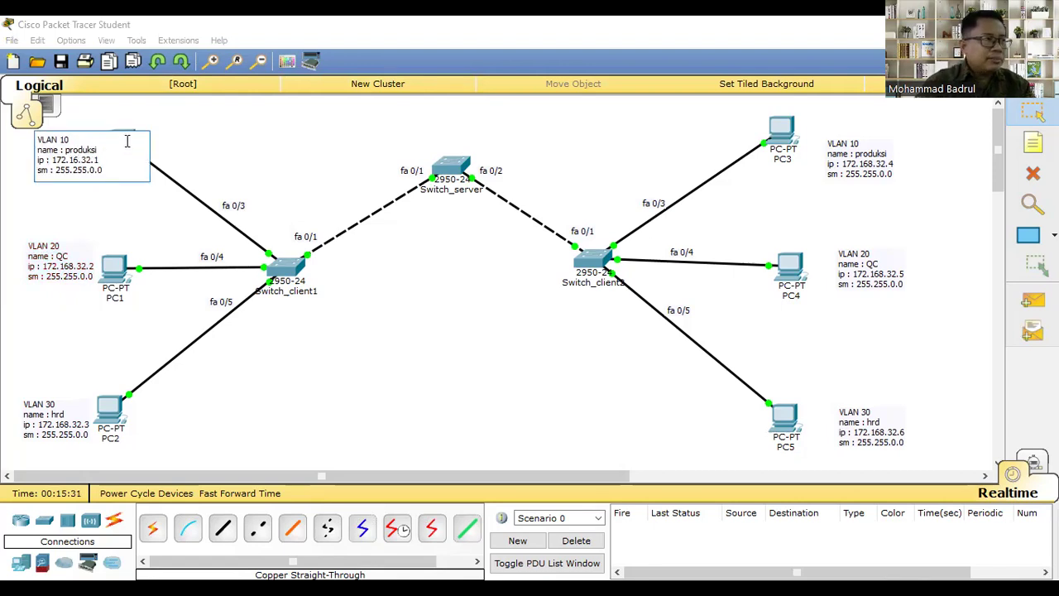
left_click(62, 267)
key("BackSpace")
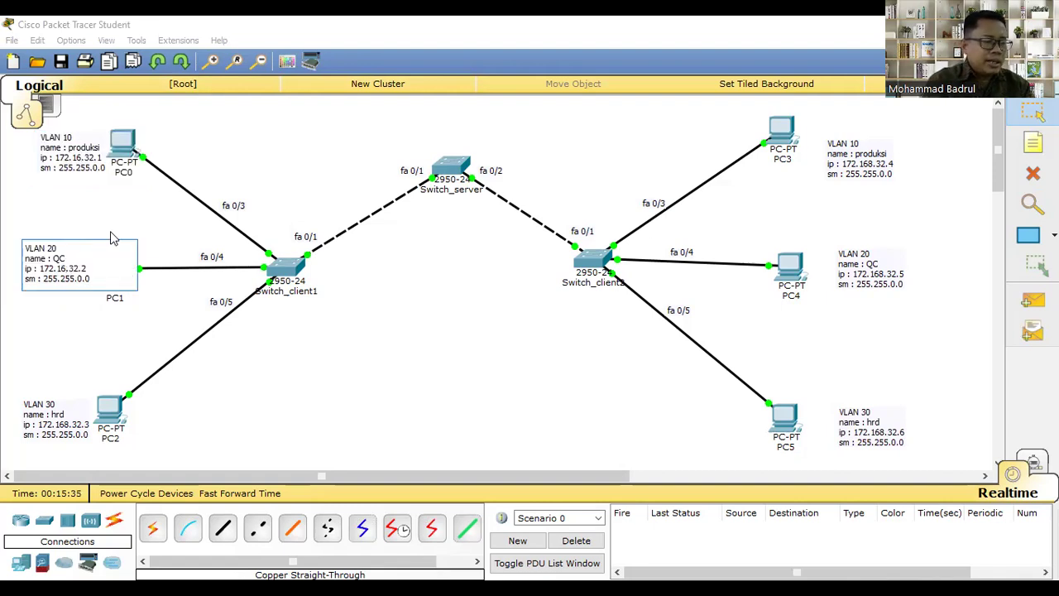
left_click(80, 423)
key("BackSpace")
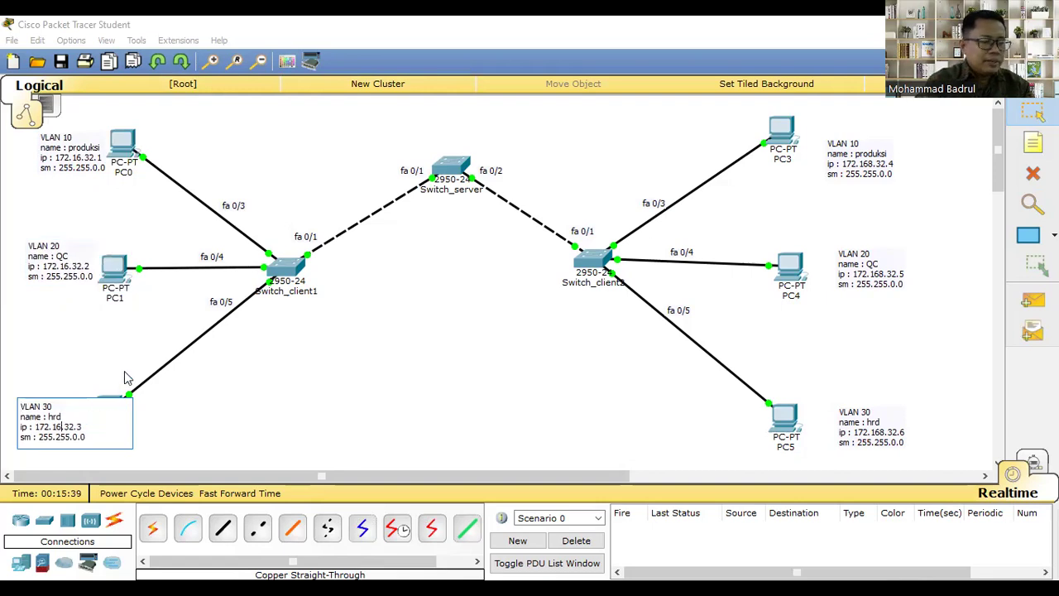
Step: Correct the IPs in the notes beside PC3, PC4 and PC5 to 172.16.32.4, 172.16.32.5 and 172.16.32.6
left_click(860, 163)
key("BackSpace")
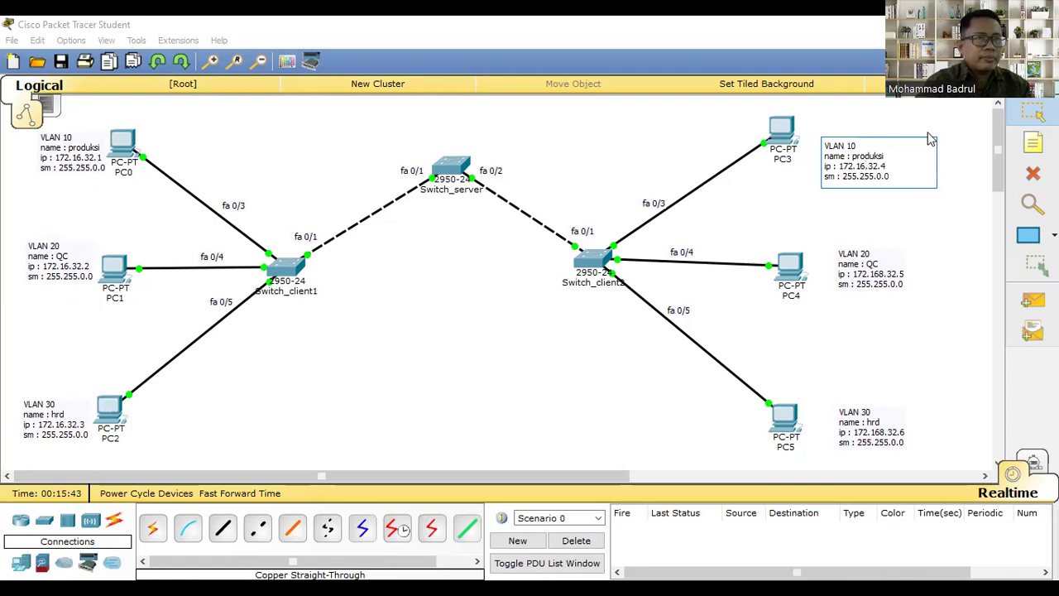
left_click(888, 272)
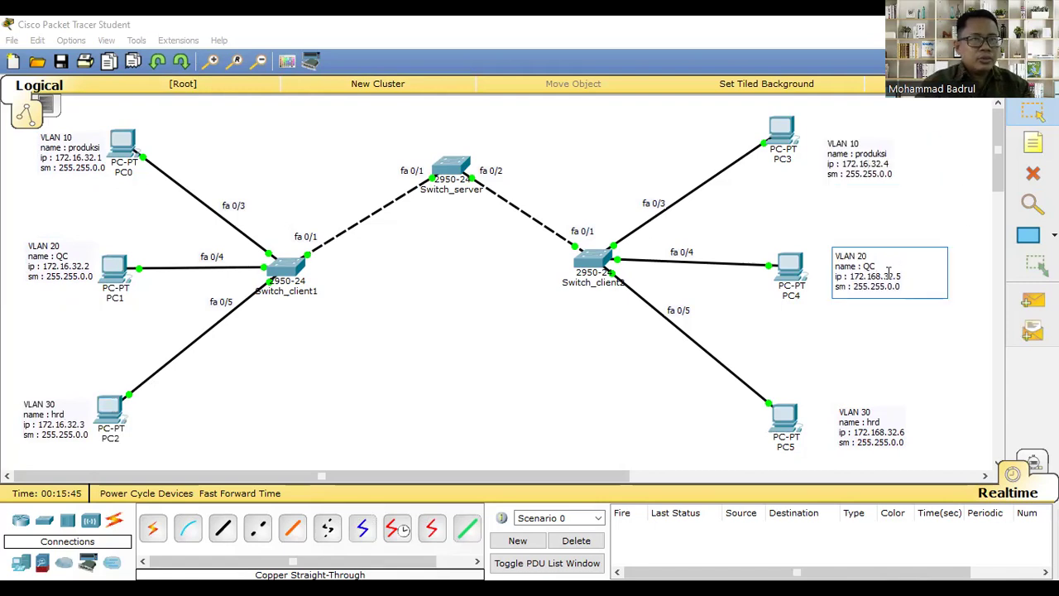
key("BackSpace")
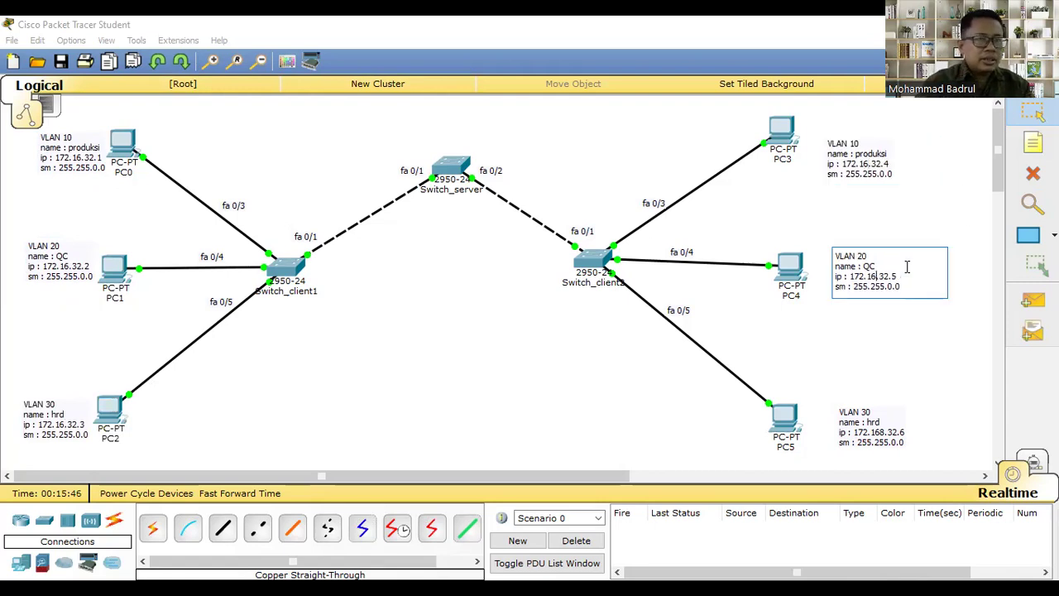
left_click(881, 431)
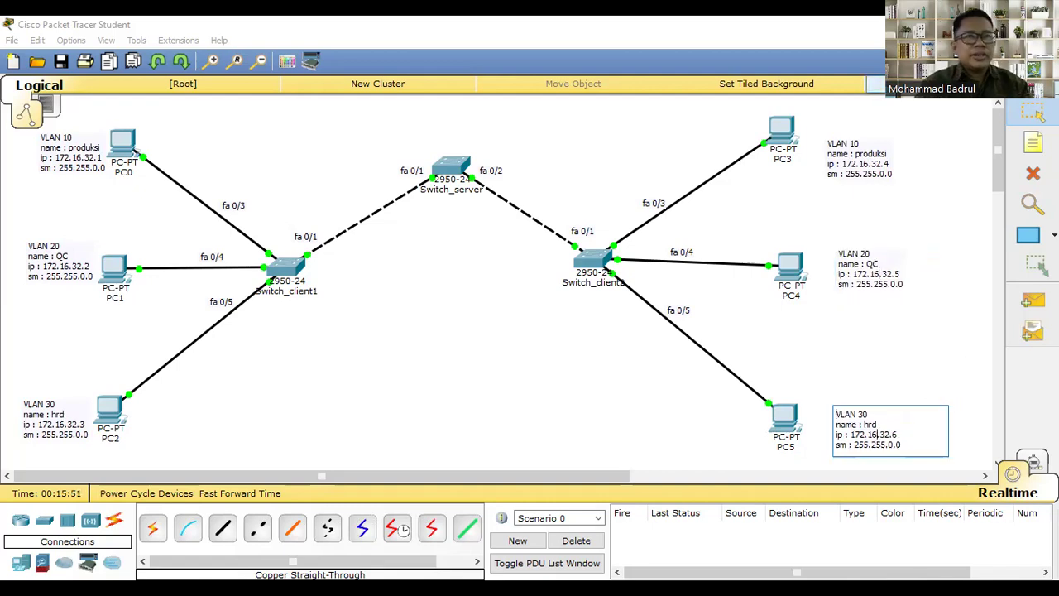
left_click(1034, 114)
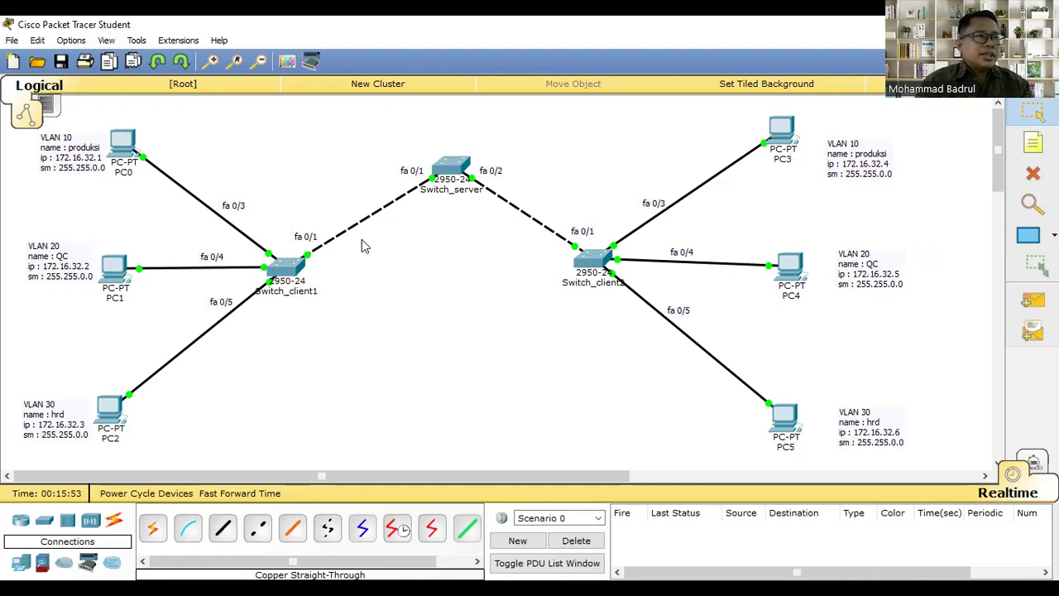
Step: Draw light cyan filled rectangles behind PC0 and PC3 with their VLAN 10 notes
left_click(1053, 235)
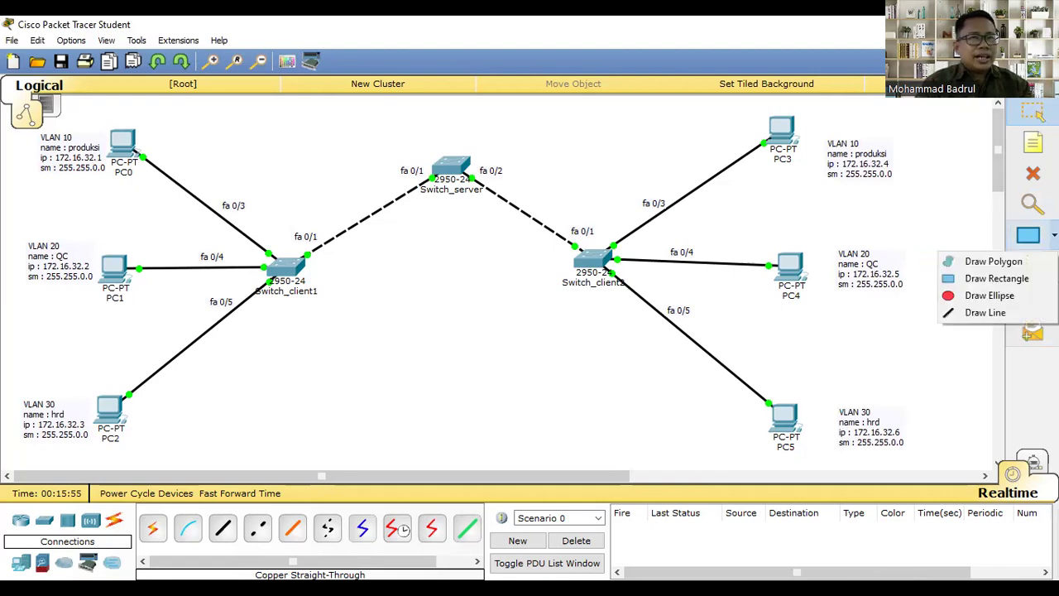
left_click(997, 279)
left_click(489, 128)
left_click(616, 120)
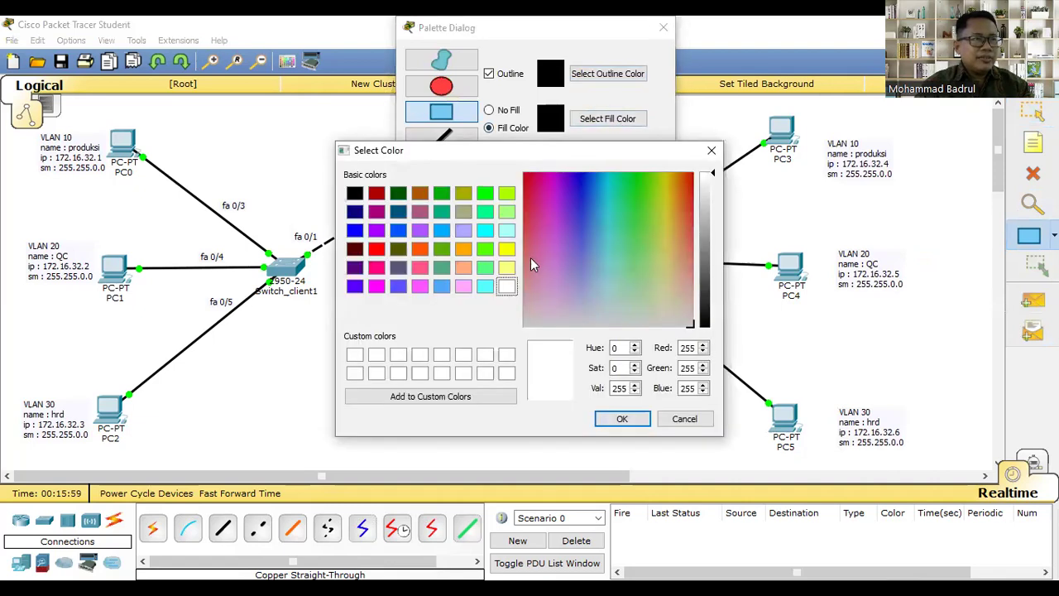
left_click(506, 230)
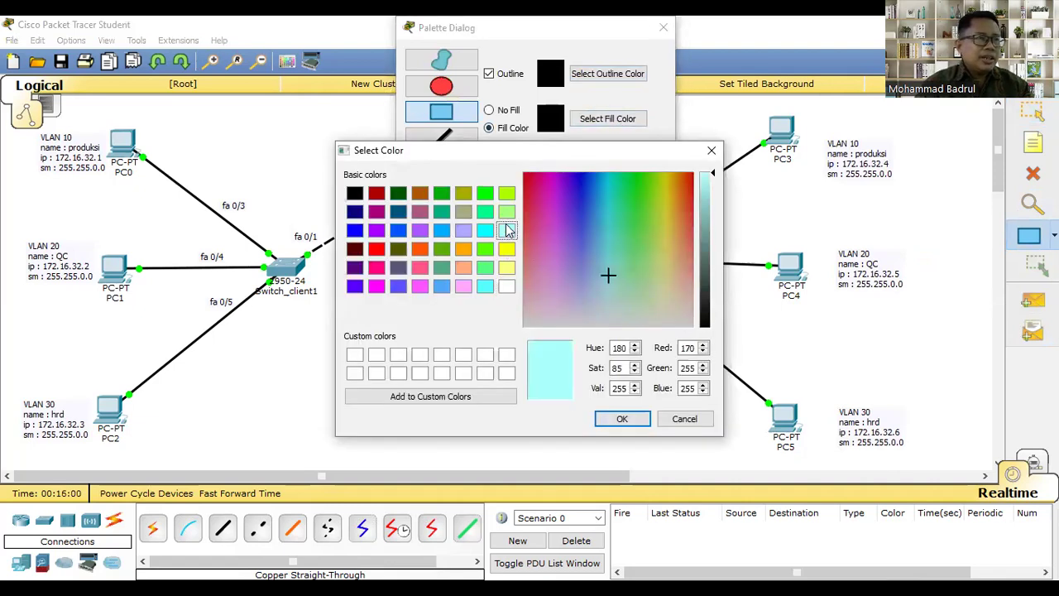
left_click(622, 418)
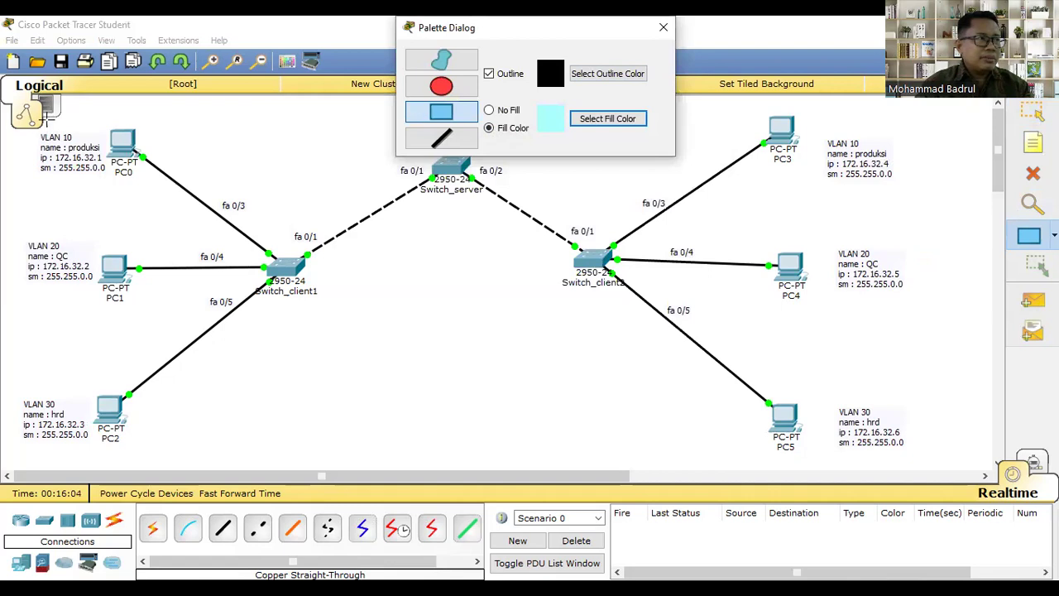
left_click_drag(44, 120, 192, 195)
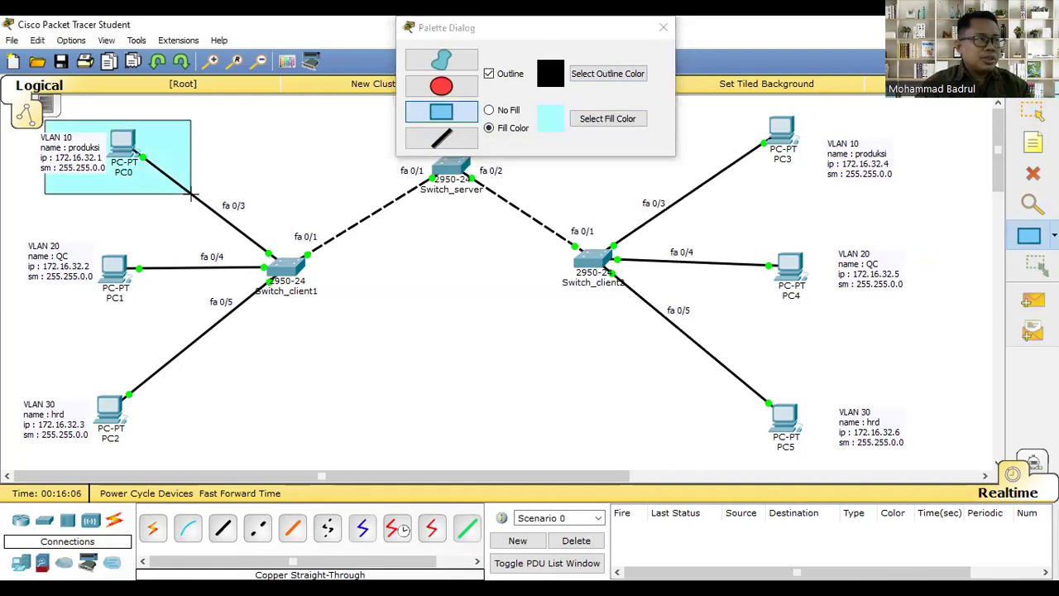
mouse_move(737, 106)
left_mouse_down()
mouse_move(892, 194)
mouse_move(921, 193)
left_mouse_up()
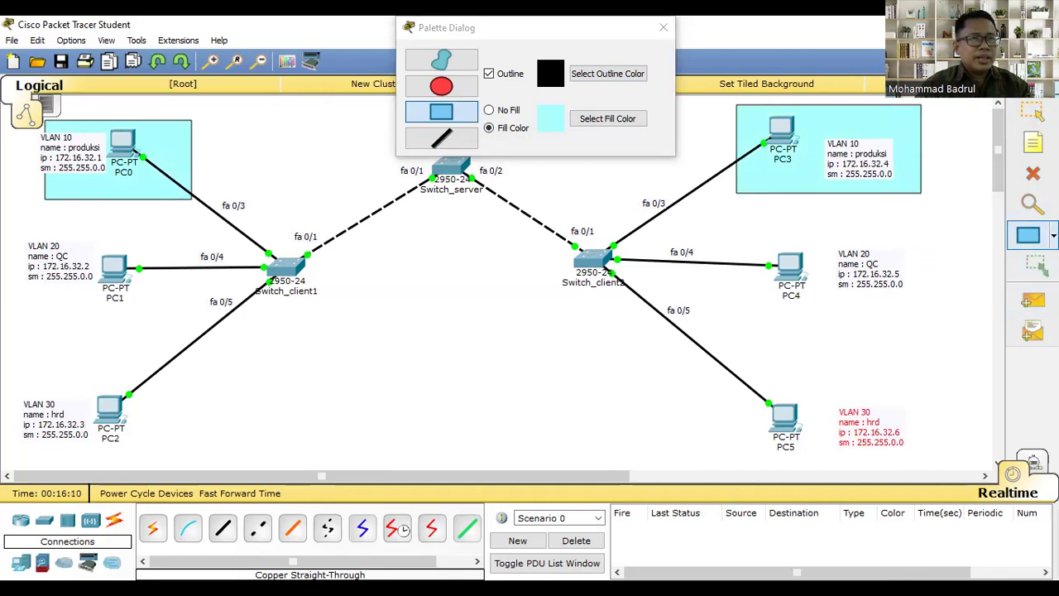
Step: Draw light yellow filled rectangles behind PC1 and PC4 with their VLAN 20 notes
left_click(1053, 236)
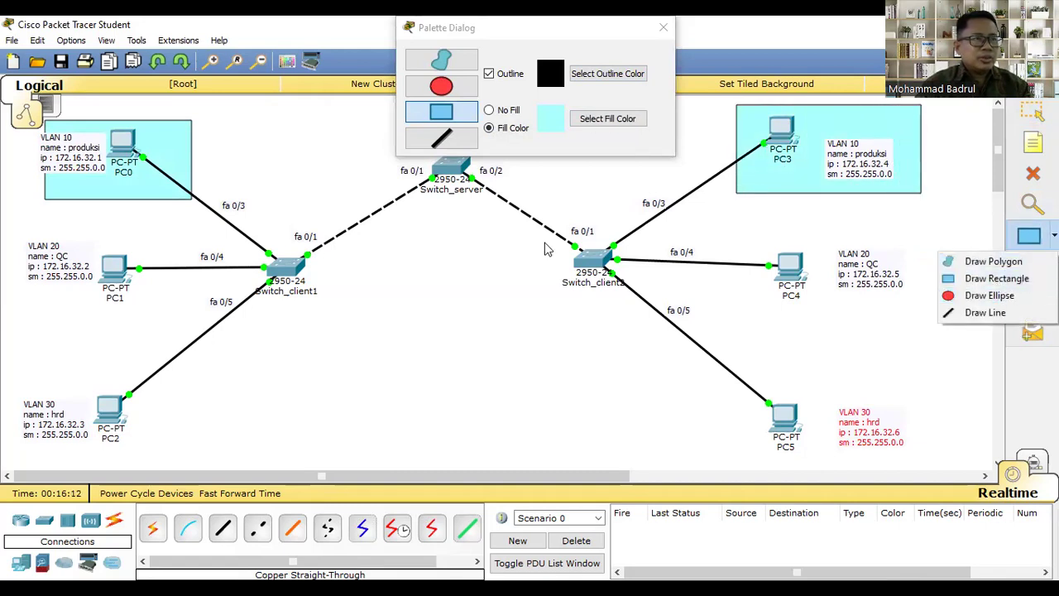
left_click(607, 118)
left_click(506, 266)
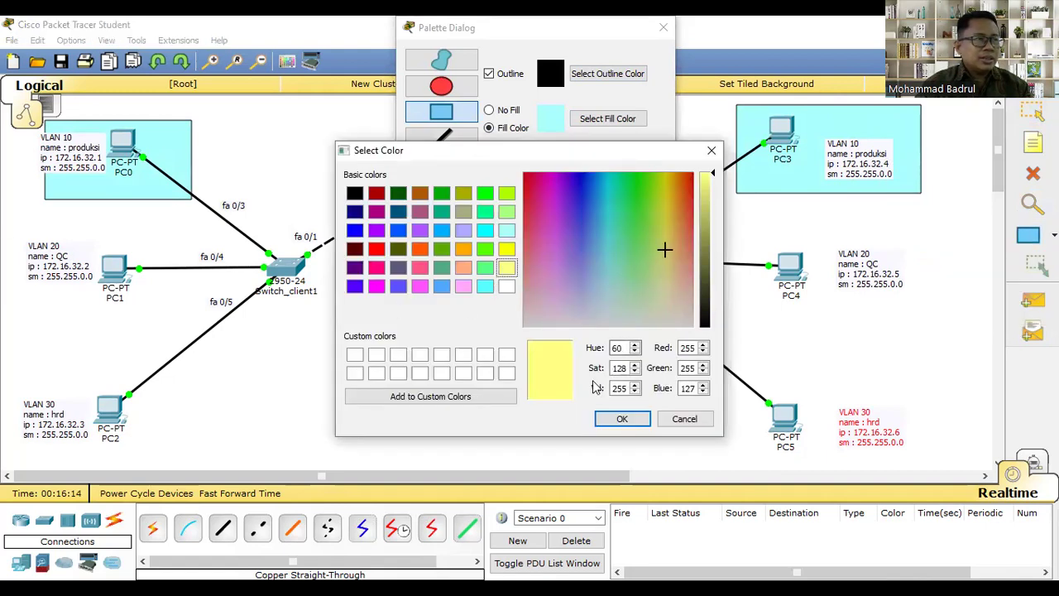
left_click(621, 417)
mouse_move(23, 222)
left_mouse_down()
mouse_move(190, 321)
mouse_move(182, 328)
left_mouse_up()
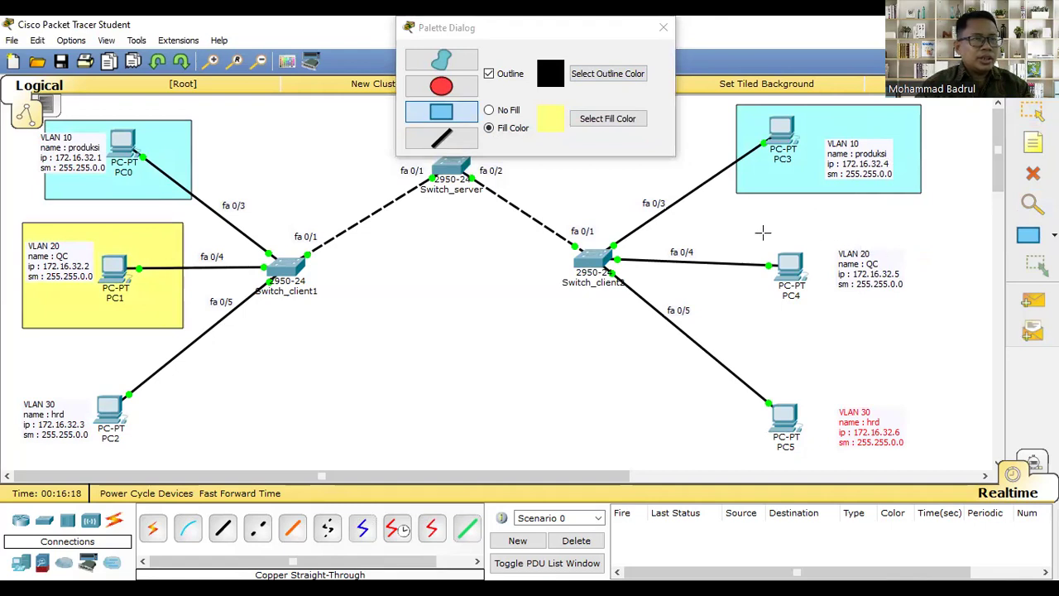
left_click_drag(743, 230, 923, 326)
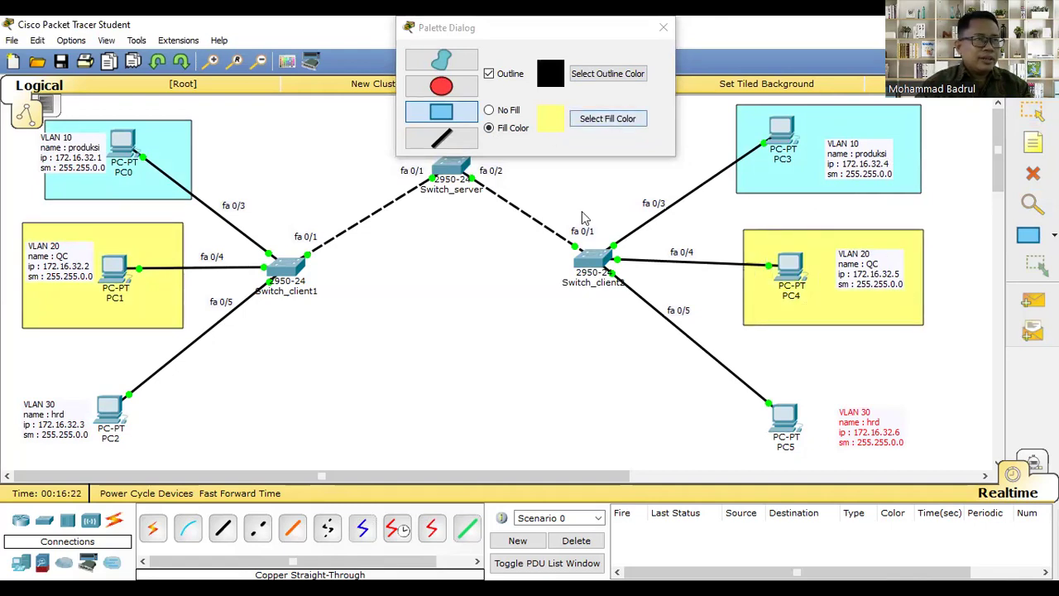
Step: Draw light green filled rectangles behind PC2 and PC5 with their VLAN 30 notes
left_click(607, 118)
left_click(505, 212)
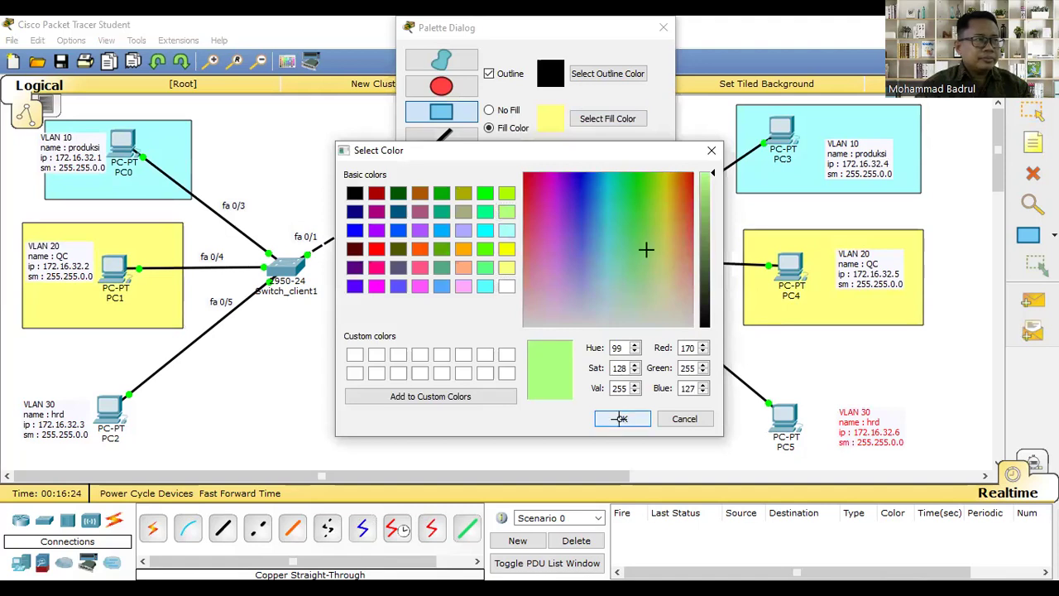
left_click(620, 419)
left_click_drag(17, 363, 181, 457)
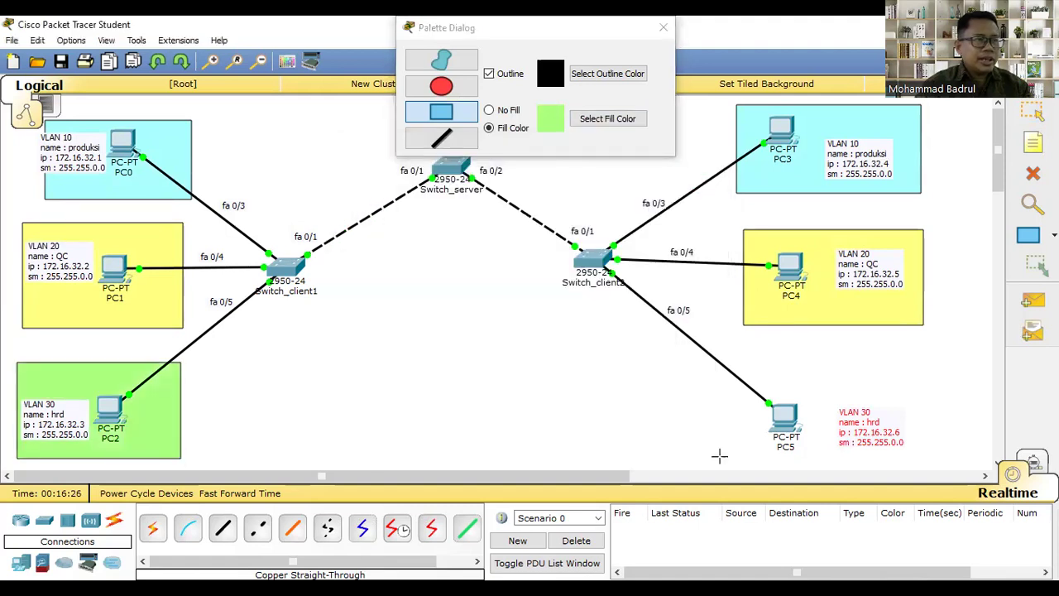
left_click_drag(737, 367, 933, 477)
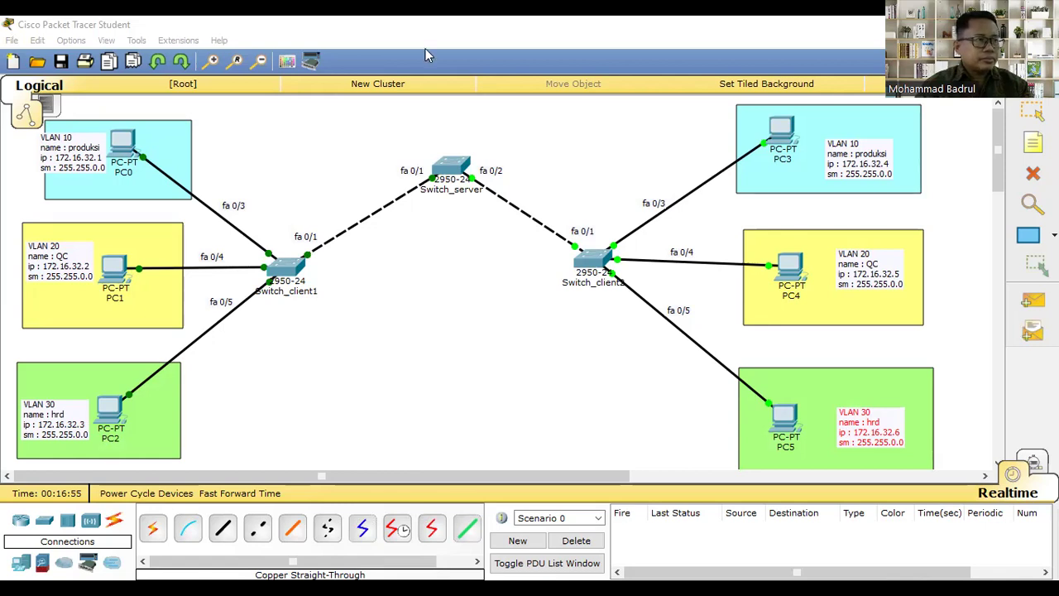
Step: Open Switch_server's command line and enter global configuration mode with enable and configure terminal
left_click(459, 163)
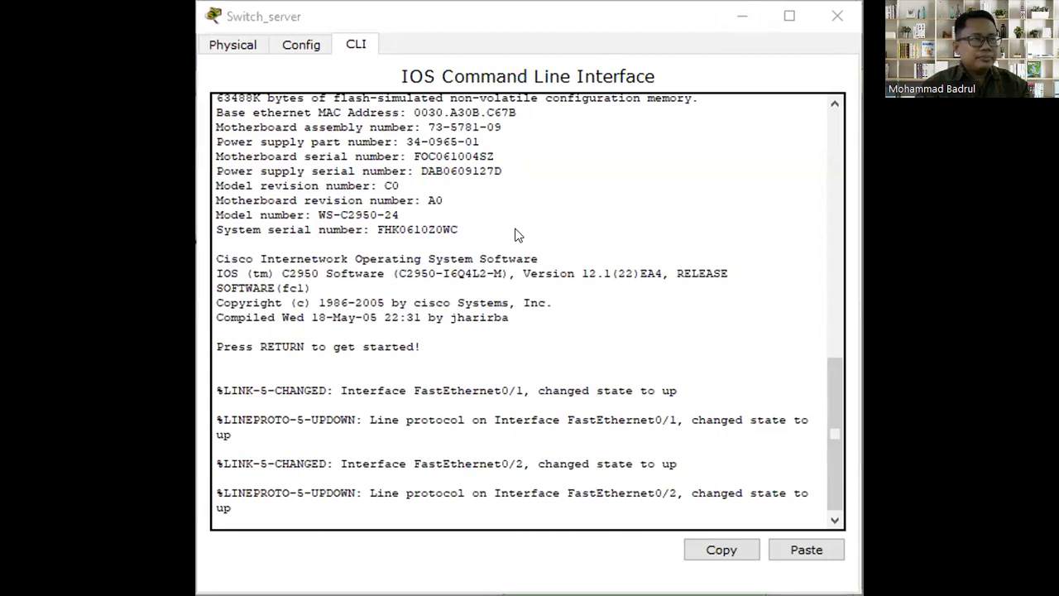
left_click(323, 505)
key("Return")
type("ena")
key("Tab")
key("Return")
type("conf")
key("Tab")
type("ter")
key("Tab")
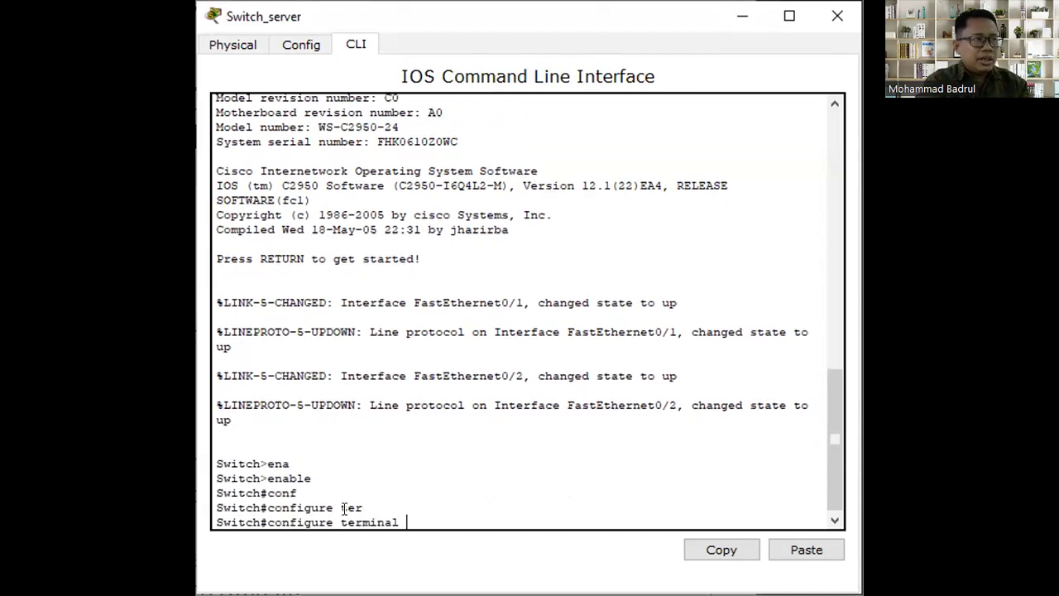
key("Return")
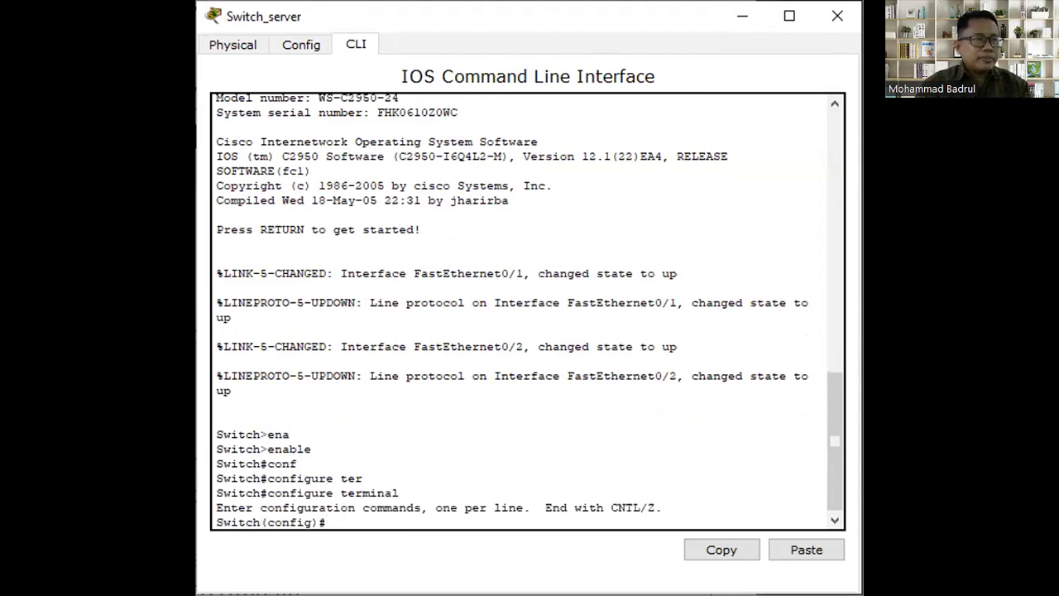
Step: Set Switch_server's hostname to switch_server
type("hos")
key("Tab")
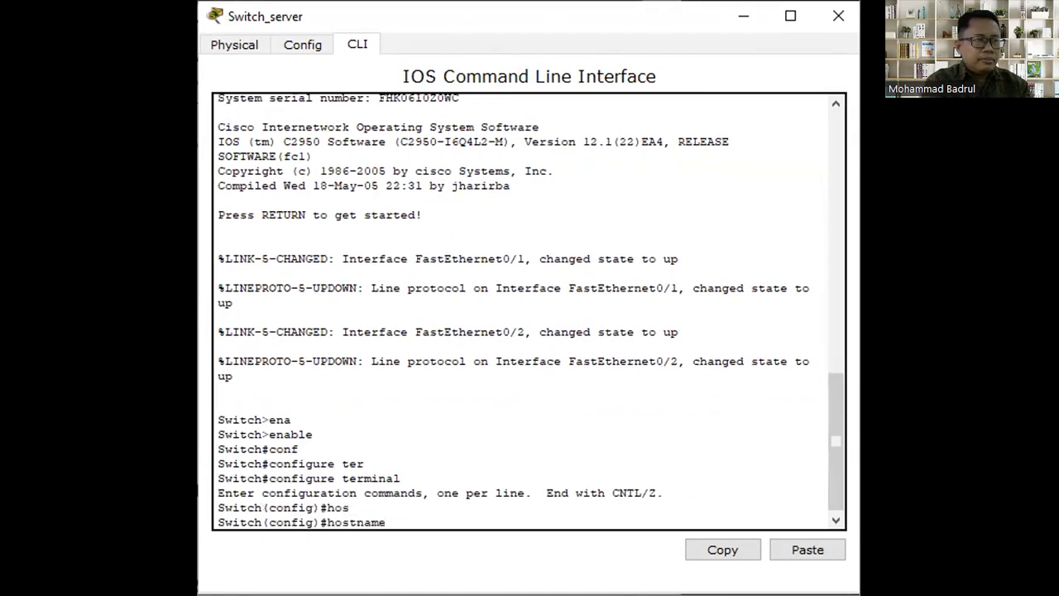
type("swi")
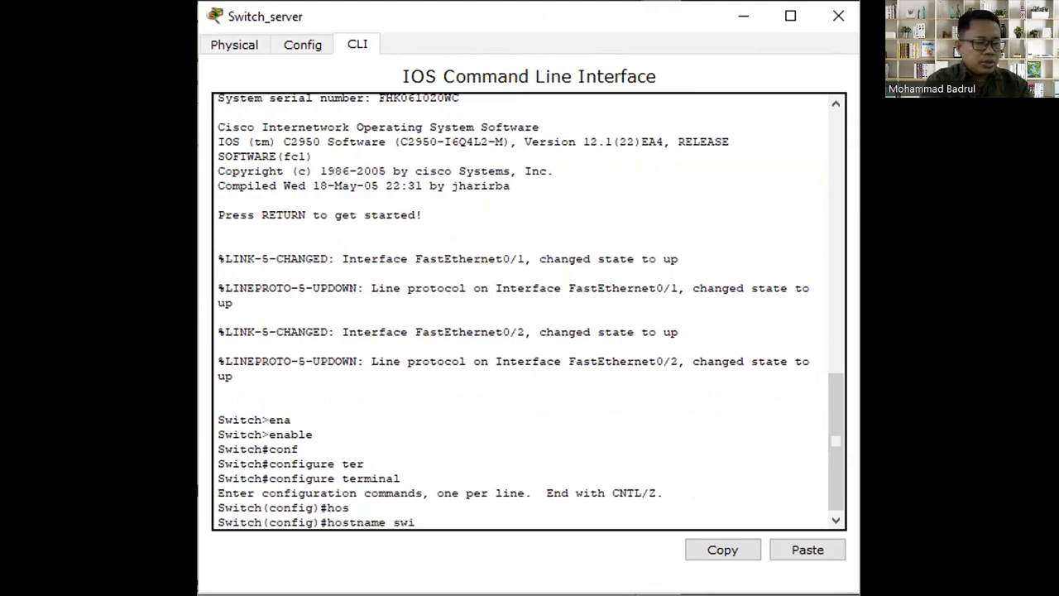
type("tch_server")
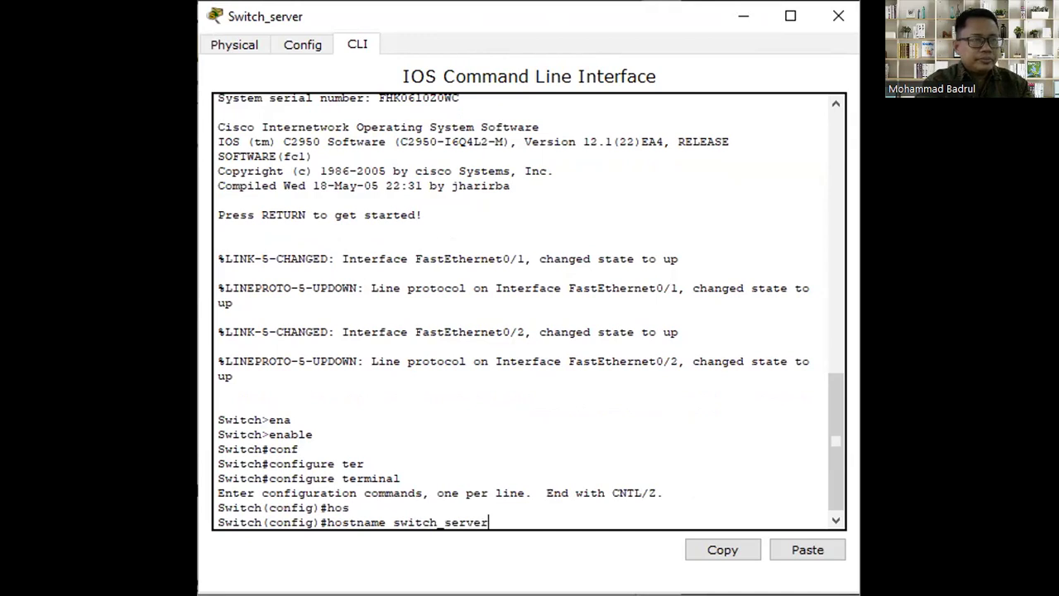
key("Return")
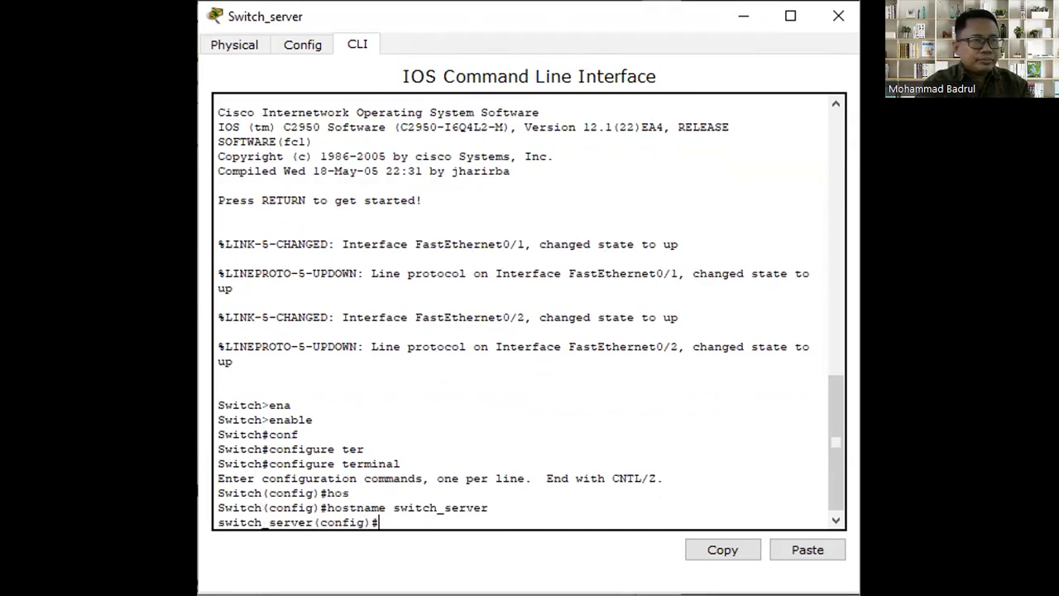
Step: Set Switch_server's VTP mode to server with the vtp mode server command
type("vtp")
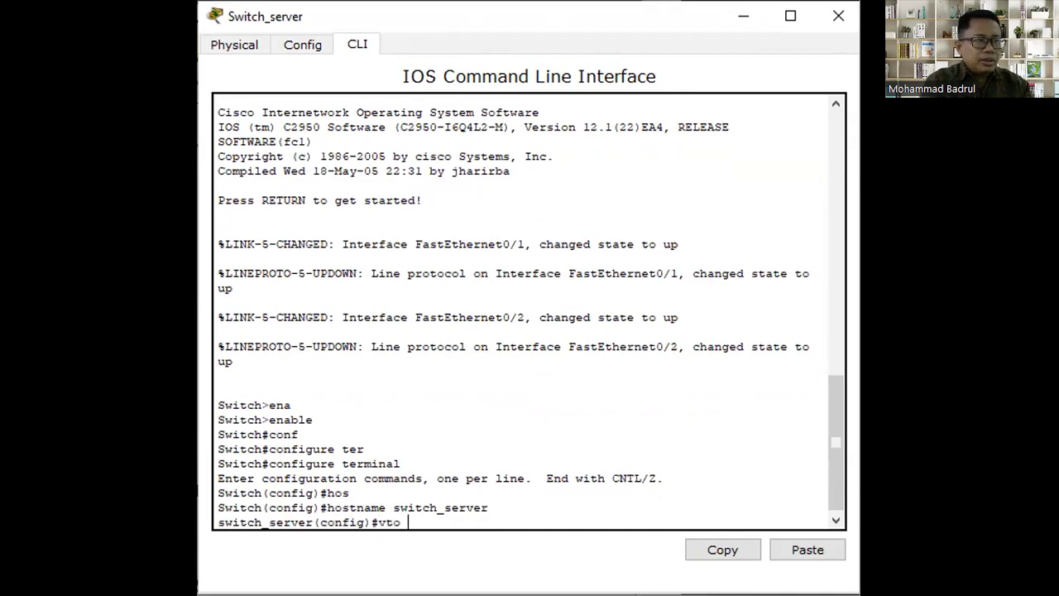
type(" m")
key("Tab")
type("ser")
key("Tab")
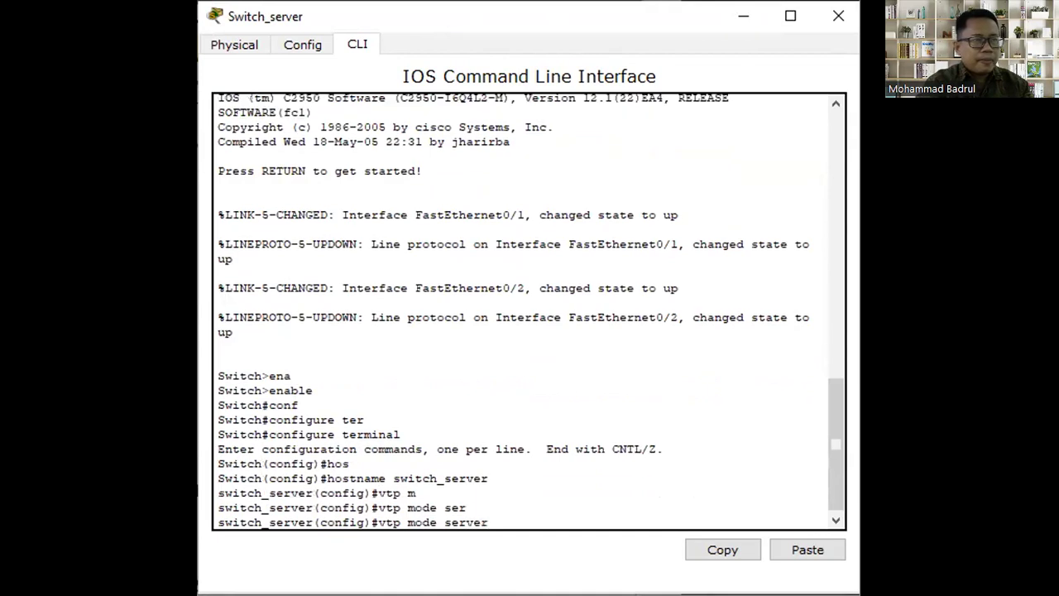
key("Return")
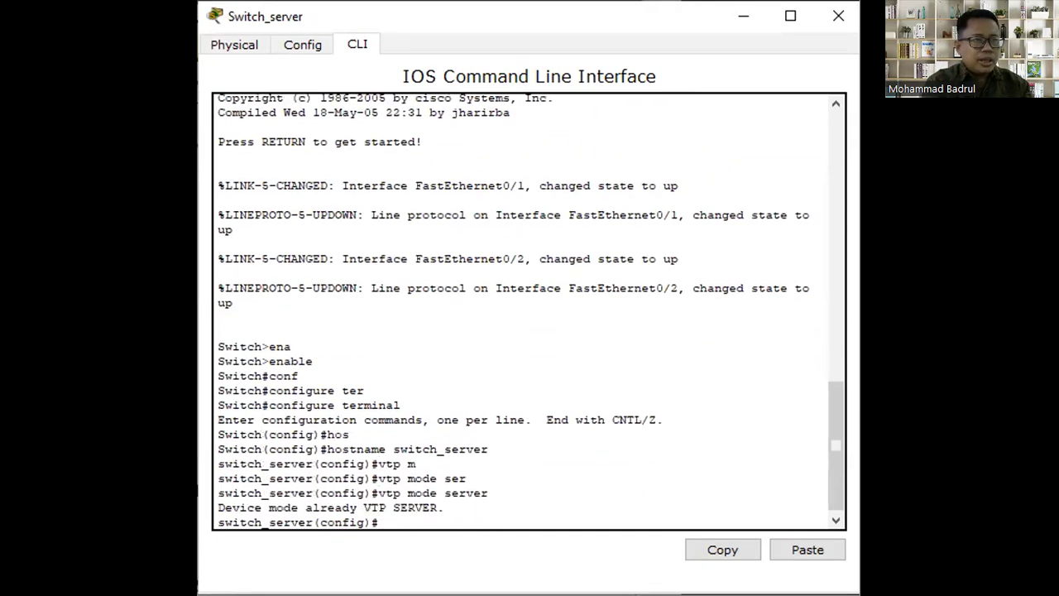
Step: Set Switch_server's VTP domain to pintar.id and its VTP version to 2
type("vtp dom")
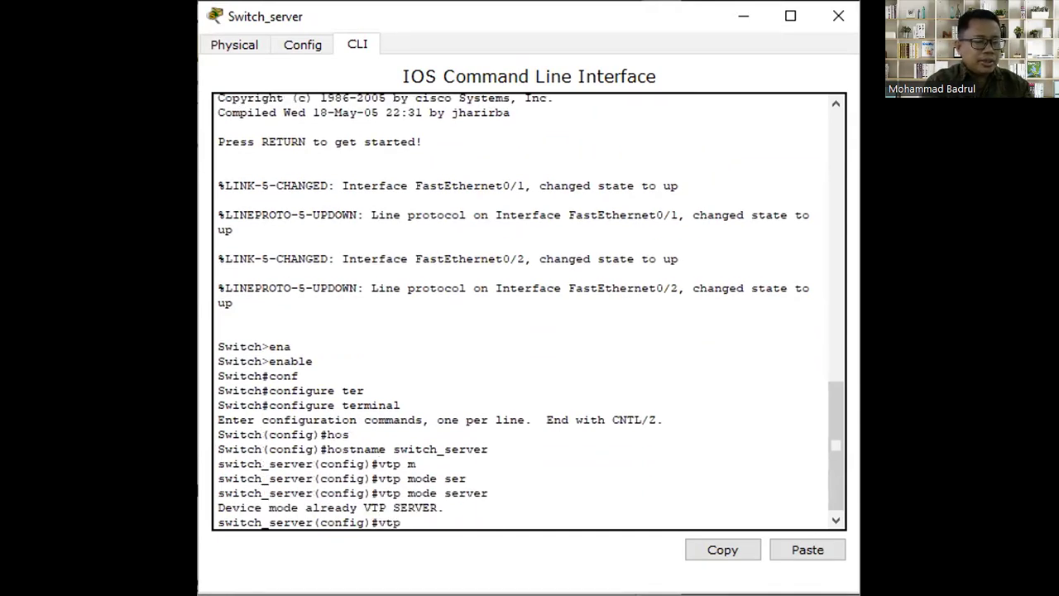
key("Tab")
type("pintar.id")
key("Return")
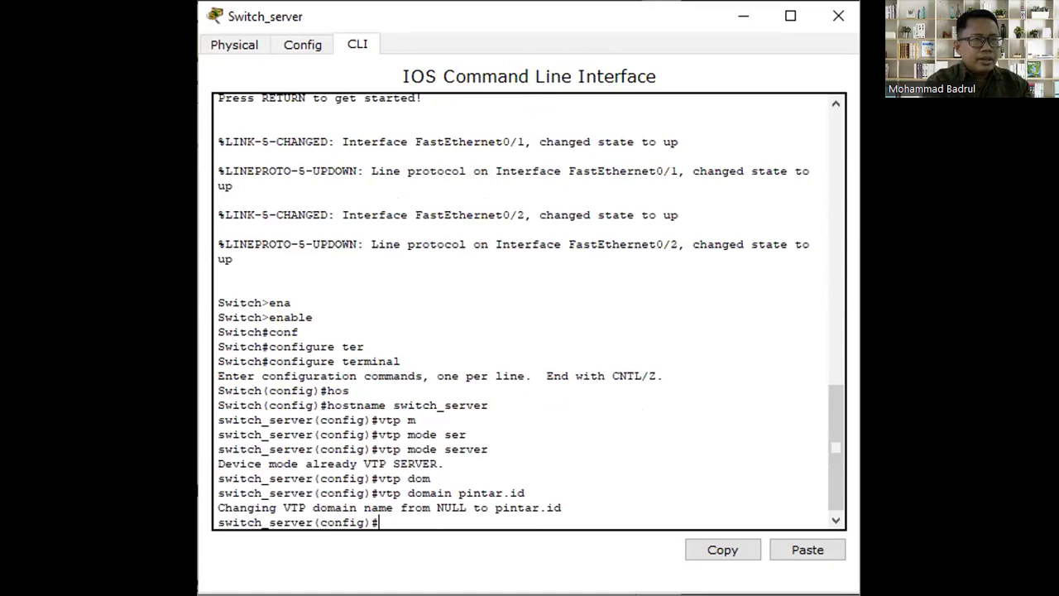
type("vtp ver")
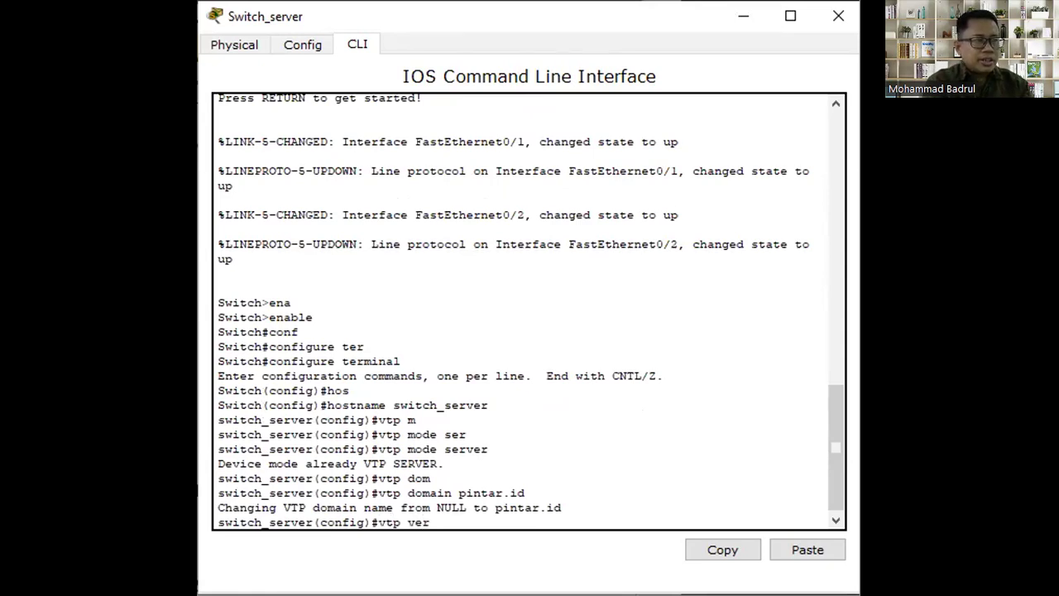
key("Tab")
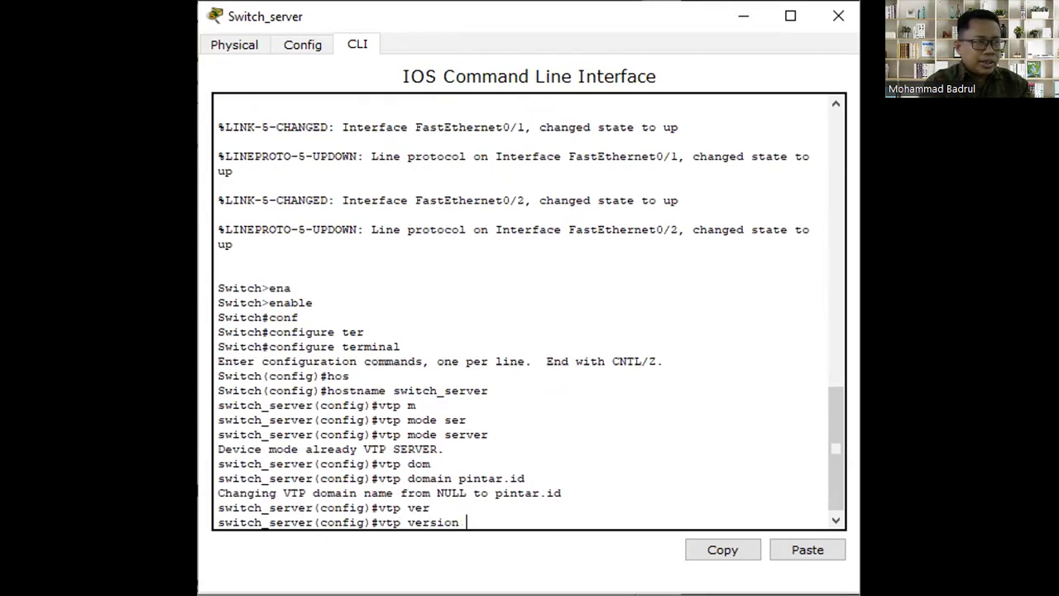
type("2")
key("Return")
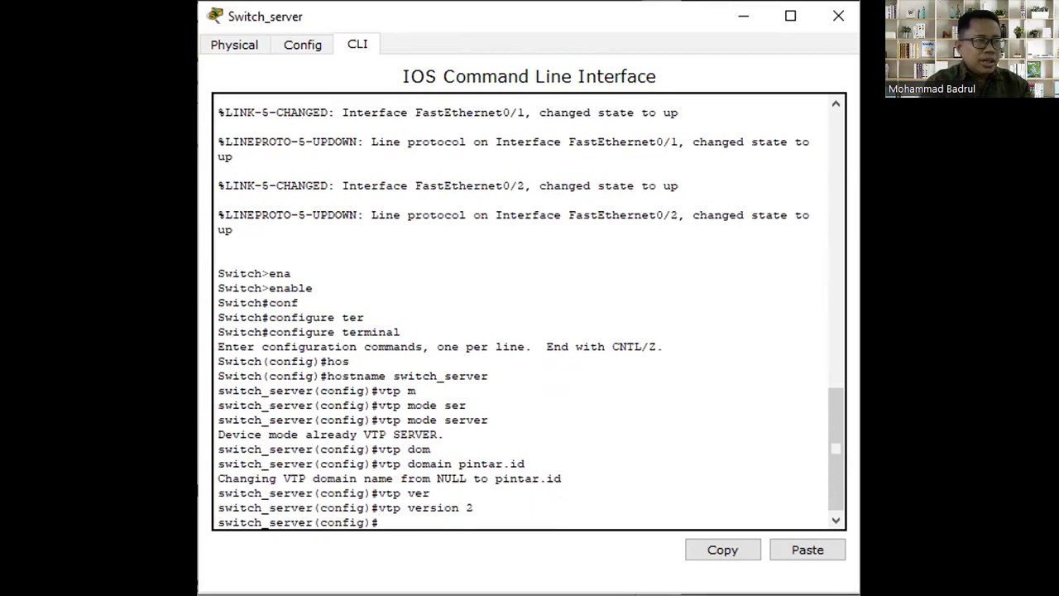
Step: Set the VTP password on Switch_server and leave configuration mode with end
type("vtp p")
key("Tab")
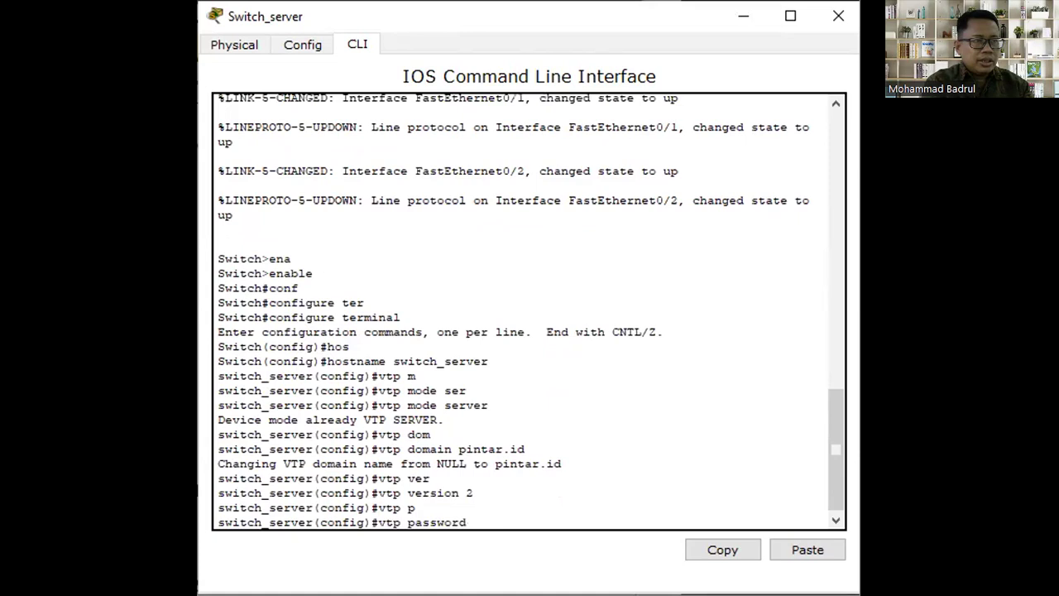
type("rahasis")
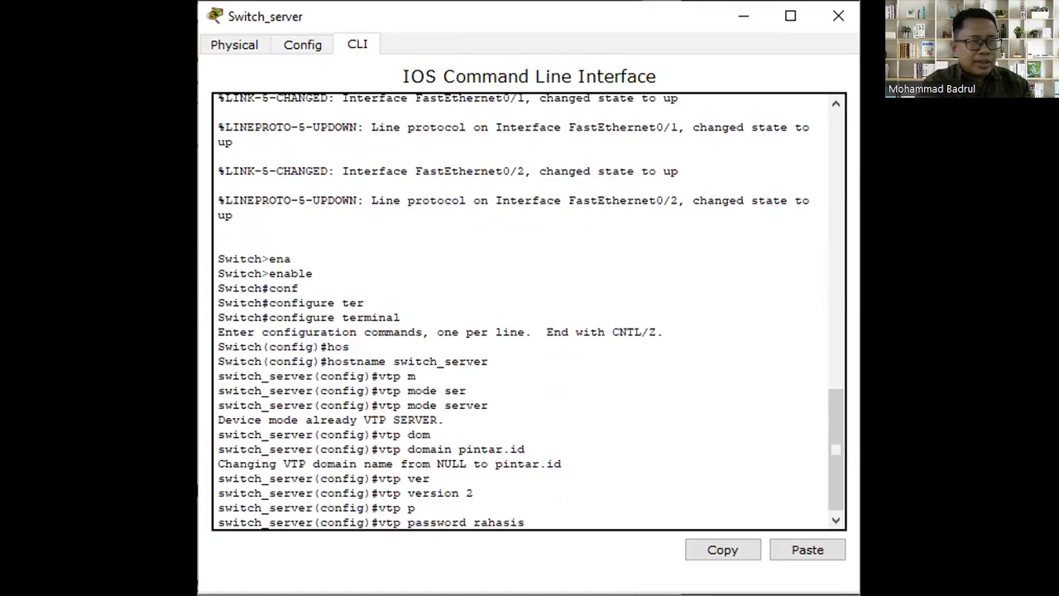
key("BackSpace")
type("a")
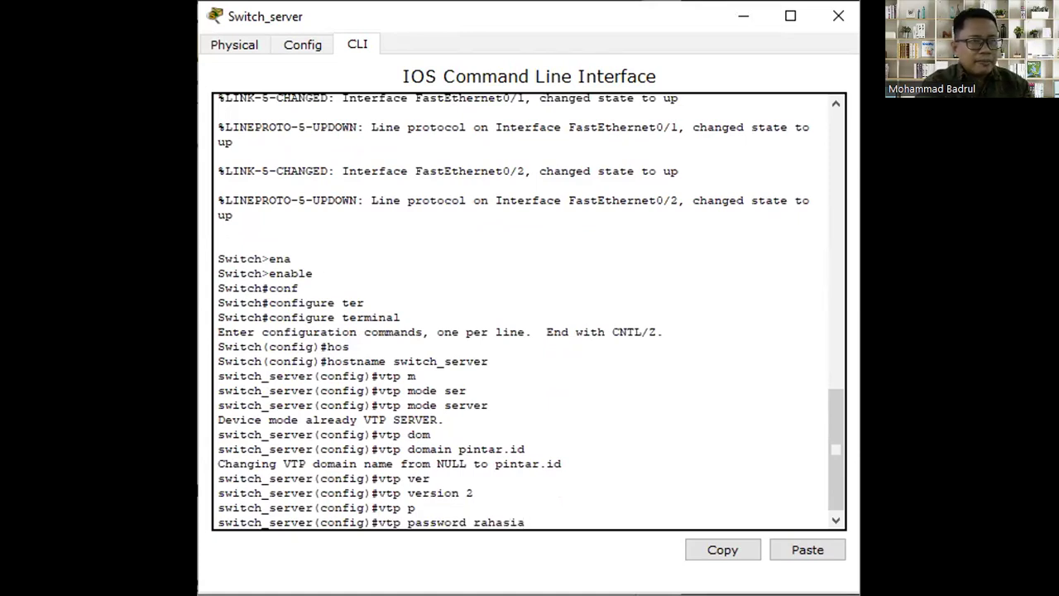
key("Return")
type("end")
key("Return")
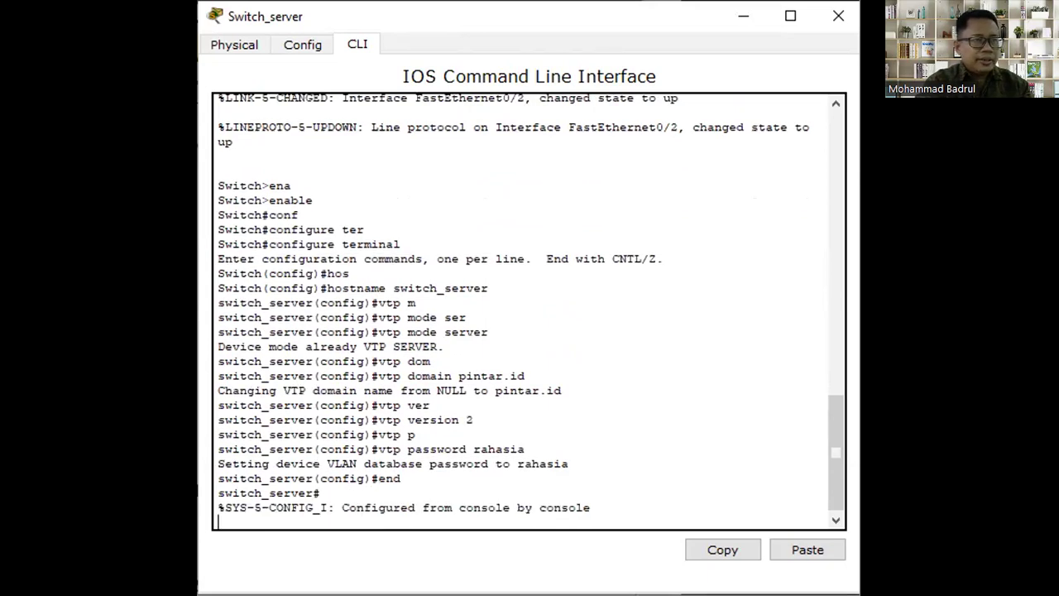
key("Return")
type("end")
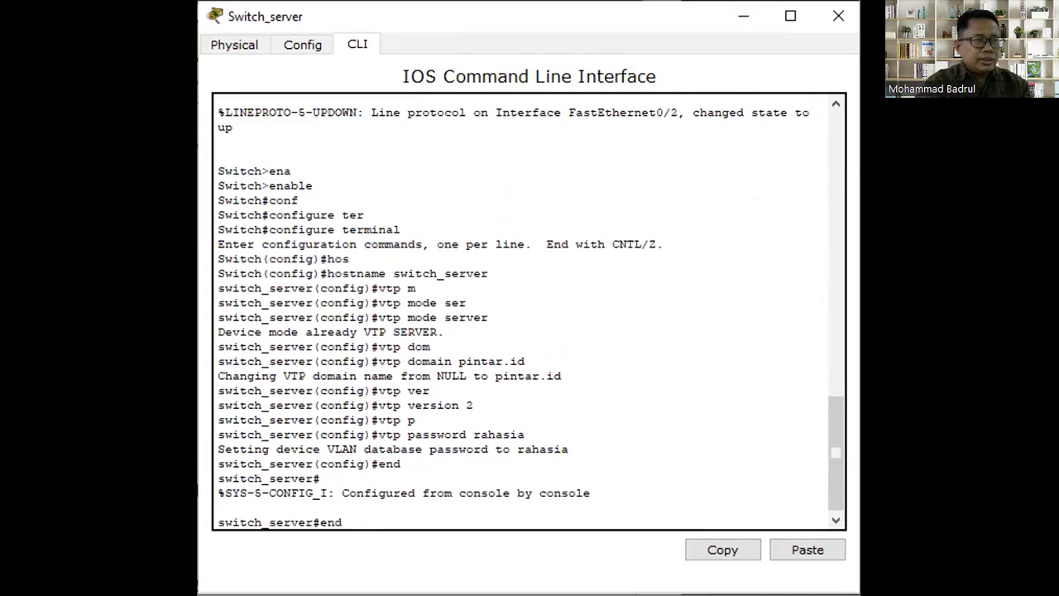
key("Return")
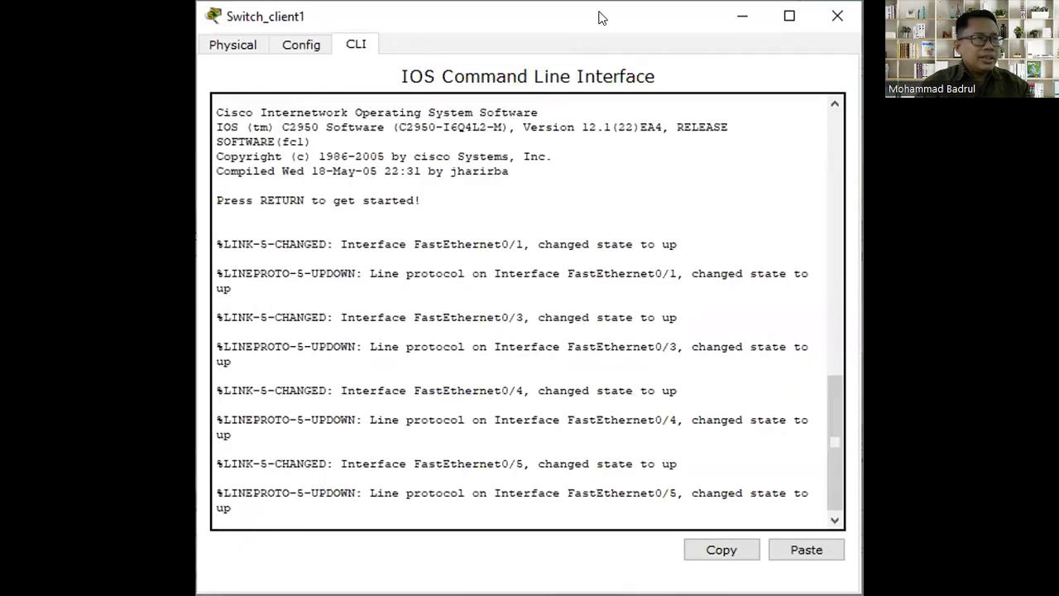
Step: Start a command line session on Switch_client1 and enter global configuration mode with enable and configure terminal
key("Return")
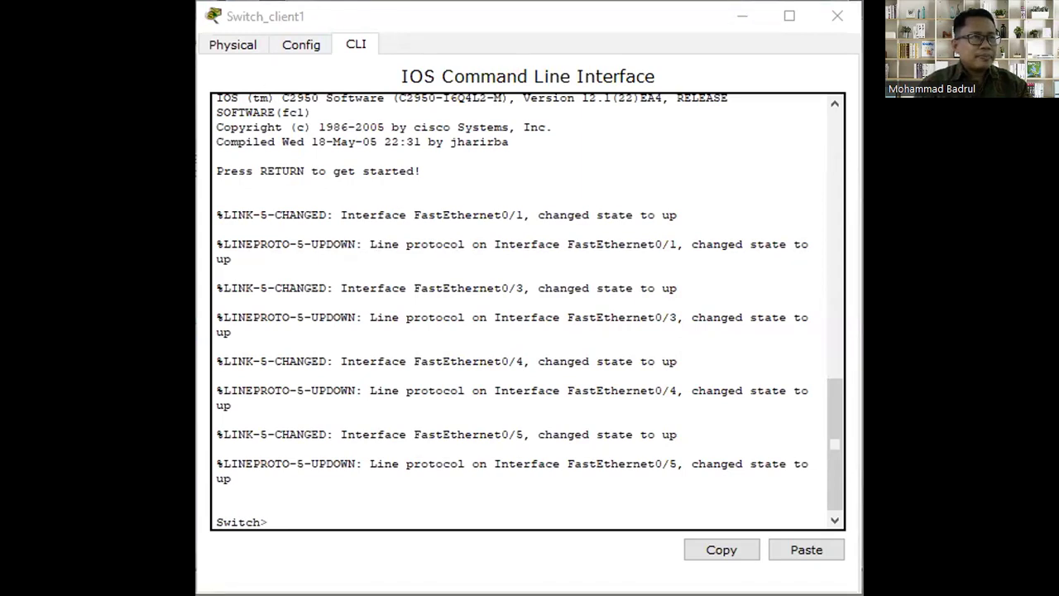
left_click(467, 27)
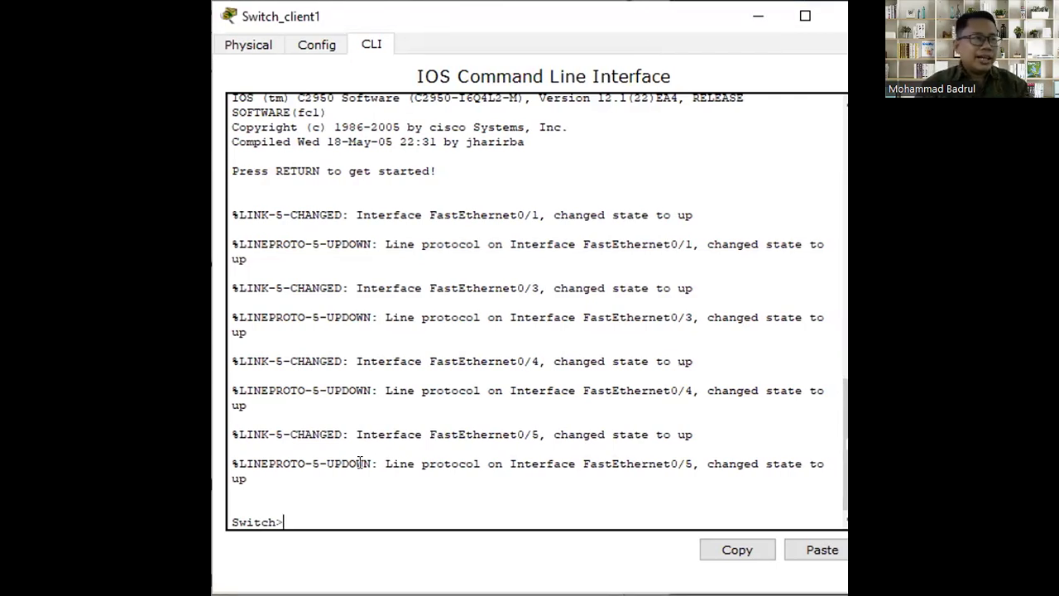
type("ena")
key("Tab")
key("Return")
type("conf")
key("Tab")
type("ter")
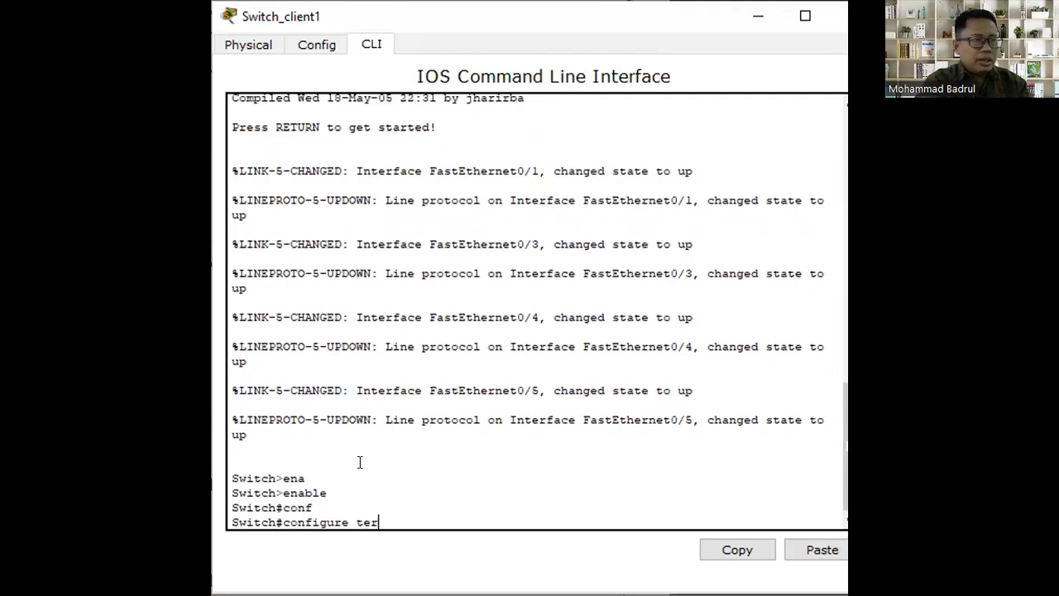
key("Tab")
key("Return")
Step: Set Switch_client1's hostname to switch_client1
type("hos")
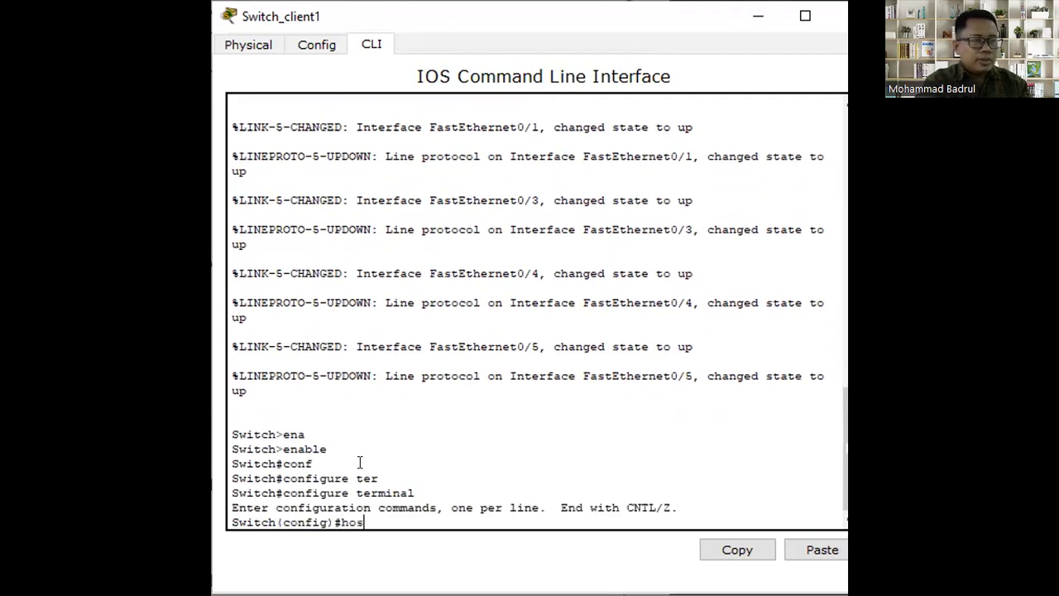
key("Tab")
type("switch")
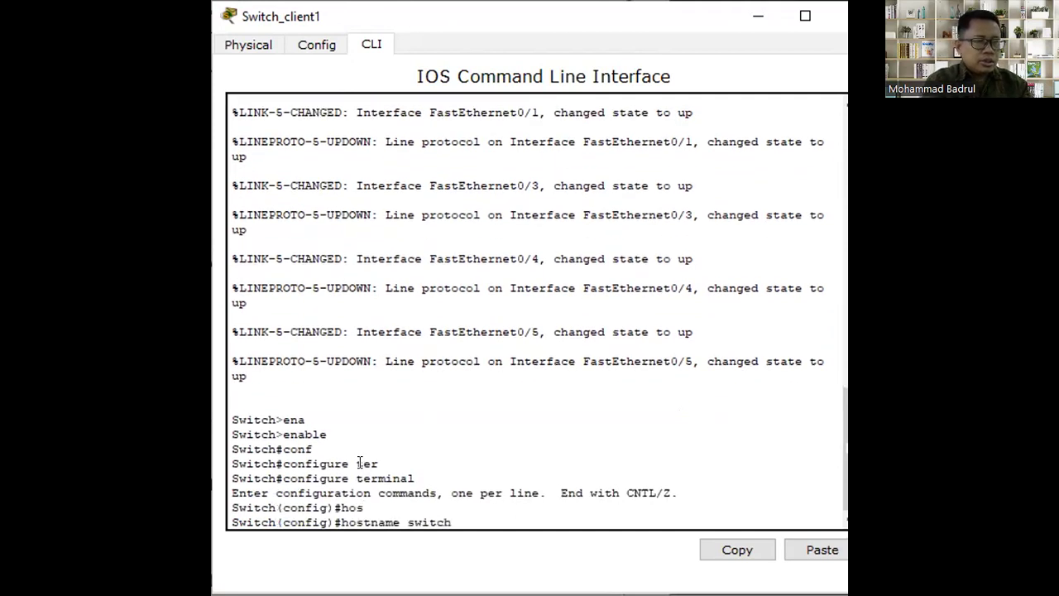
type("_client1")
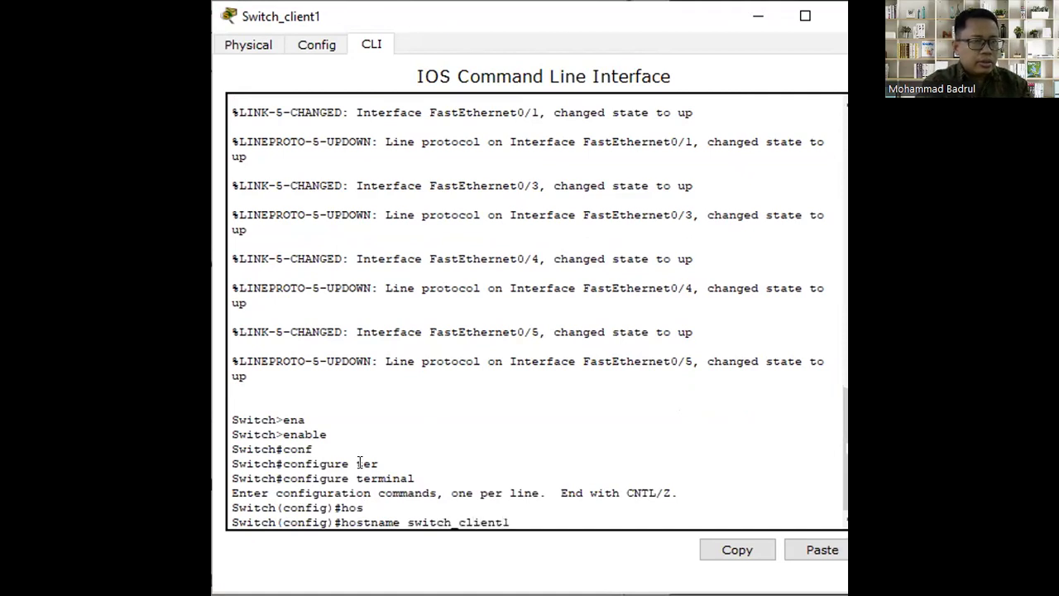
key("Return")
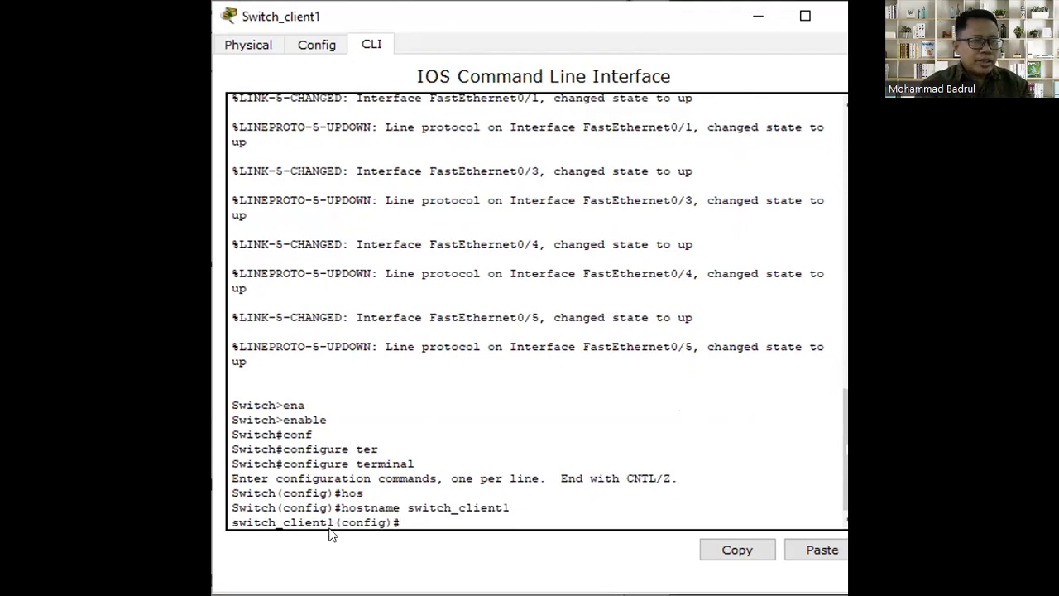
Step: Set Switch_client1's VTP mode to client with the vtp mode client command
type("vtp")
key("Tab")
type("mo")
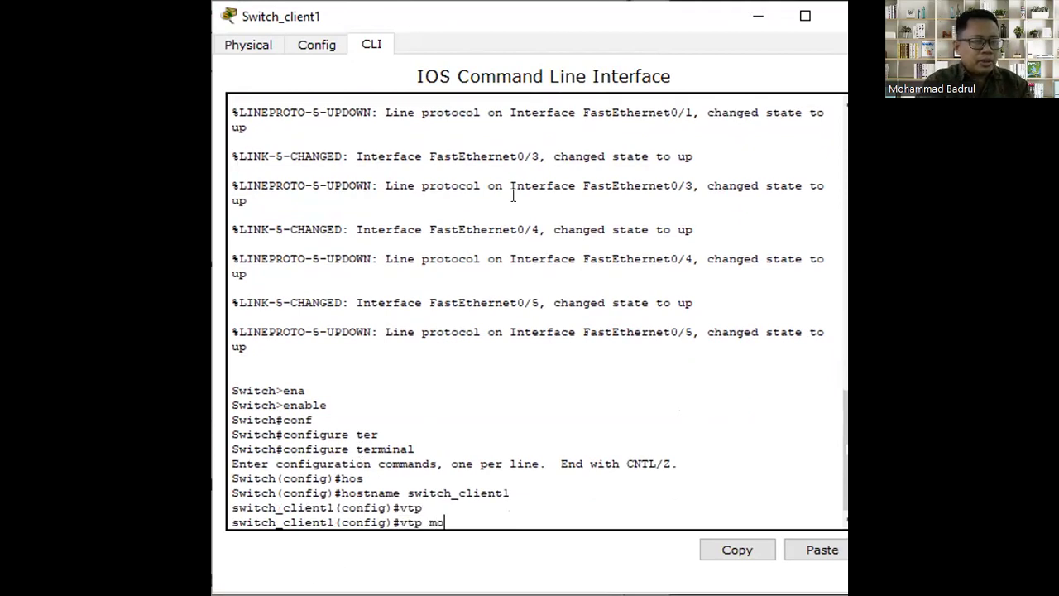
key("Tab")
type("cl")
key("Tab")
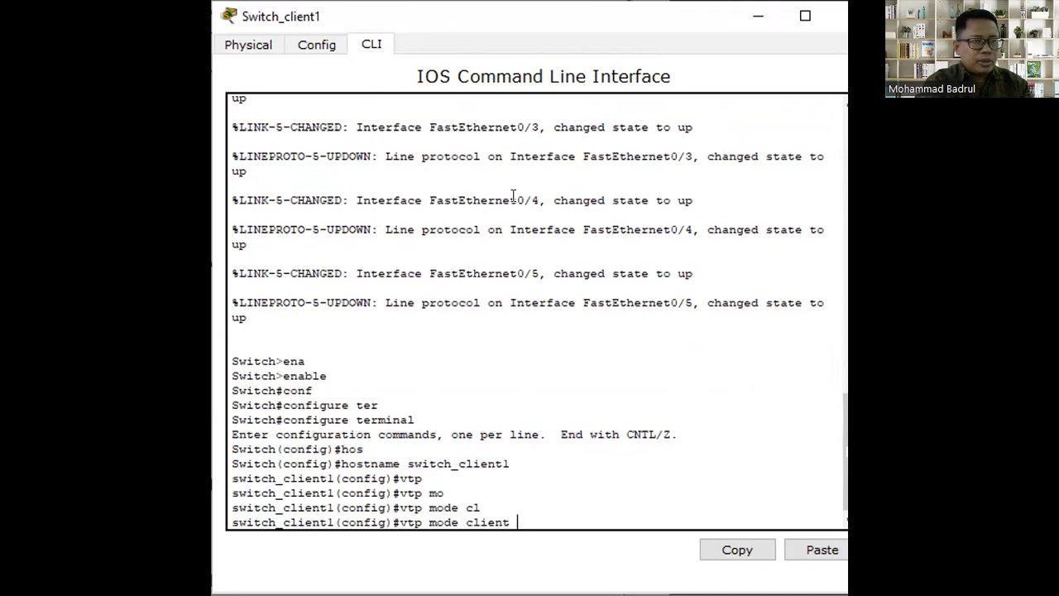
key("Return")
Step: Set Switch_client1's VTP domain to pintar.id
type("vtp do")
key("Tab")
type("pintar.id")
key("Return")
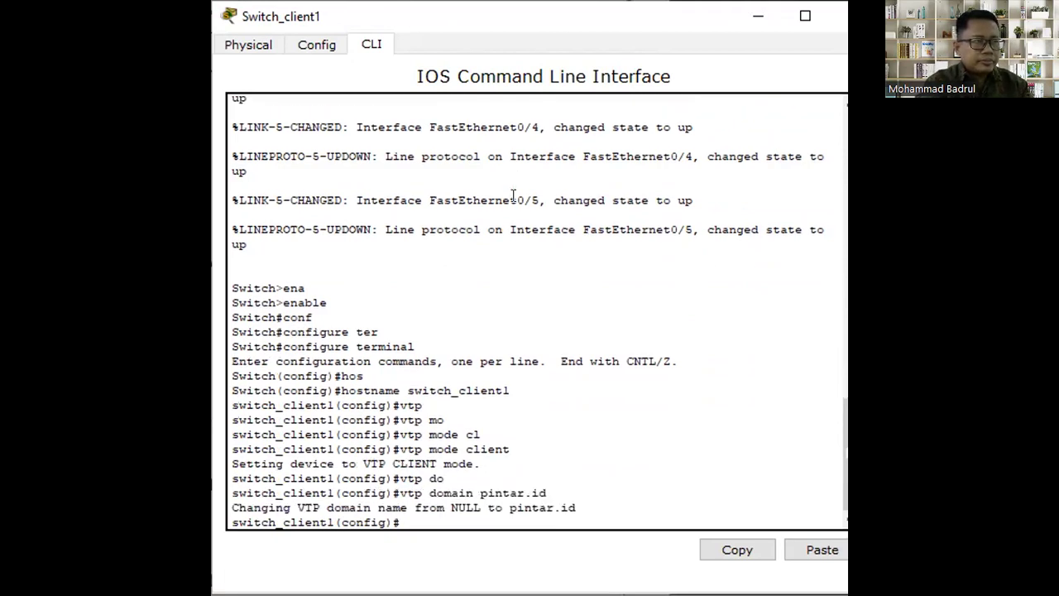
Step: Set the VTP password on Switch_client1 and leave configuration mode with end
type("vtp pas")
key("Tab")
type("rahasia")
key("Return")
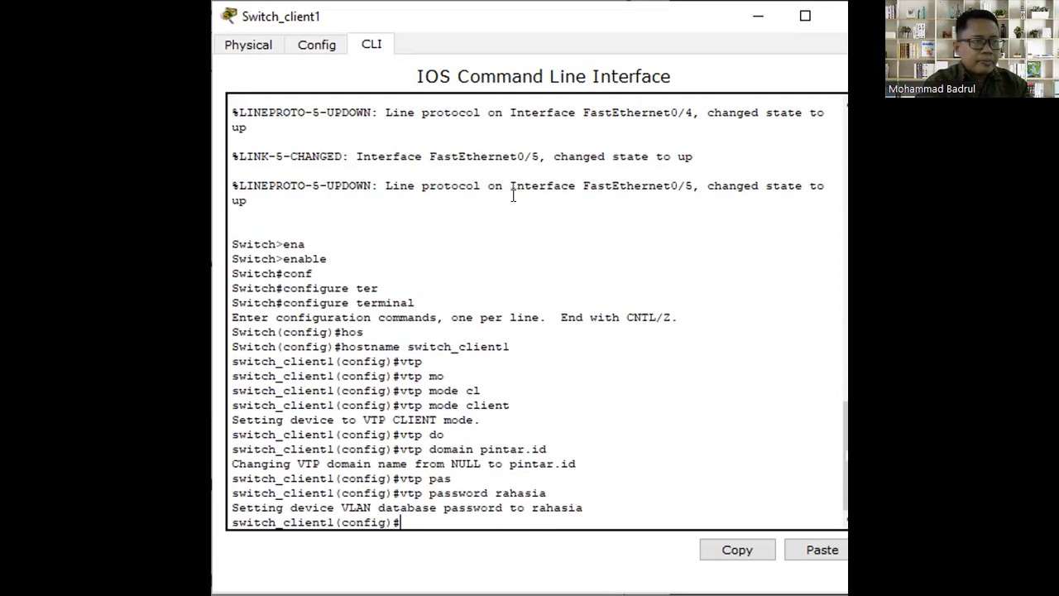
type("end")
key("Return")
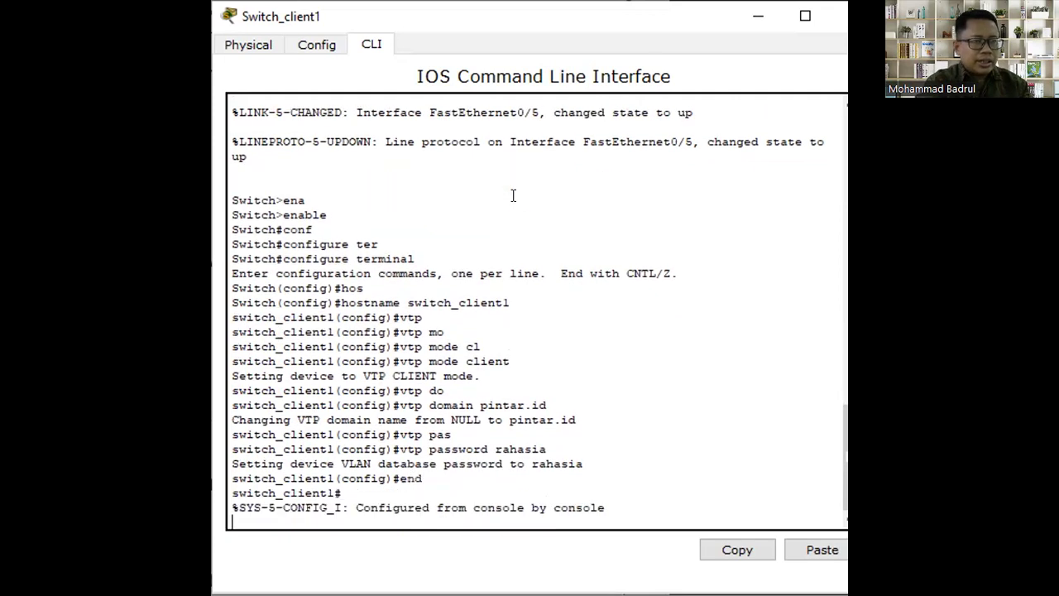
key("Return")
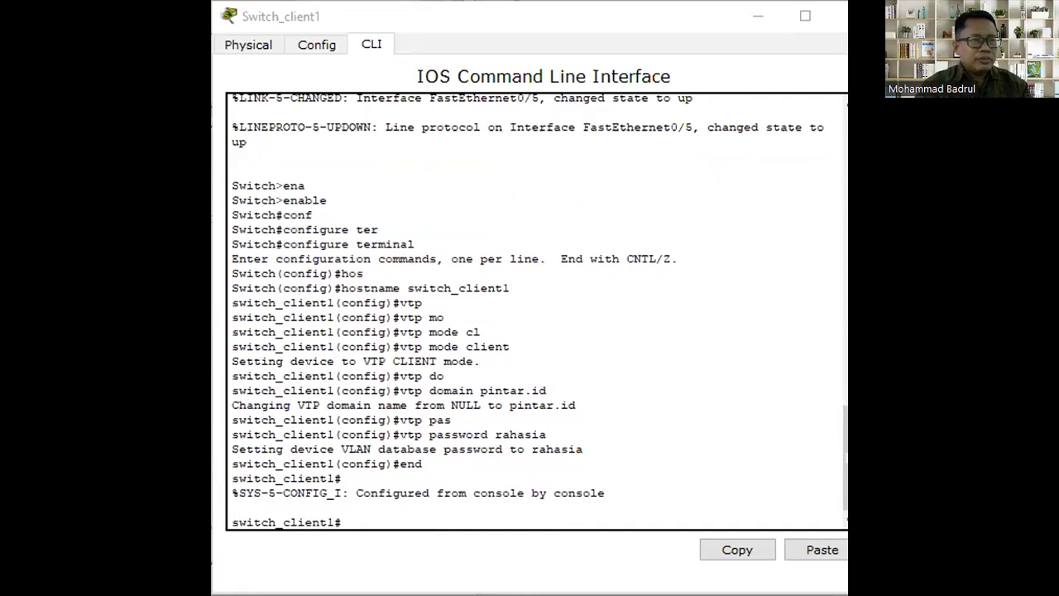
Step: Open Switch_client2's command line and enter global configuration mode with enable and configure terminal
left_click(852, 16)
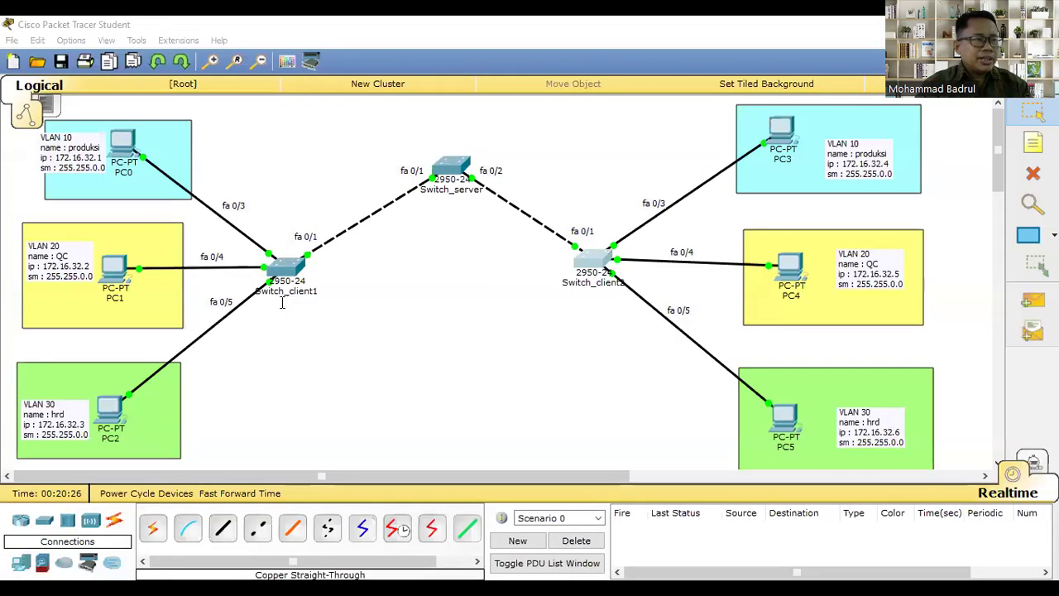
left_click(282, 296)
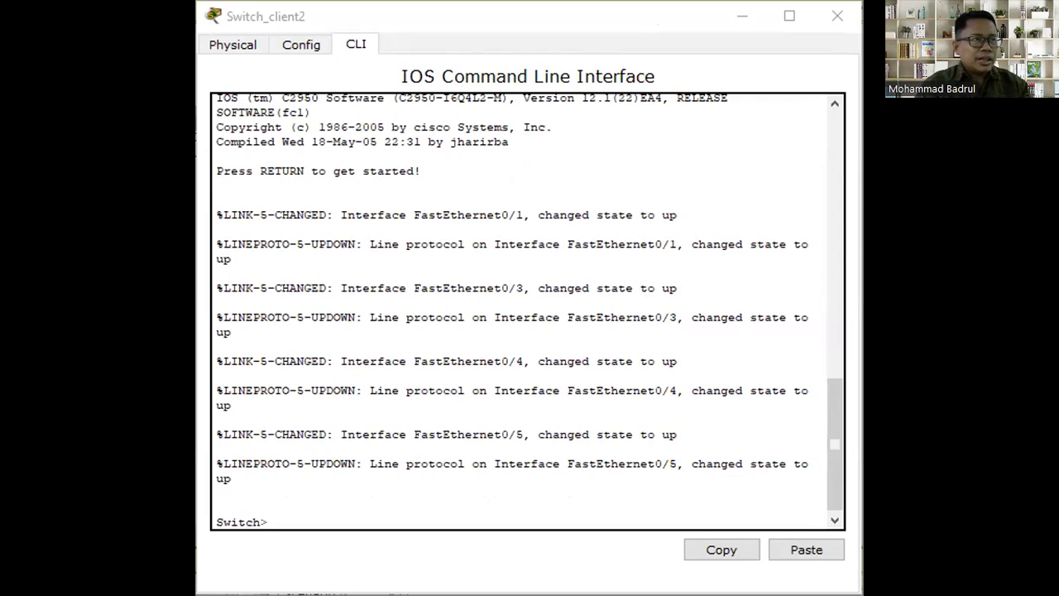
left_click(487, 21)
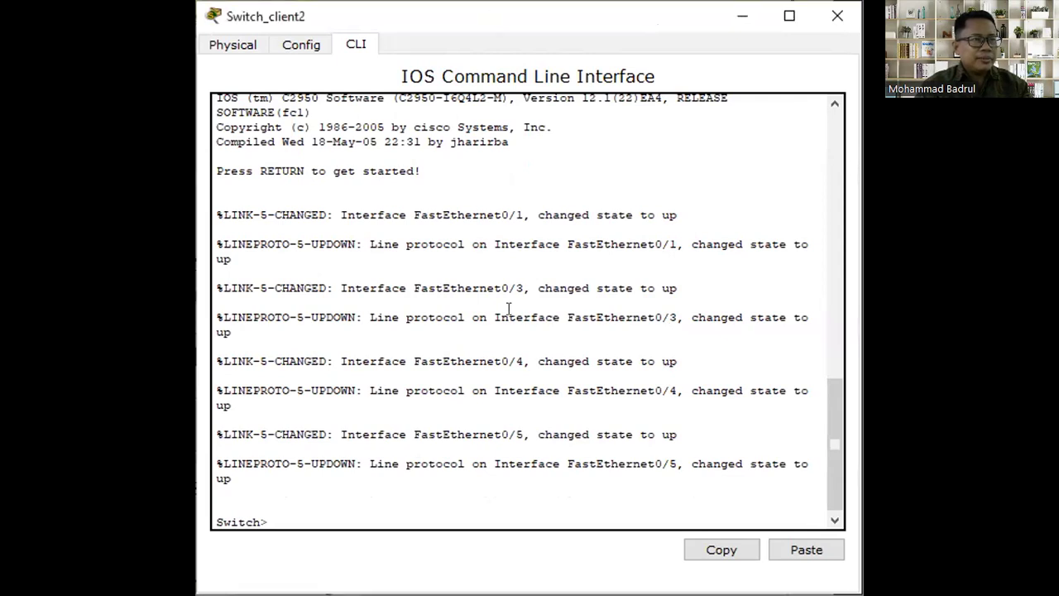
type("ena")
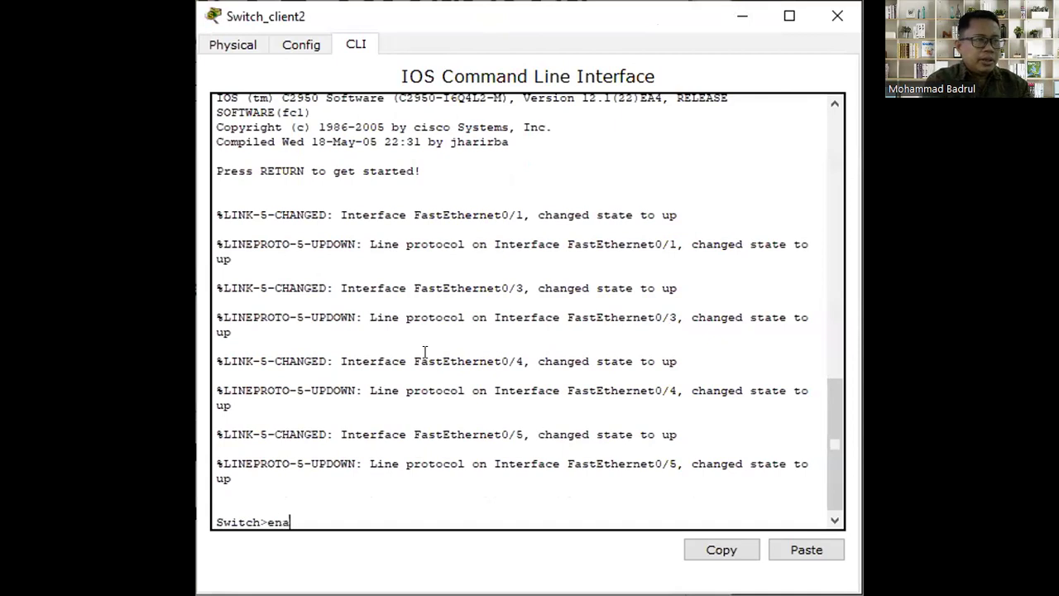
key("Tab")
key("Return")
type("conft")
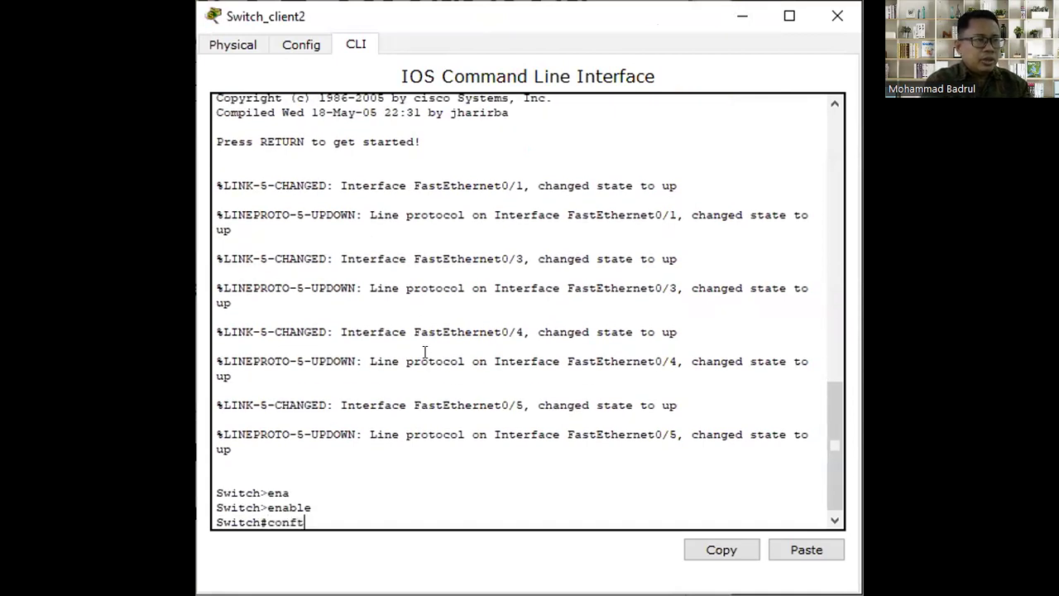
key("Tab")
key("BackSpace")
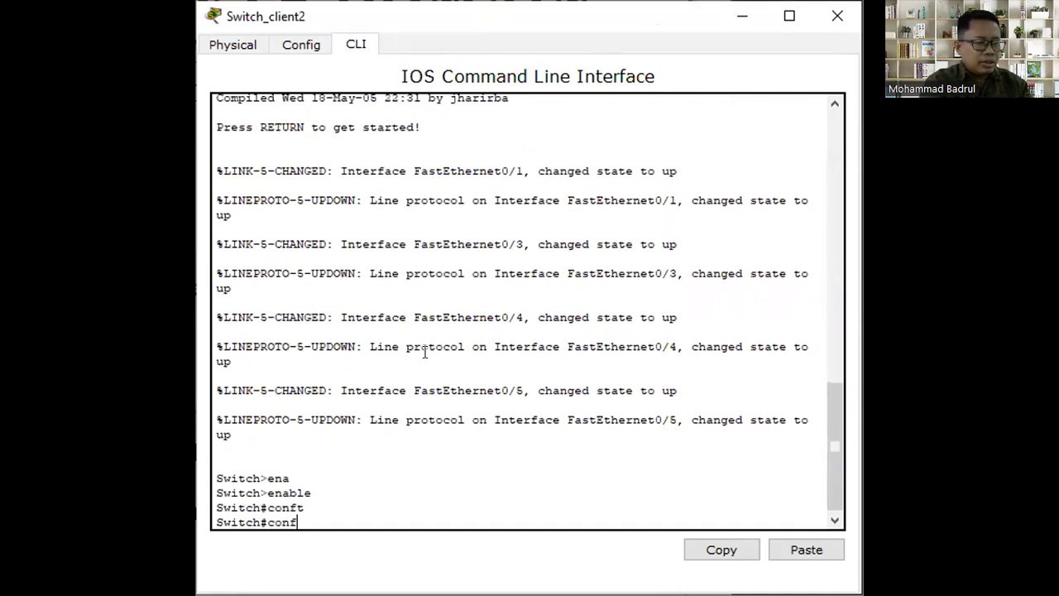
key("Tab")
type("ter")
key("Tab")
key("Return")
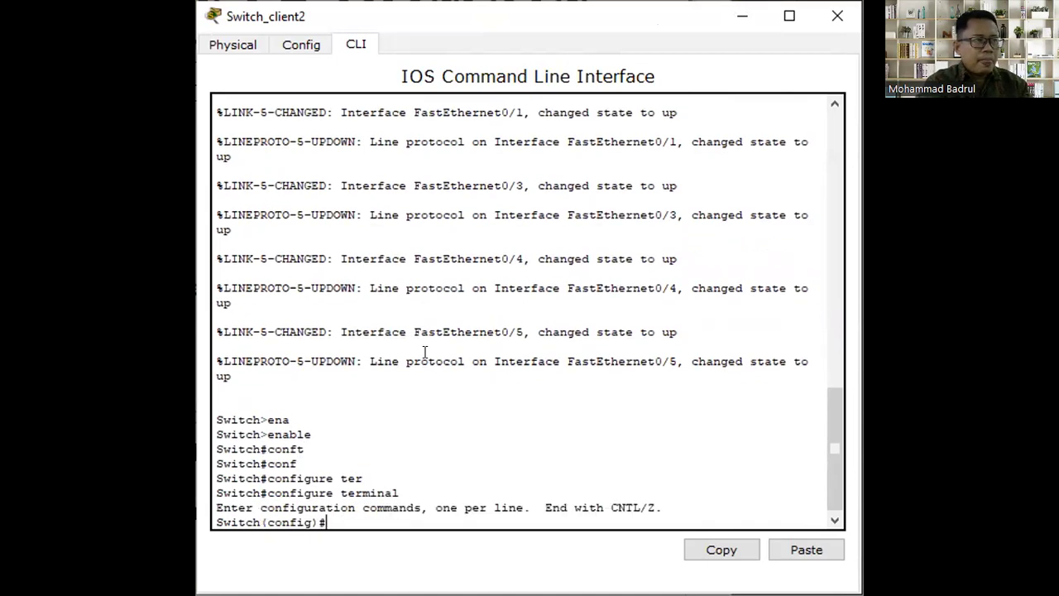
Step: Set Switch_client2's hostname to swicth_client2
type("hos")
key("Tab")
type("swict")
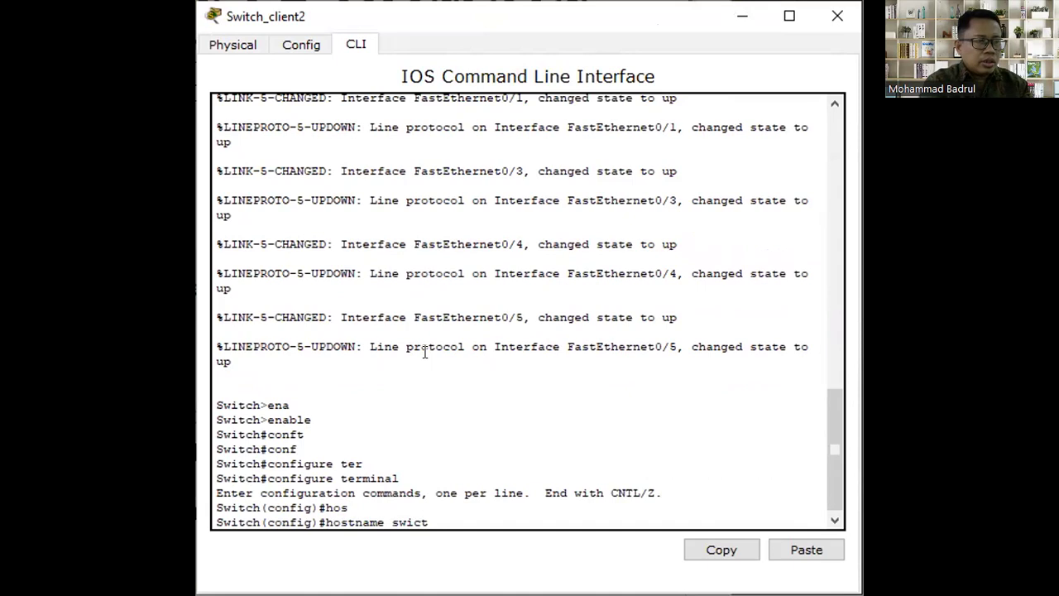
key("BackSpace")
type("th")
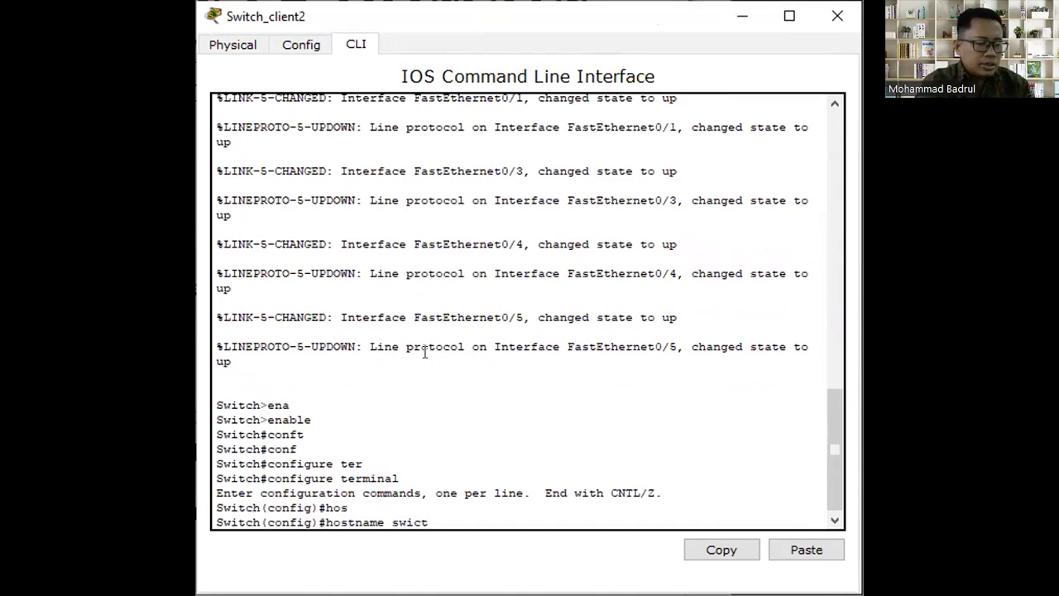
type("_client2")
key("Return")
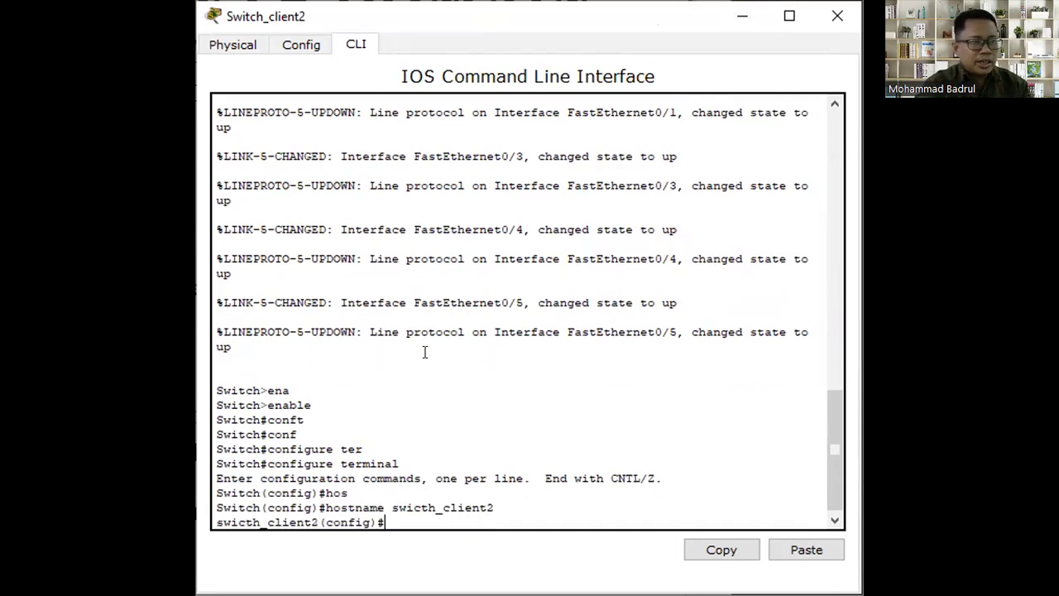
Step: Set Switch_client2's VTP mode to client with the vtp mode client command
type("vt")
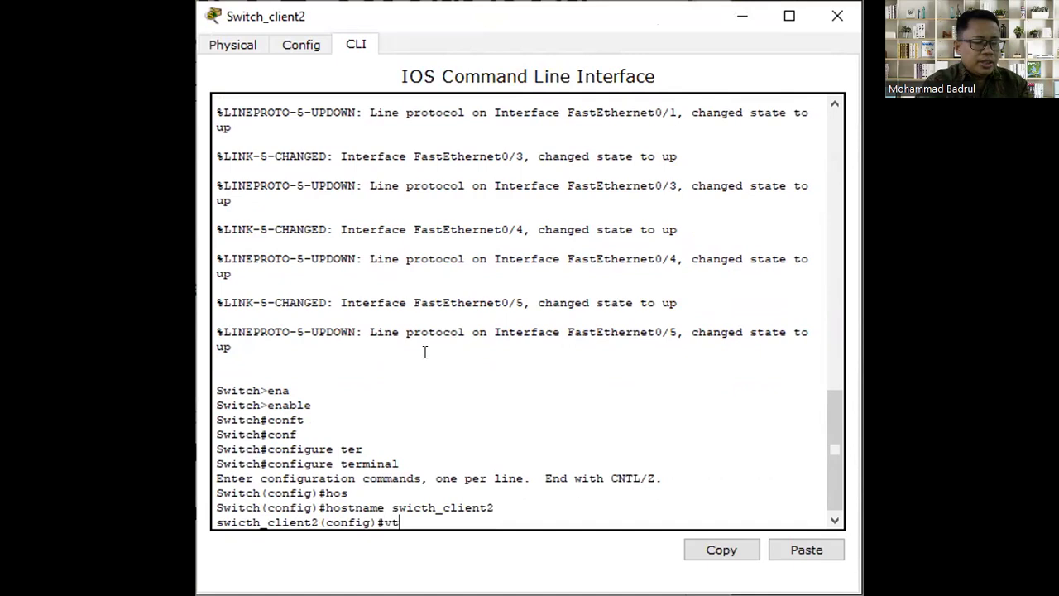
type("p mo")
key("Tab")
type("clie")
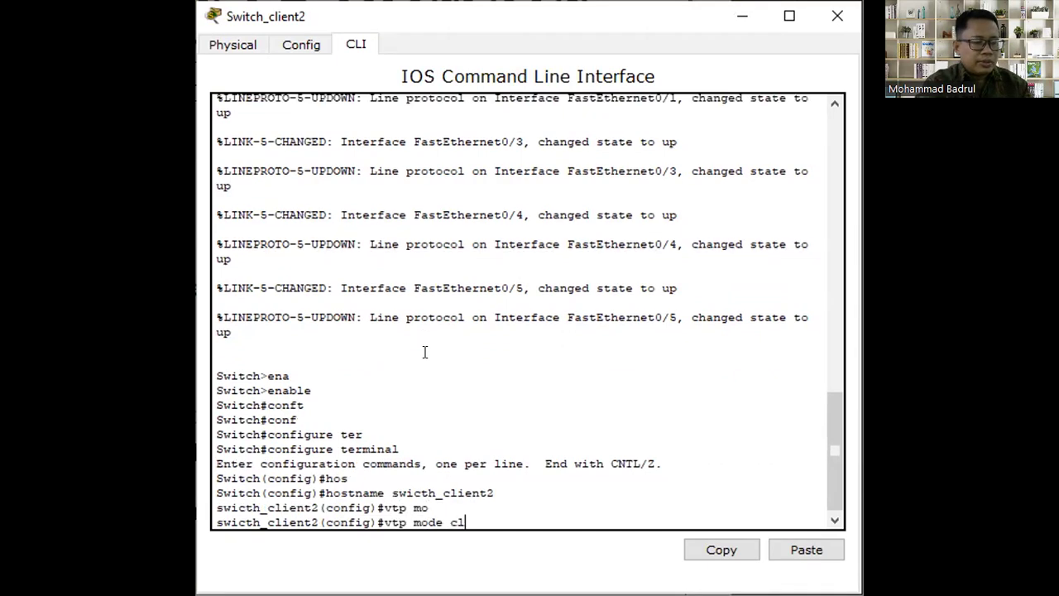
key("Tab")
key("Return")
Step: Set Switch_client2's VTP domain to pintar.id
type("vtp")
key("Tab")
type("do")
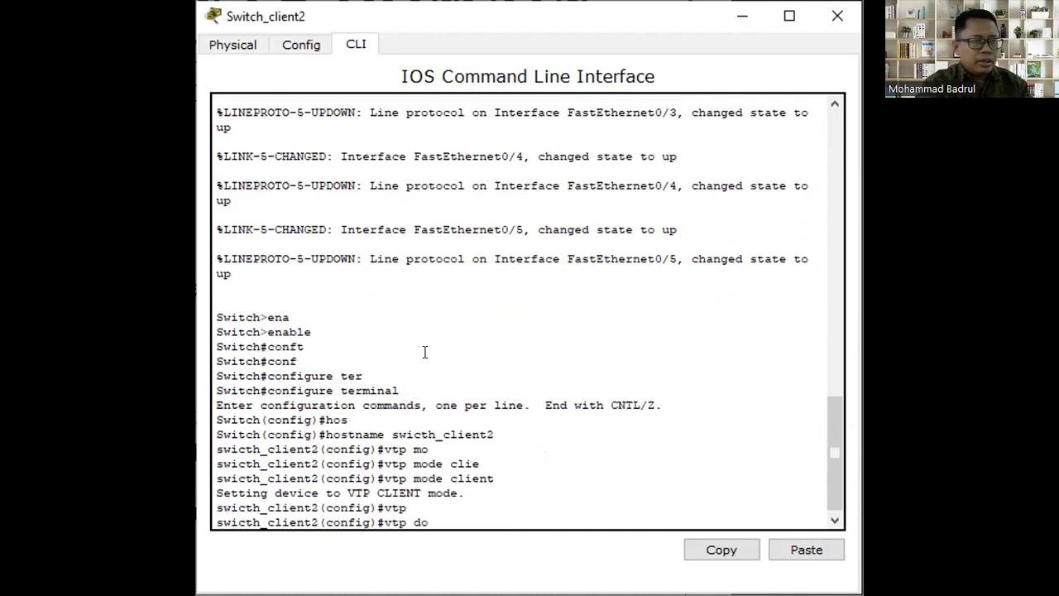
key("Tab")
type("pin")
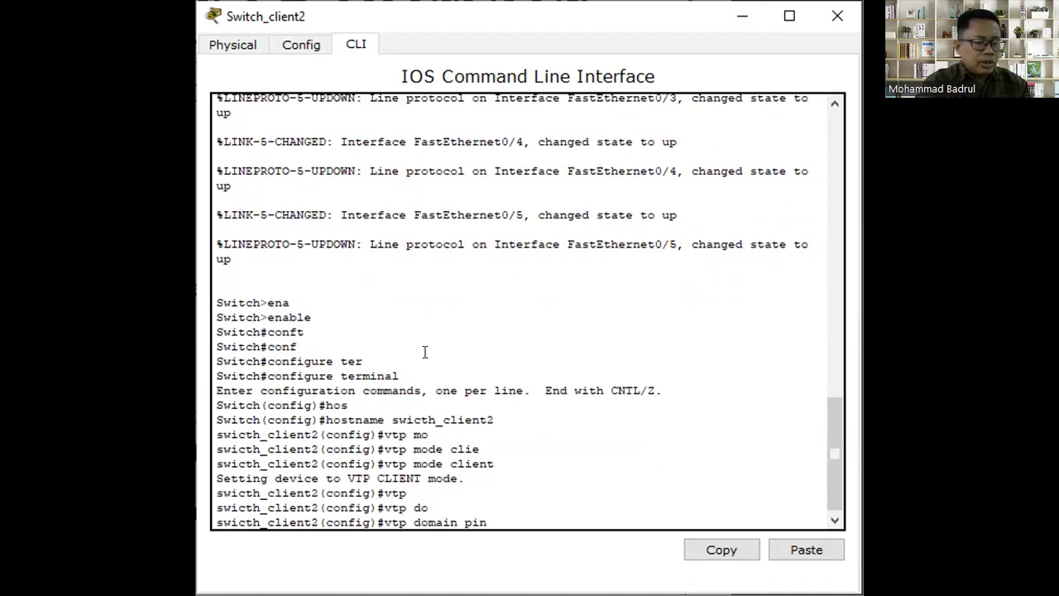
type("tar.id")
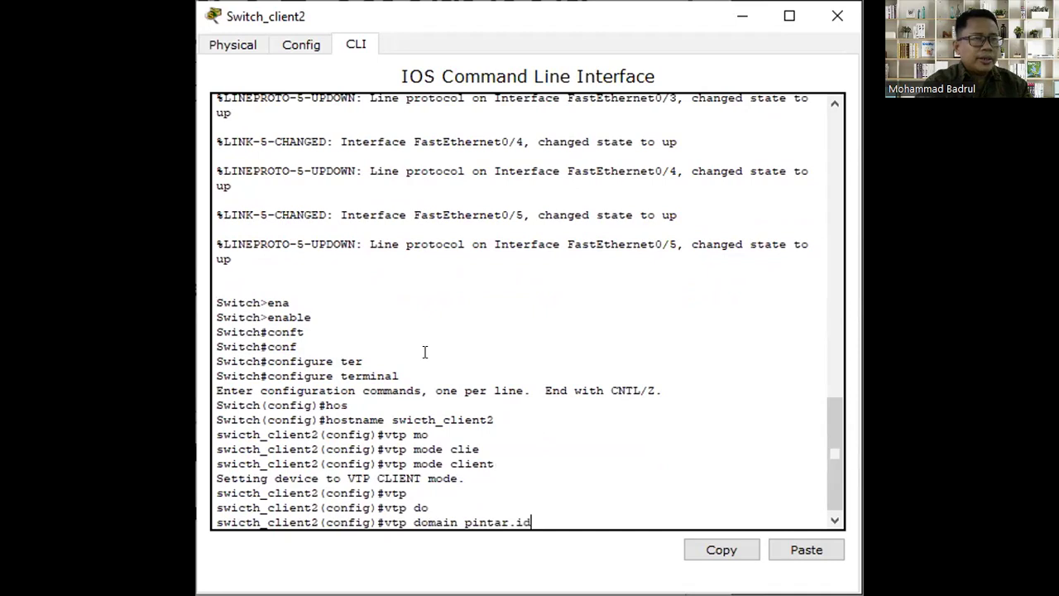
key("Return")
Step: Set the VTP password on Switch_client2 and leave configuration mode with end
type("vtp p")
key("Tab")
type("rahasia")
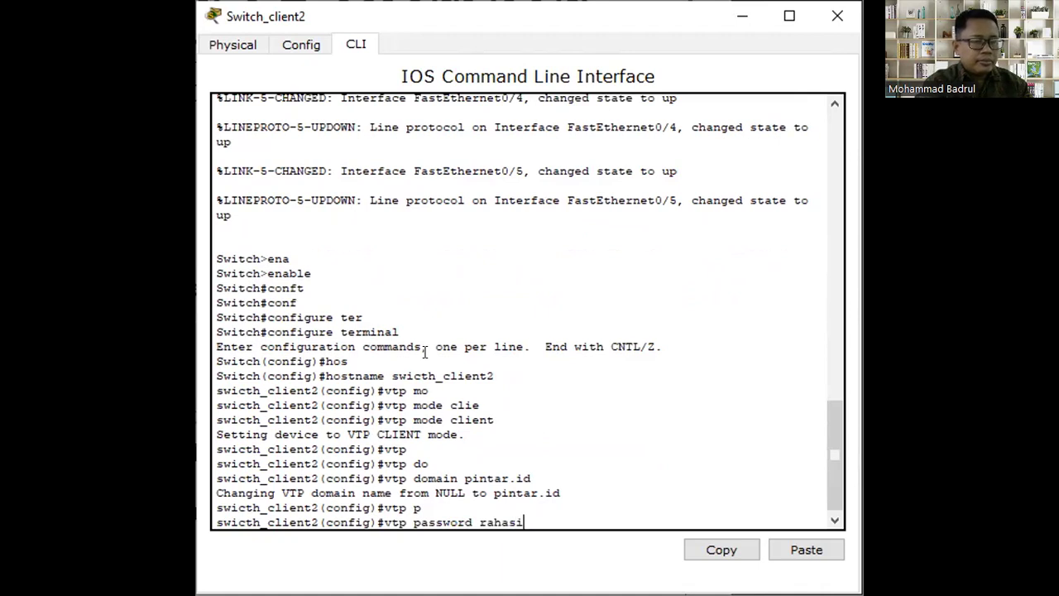
key("Return")
type("end")
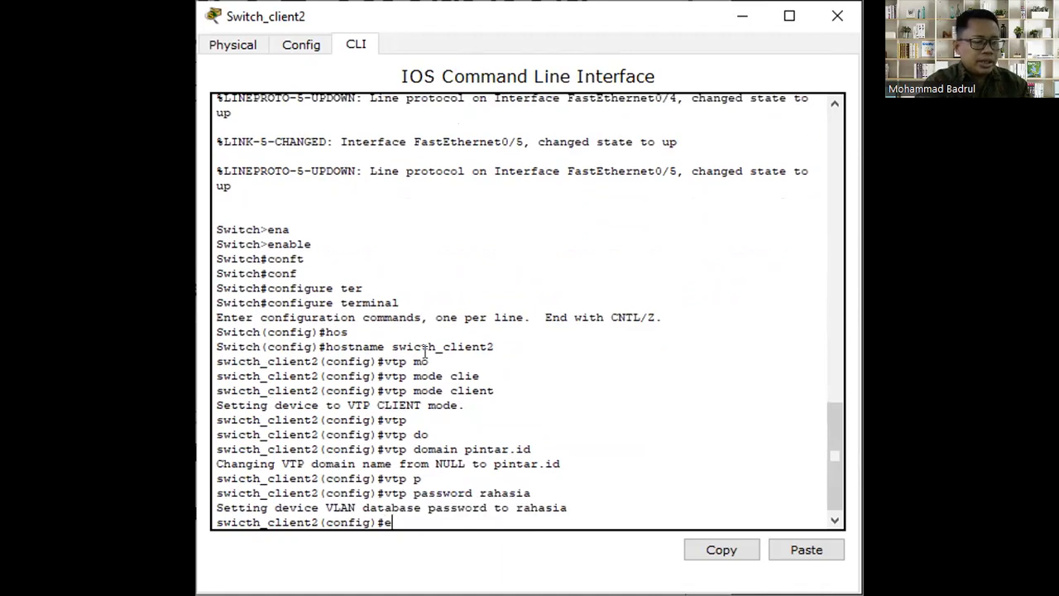
key("Return")
key("Return")
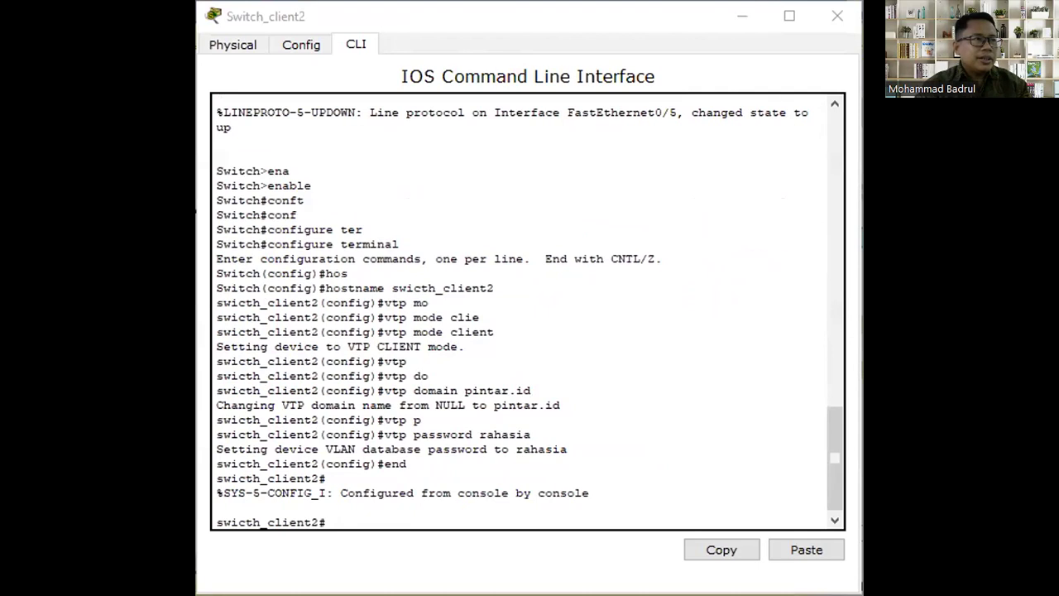
Step: Switch to Switch_server's command line and run show vtp status
key("alt+Tab")
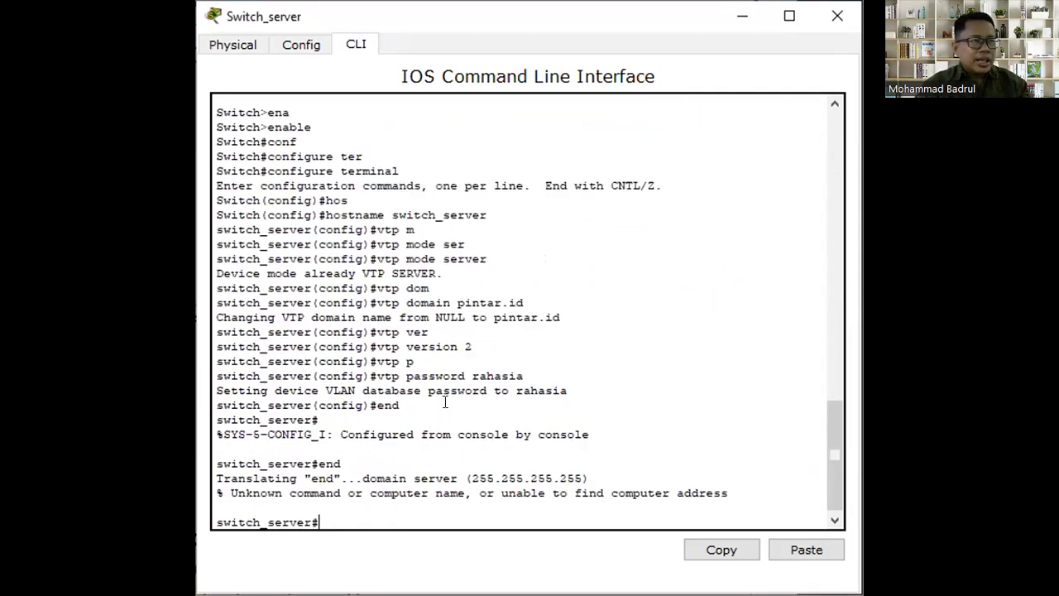
type("sh")
key("Tab")
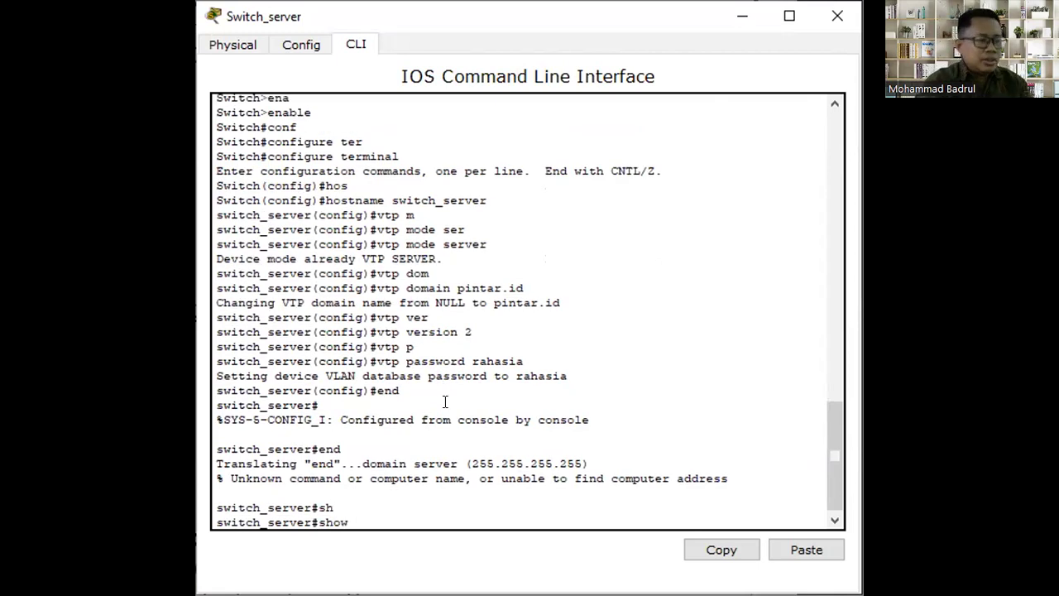
type("v")
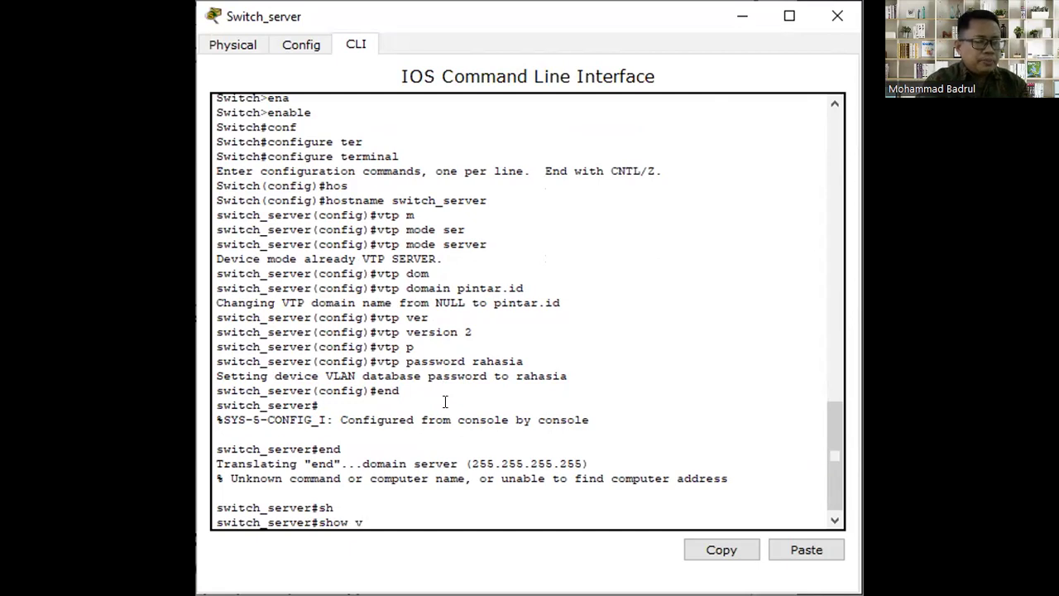
type("t")
key("Tab")
type("st")
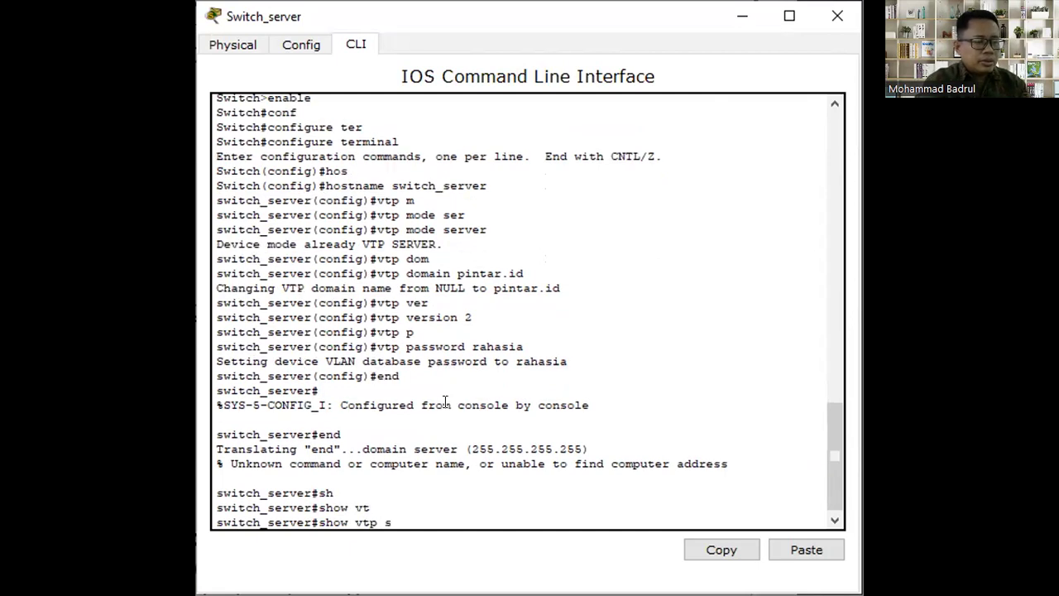
key("Tab")
key("Return")
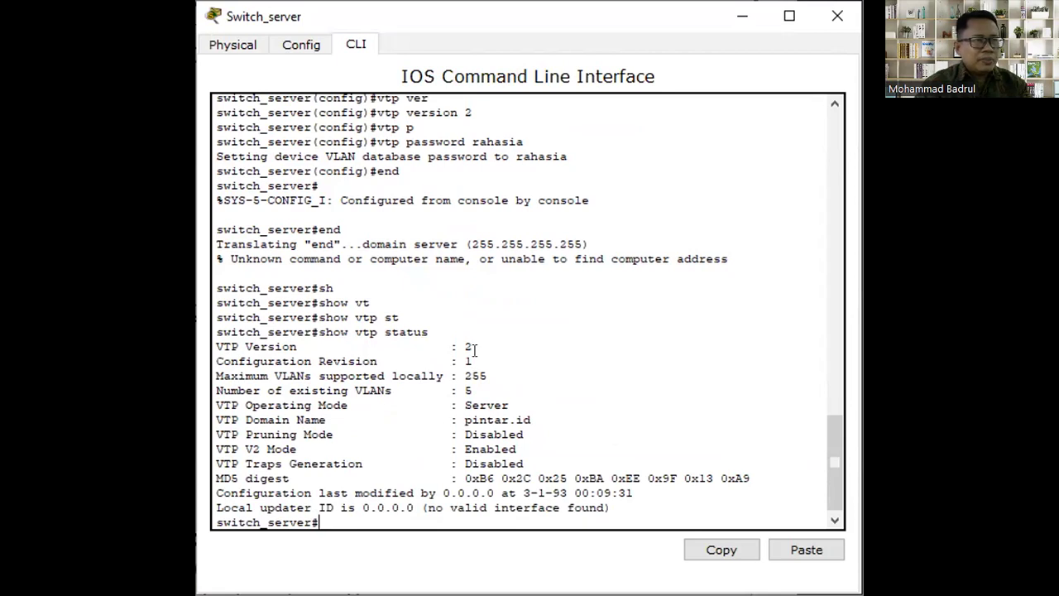
Step: Examine the VTP version, configuration revision, operating mode, domain name and pruning mode in Switch_server's VTP status
left_click_drag(473, 346, 211, 348)
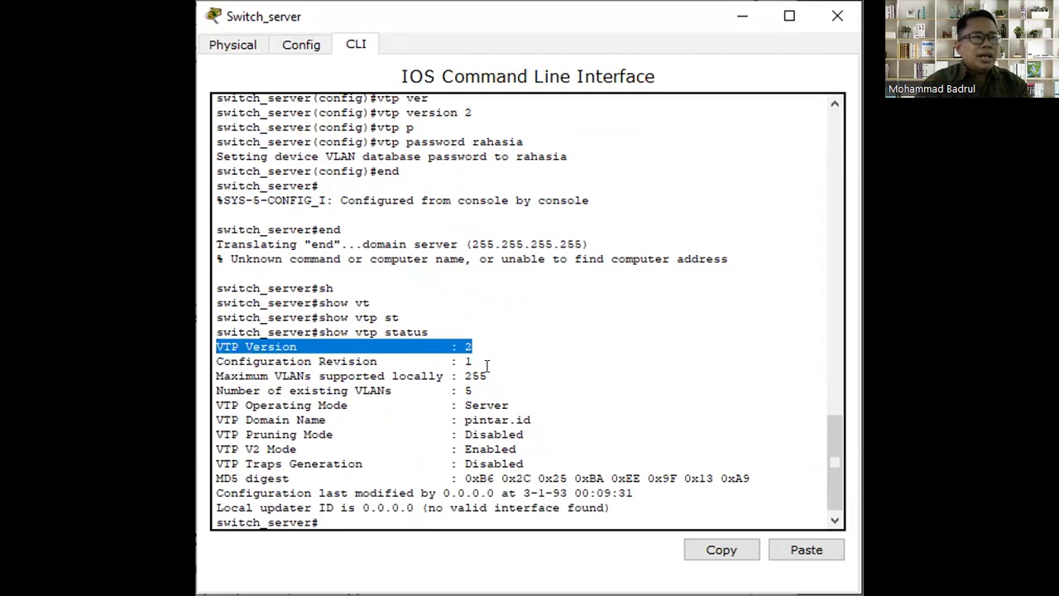
left_click_drag(480, 361, 339, 361)
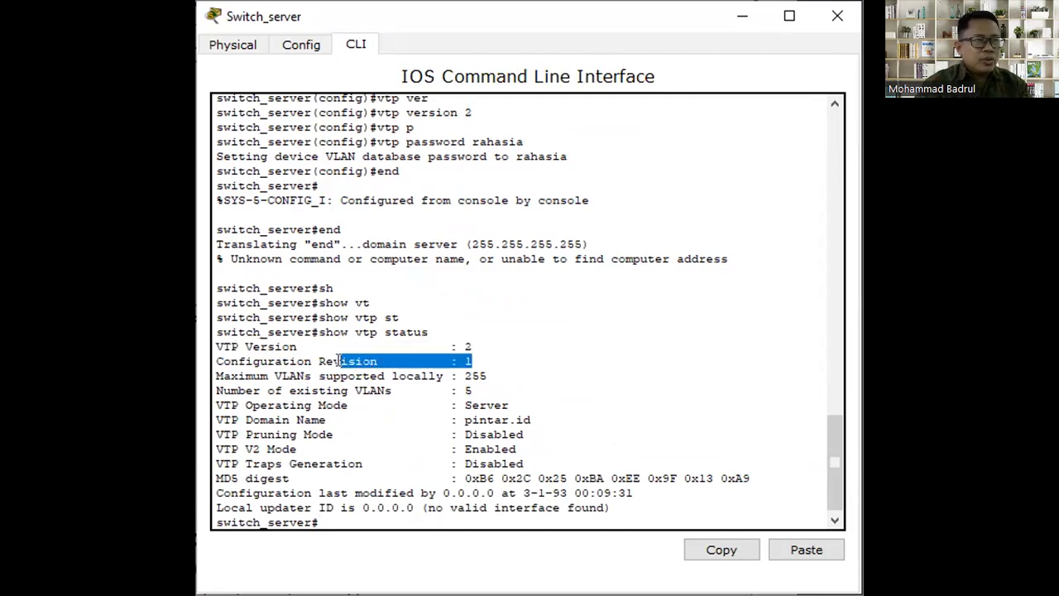
left_click_drag(509, 405, 207, 405)
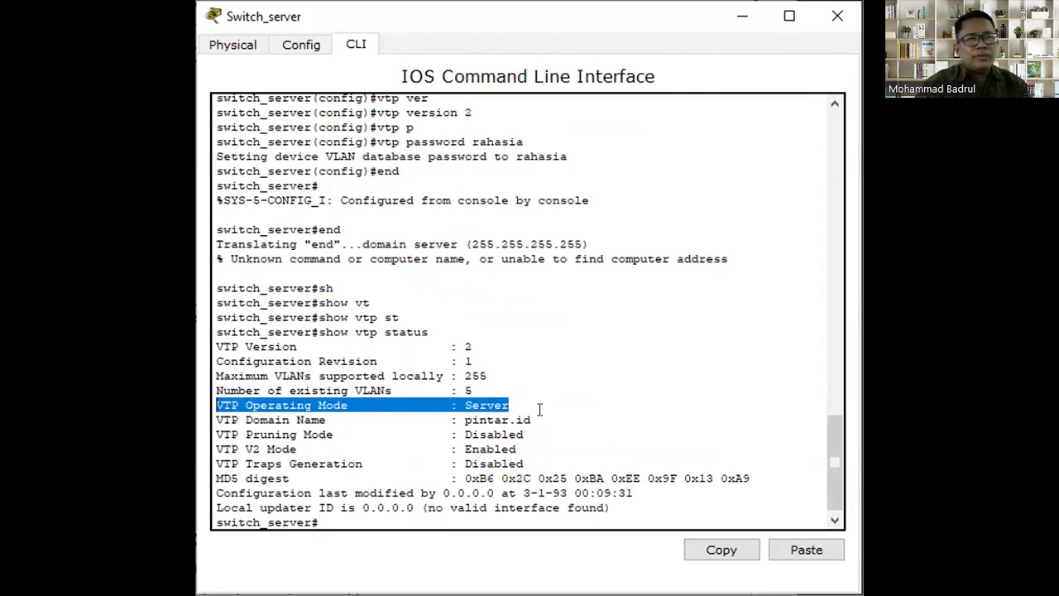
left_click_drag(532, 419, 209, 412)
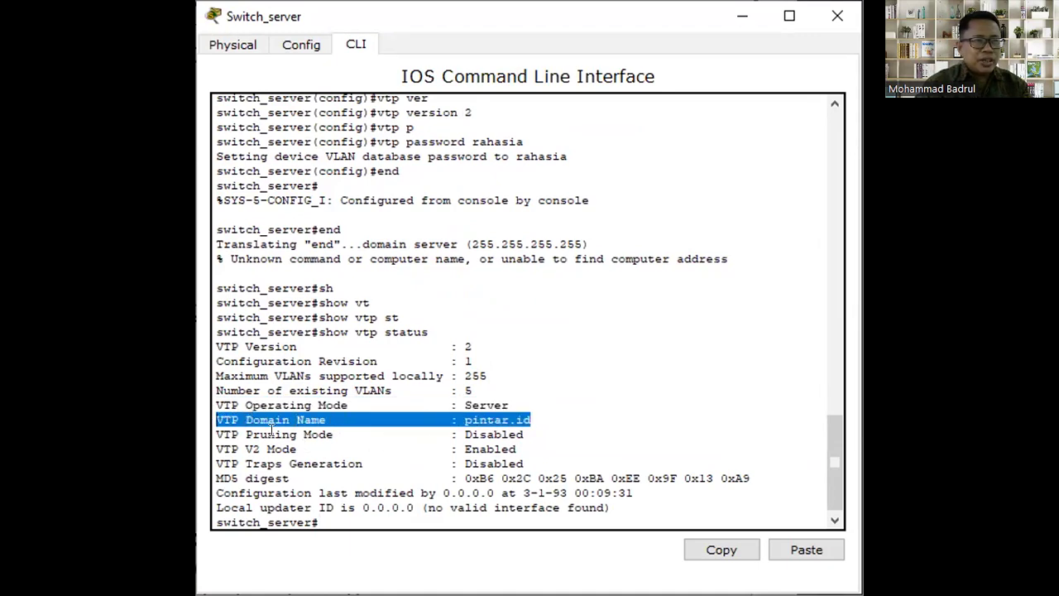
left_click_drag(525, 433, 488, 430)
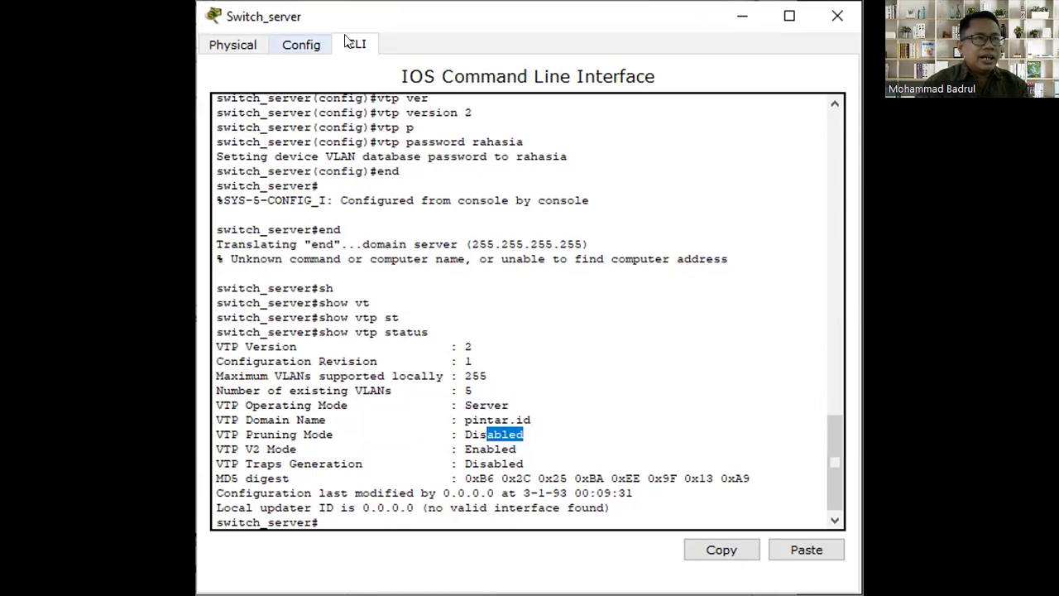
Step: Run show vtp status on Switch_client1 and check its VTP operating mode and domain name
left_click_drag(451, 12, 504, 12)
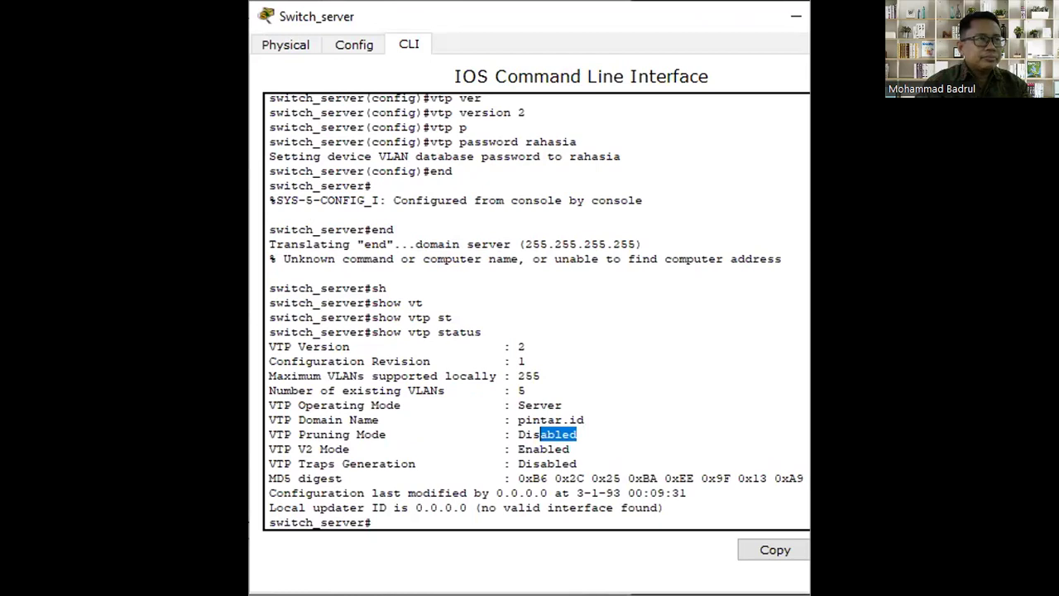
key("alt+Tab")
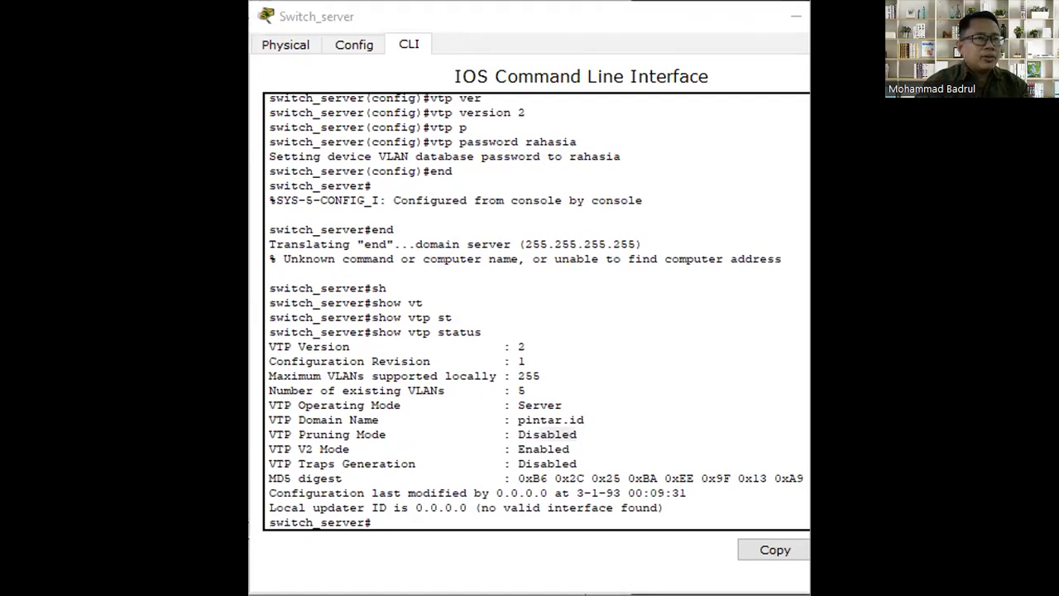
left_click(397, 16)
type("sh")
key("Tab")
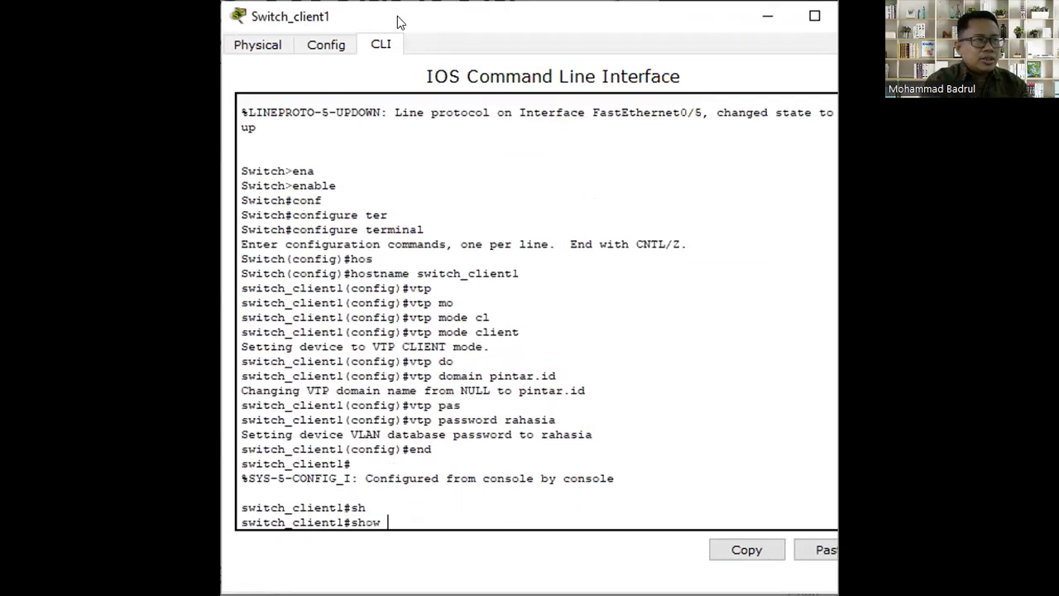
type("vtp")
key("Tab")
type("st")
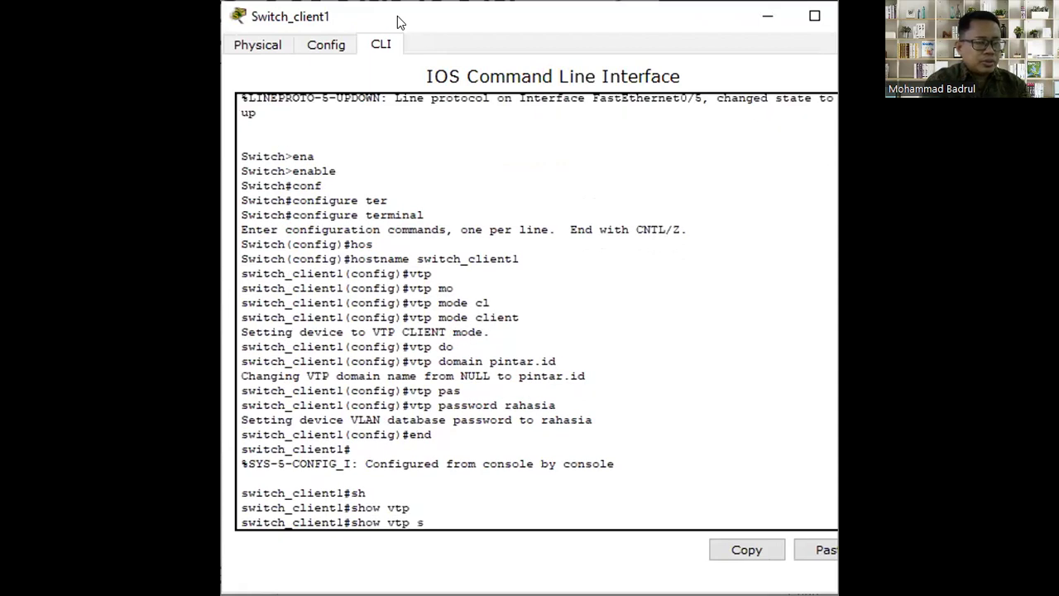
key("Tab")
key("Return")
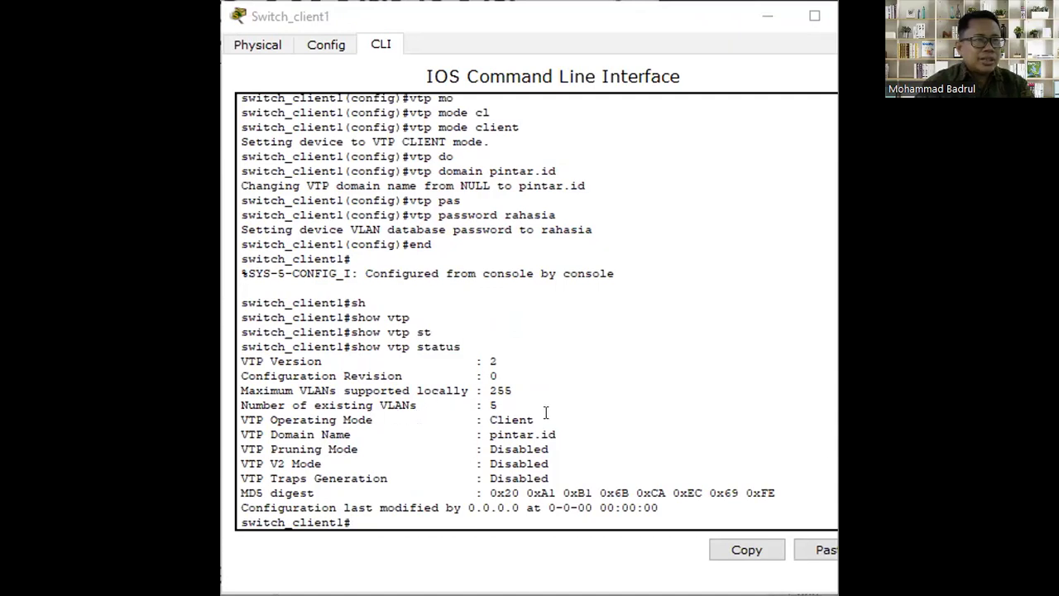
left_click_drag(546, 412, 229, 417)
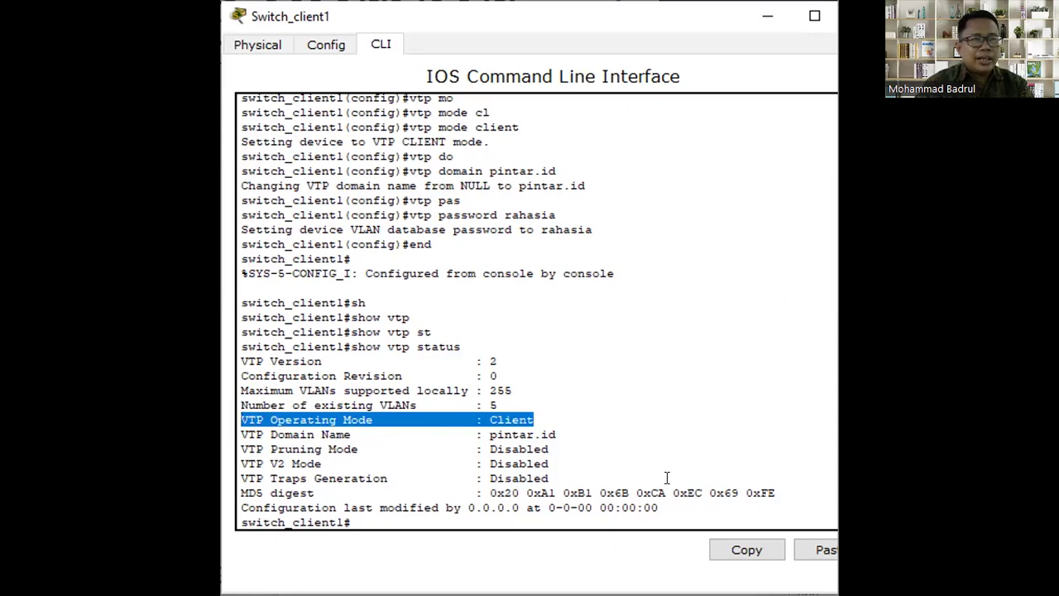
left_click_drag(557, 434, 284, 435)
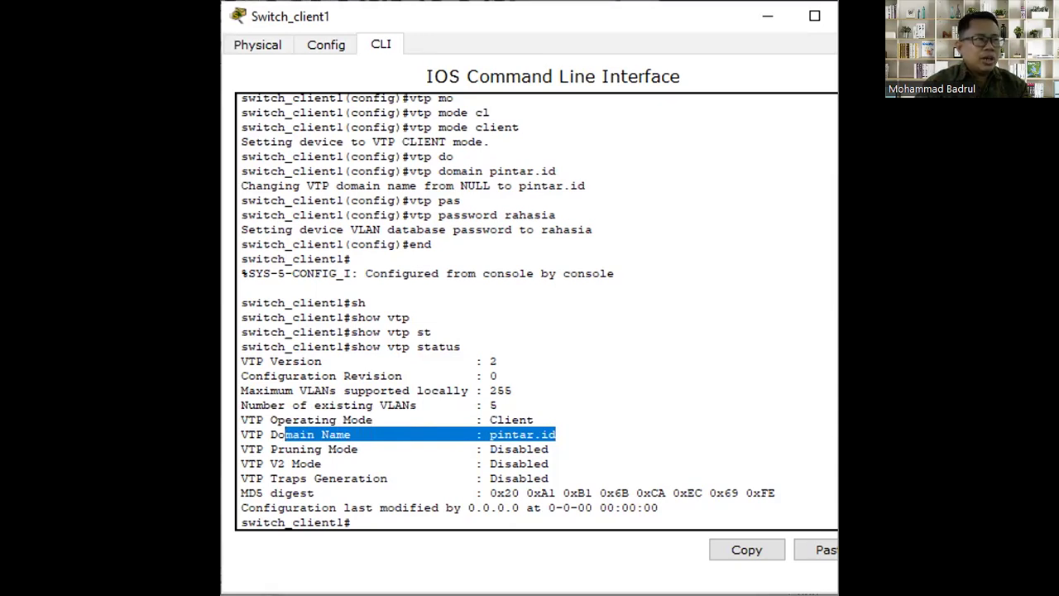
Step: Show the VTP status on Switch_client2 and examine its VTP version and operating mode
key("alt+Tab")
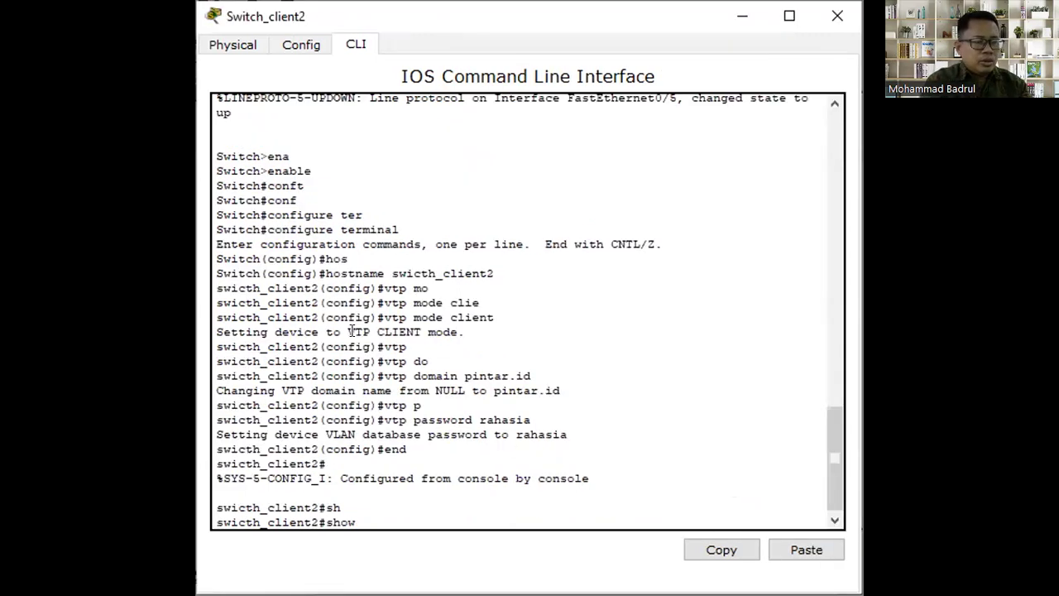
type("vt")
key("Tab")
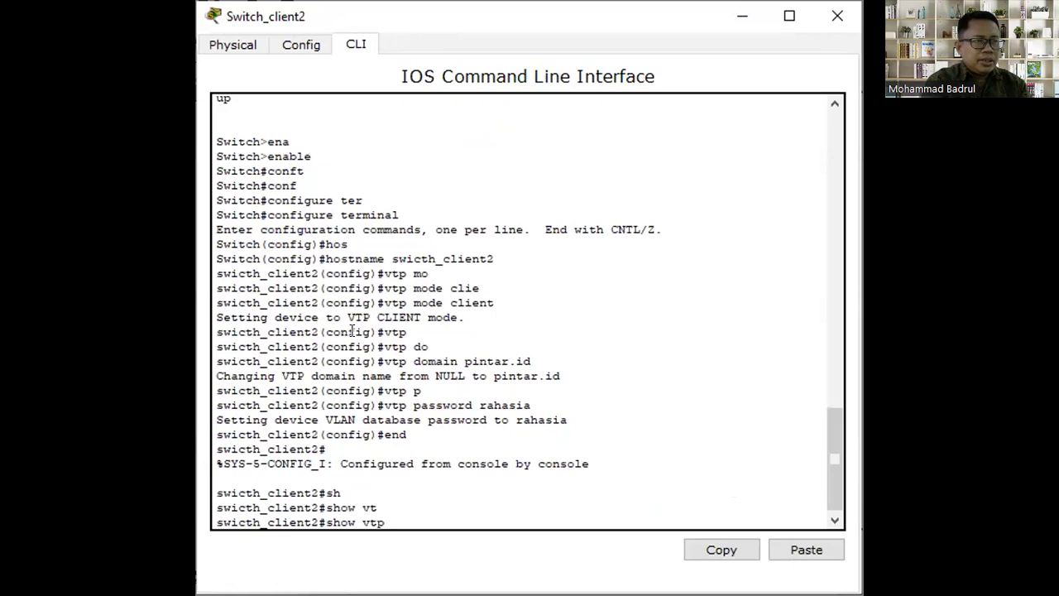
type("st")
key("Tab")
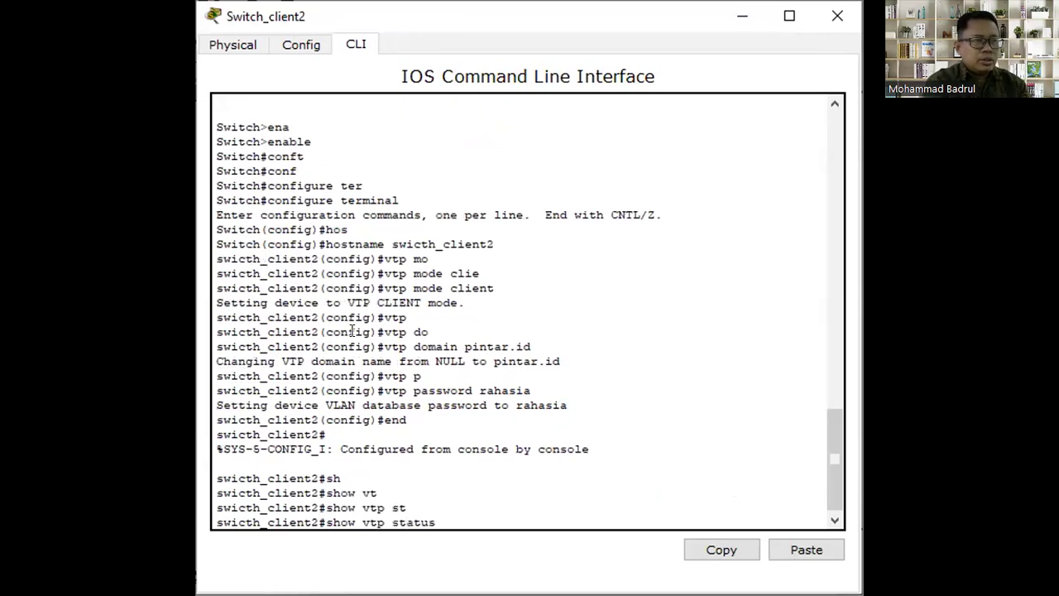
key("Return")
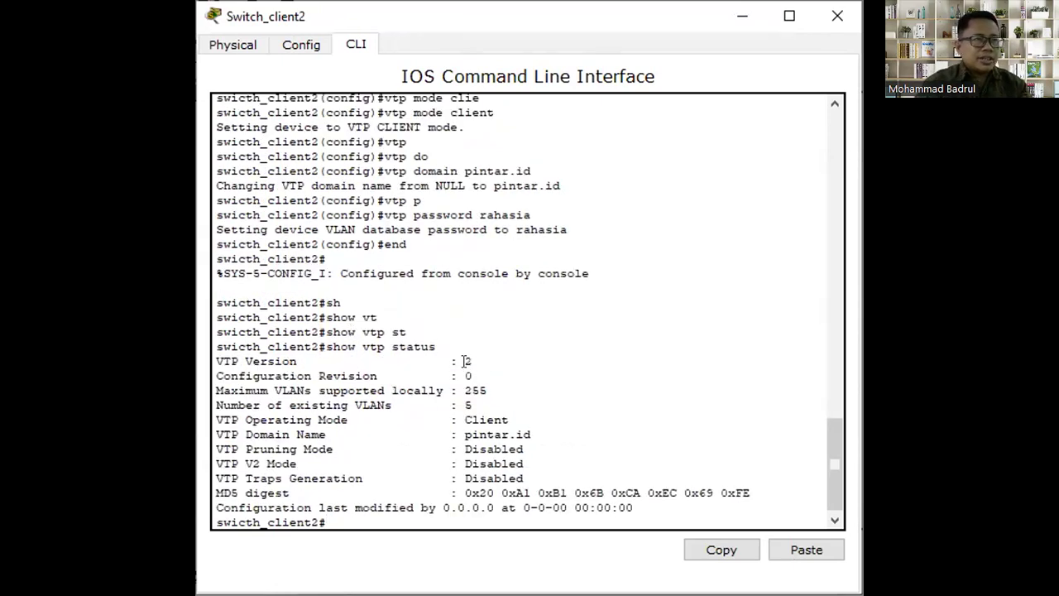
left_click_drag(468, 362, 377, 361)
left_click_drag(509, 420, 246, 419)
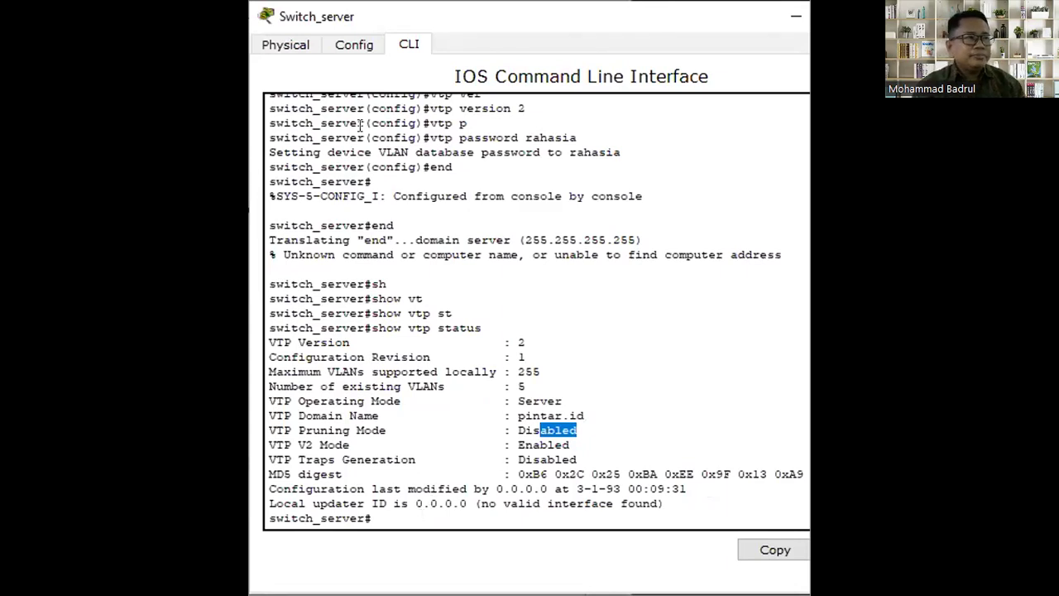
Step: Enter global configuration mode on Switch_server
left_click(380, 514)
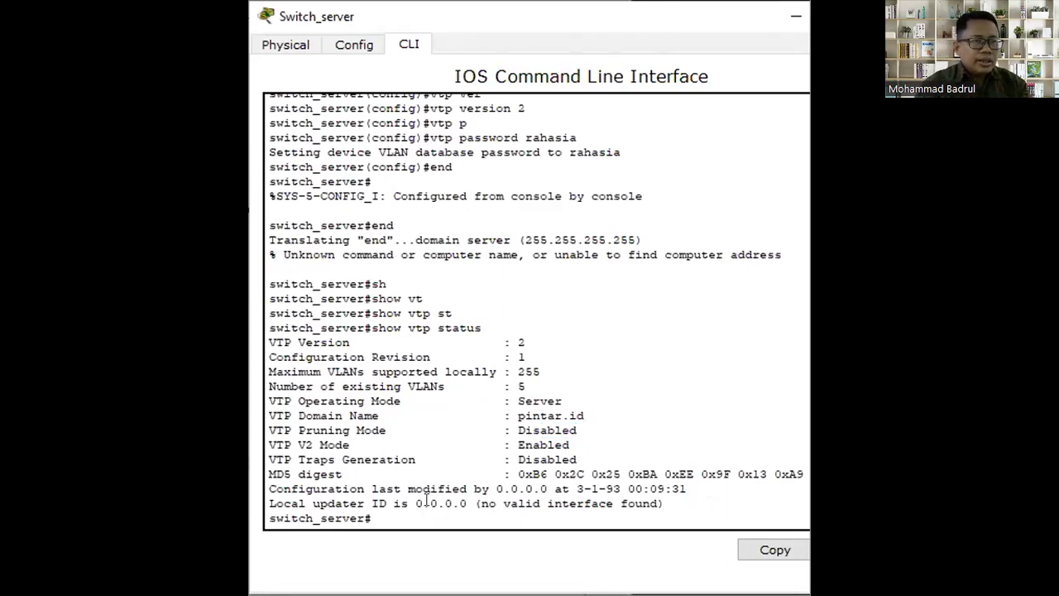
type("conf")
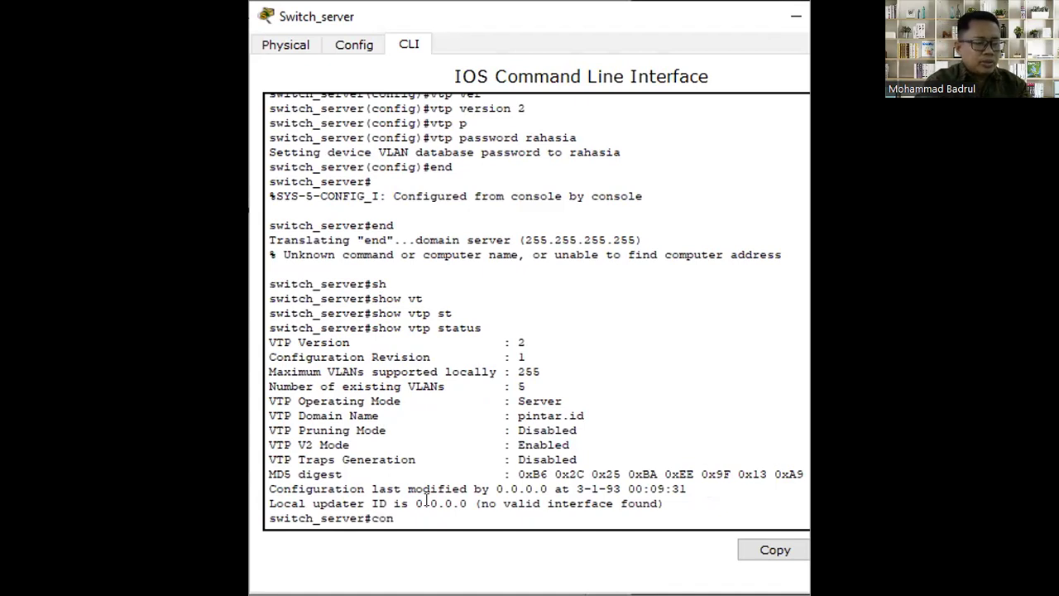
key("Tab")
type("ter")
key("Tab")
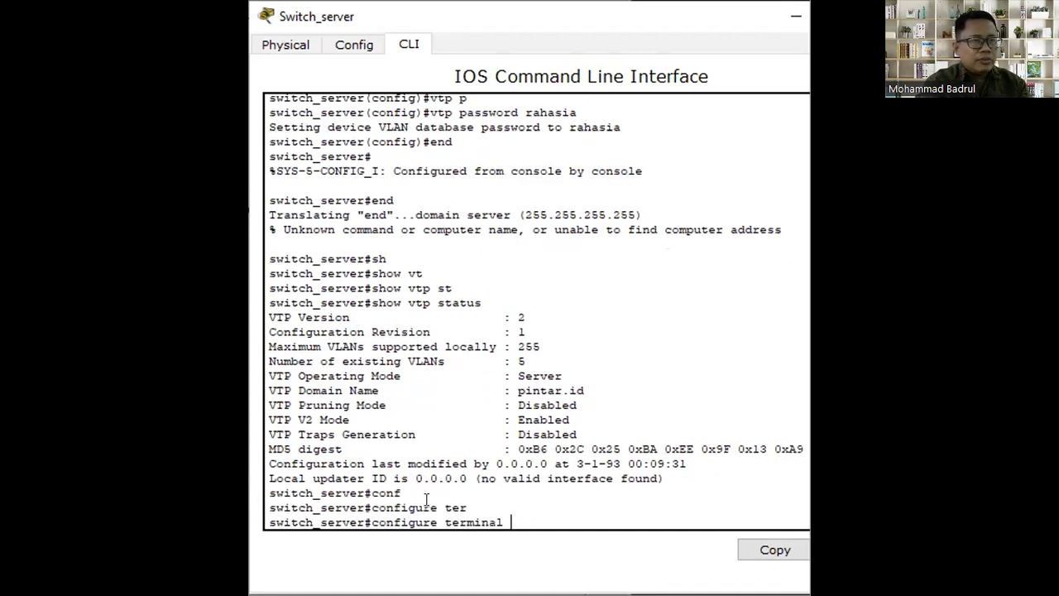
key("Return")
Step: Create VLAN 10 named produksi on Switch_server and return to global configuration mode
type("vl")
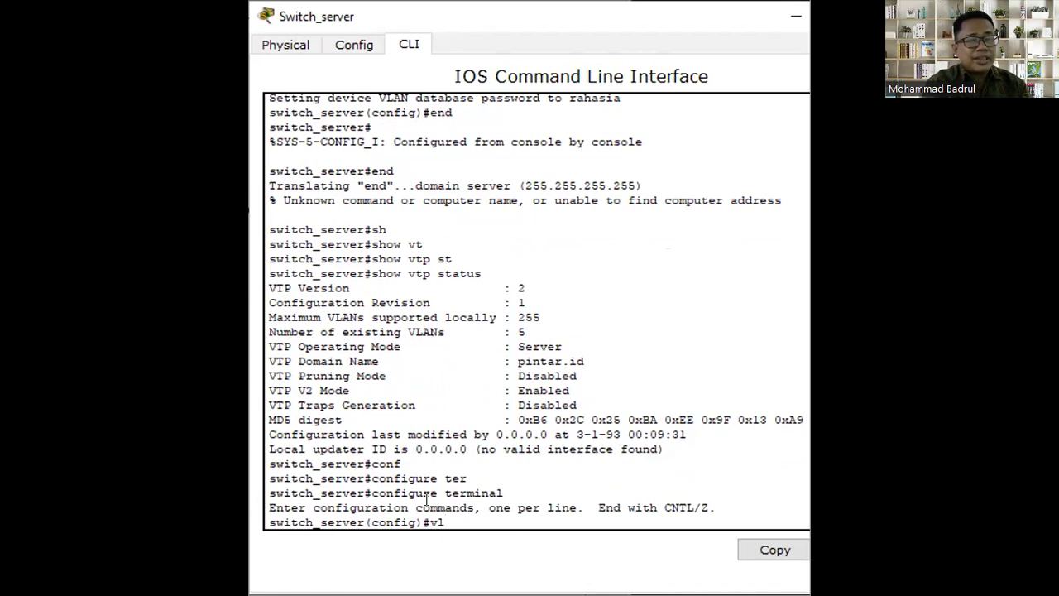
key("Tab")
type("10")
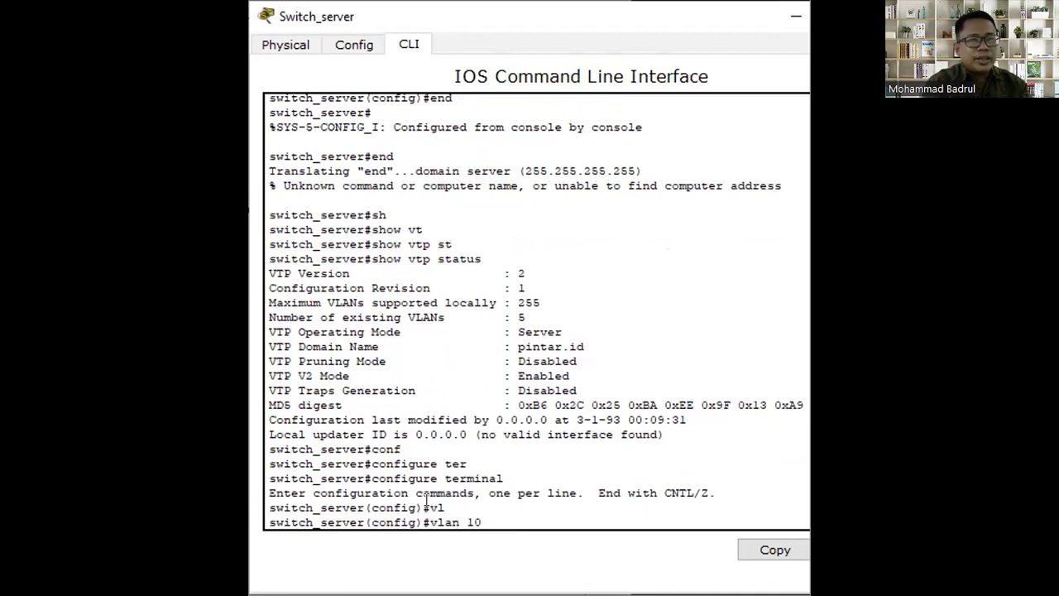
key("Return")
type("na")
key("Tab")
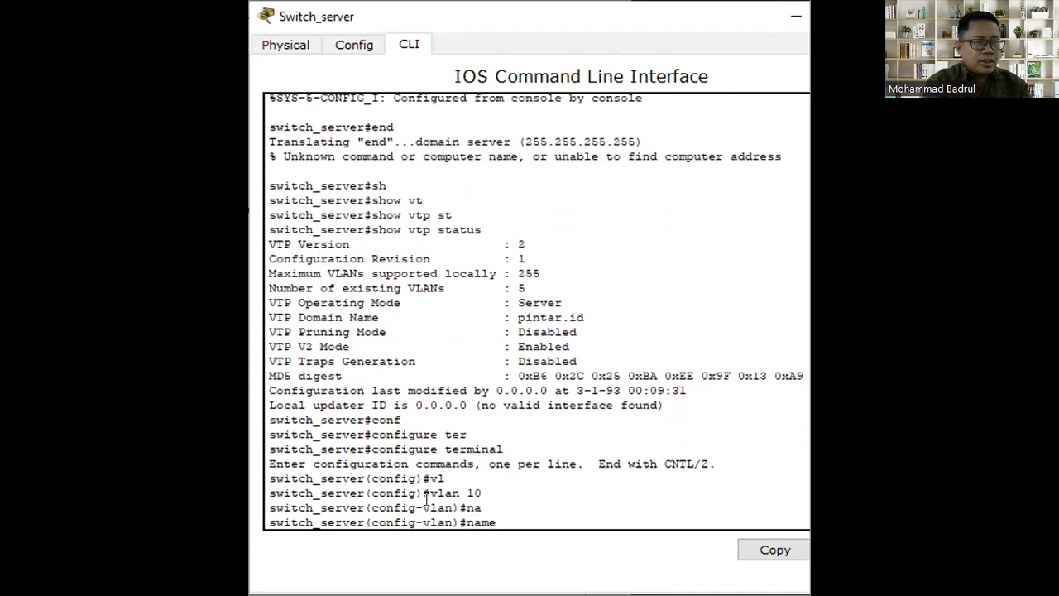
type("produksi")
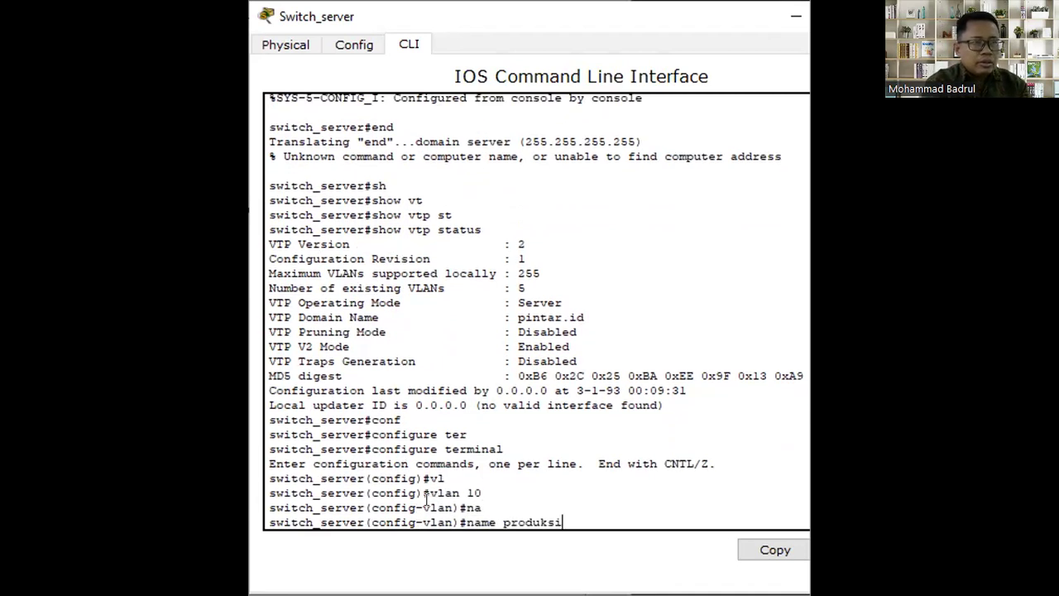
key("Return")
type("exit")
key("Return")
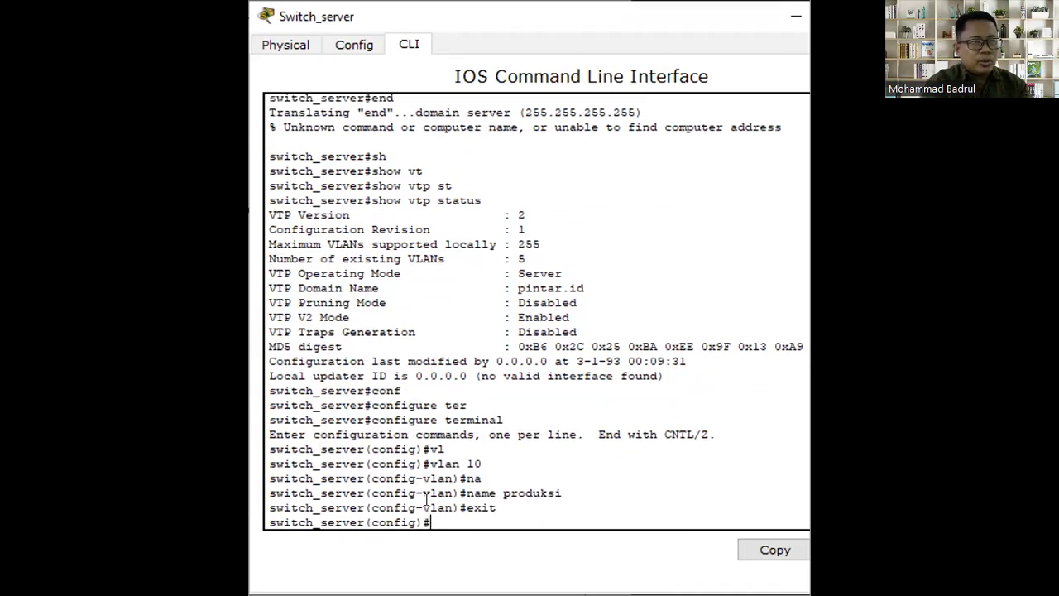
Step: Create VLAN 20 named QC on Switch_server and return to global configuration mode
type("vl")
key("Tab")
type("2")
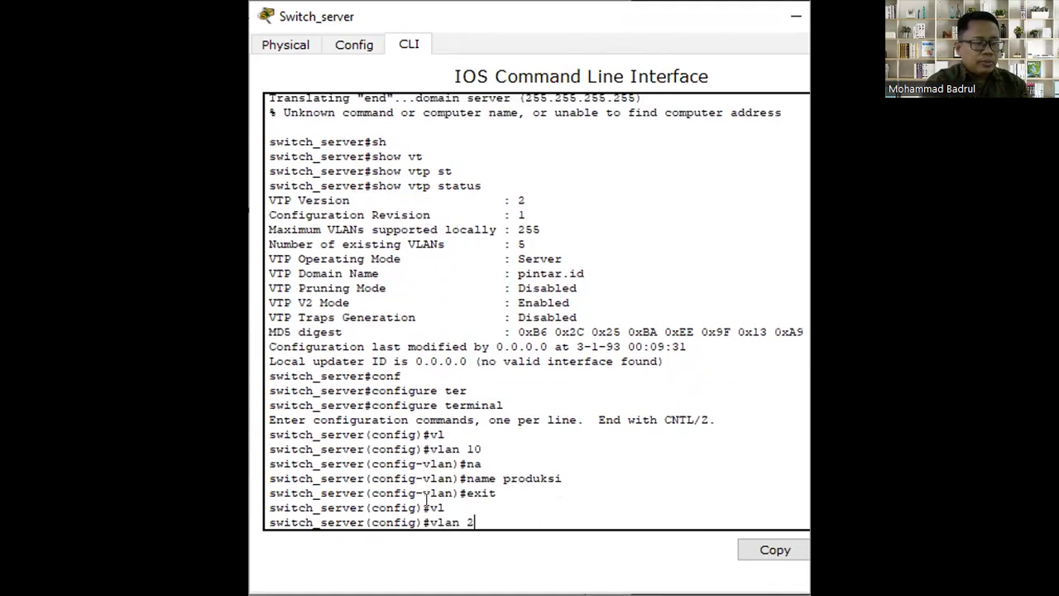
type("0")
key("Return")
type("na")
key("Tab")
type("QC")
key("Return")
type("exit")
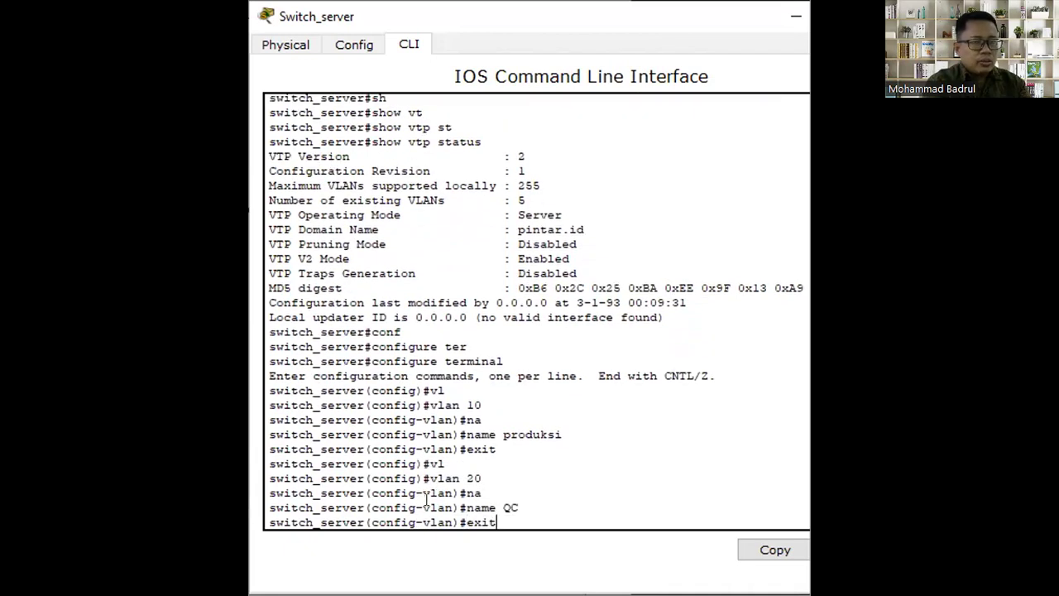
key("Return")
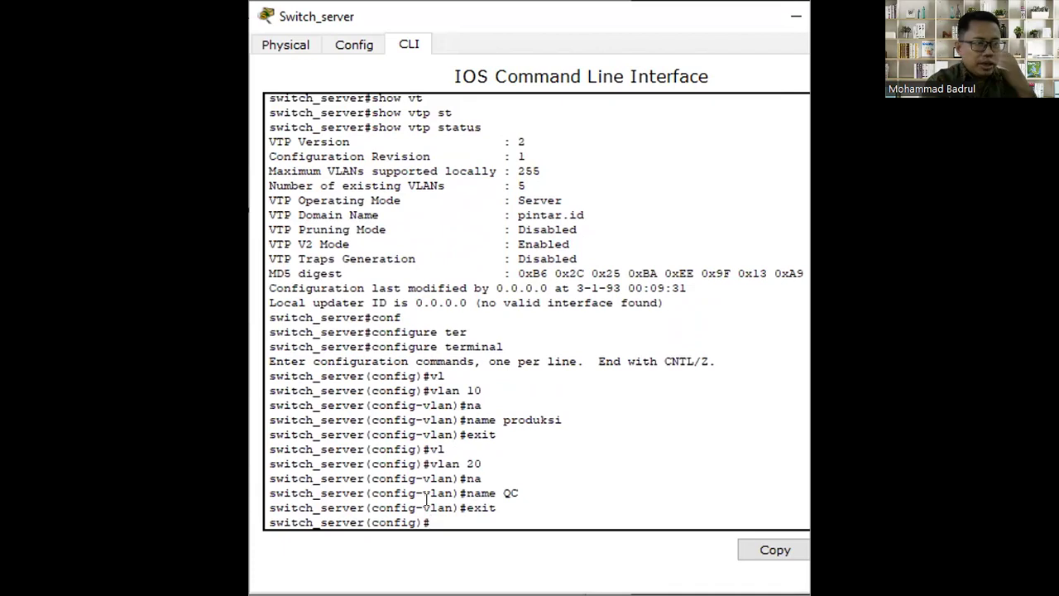
Step: Create VLAN 30 named hrd on Switch_server and return to privileged EXEC mode
type("vl")
key("Tab")
type("30")
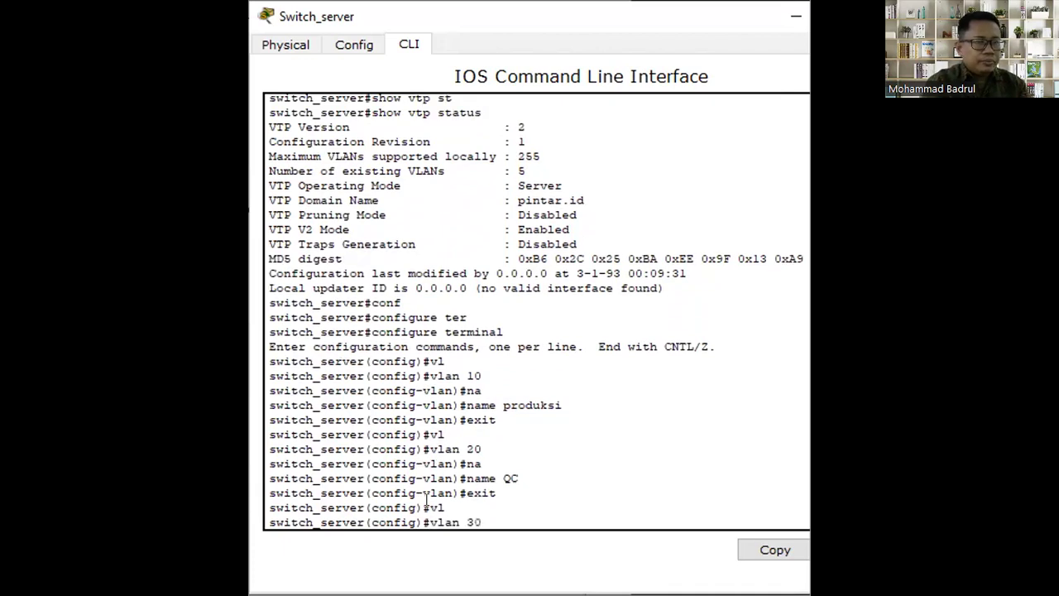
key("Return")
type("na")
key("Tab")
type("hrd")
key("Return")
type("exit")
key("Return")
type("exit")
key("Return")
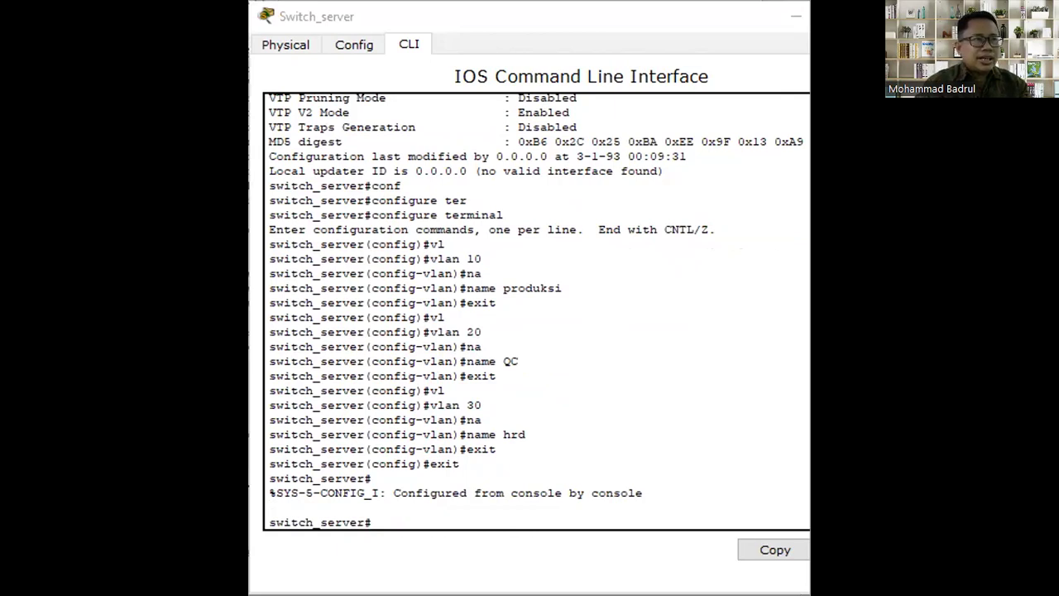
Step: Show the brief VLAN list on Switch_server and examine the entries for VLANs 10, 20 and 30
left_click(431, 447)
type("sh")
key("Tab")
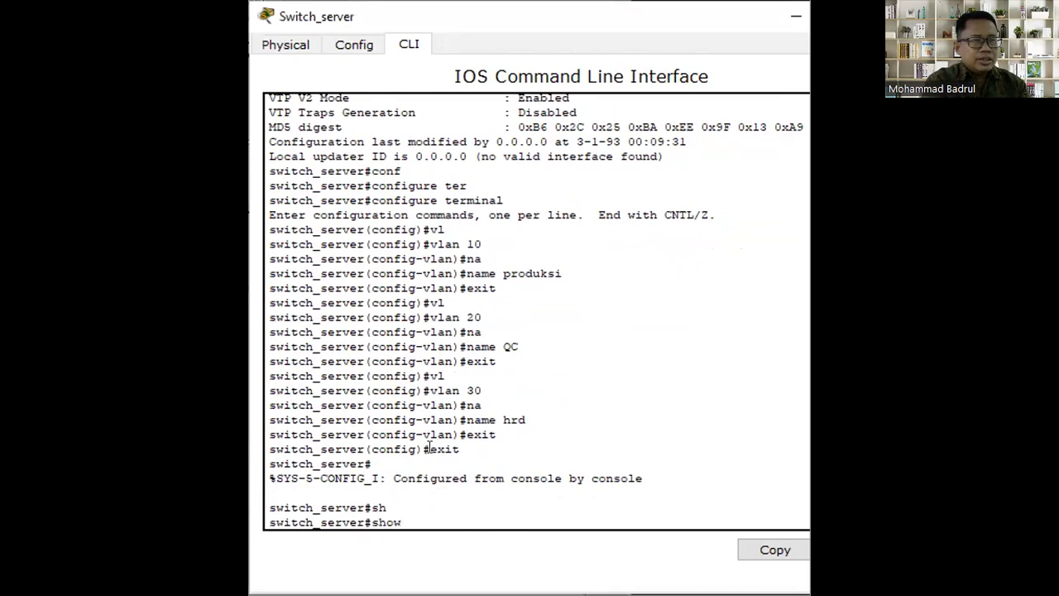
type("bri")
key("Tab")
key("Return")
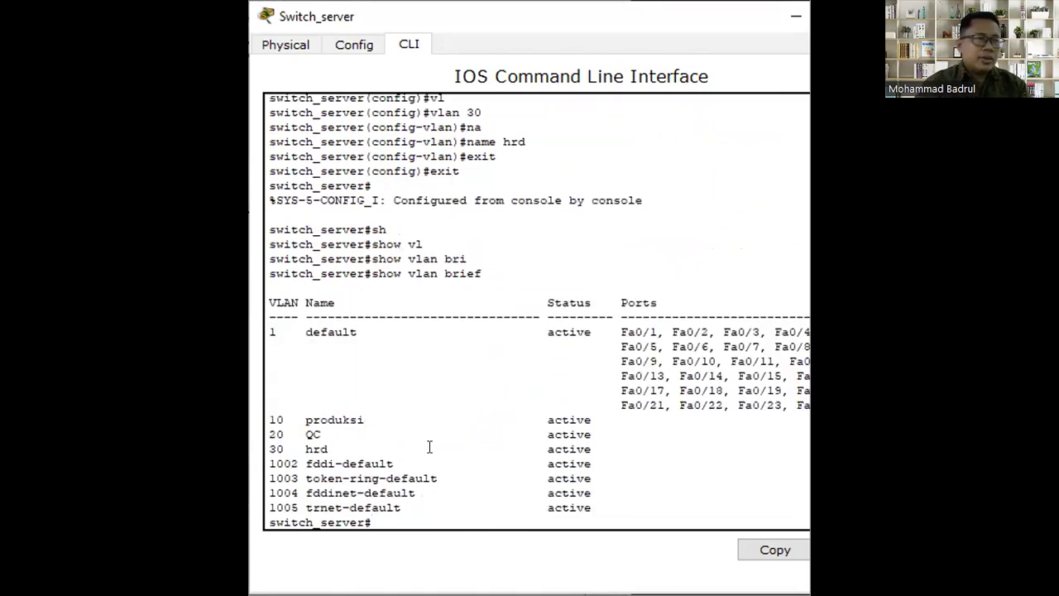
left_click_drag(606, 444, 270, 419)
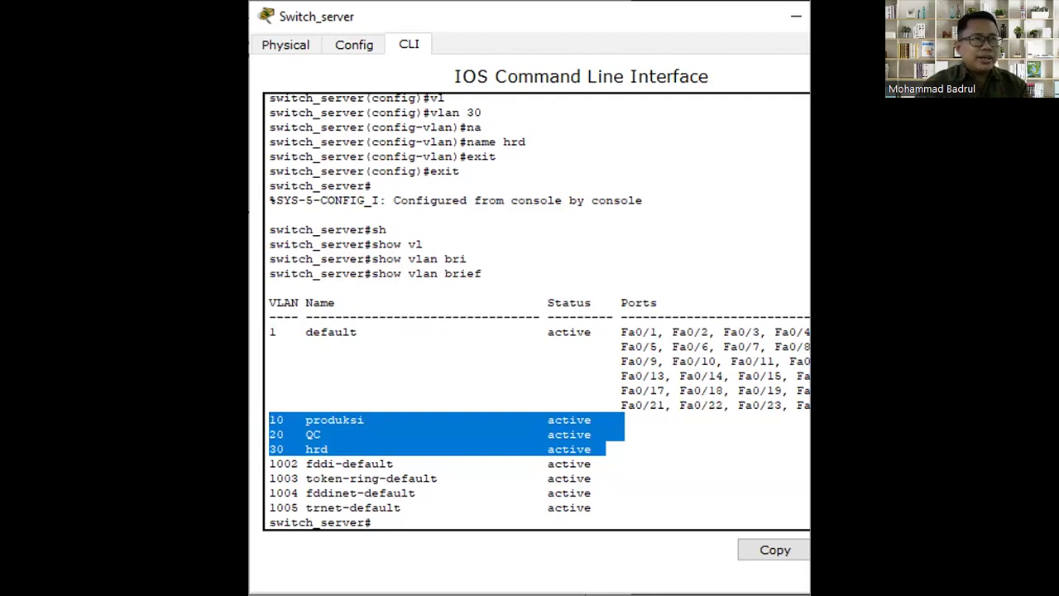
Step: View the network topology to check the switch port connections, and return to the Switch_server command line
key("alt+Tab")
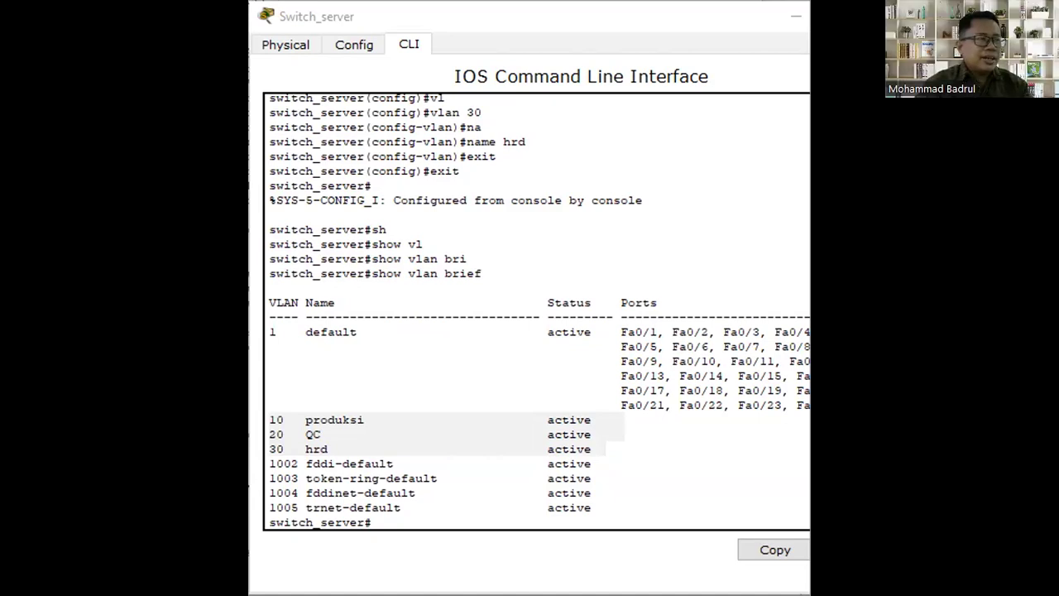
left_click(795, 15)
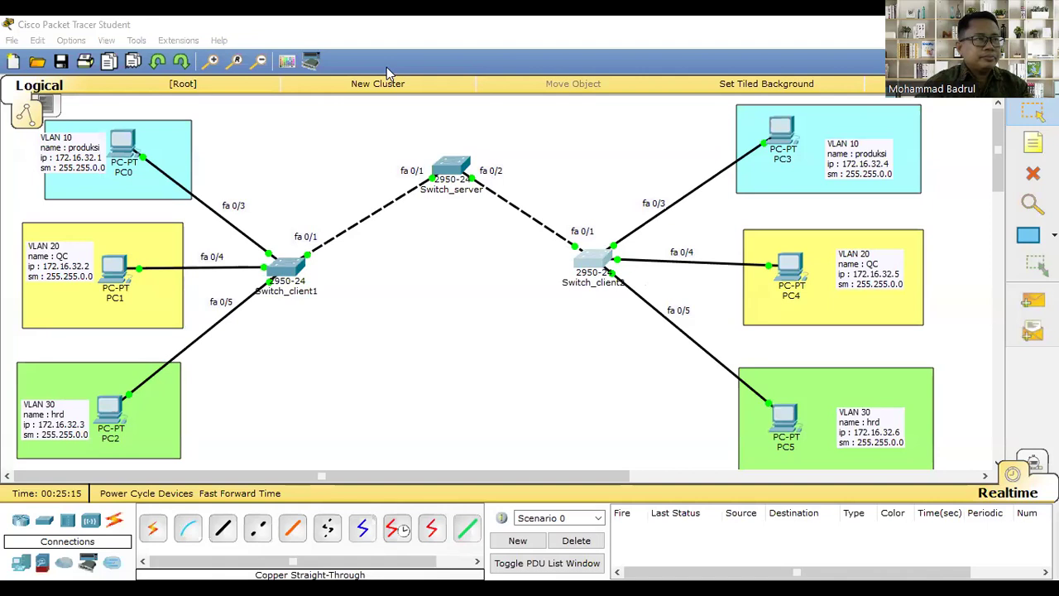
key("alt+Tab")
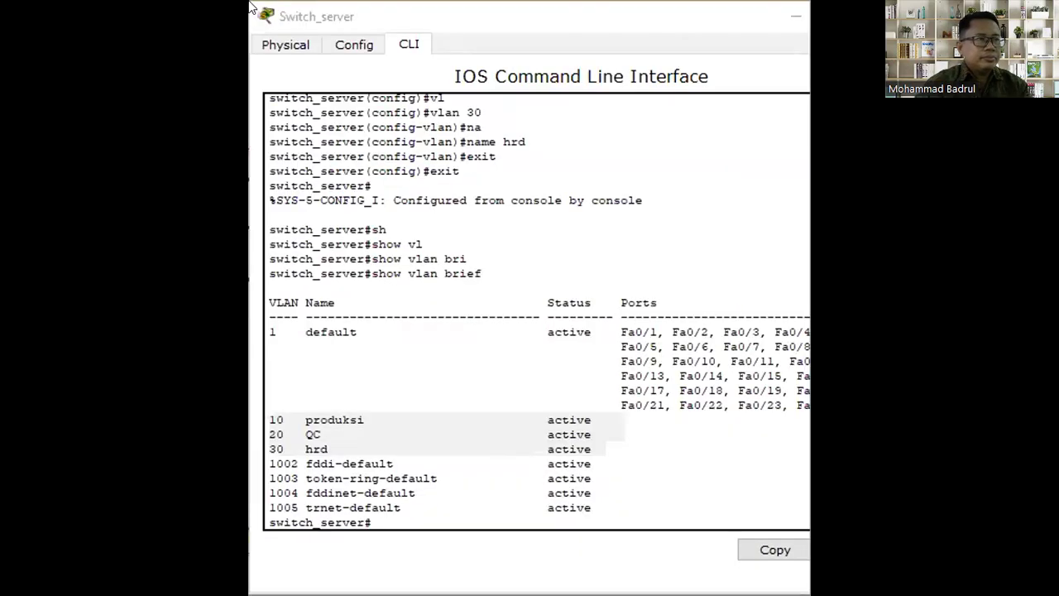
left_click(425, 394)
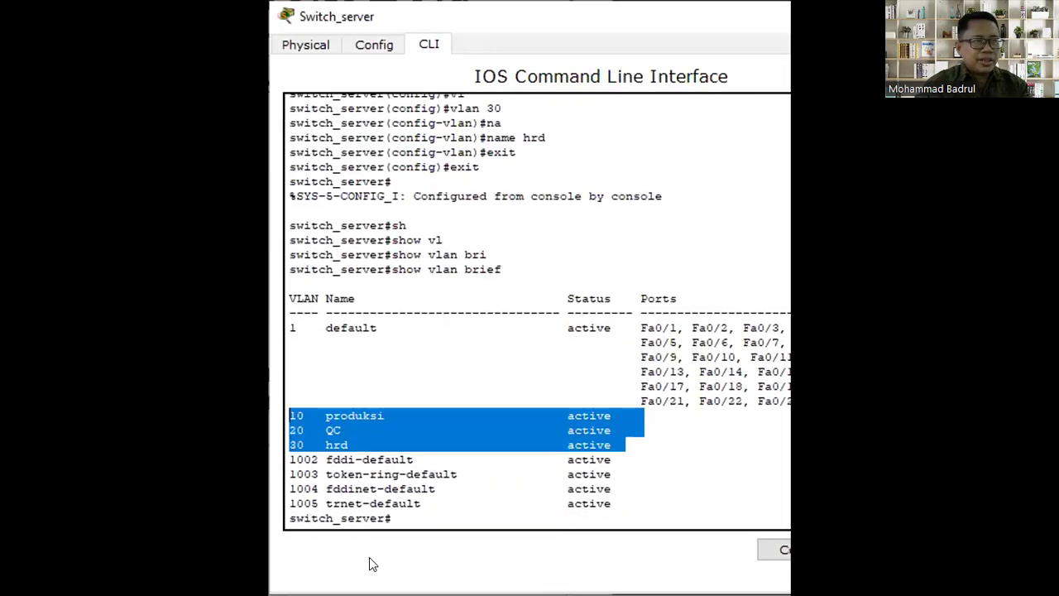
Step: Enter interface configuration mode for f0/1 on Switch_server through global configuration mode
left_click(399, 514)
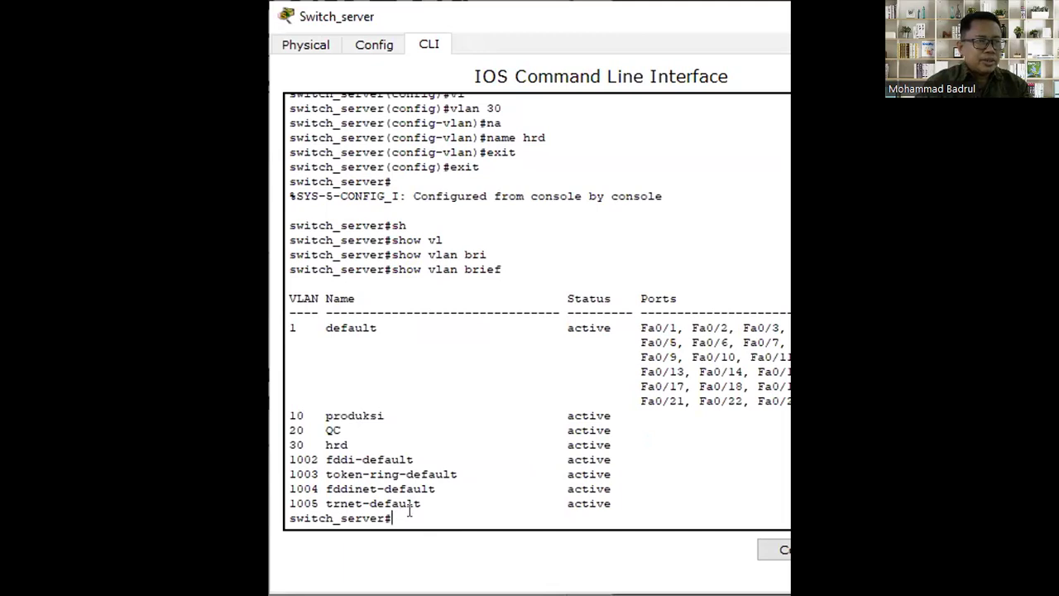
type("conf")
key("Tab")
type("ter")
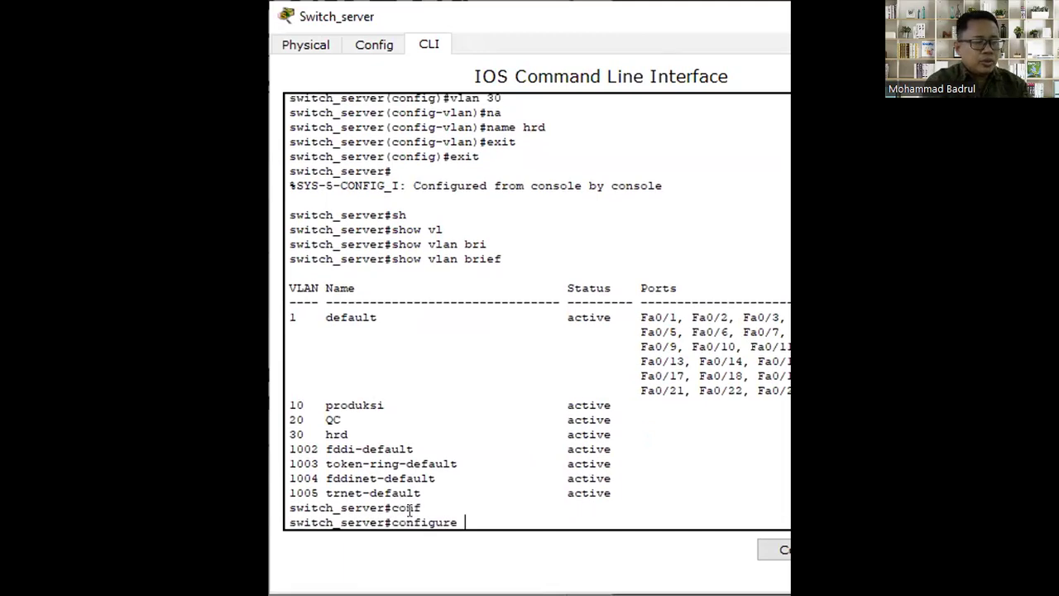
key("Tab")
key("Return")
type("int")
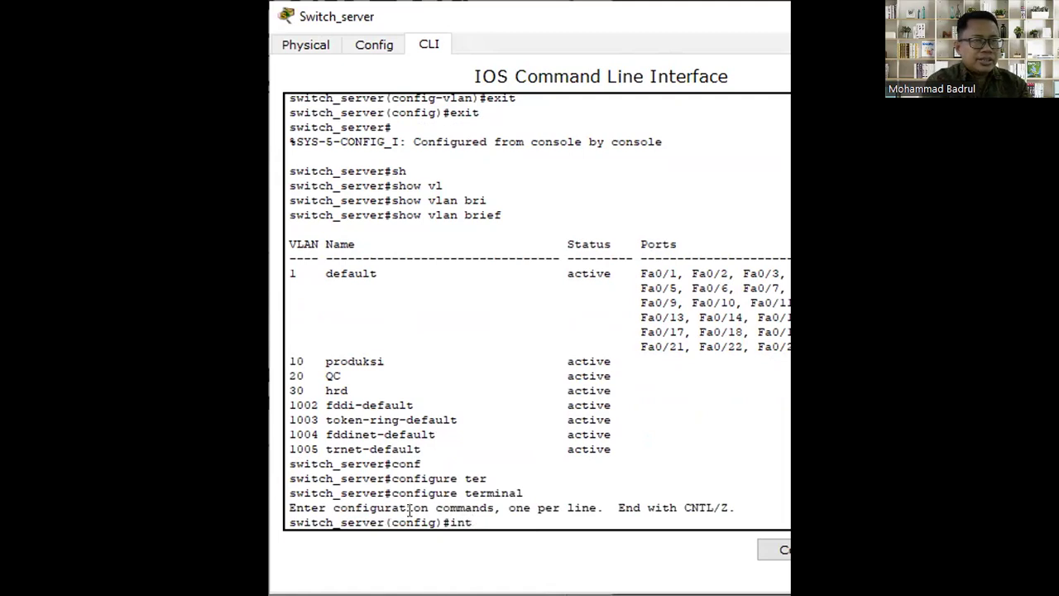
key("Tab")
type("f0")
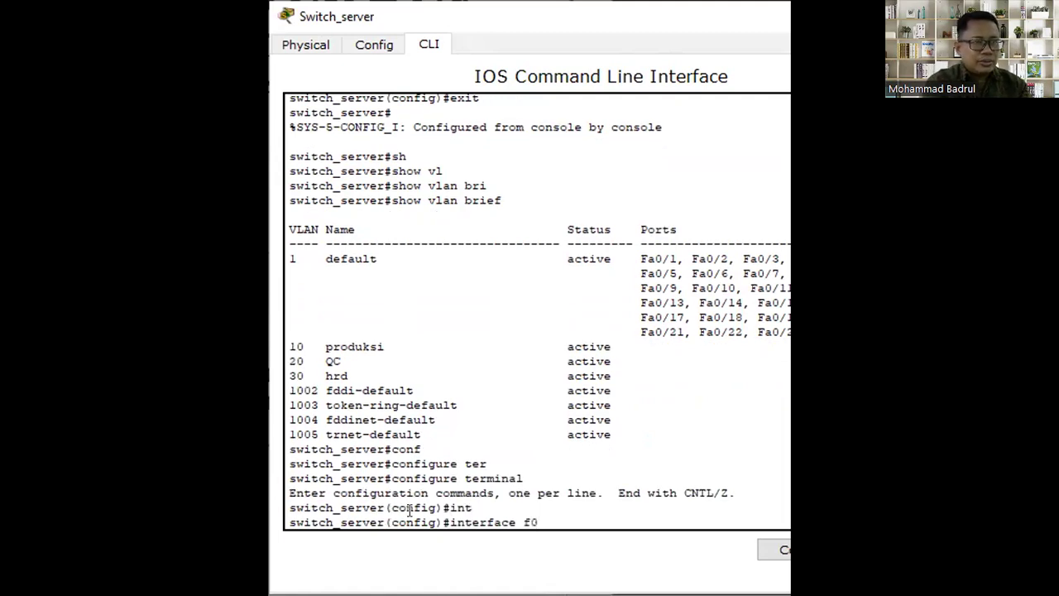
type("/1")
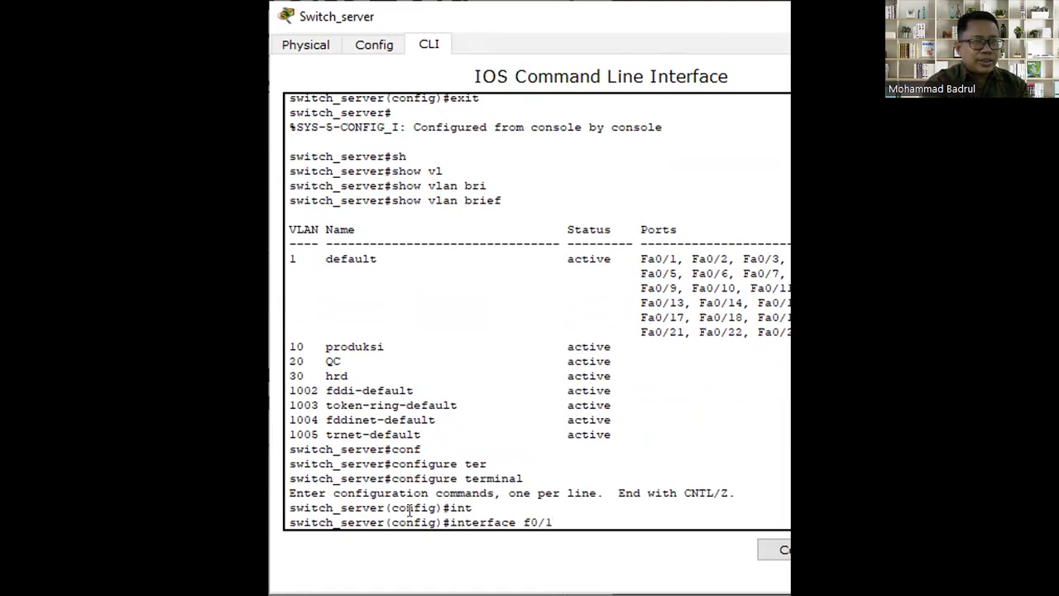
key("Return")
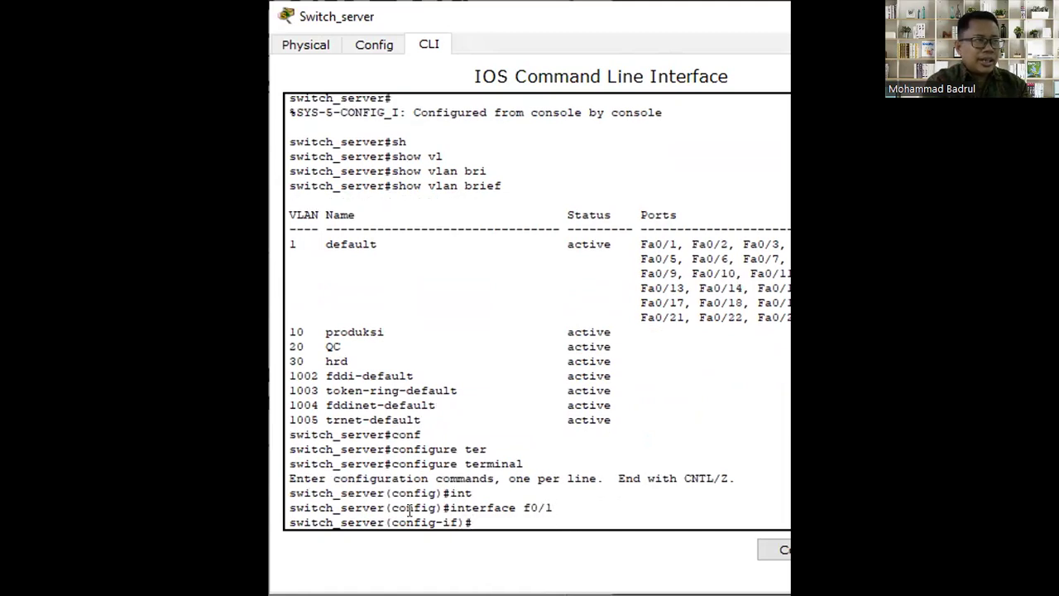
Step: Set the switchport mode of interface f0/1 on Switch_server to trunk
type("sw")
key("Tab")
type("mo")
key("Tab")
type("tr")
key("Tab")
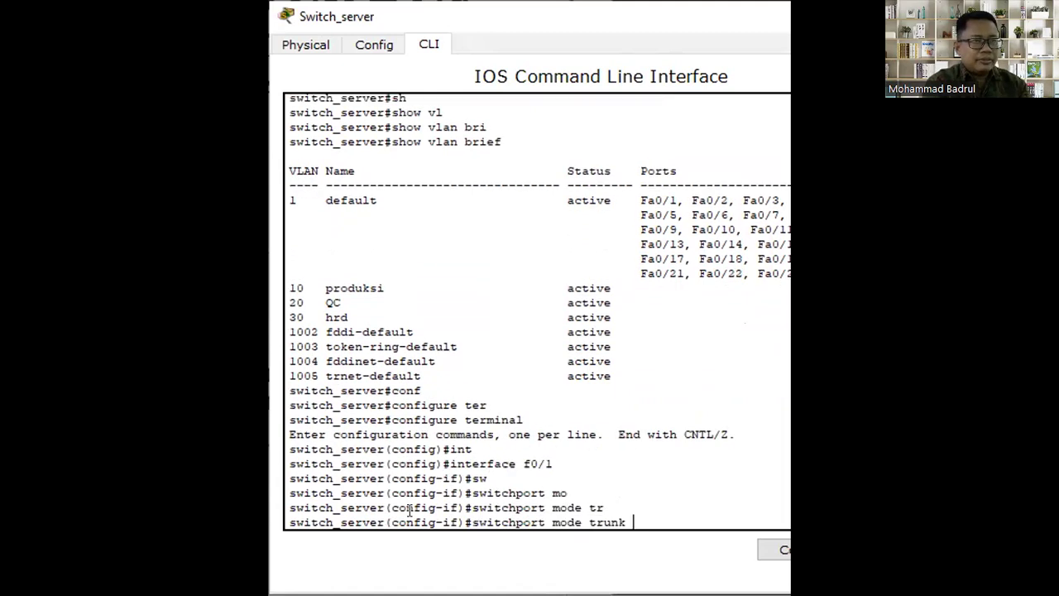
key("Return")
key("Return")
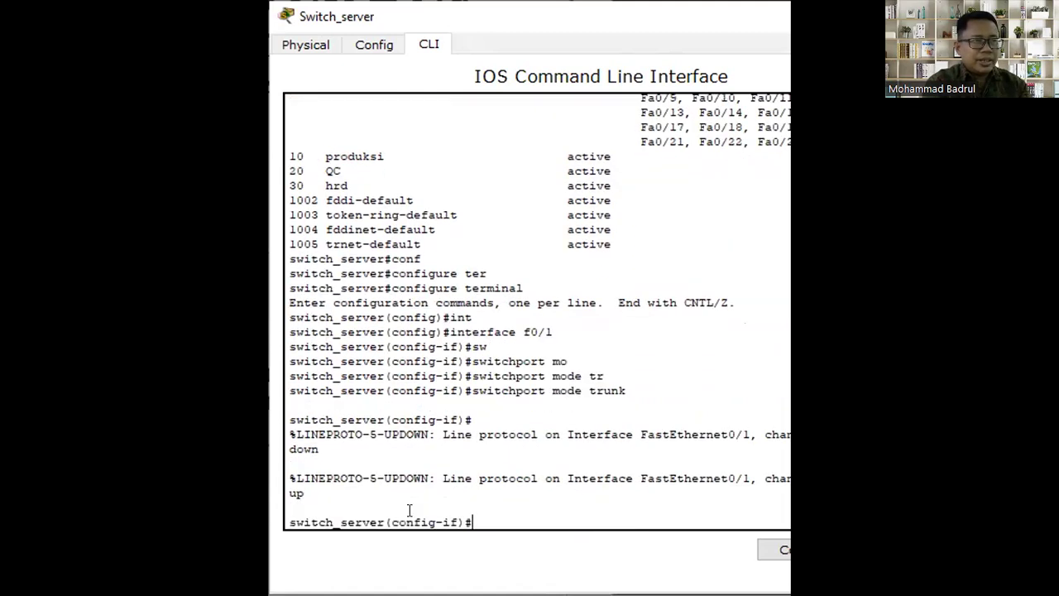
Step: Give interface f0/1 on Switch_server the description "koneksi dengan switch_clent1" and return to privileged EXEC mode
type("de")
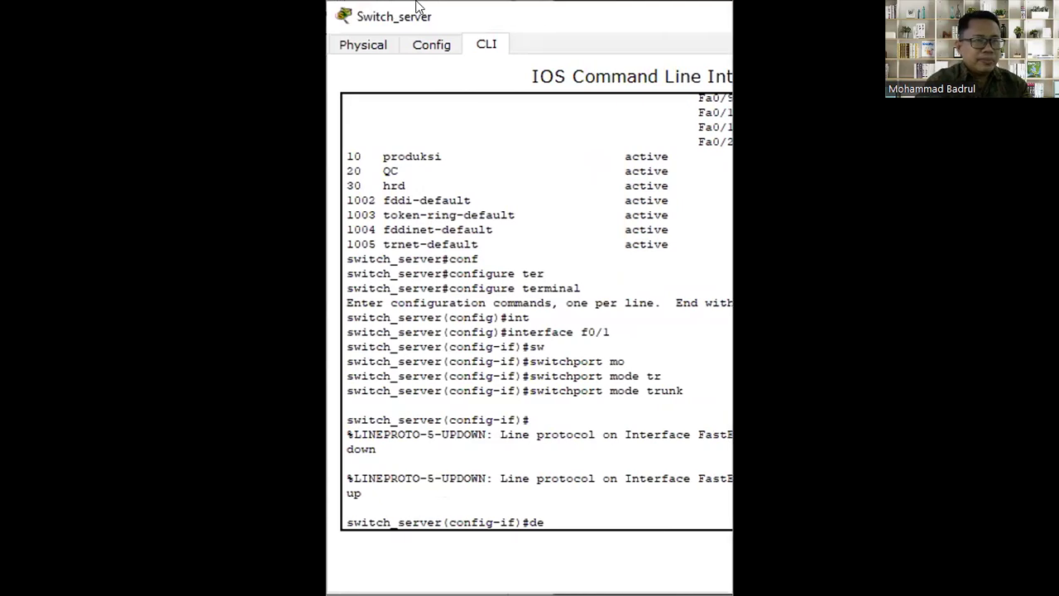
type("s")
key("Tab")
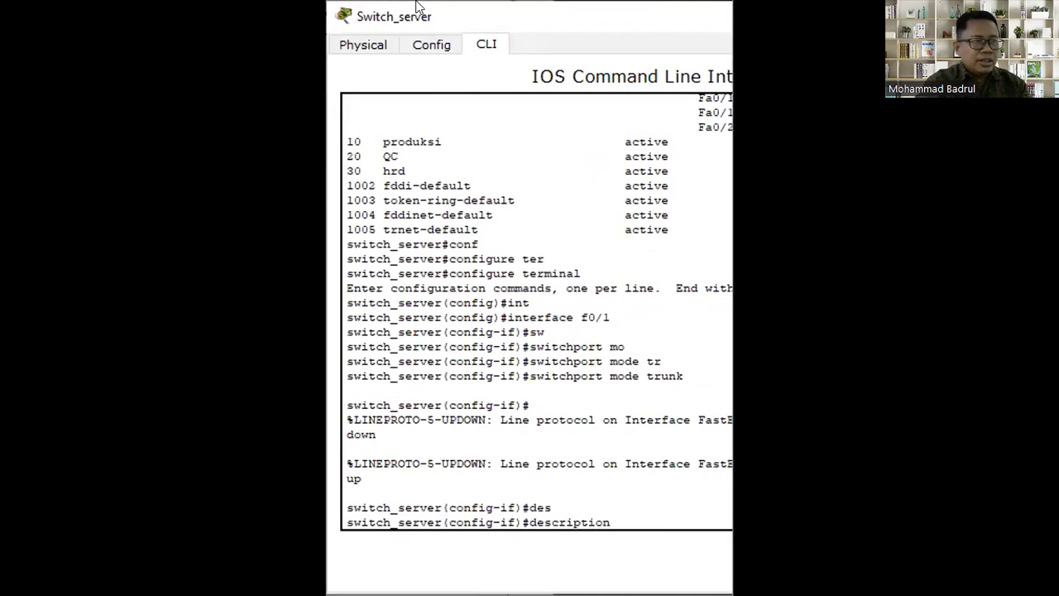
type("kon")
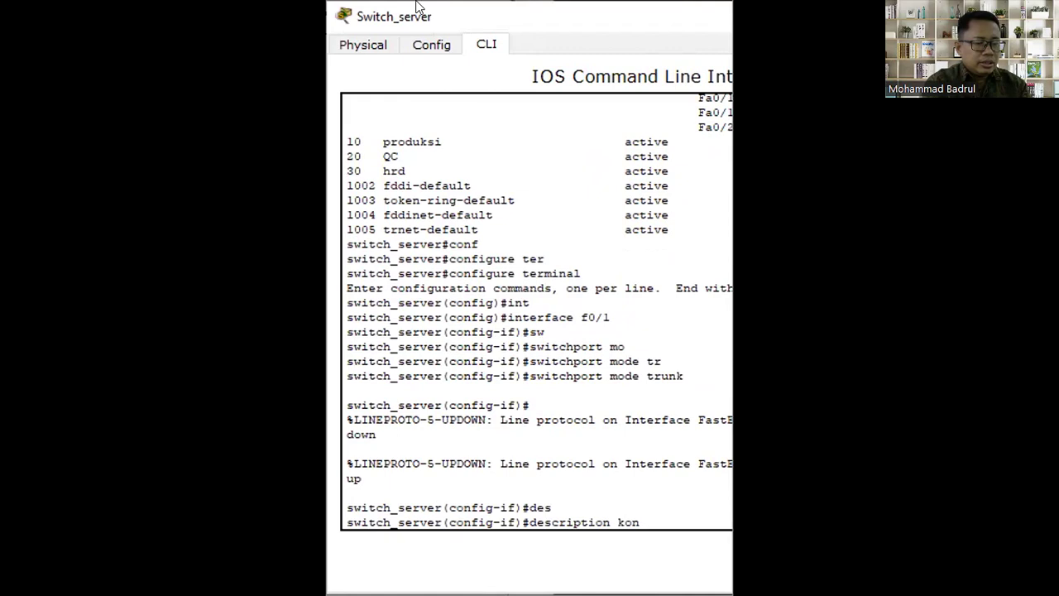
type("eksi")
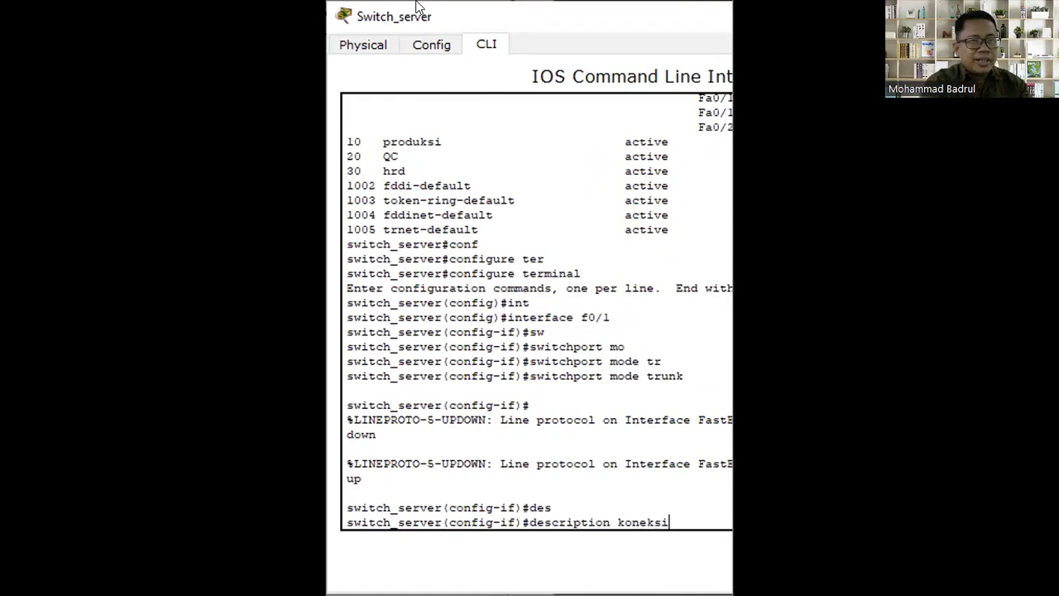
type(" denga")
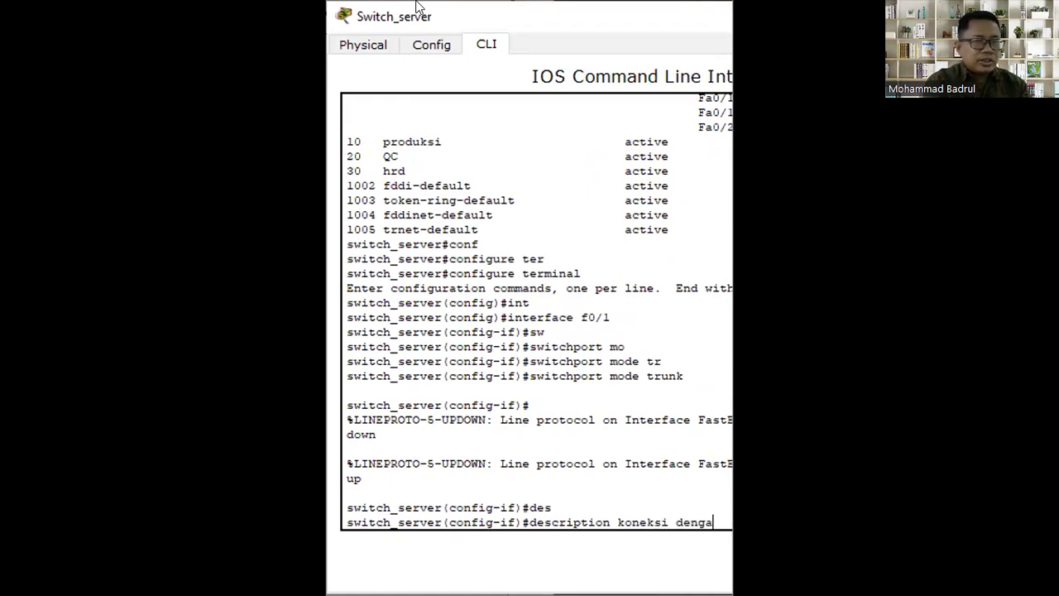
type("n s")
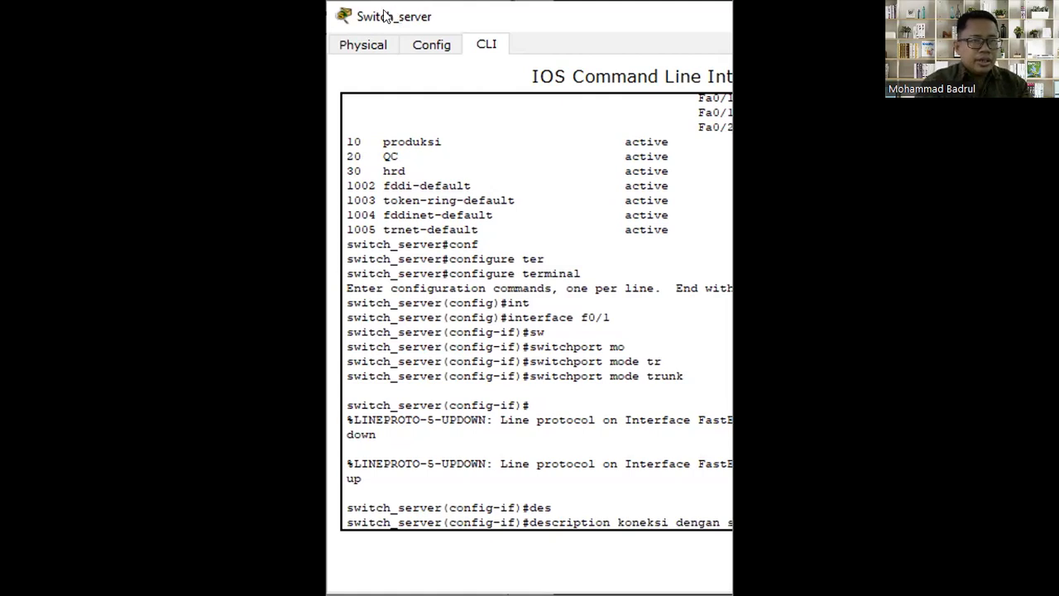
left_click_drag(384, 16, 316, 16)
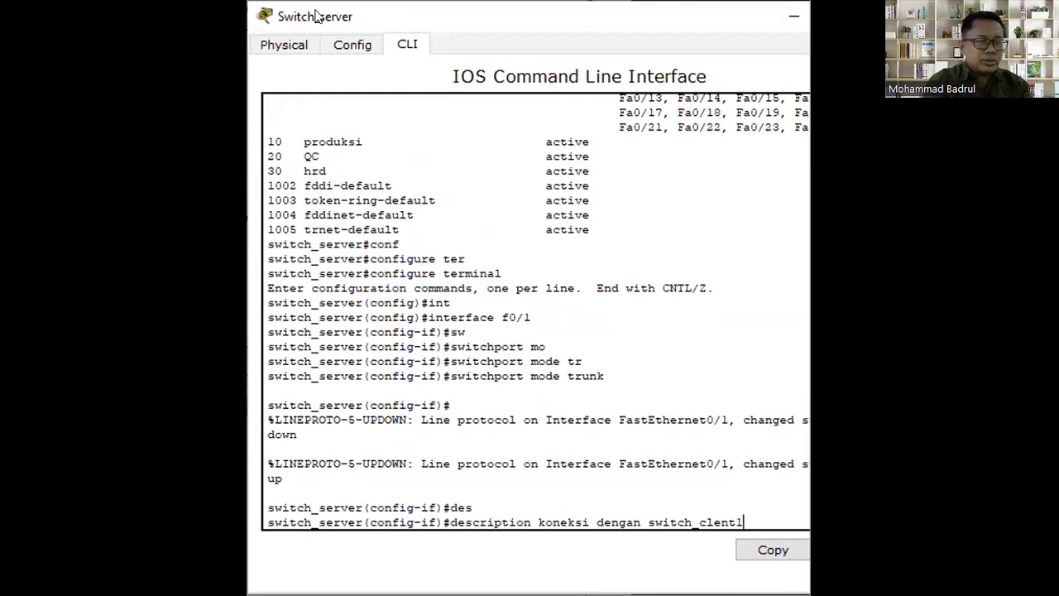
key("Return")
type("end")
key("Return")
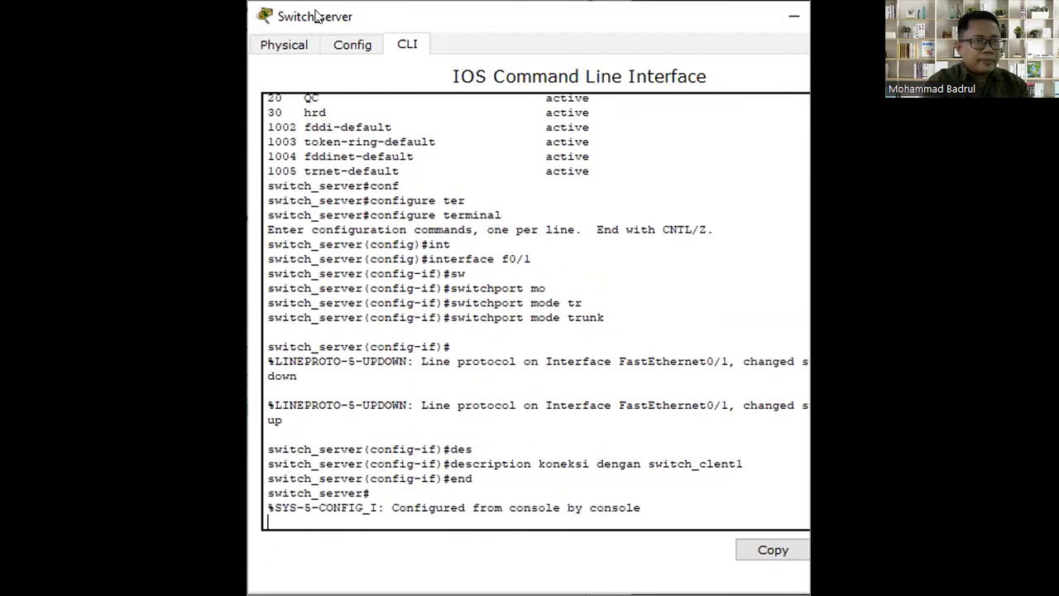
key("Return")
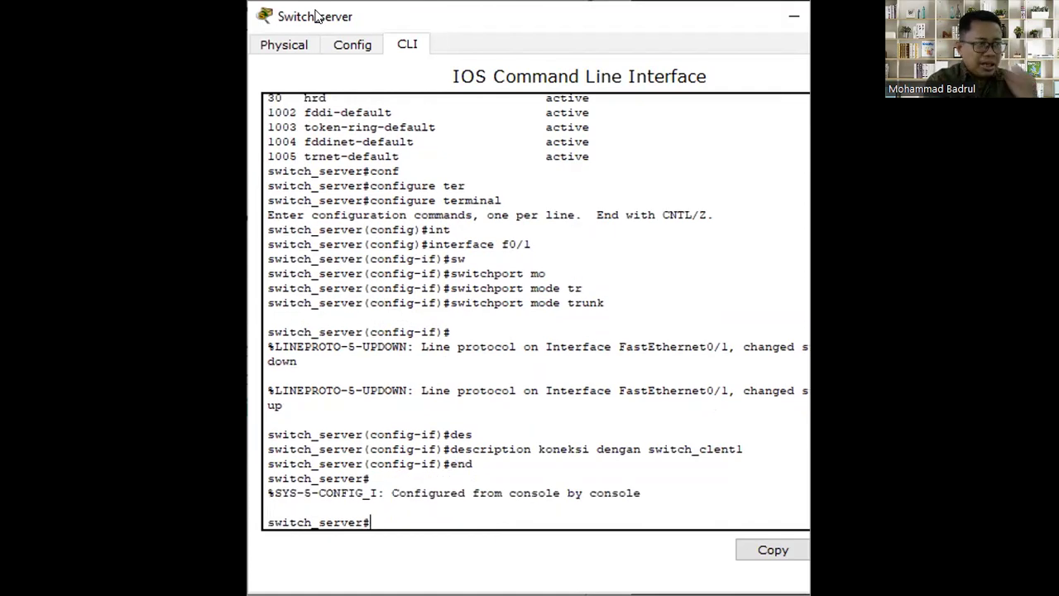
Step: Show the details of interface fastEthernet 0/1 on Switch_server, check its status and description, and close the paged output
type("sh")
key("Tab")
type("in")
key("Tab")
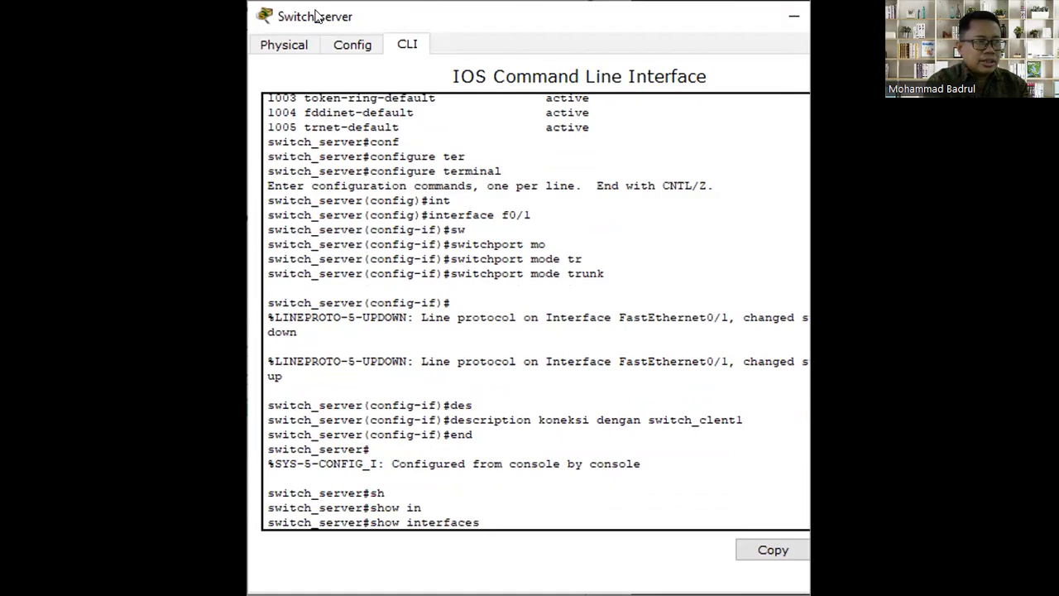
type("fa")
key("Tab")
type("0/1")
key("Return")
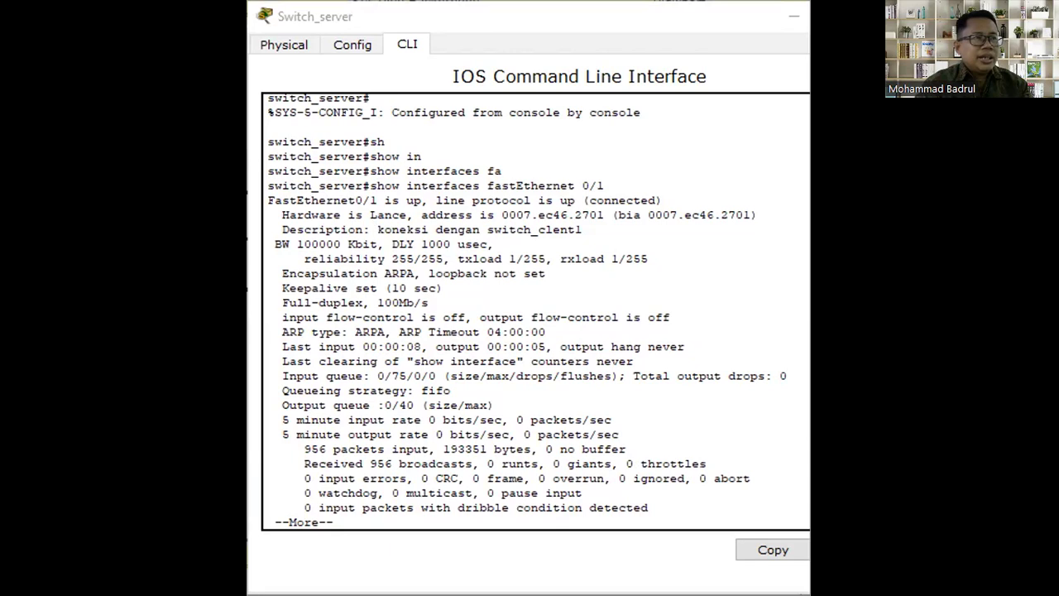
key("q")
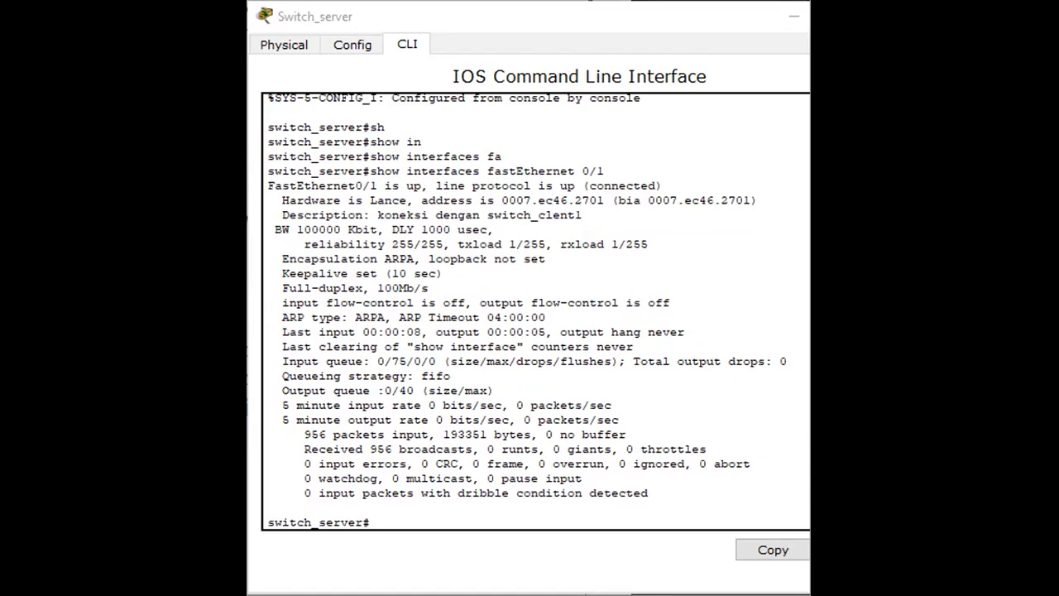
Step: Enter interface configuration mode for fastEthernet 0/2 on Switch_server through global configuration mode
left_click(407, 515)
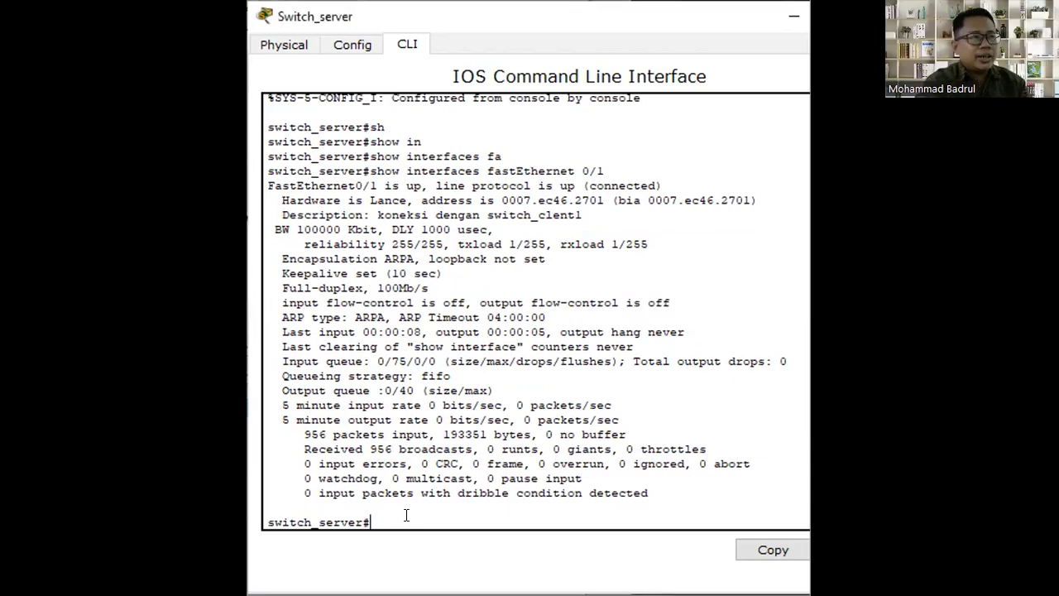
type("conf")
key("Tab")
type("ter")
key("Tab")
key("Return")
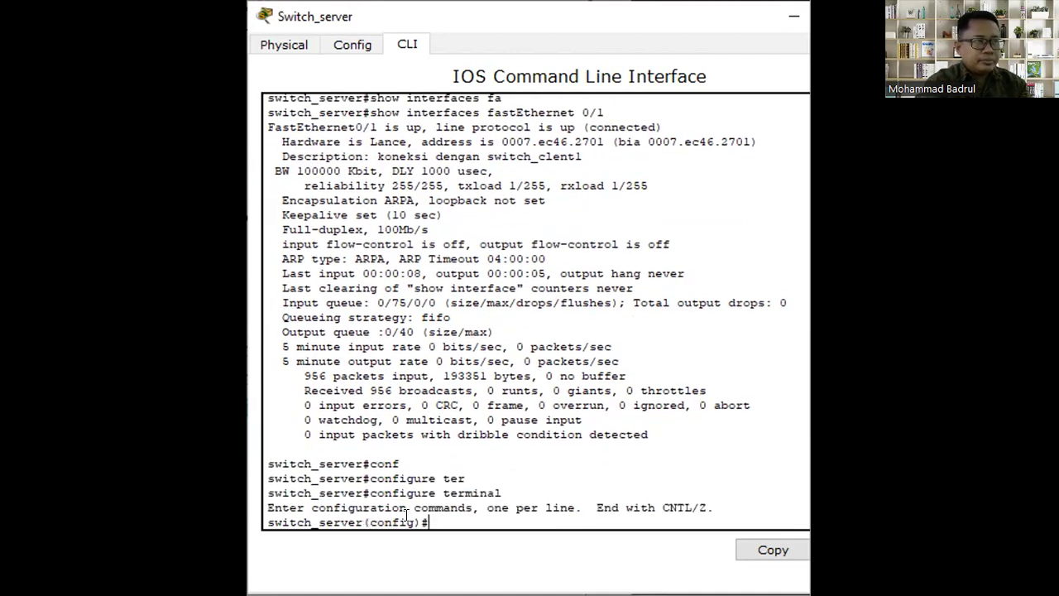
type("in")
key("Tab")
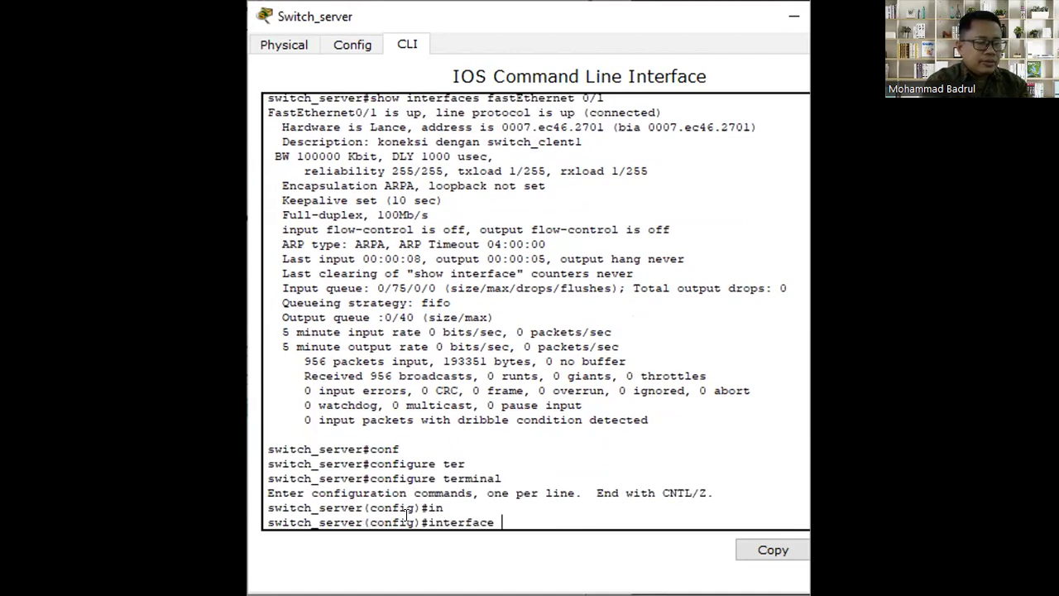
type("fa")
key("Tab")
type("0/1")
key("BackSpace")
type("2")
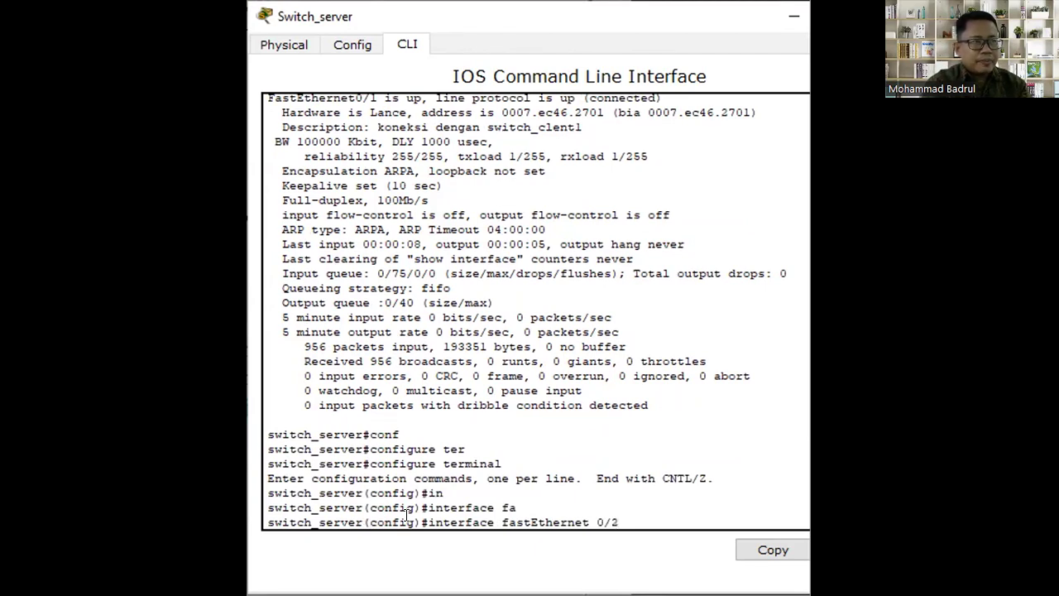
key("Return")
Step: Set the switchport mode of interface fastEthernet 0/2 on Switch_server to trunk
type("sw")
key("Tab")
type("mo")
key("Tab")
type("tr")
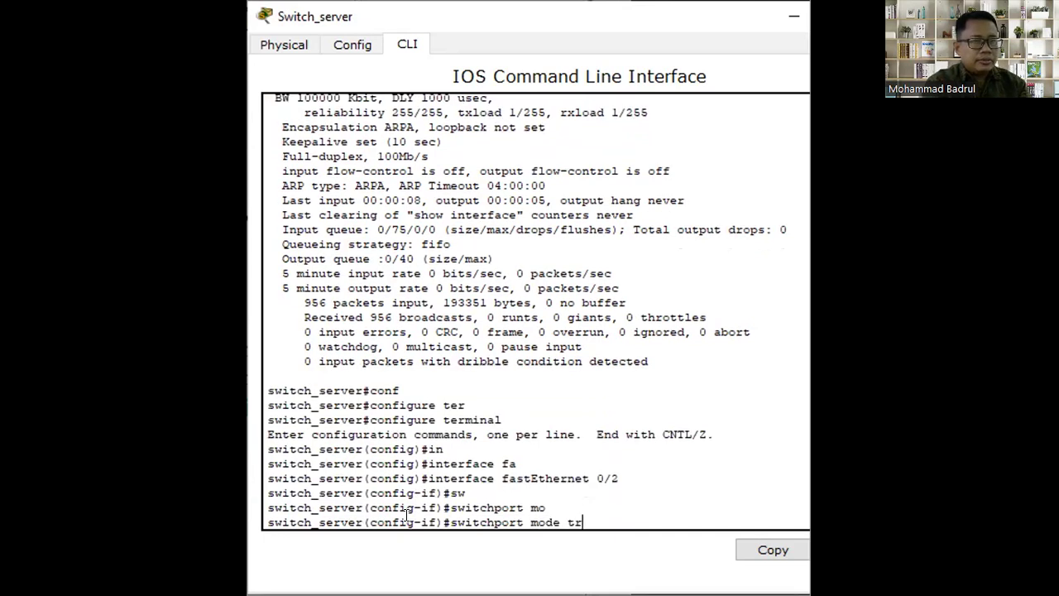
key("Tab")
key("Return")
key("Return")
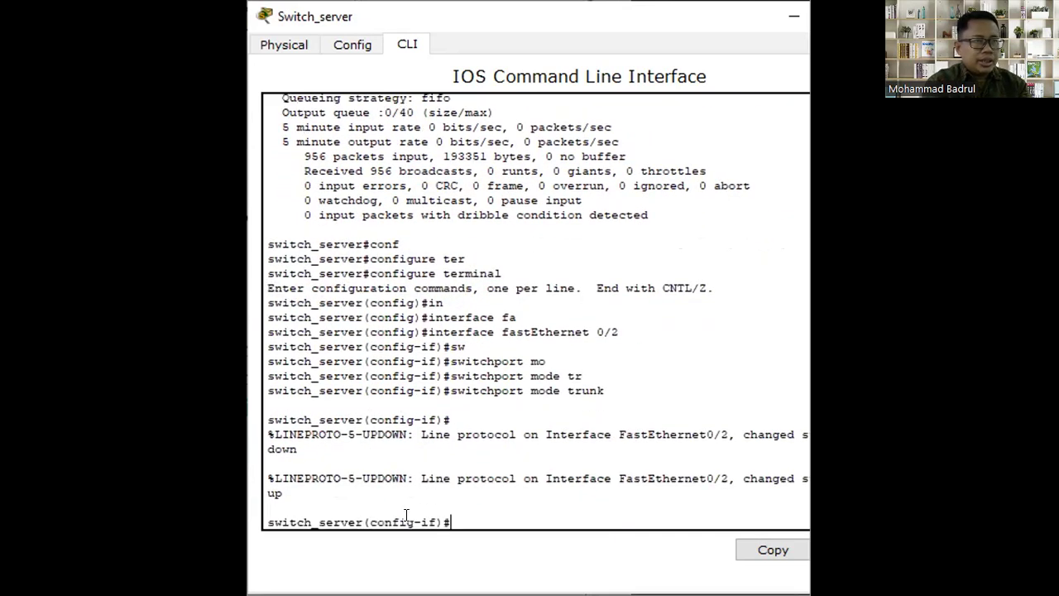
Step: Give interface fastEthernet 0/2 the description "koneksi dengan switch_client2" and return to privileged EXEC mode
type("des")
key("Tab")
type("koneks")
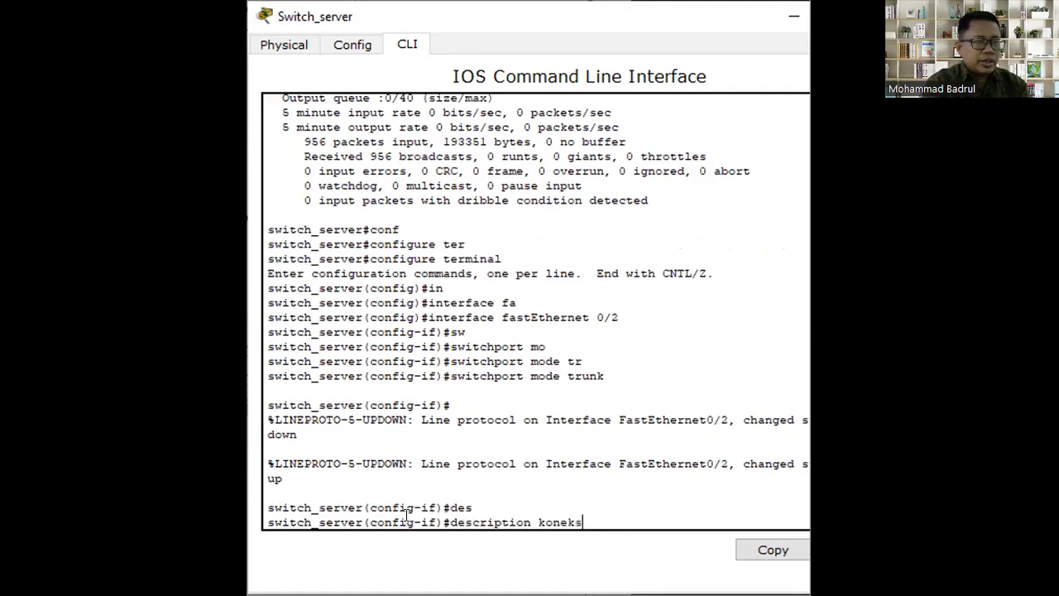
type("i denga")
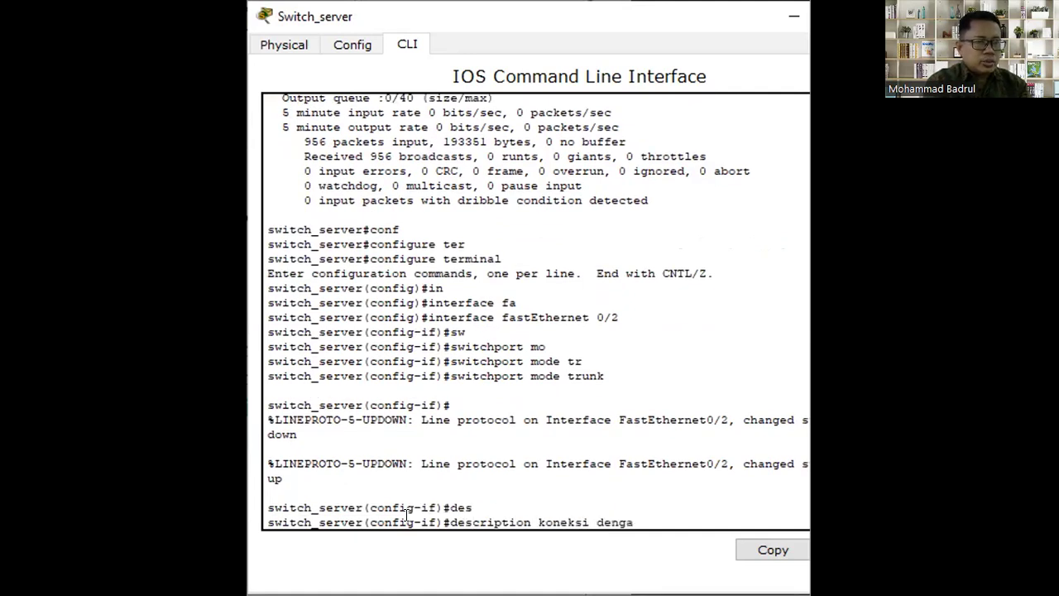
type("n switch")
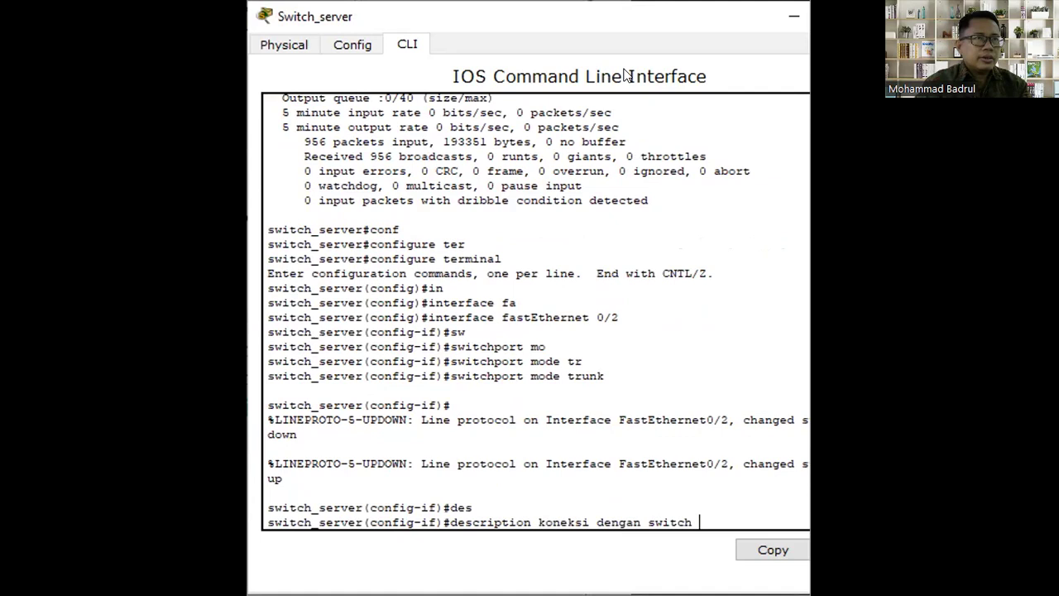
left_click_drag(484, 24, 402, 33)
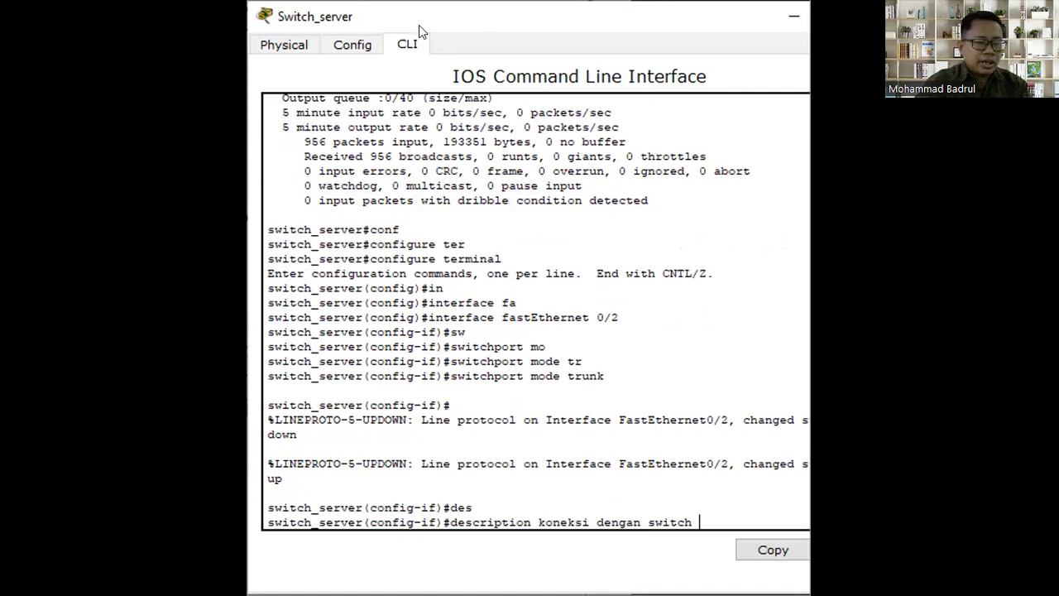
type("cline")
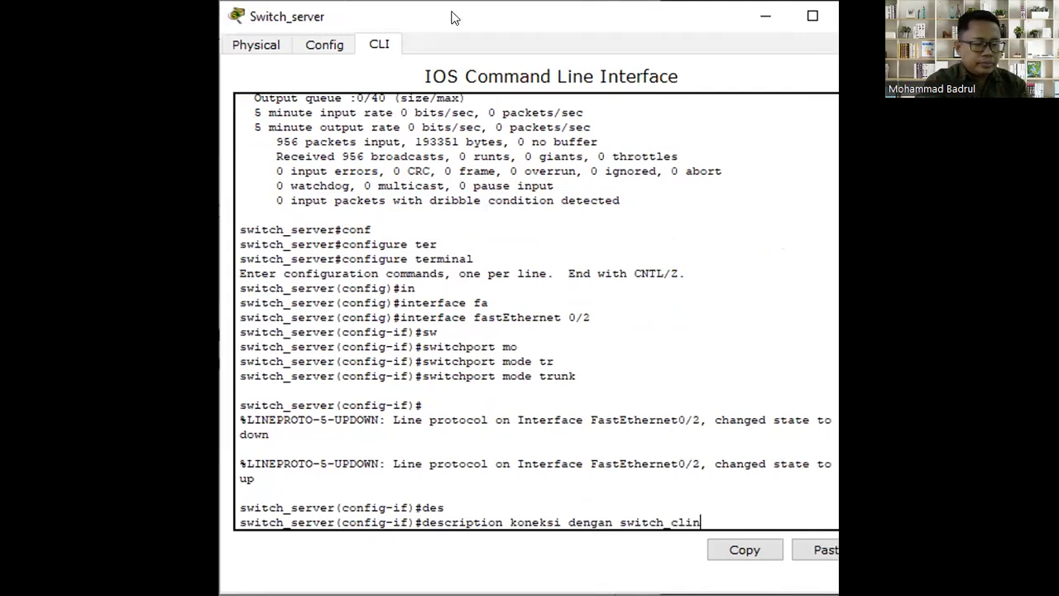
key("BackSpace")
key("BackSpace")
type("ent2")
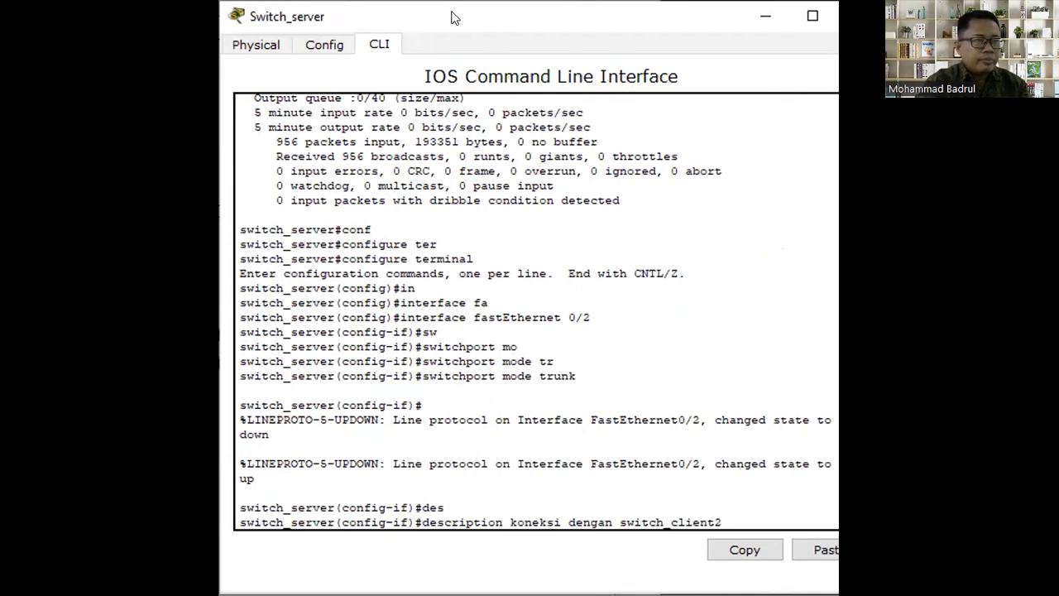
key("Return")
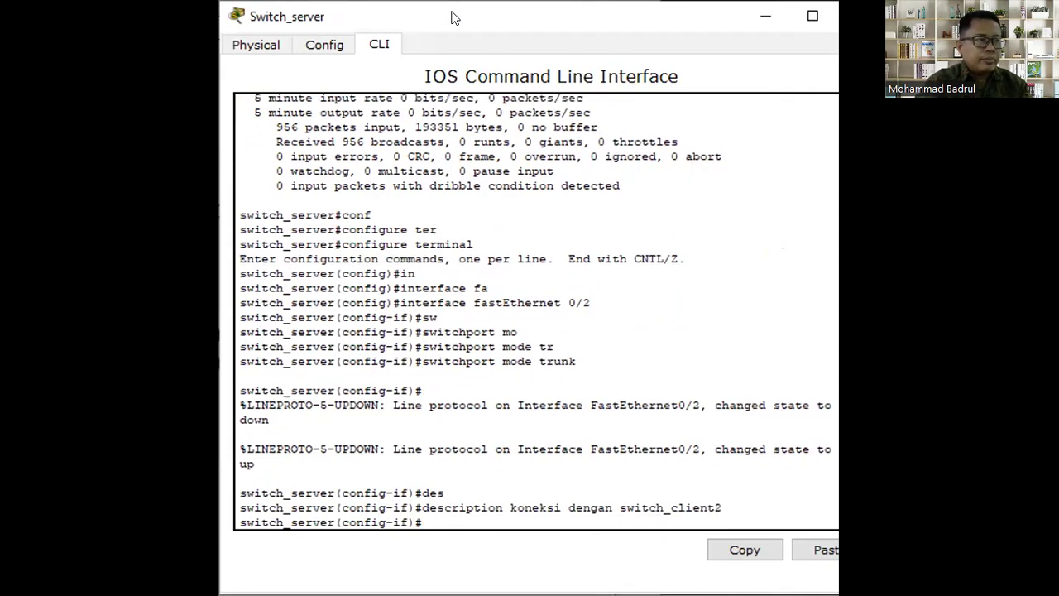
type("end")
key("Return")
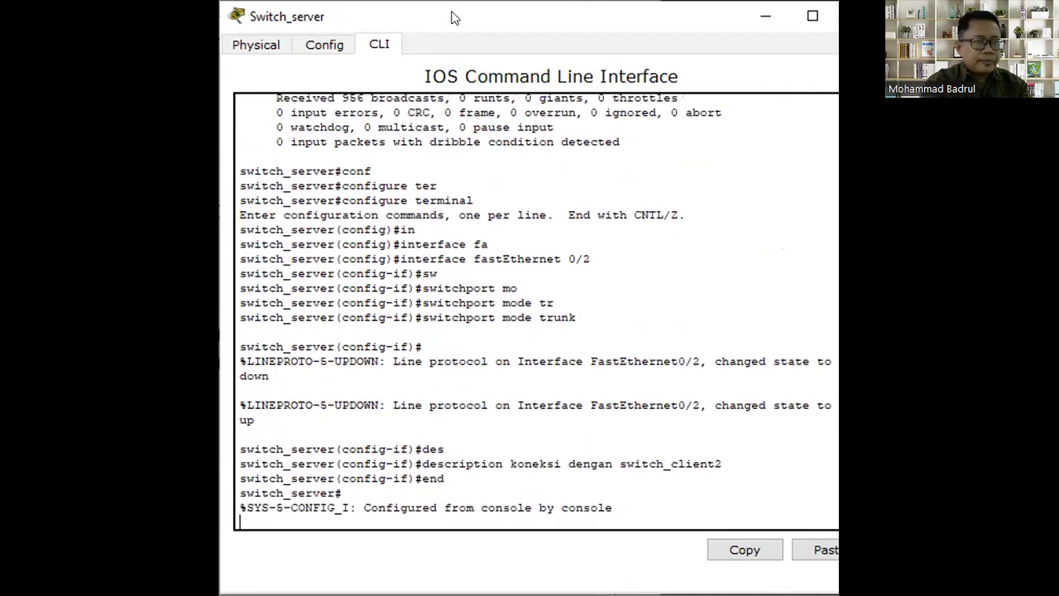
key("Return")
Step: Show the details of interface fastEthernet 0/2 on Switch_server, check its line protocol status and description, and close the paged output
type("sh")
key("Tab")
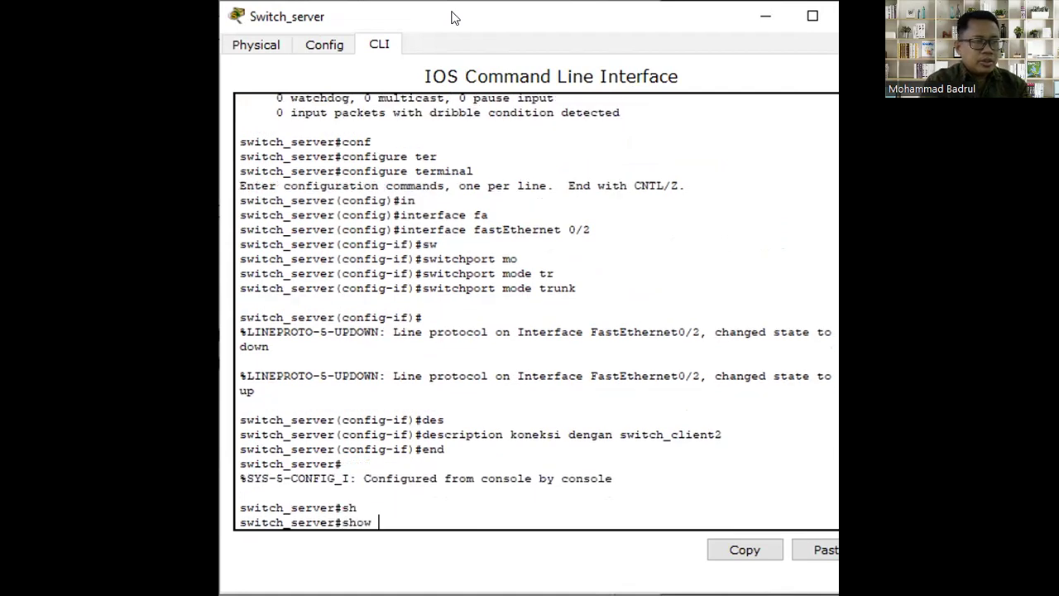
type("in")
key("Tab")
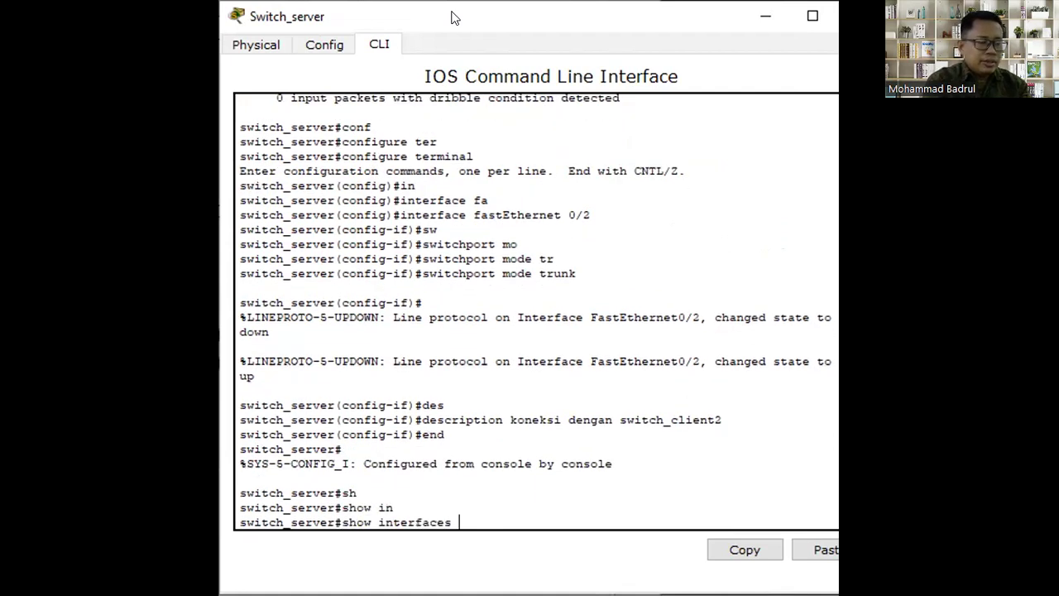
type("fa")
key("Tab")
type("0.")
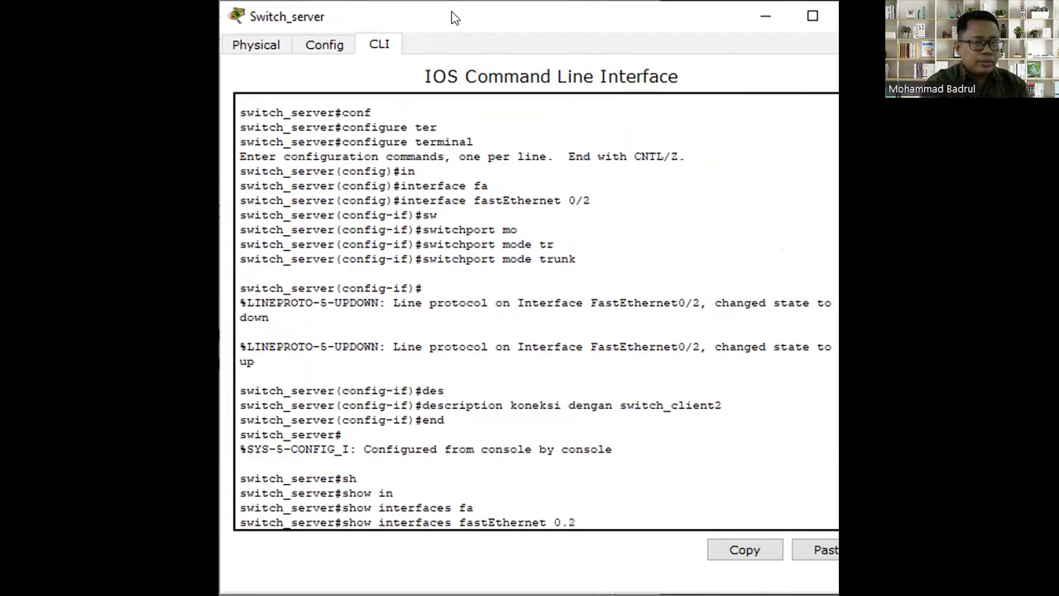
type("/2")
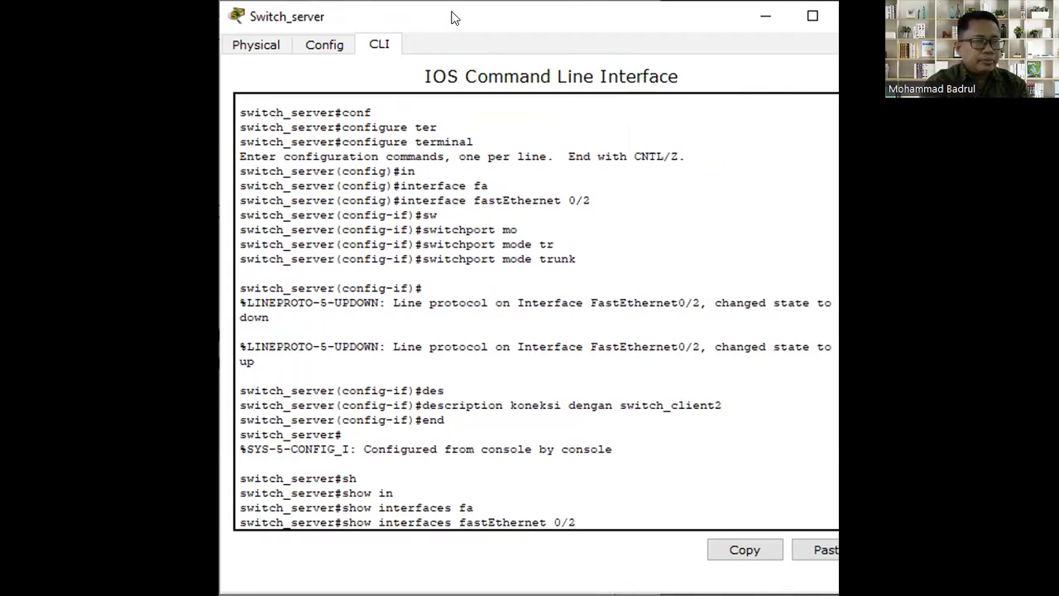
key("Return")
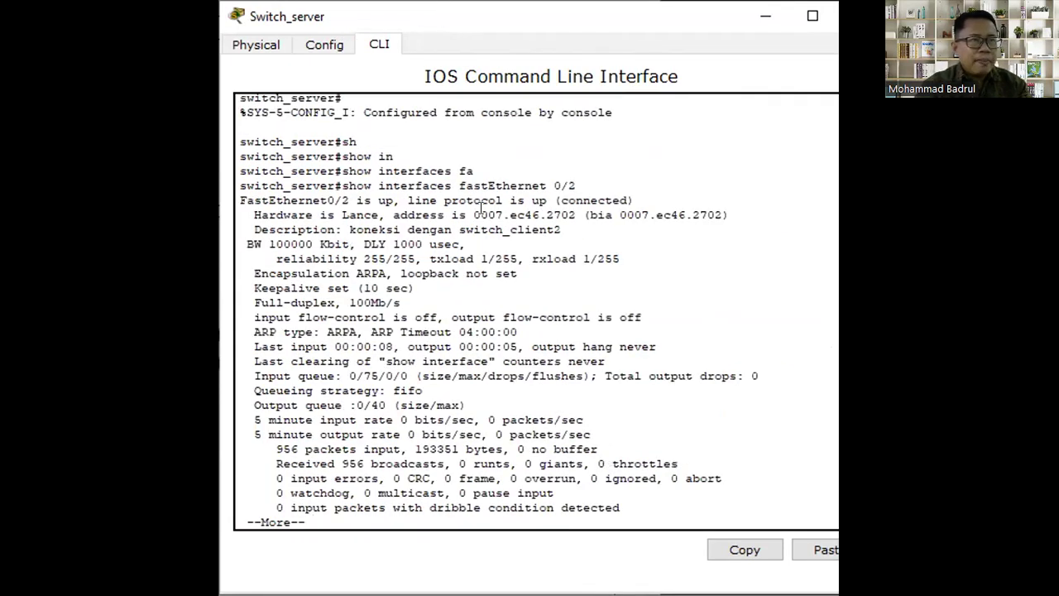
left_click_drag(393, 200, 244, 215)
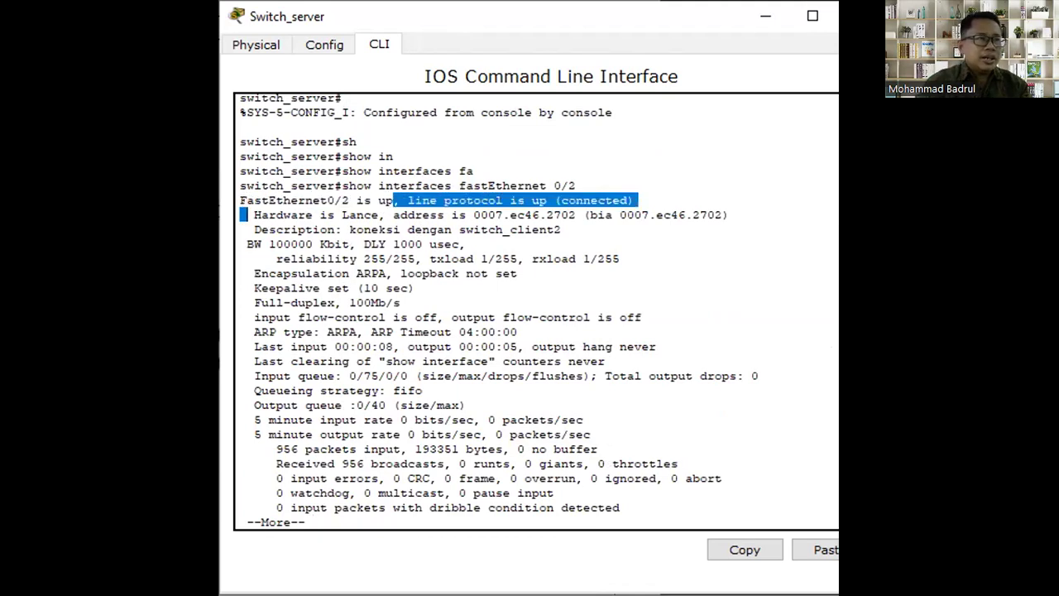
key("alt+Tab")
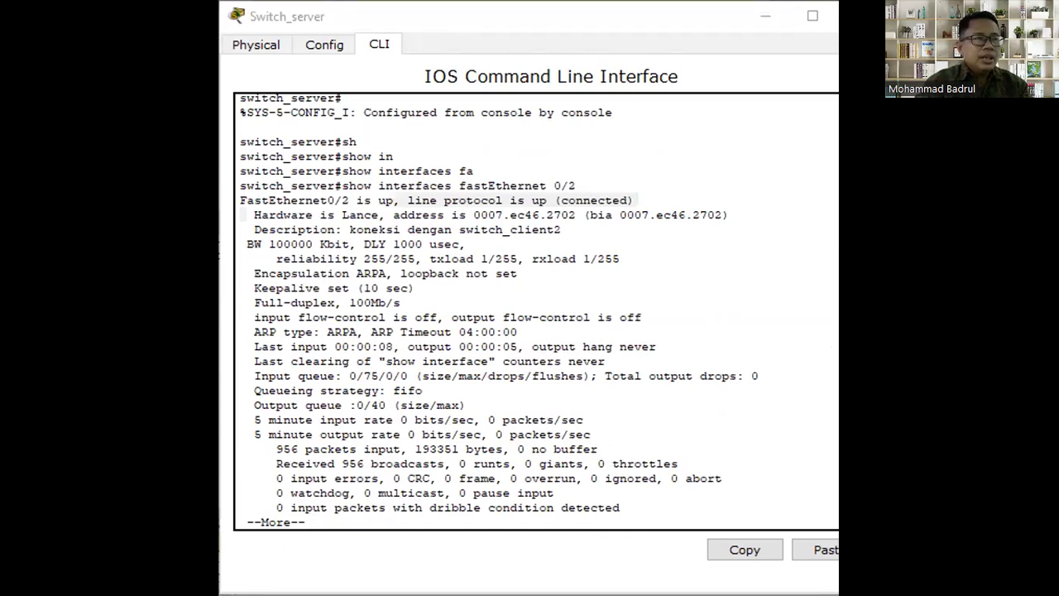
key("q")
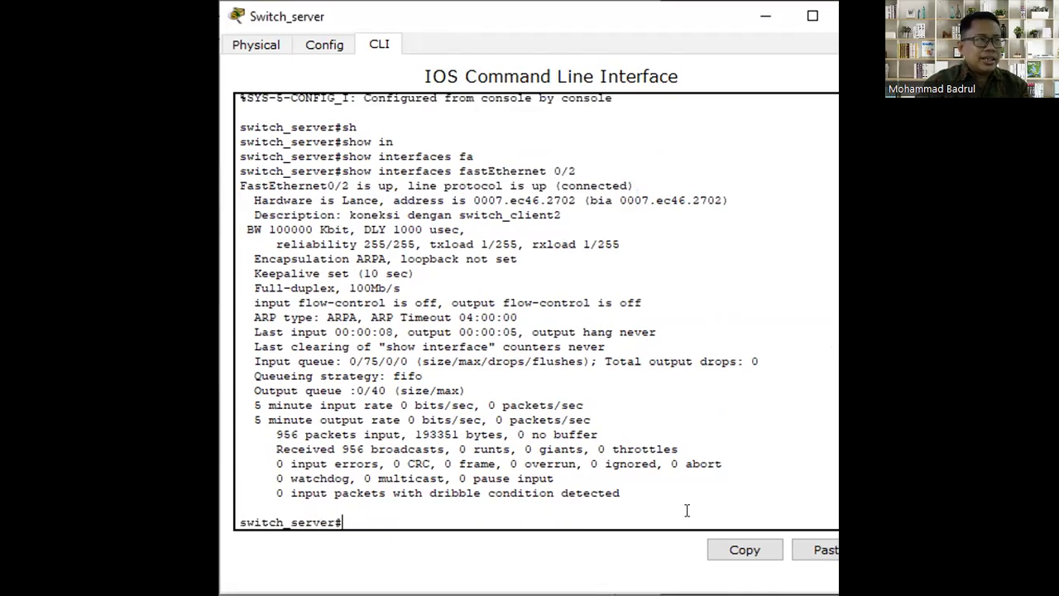
Step: Show the brief VLAN list on Switch_server and check the entries for VLANs 10, 20 and 30
type("sh")
key("Tab")
type("vl")
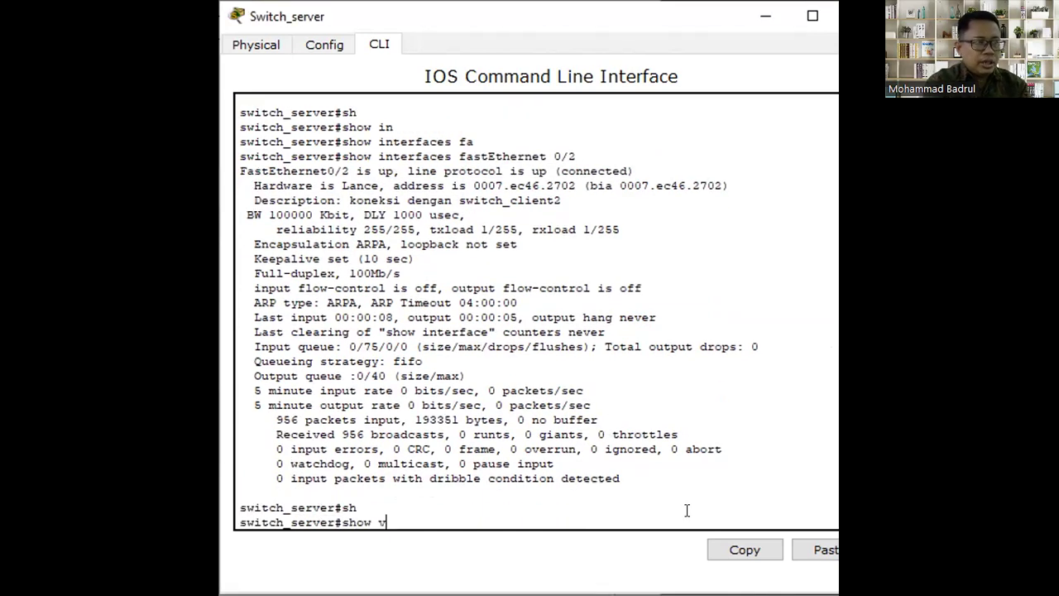
key("Tab")
type("br")
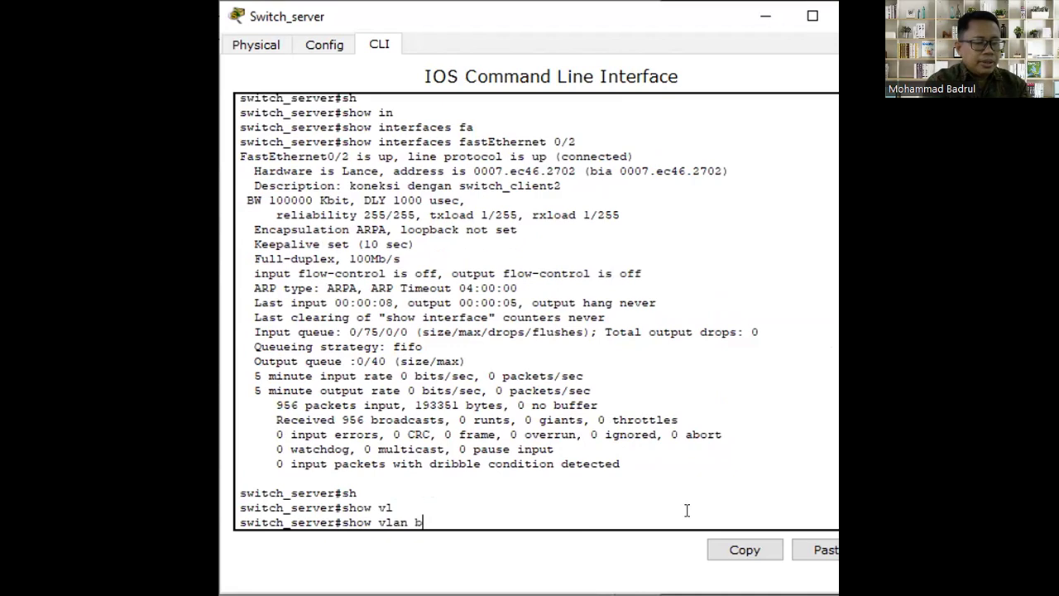
key("Tab")
key("Return")
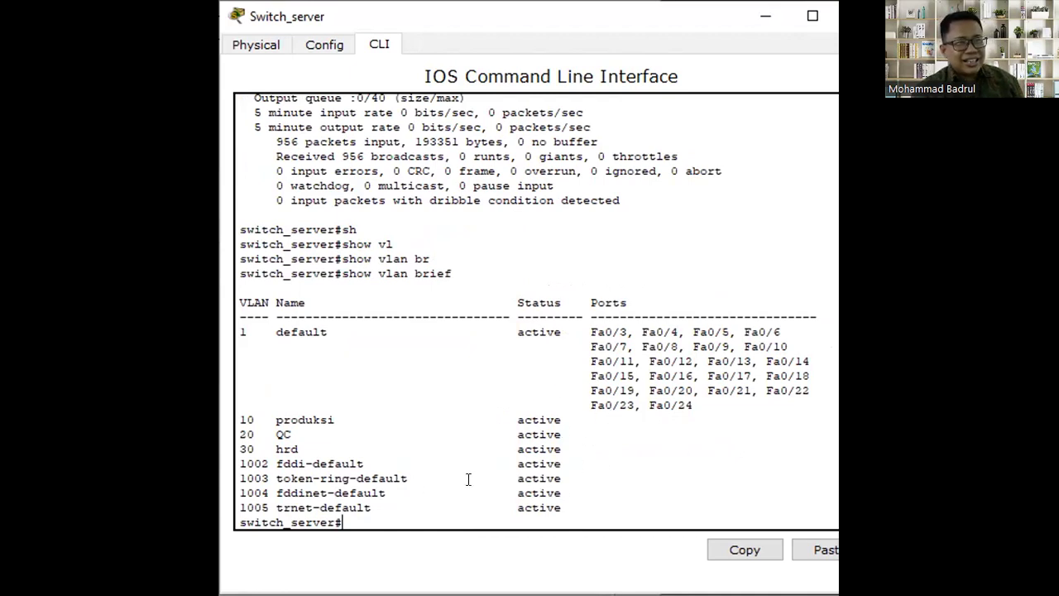
left_click_drag(240, 419, 386, 444)
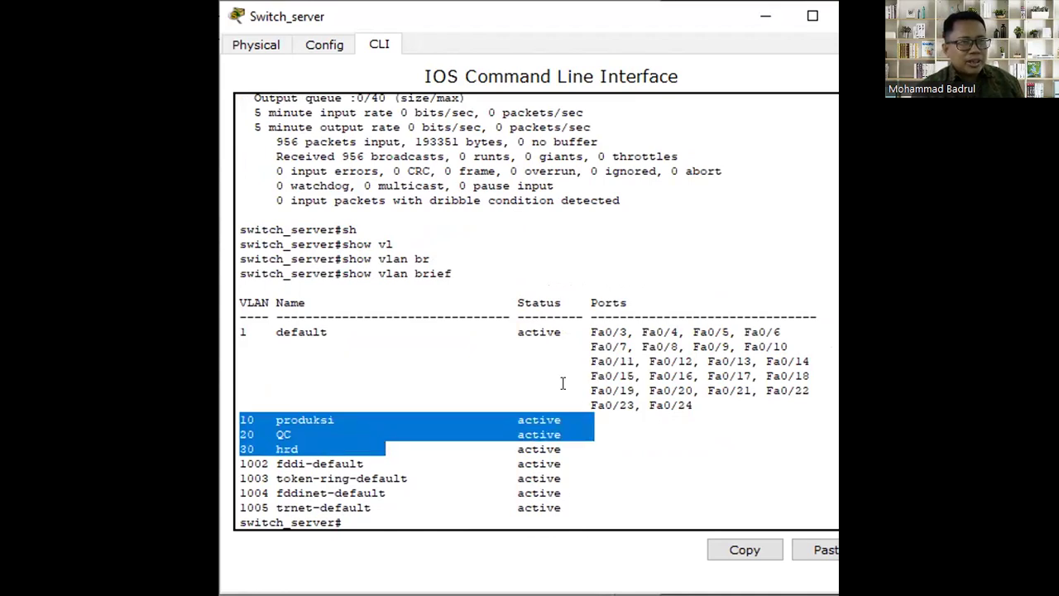
left_click_drag(575, 448, 230, 418)
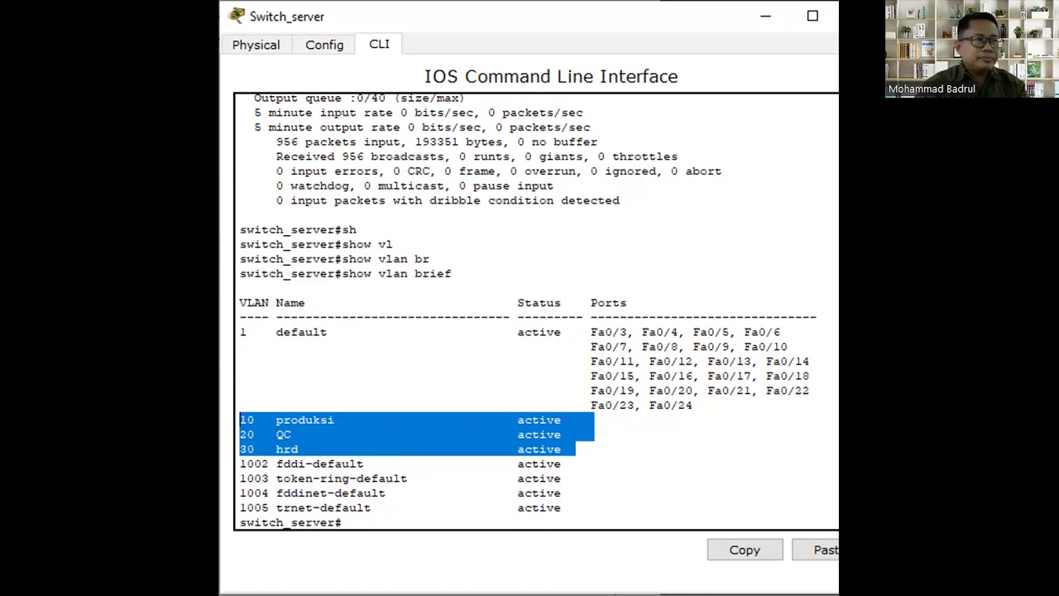
Step: Switch to Switch_client1's command line and enter interface configuration mode for fastEthernet 0/1 through global configuration mode
key("alt+Tab")
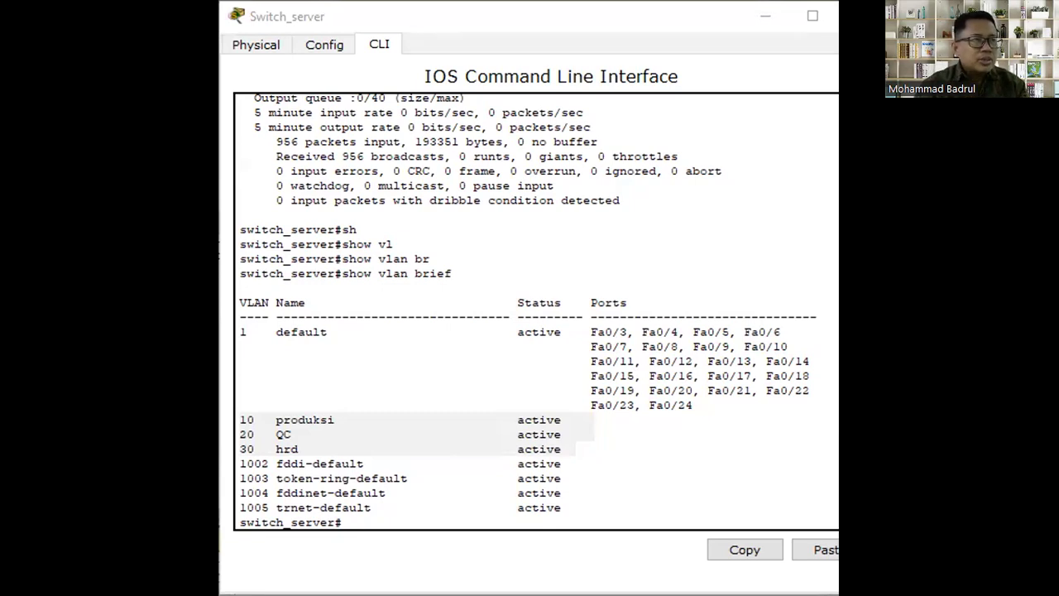
key("alt+Tab")
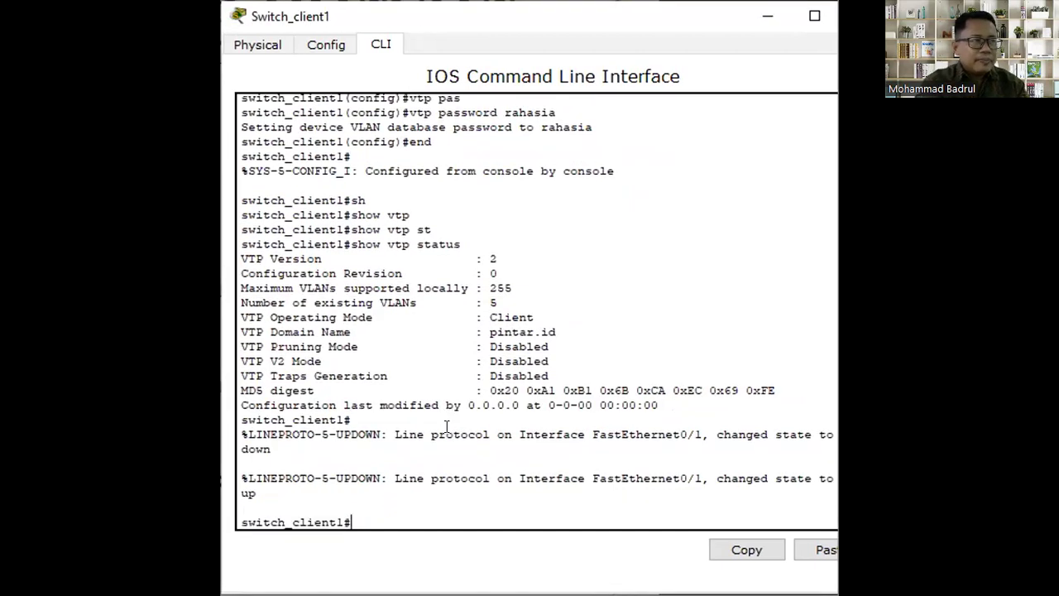
type("conf")
key("Tab")
type("ter")
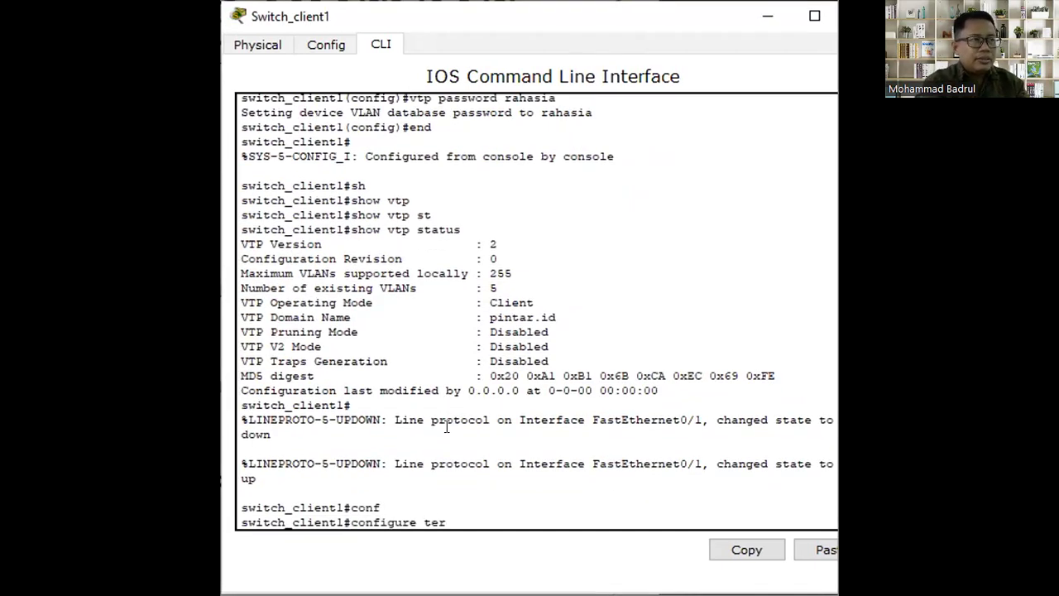
key("Tab")
key("Return")
type("in")
key("Tab")
type("fa")
key("Tab")
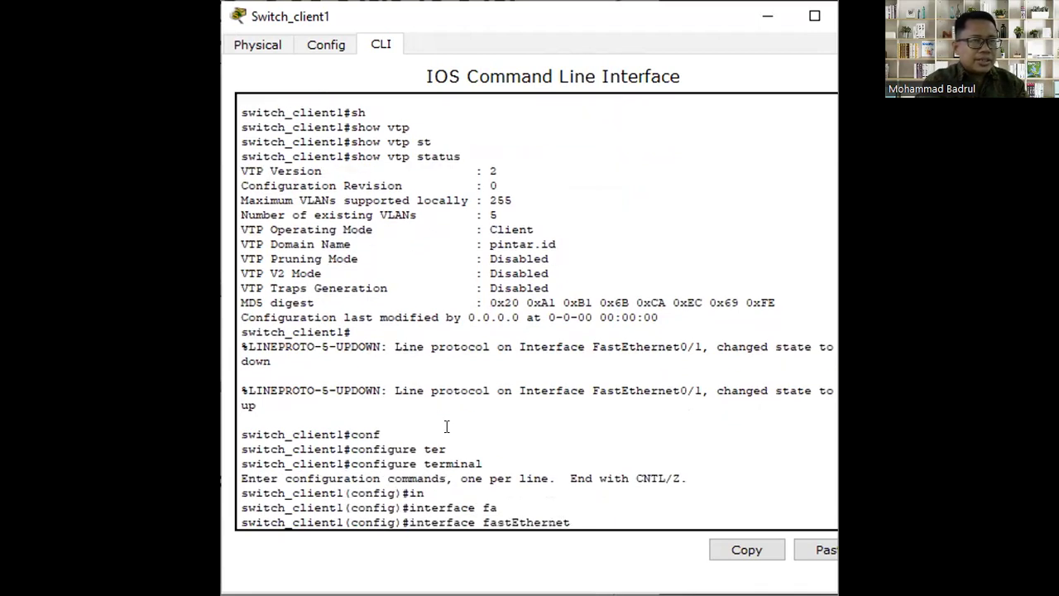
type("0/1")
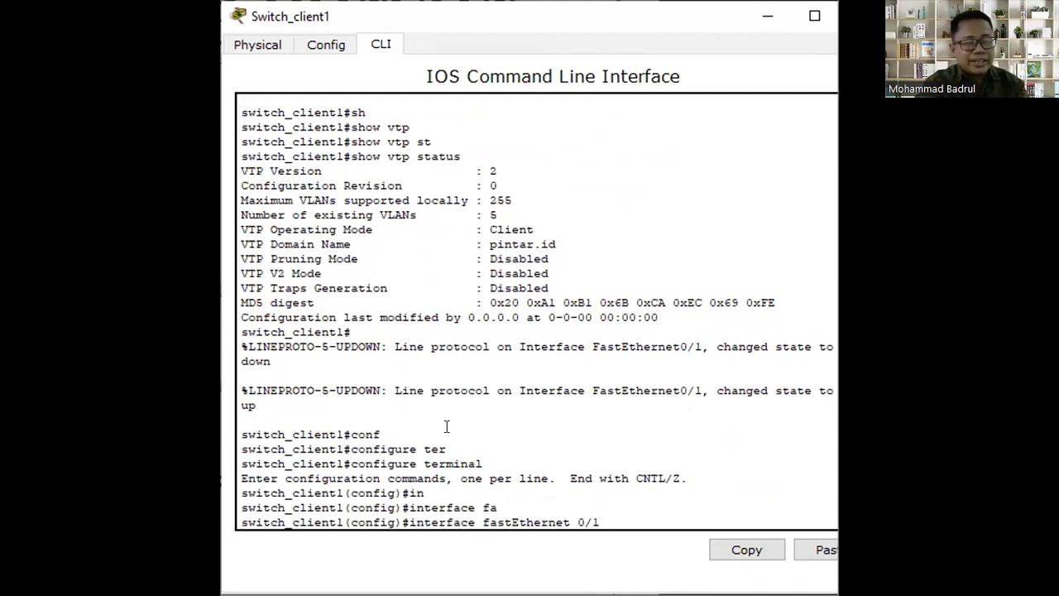
key("Return")
Step: Set the switchport mode of interface fastEthernet 0/1 on Switch_client1 to trunk
type("switch_client1(config-if)#s")
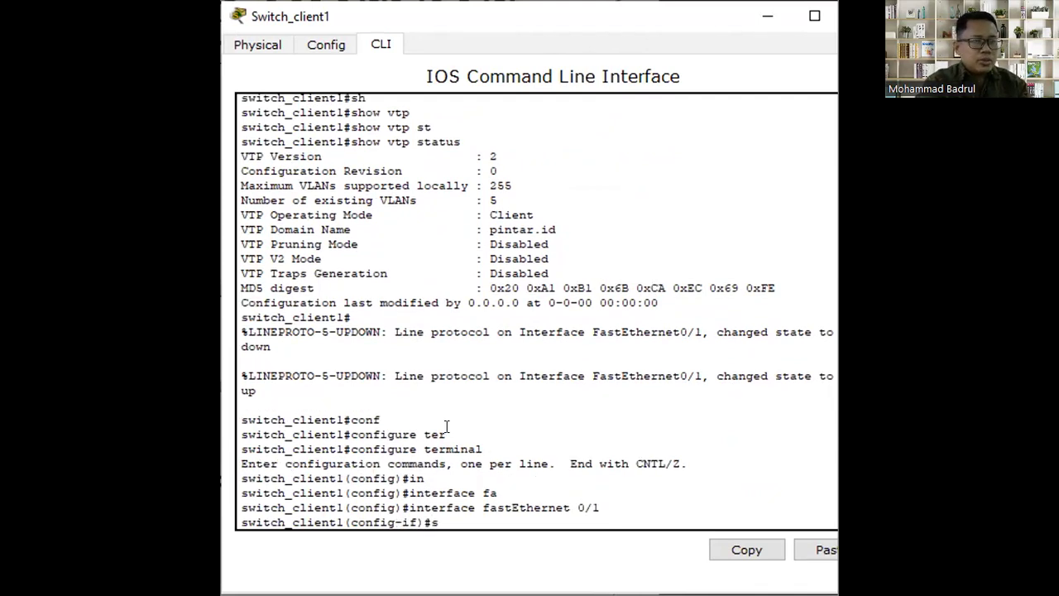
key("Tab")
type("mo")
key("Tab")
type("tr")
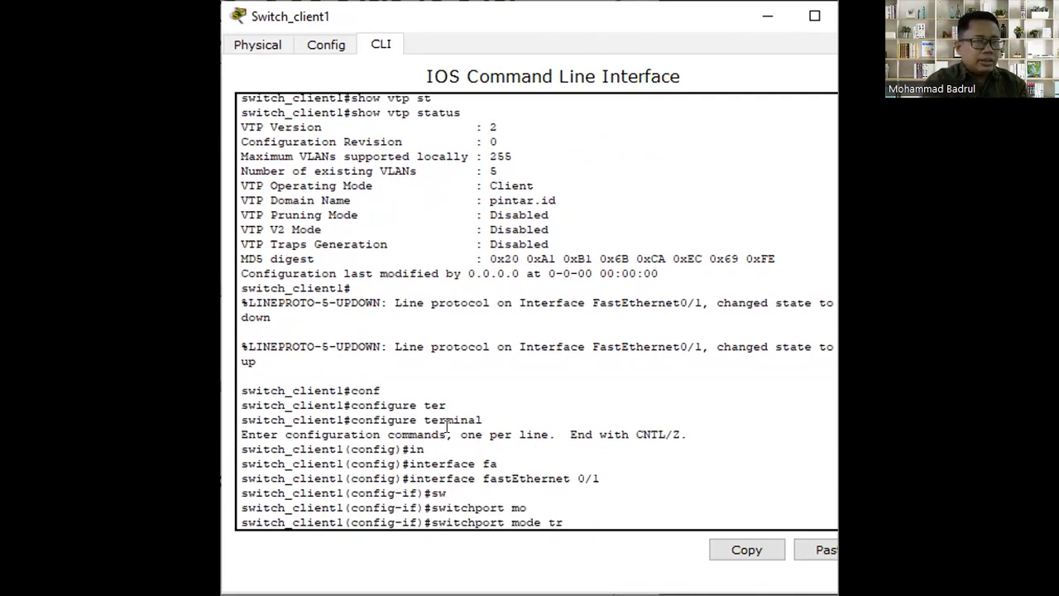
key("Tab")
key("Return")
Step: Give interface fastEthernet 0/1 on Switch_client1 the description "koneksi dengan switch_server" and return to privileged EXEC mode
type("des")
key("Tab")
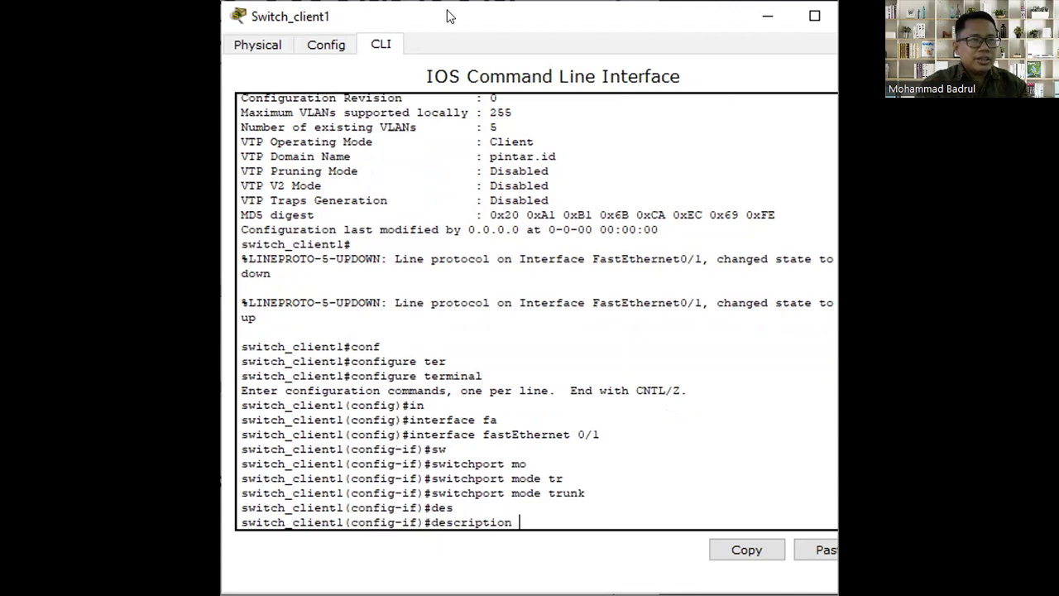
type("koneksi d")
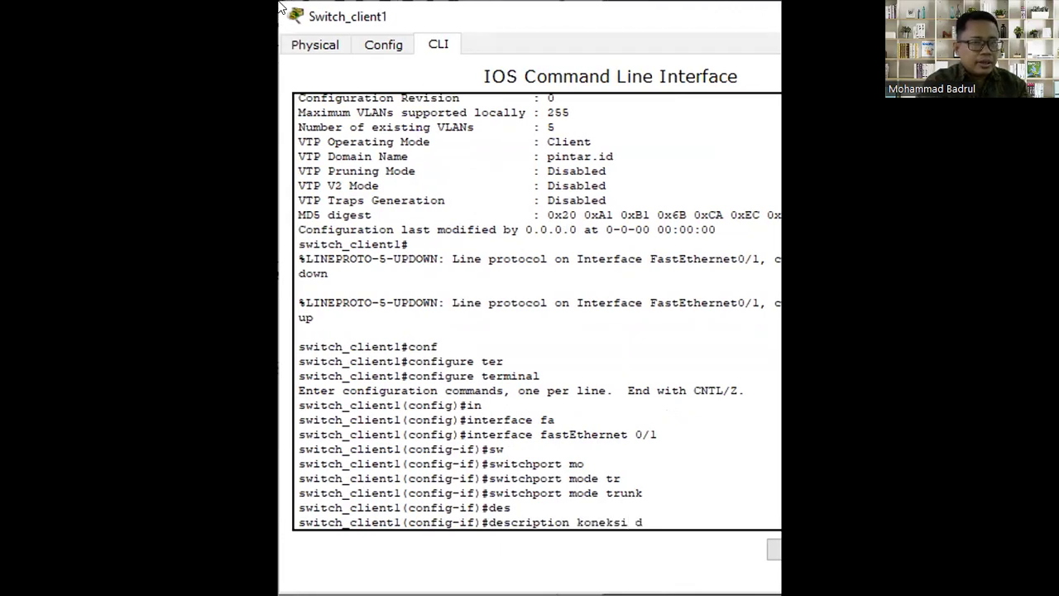
type("engan swi")
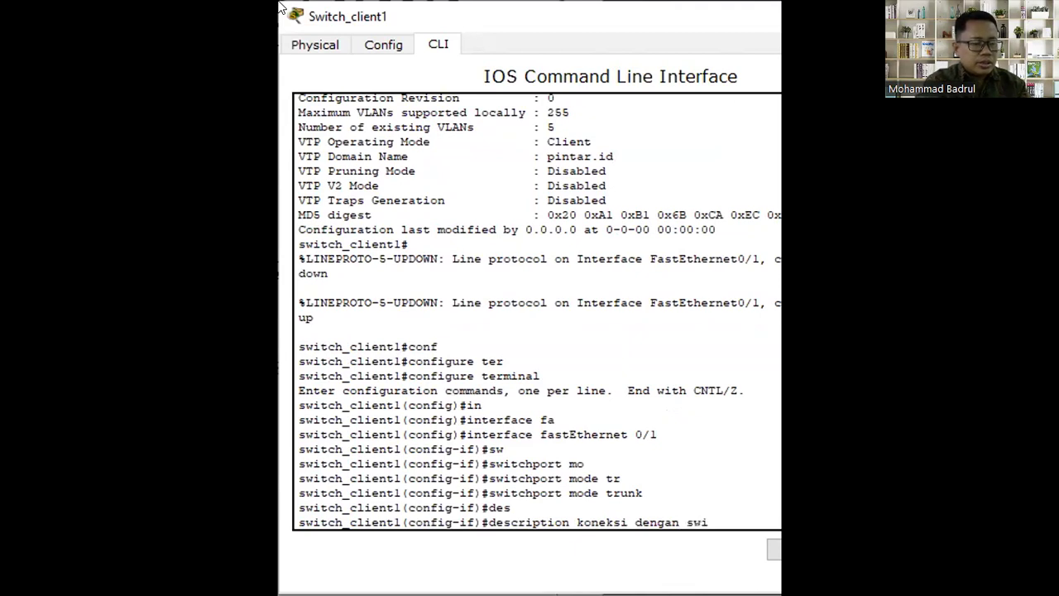
type("tch_server")
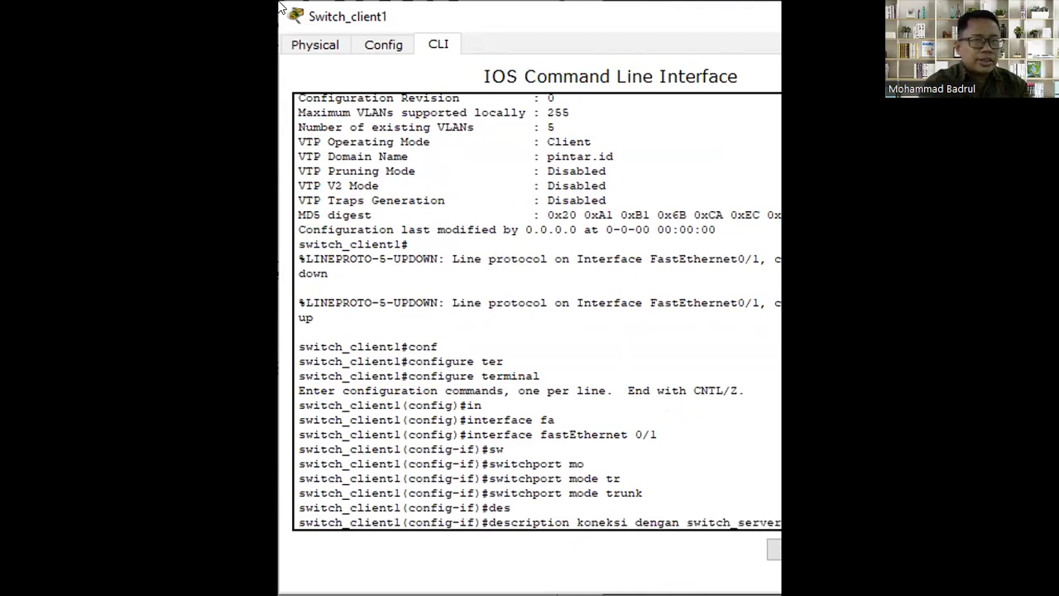
key("Return")
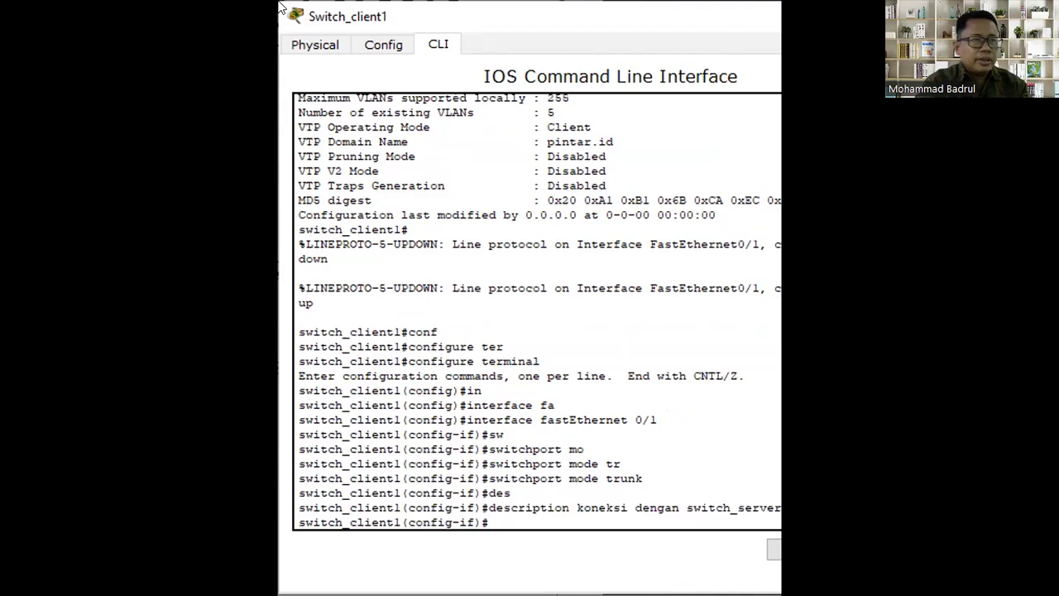
type("end")
key("Return")
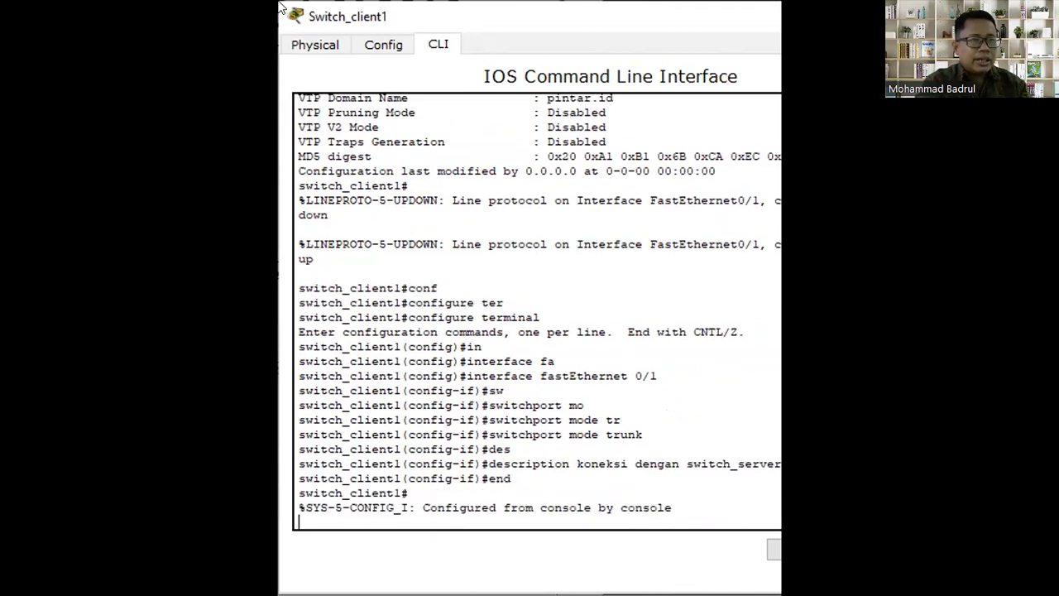
key("Return")
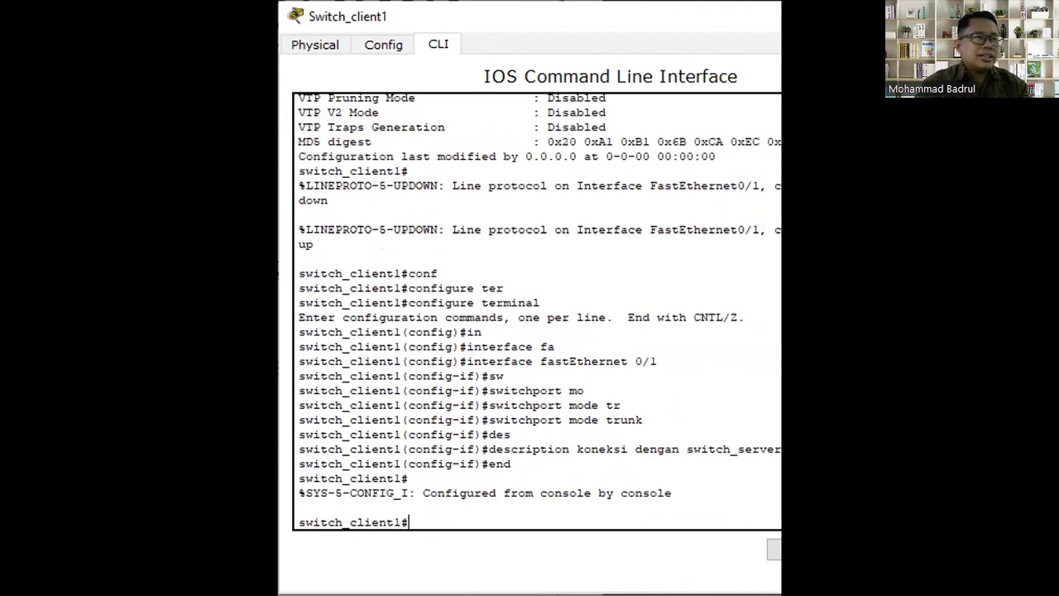
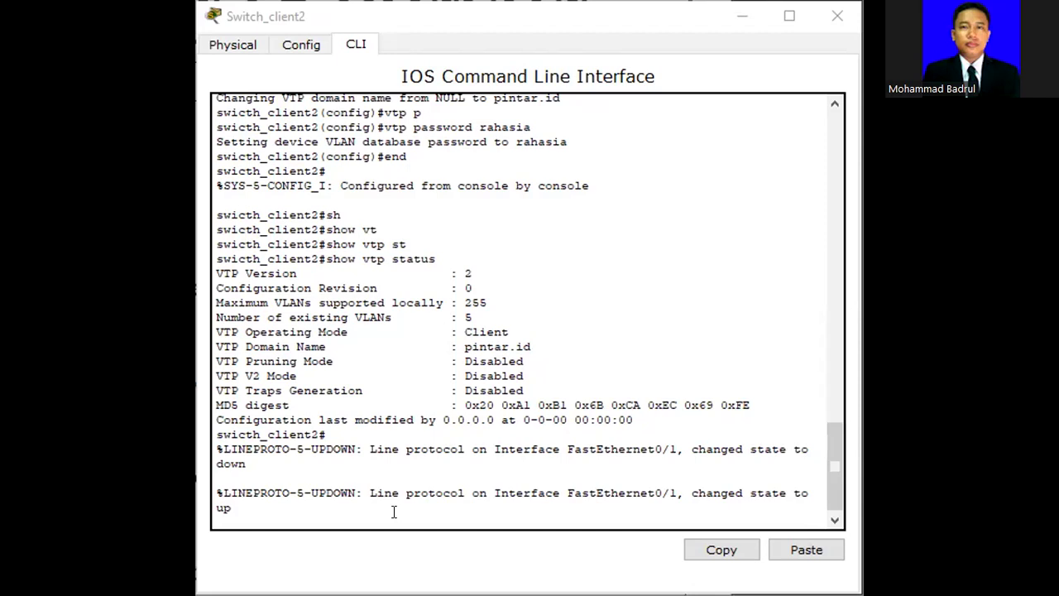
Step: On Switch_client2, enter interface configuration mode for fastEthernet 0/1 through global configuration mode
key("Return")
type("conf")
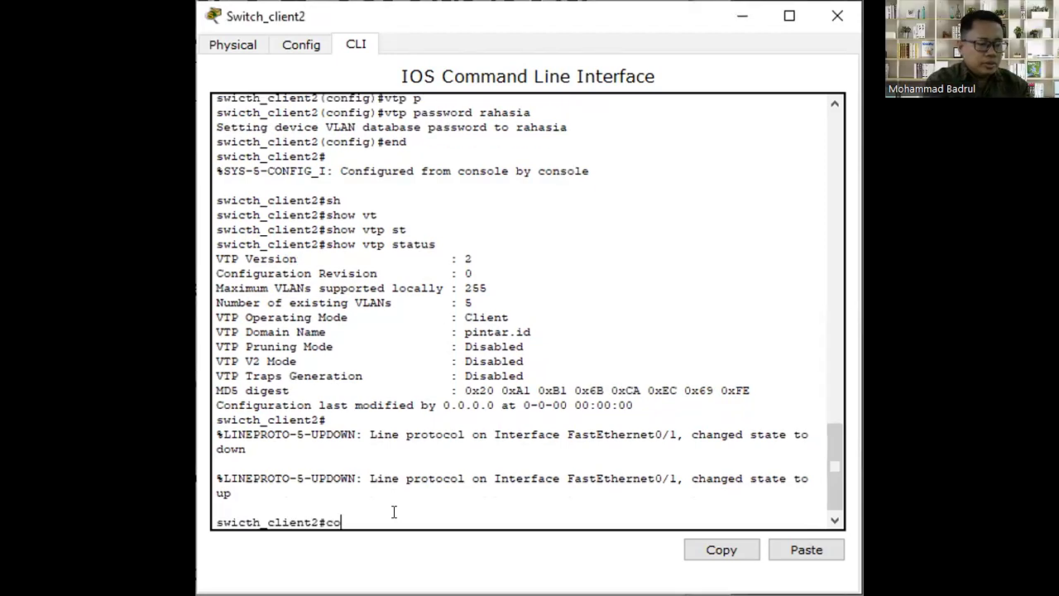
key("Tab")
type("ter")
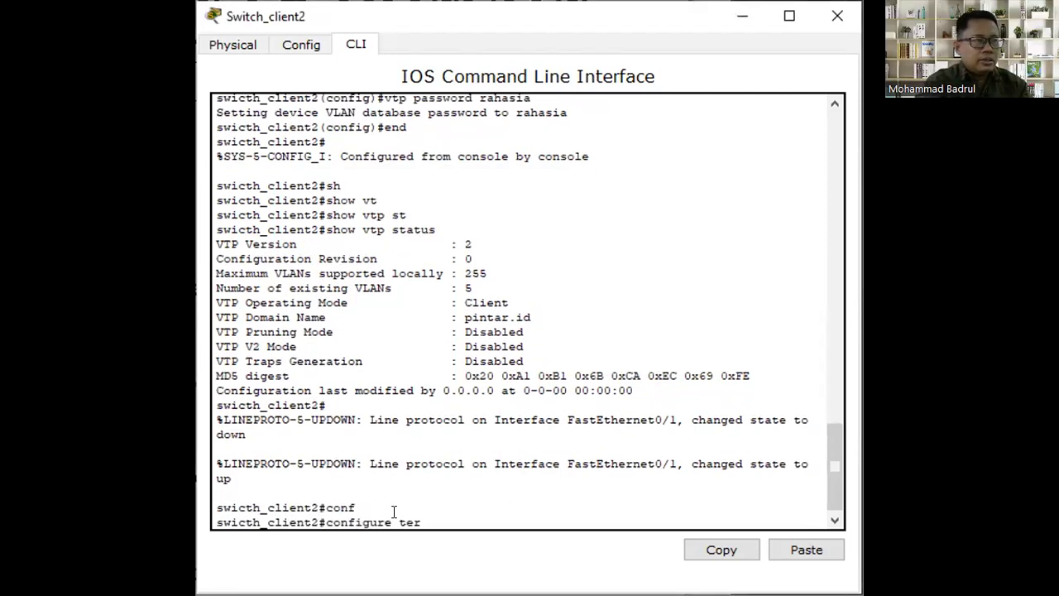
key("Tab")
key("Return")
type("inte")
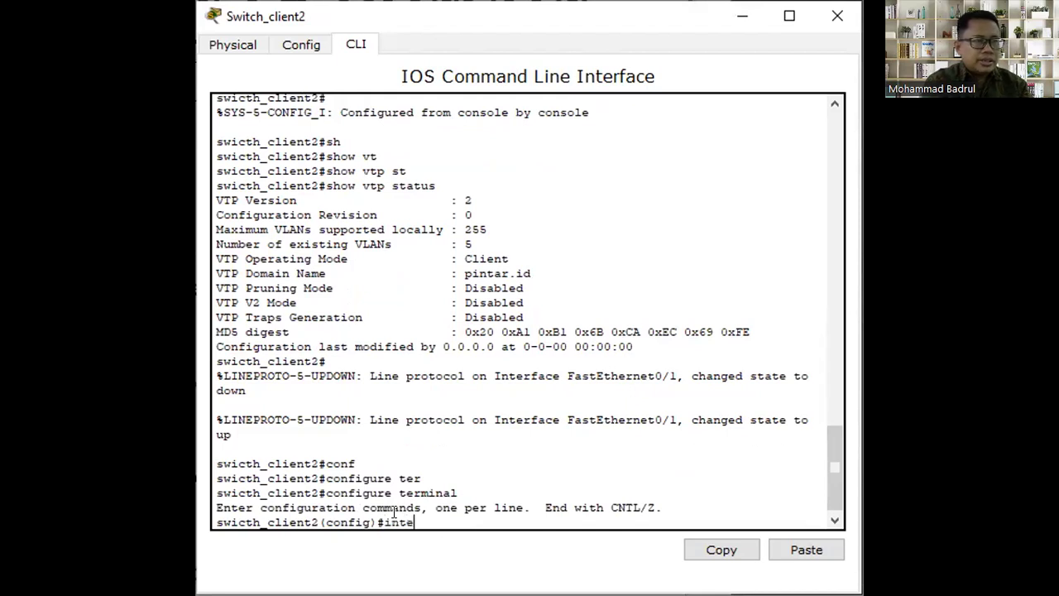
key("Tab")
type("fa")
key("Tab")
type("0/1")
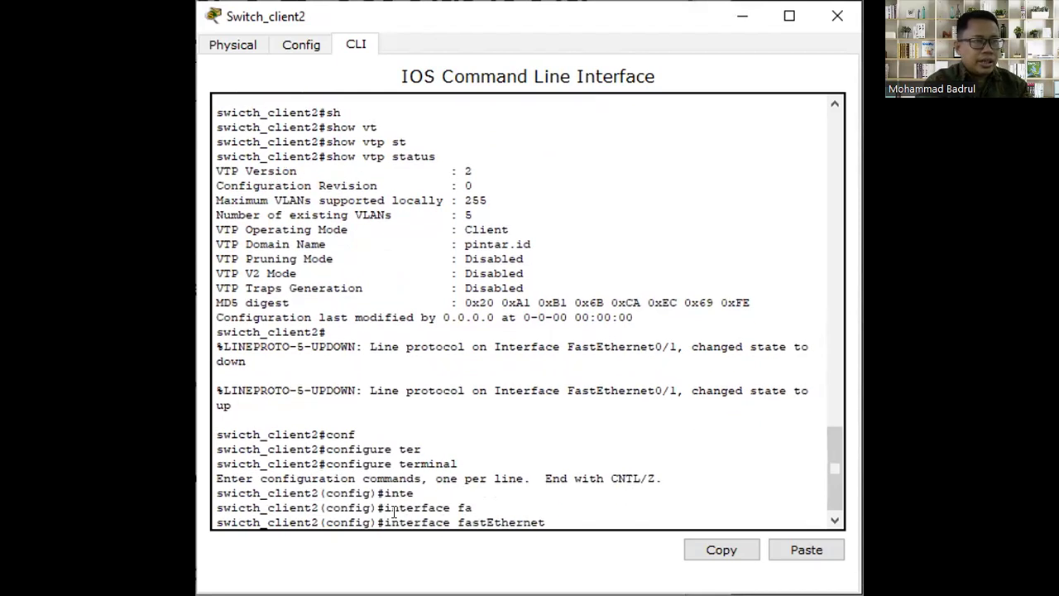
key("Return")
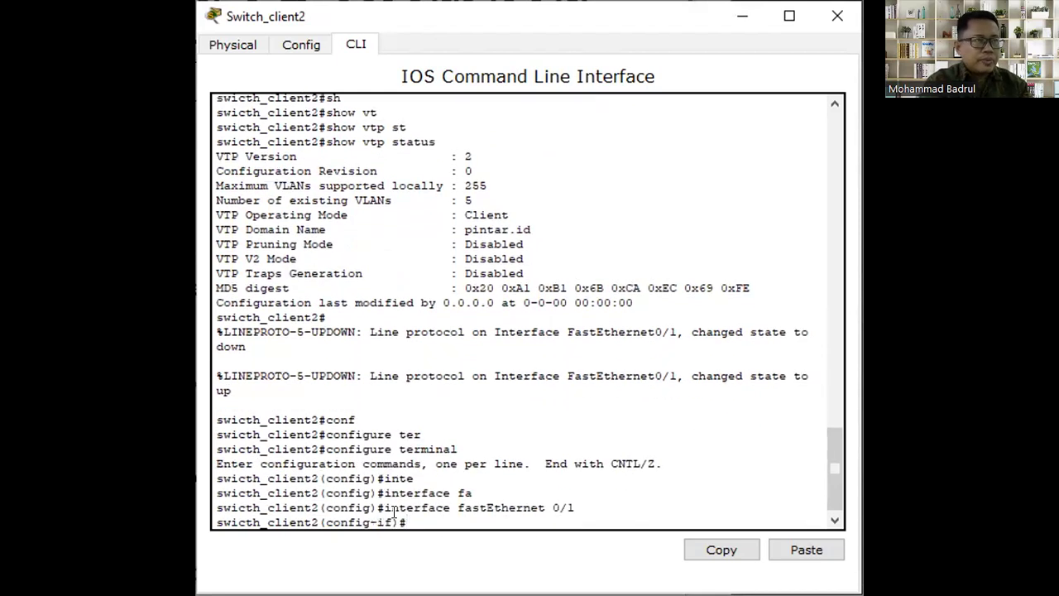
Step: Set the switchport mode of interface fastEthernet 0/1 on Switch_client2 to trunk
type("sw")
key("Tab")
type("mo")
key("Tab")
type("tr")
key("Tab")
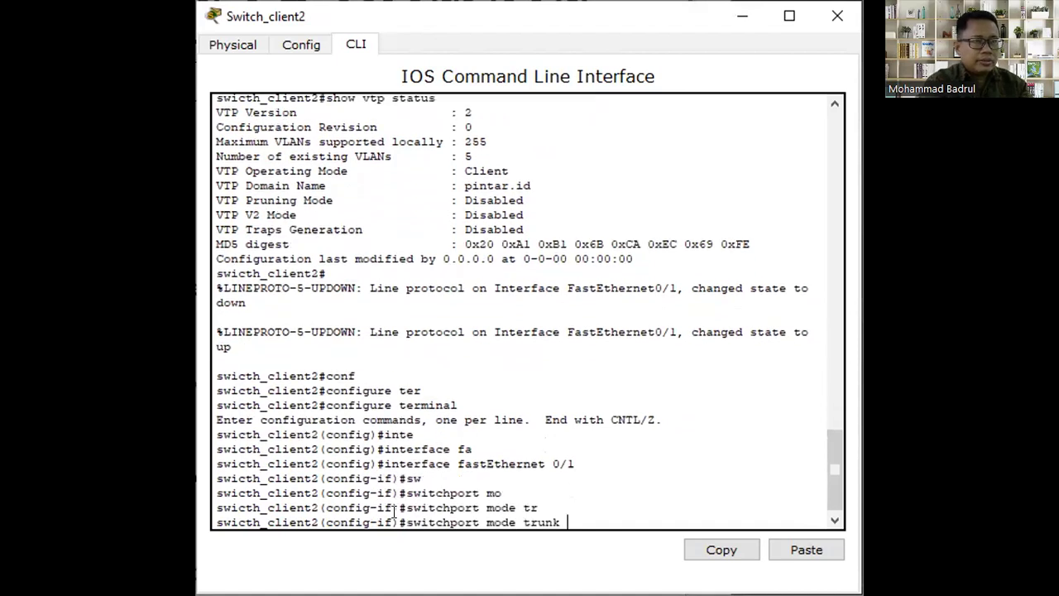
key("Return")
Step: Give interface fastEthernet 0/1 on Switch_client2 the description "koneksi dengan switch_server" and return to privileged EXEC mode
type("des")
key("Tab")
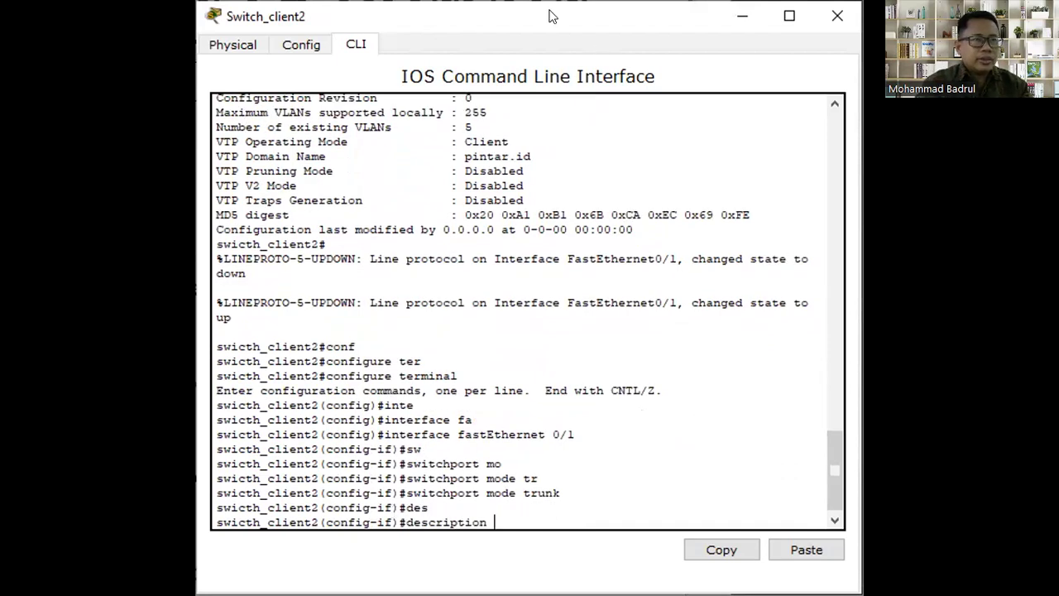
left_click_drag(550, 10, 566, 10)
type("koneksi")
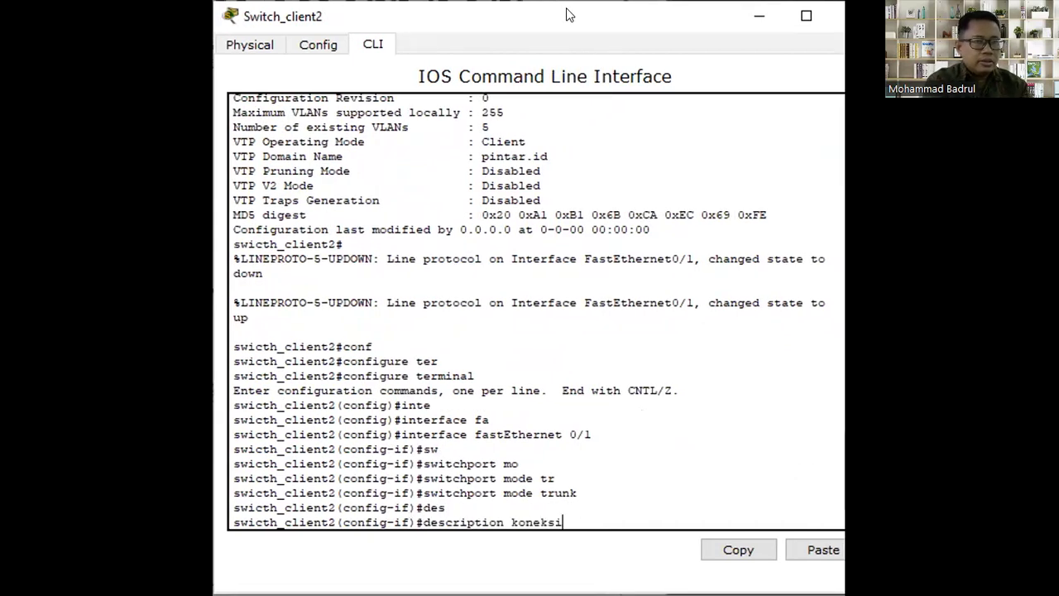
type(" dengan switch_server")
key("Return")
type("end")
key("Return")
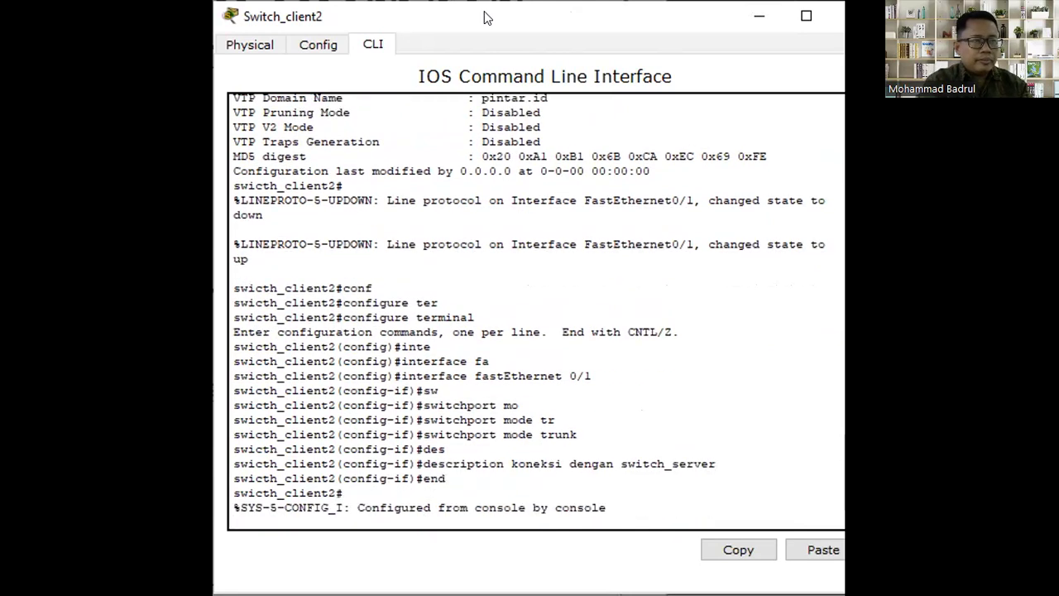
key("Return")
Step: Show the details of interface fastEthernet 0/2 on Switch_client2, check its line protocol status, and close the paged output
type("sh")
key("Tab")
type("int")
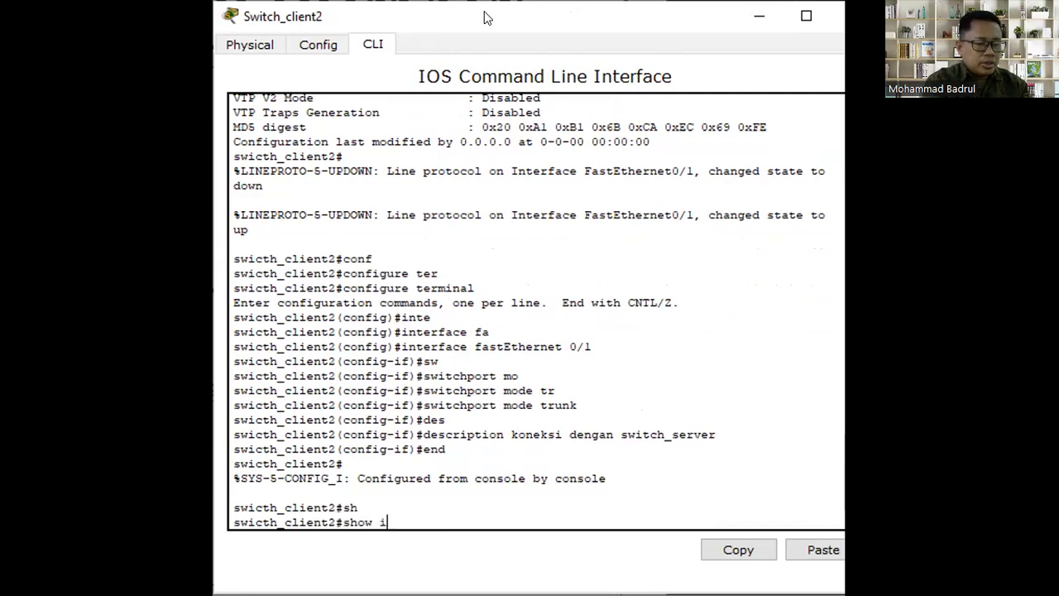
key("Tab")
type("fa")
key("Tab")
type("0/2")
key("Return")
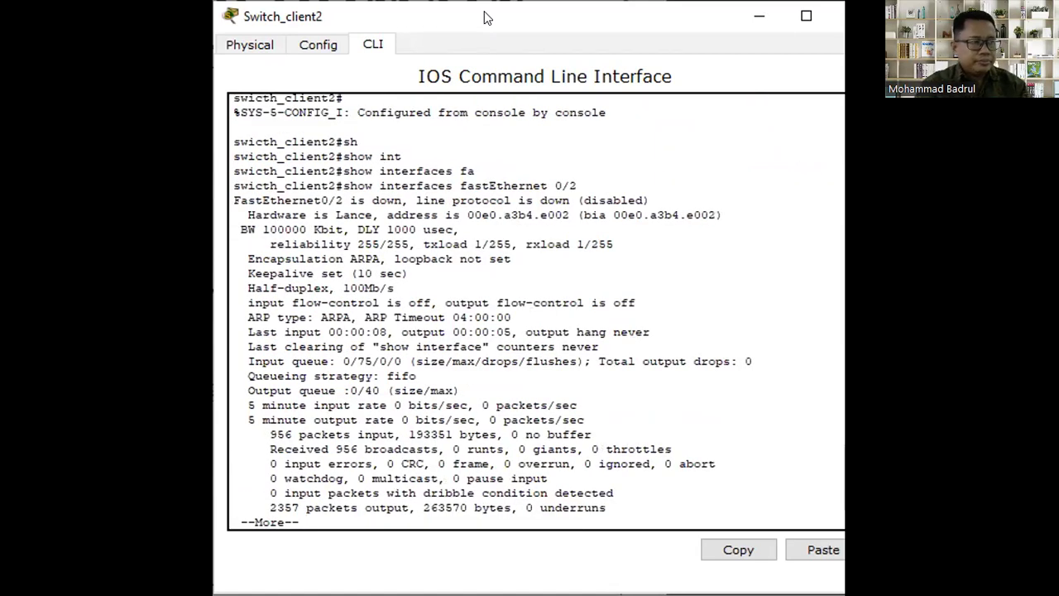
key("q")
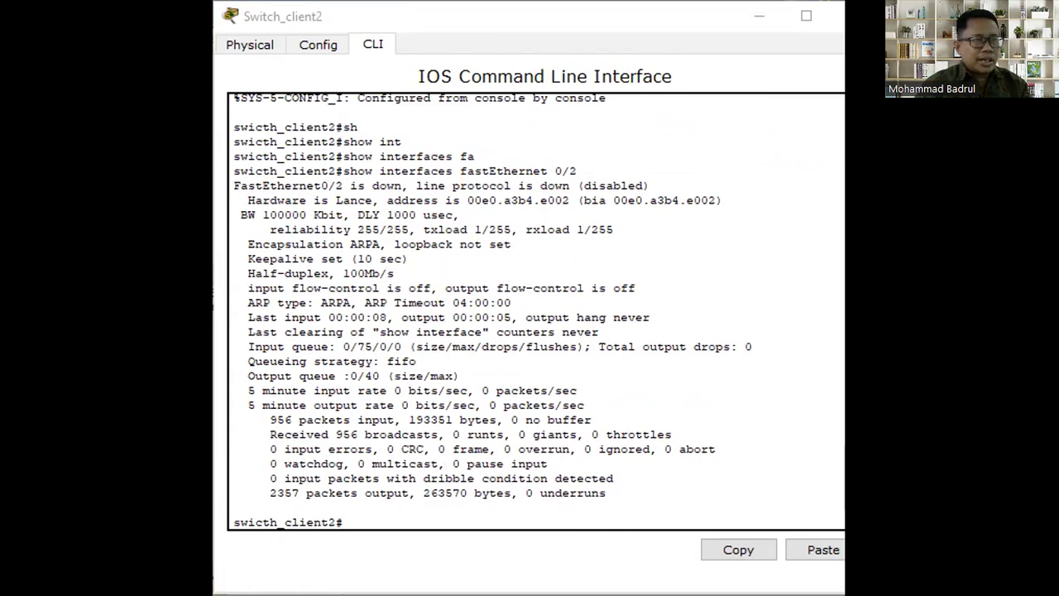
Step: Check the port labels in the network topology and enter global configuration mode on Switch_client1
key("alt+Tab")
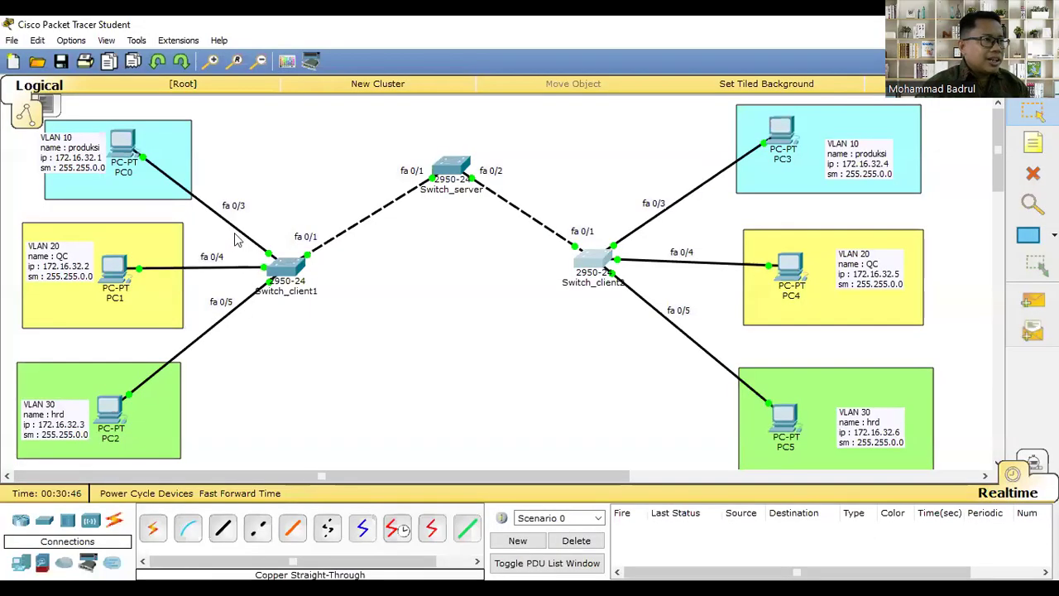
left_click_drag(71, 149, 71, 171)
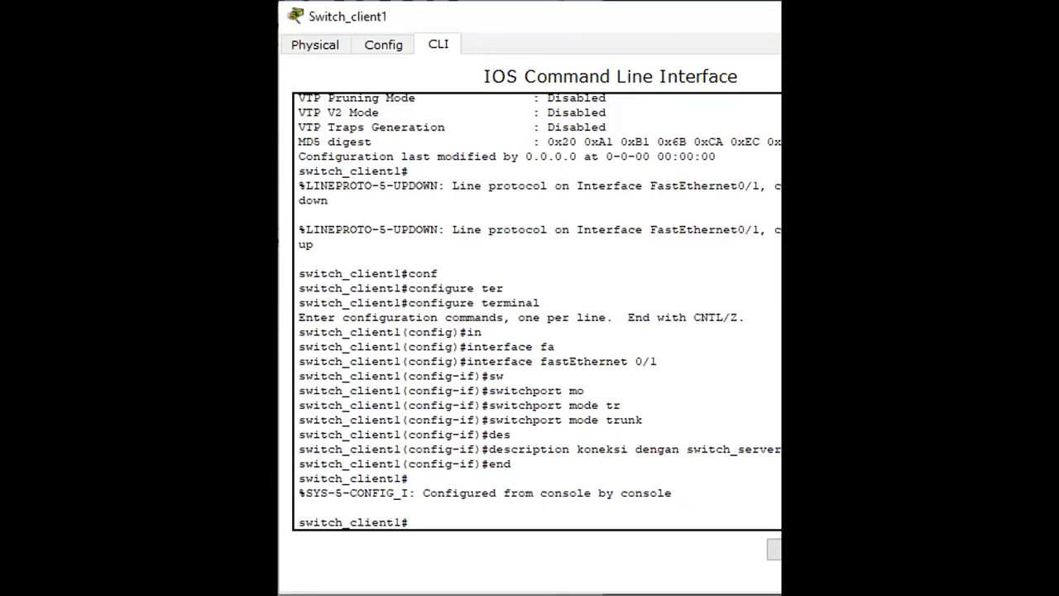
type("conf")
key("Tab")
type("ter")
key("Tab")
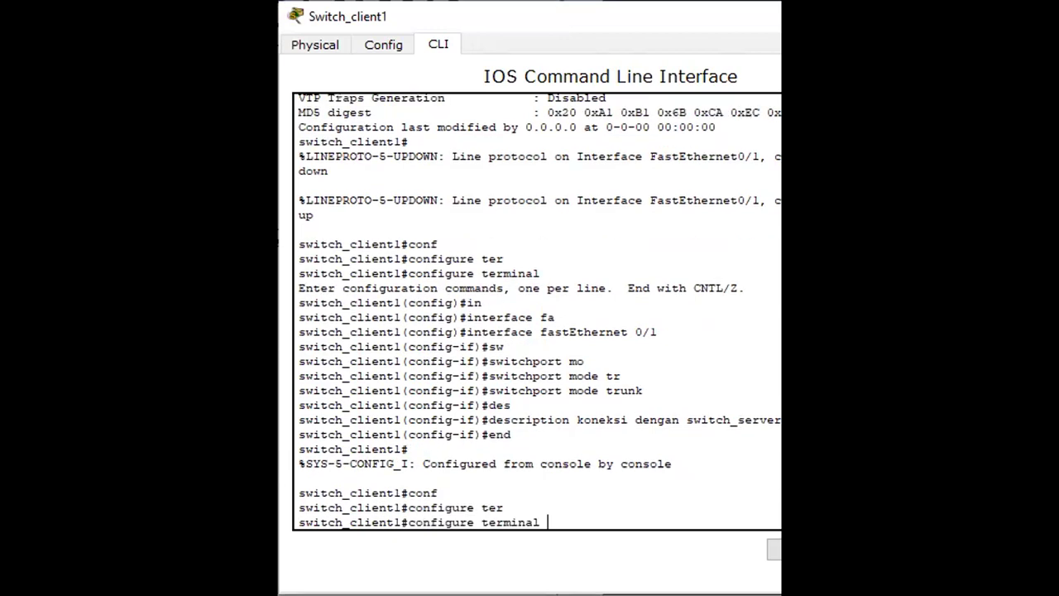
key("Return")
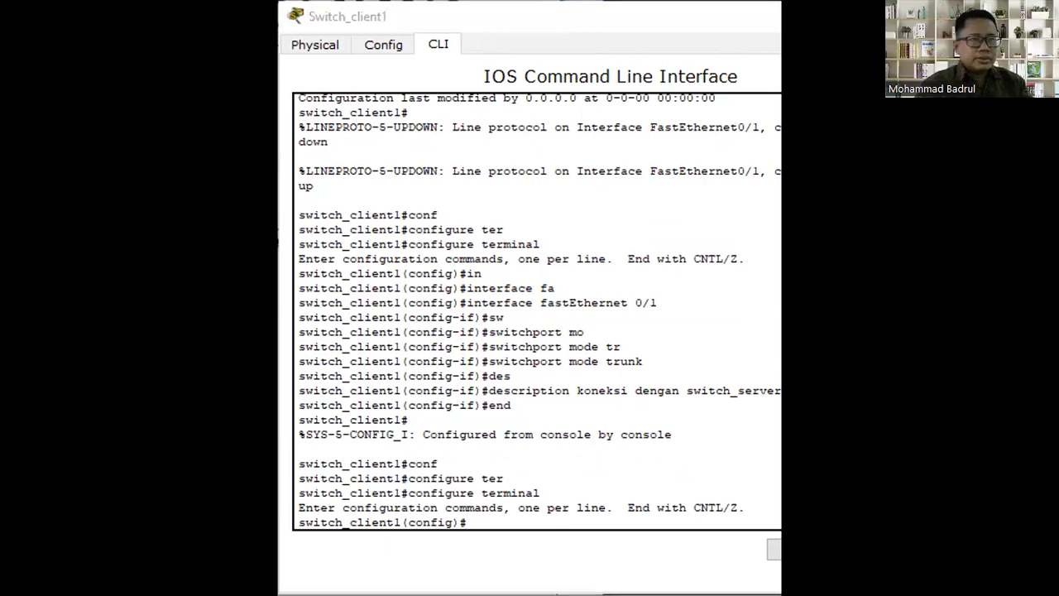
Step: Enter interface configuration mode for fastEthernet 0/3 on Switch_client1
type("int")
key("Tab")
type("fa")
key("Tab")
type("0/3")
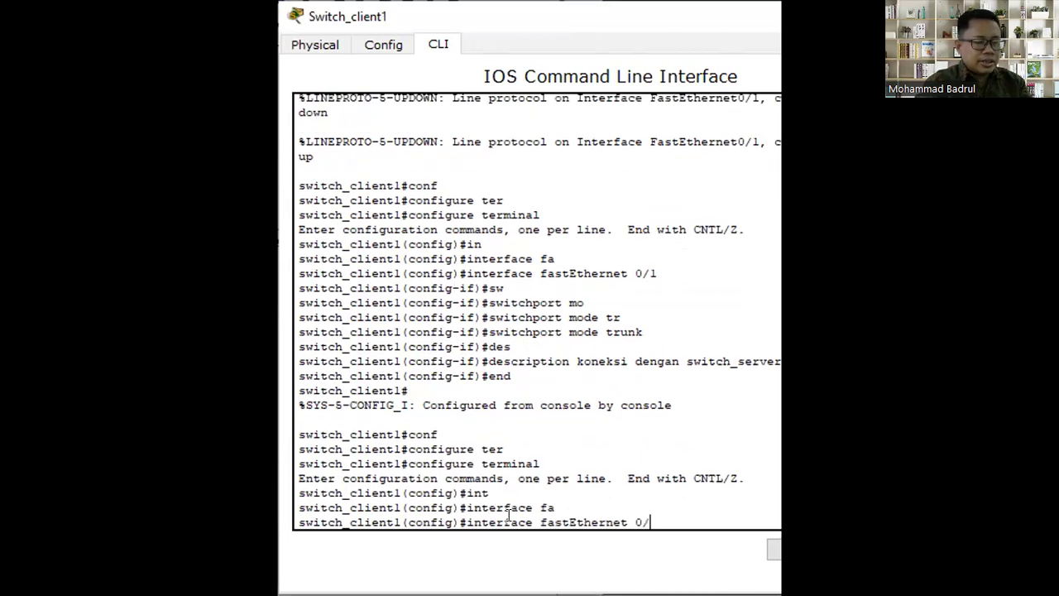
key("Return")
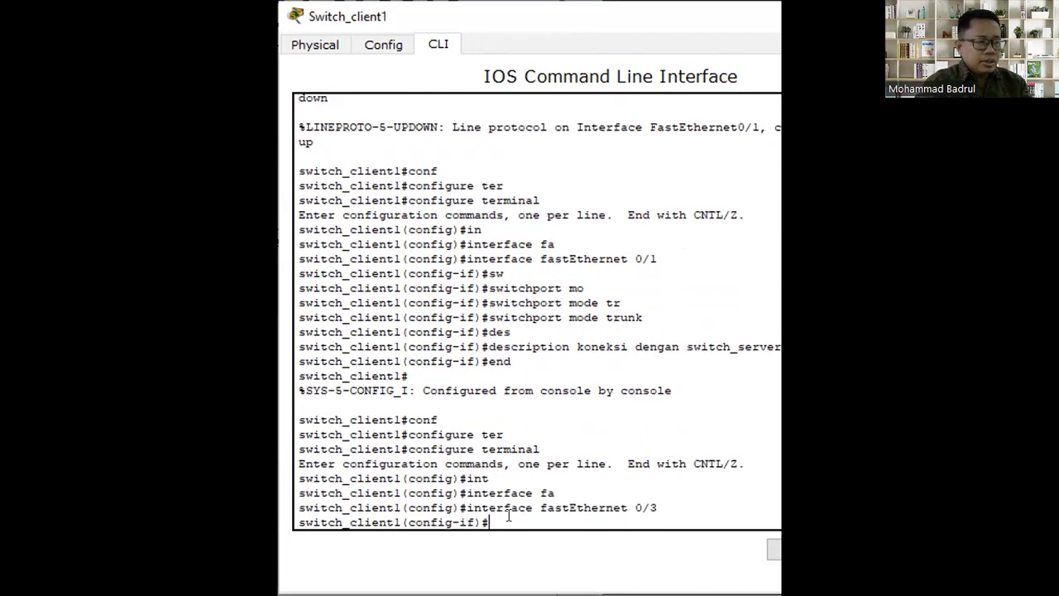
Step: Assign fastEthernet 0/3 on Switch_client1 to access VLAN 10 and return to global configuration mode
type("sw")
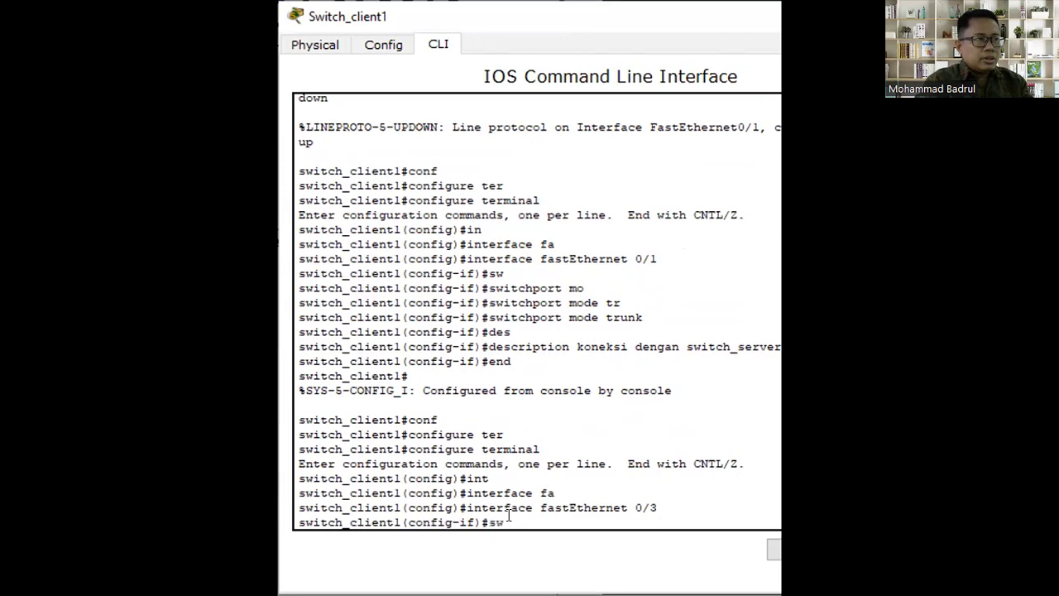
type(" ac")
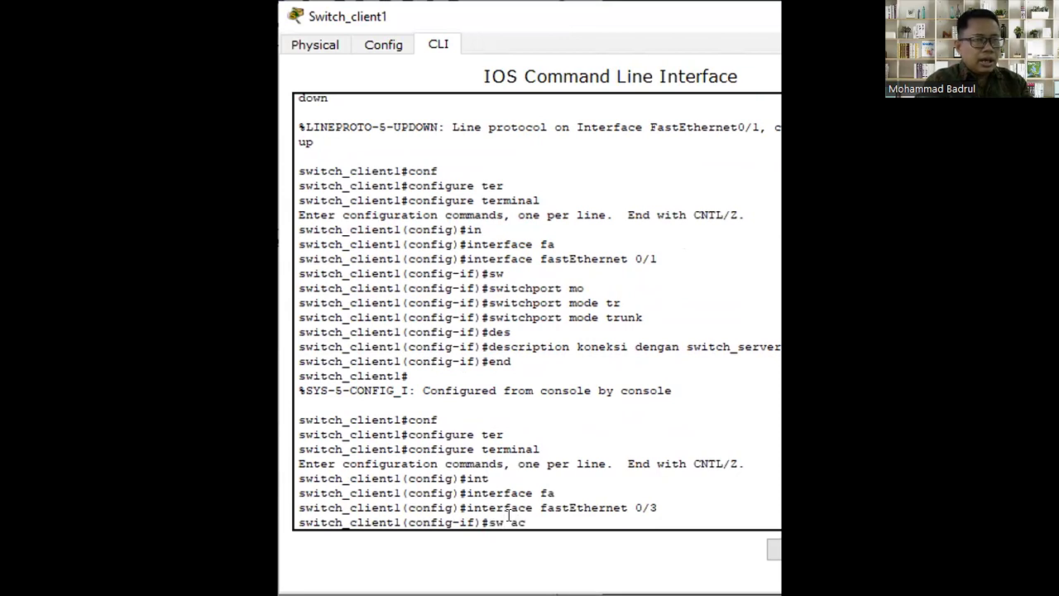
type(" vl")
key("Tab")
type("10")
key("Return")
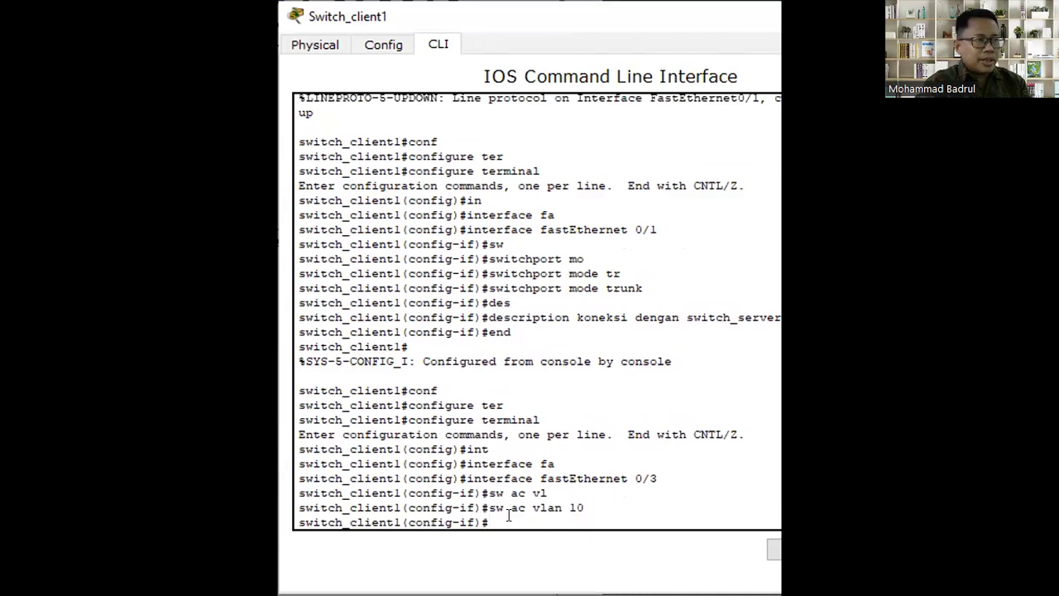
type("exit")
key("Return")
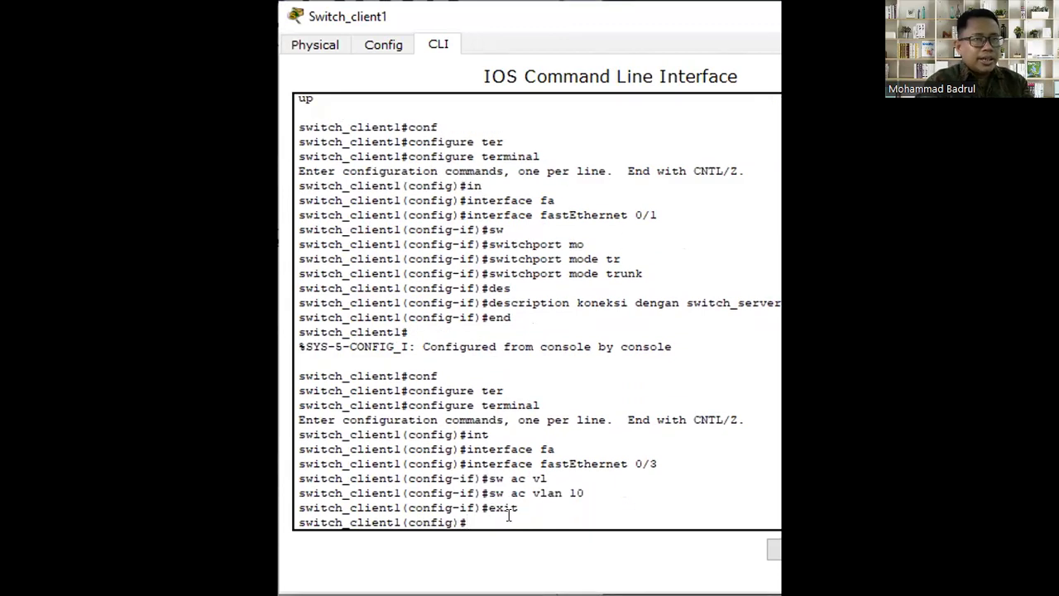
Step: Enter interface configuration mode for fastEthernet 0/4 on Switch_client1
type("inte")
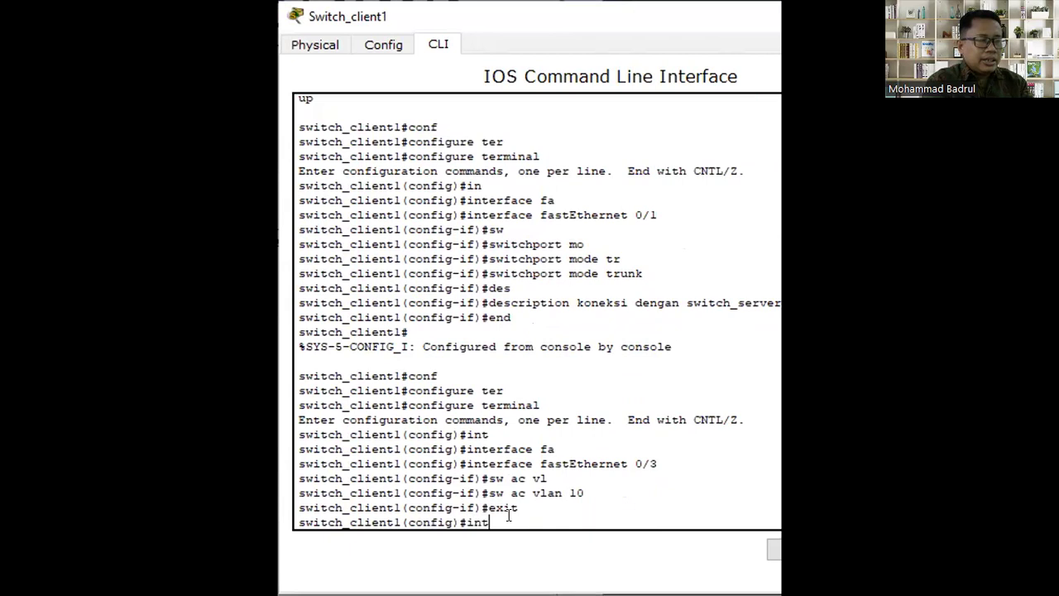
key("Tab")
type("fa")
key("Tab")
type("0/4")
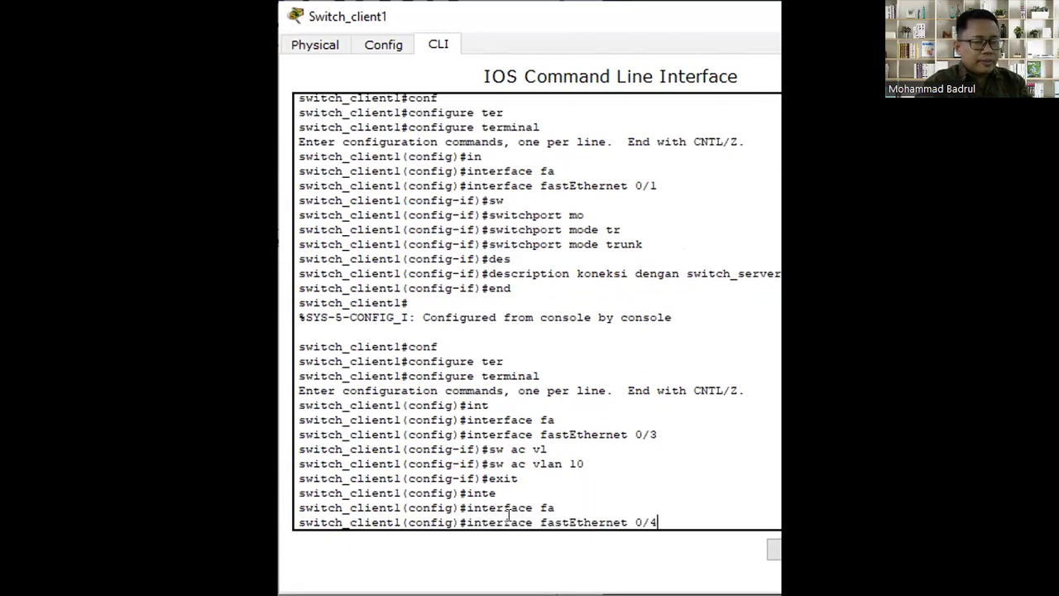
key("Return")
type("switch_client1(config-if)#")
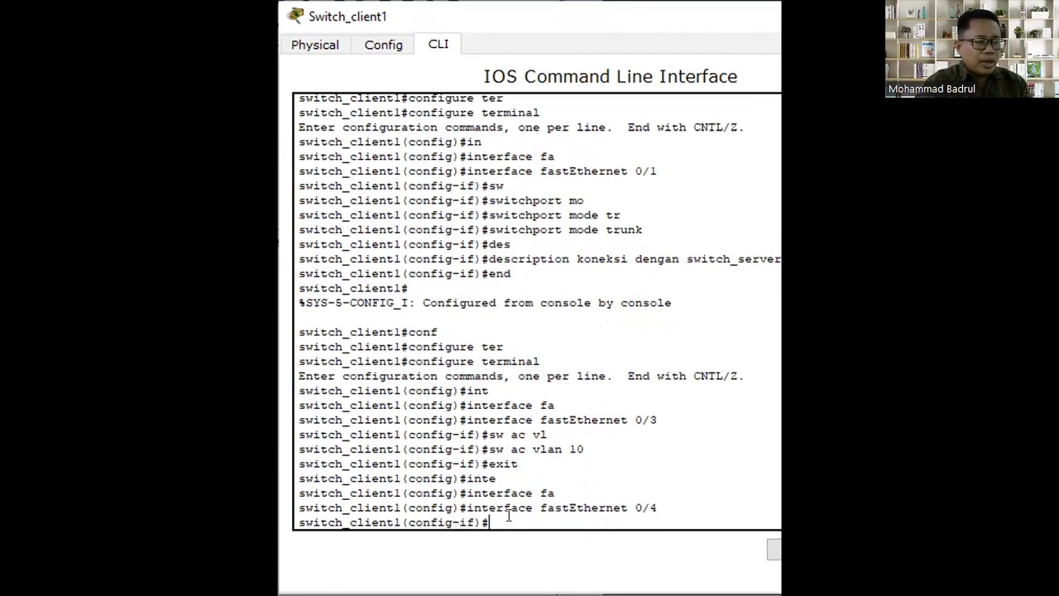
Step: Assign fastEthernet 0/4 on Switch_client1 to access VLAN 20 and return to global configuration mode
type("sw ac")
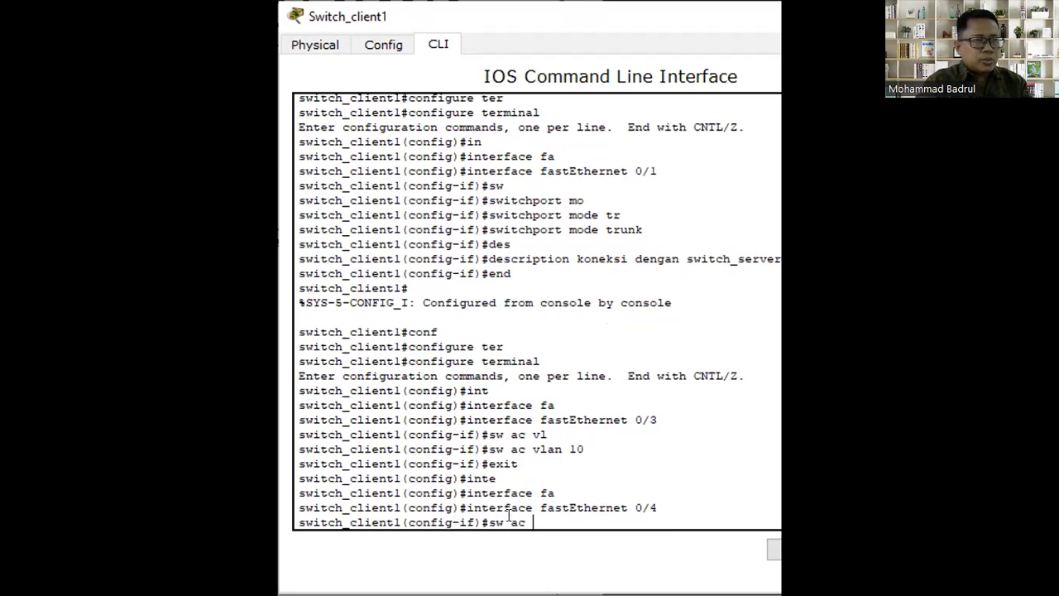
type(" vla")
key("Tab")
type("20")
key("Return")
type("e")
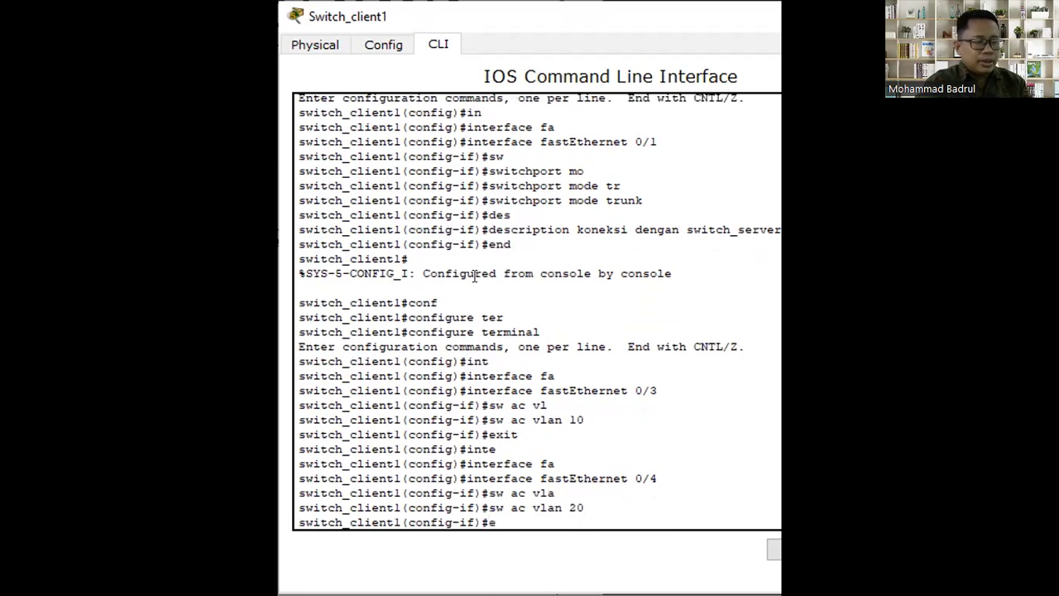
type("xit")
key("Return")
Step: Enter interface configuration mode for fastEthernet 0/5 on Switch_client1
type("inte")
key("Tab")
type("fa")
key("Tab")
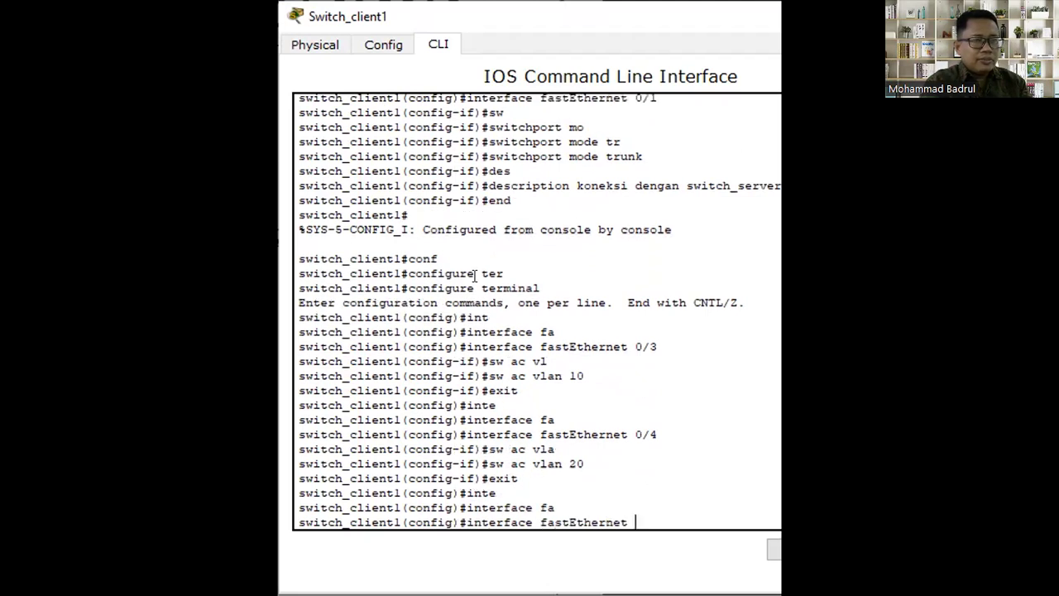
type("0/4")
key("BackSpace")
type("5")
key("Return")
Step: Assign fastEthernet 0/5 on Switch_client1 to access VLAN 30 and return to privileged EXEC mode
type("sw ")
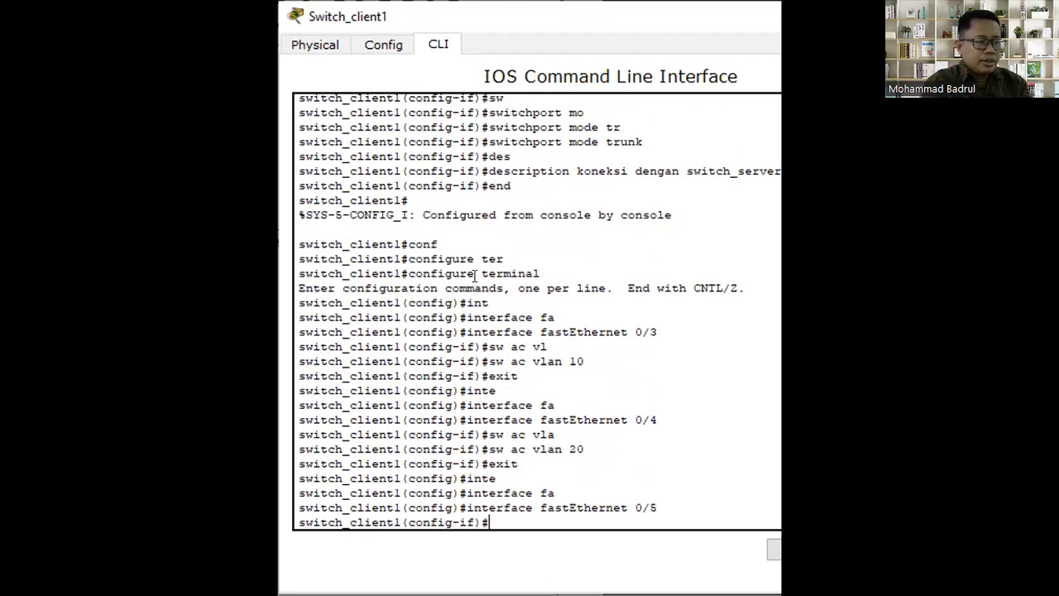
type("ac v")
key("Tab")
type("30")
key("Return")
type("end")
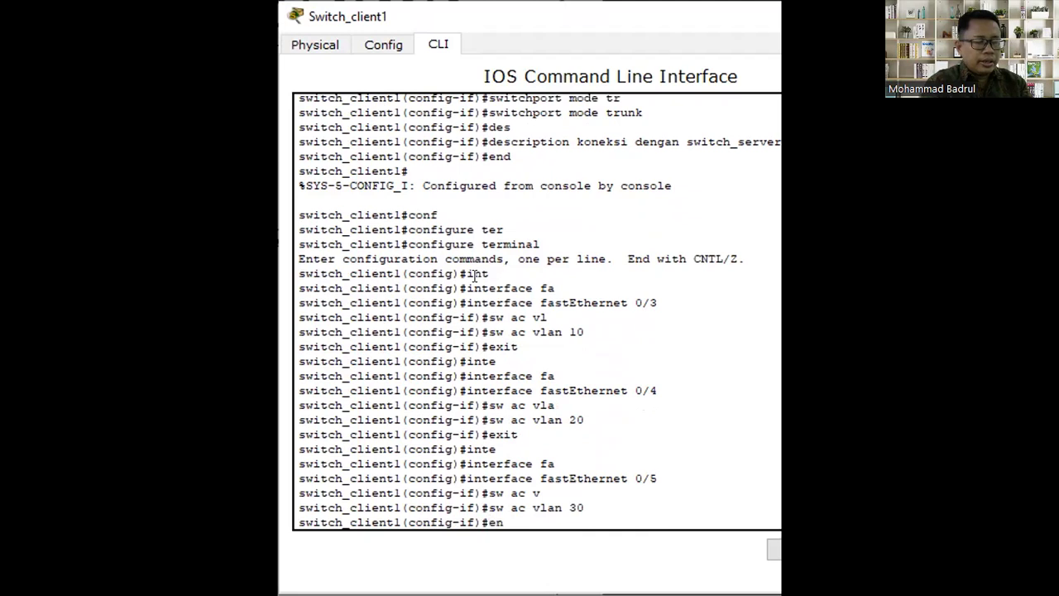
key("Return")
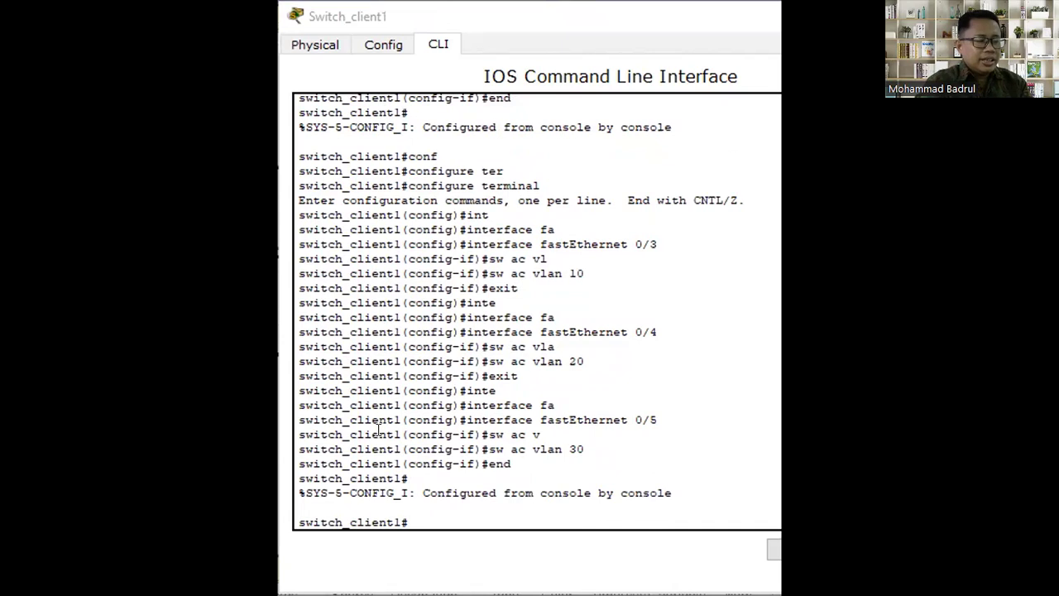
Step: Show the brief VLAN list on Switch_client1 and check the port assignments of VLANs 10, 20 and 30
type("sh")
key("Tab")
type("vl")
key("Tab")
type("br")
key("Tab")
key("Return")
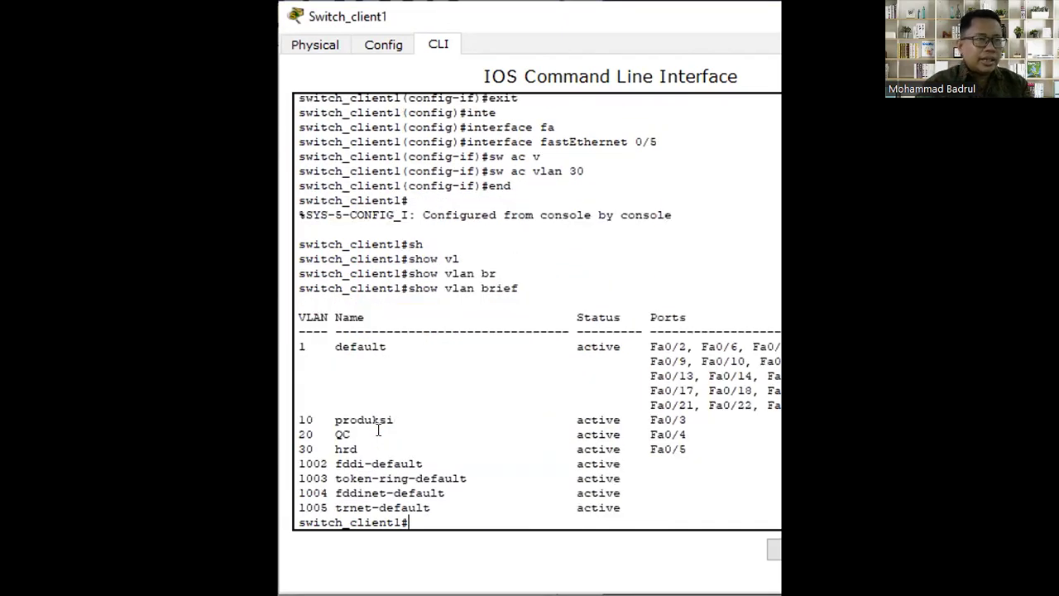
left_click_drag(686, 451, 287, 417)
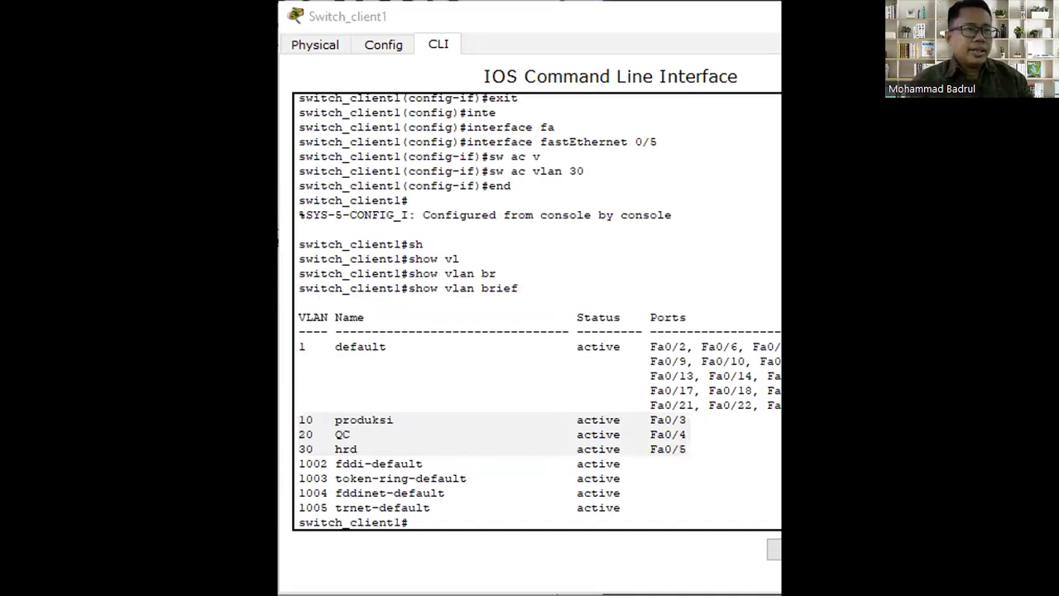
Step: Switch to the Switch_client2 command line and enter global configuration mode
left_click(361, 355)
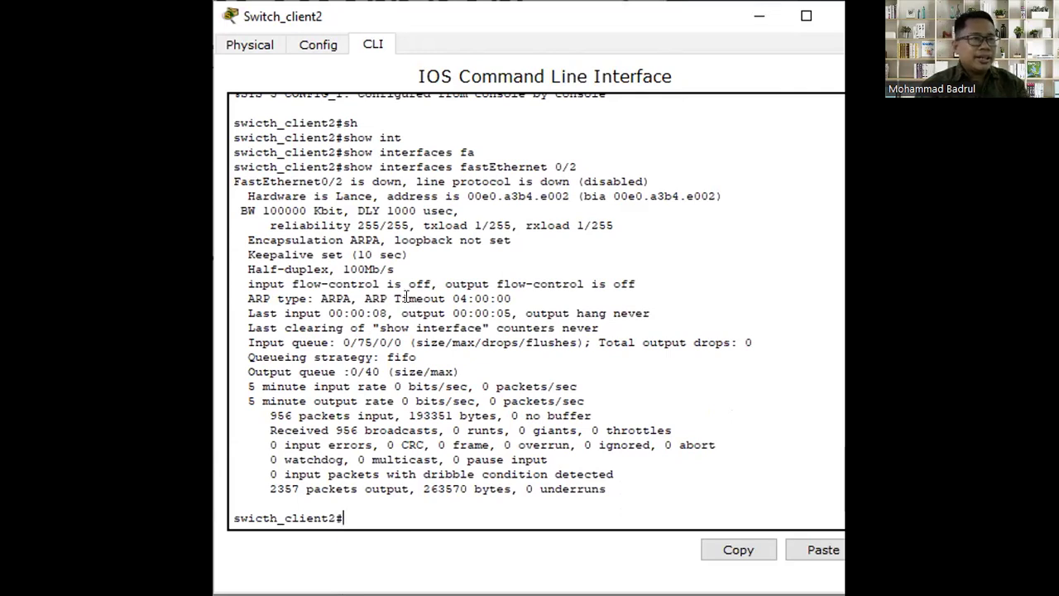
type("conf")
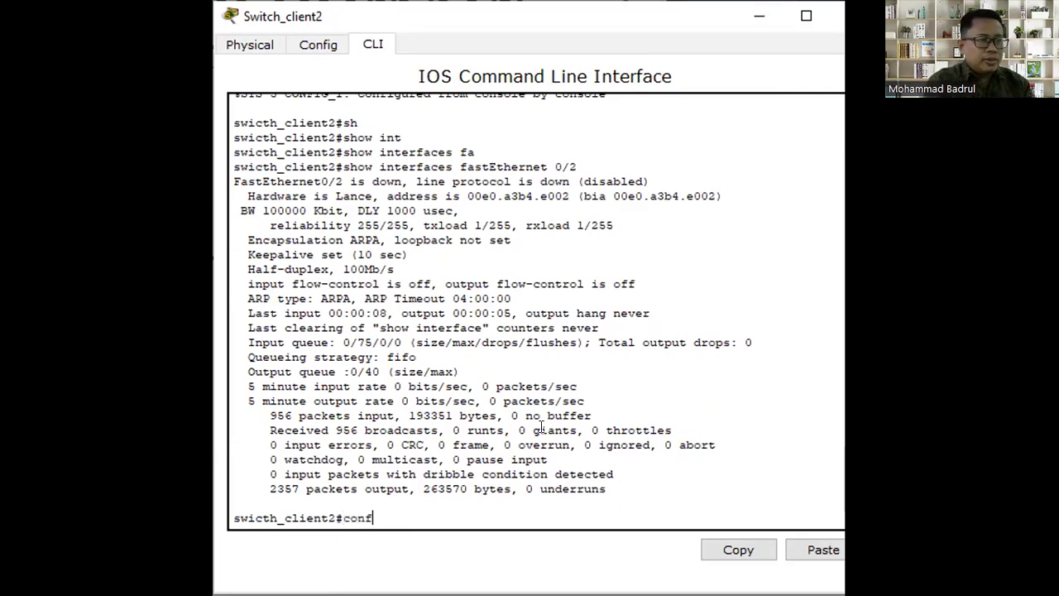
key("Tab")
type("ter")
key("Tab")
key("Return")
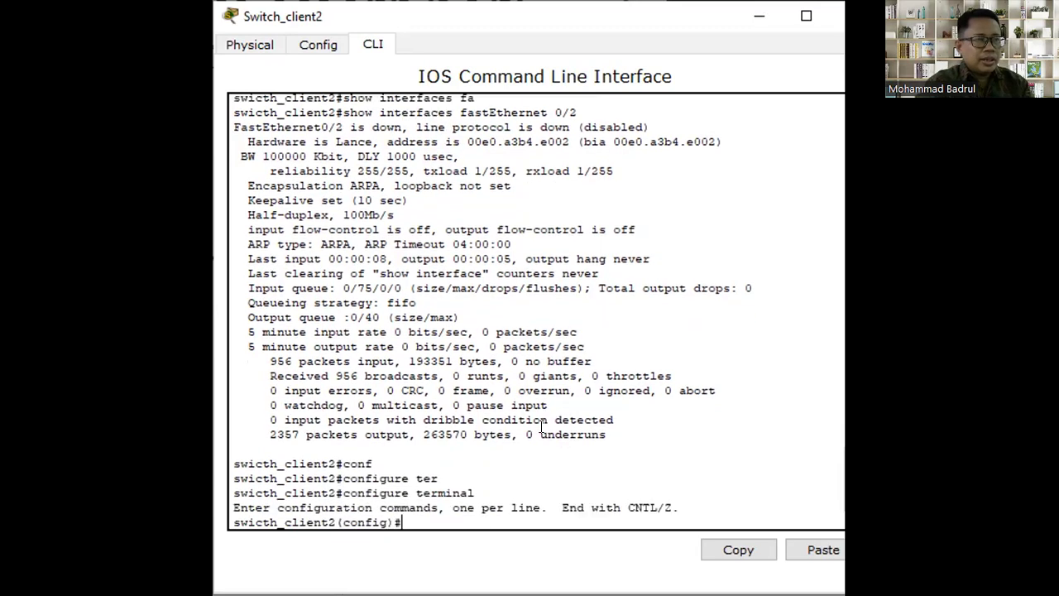
Step: Enter interface configuration mode for fastEthernet 0/3 on Switch_client2
type("int")
key("Tab")
type("fa")
key("Tab")
type("0/3")
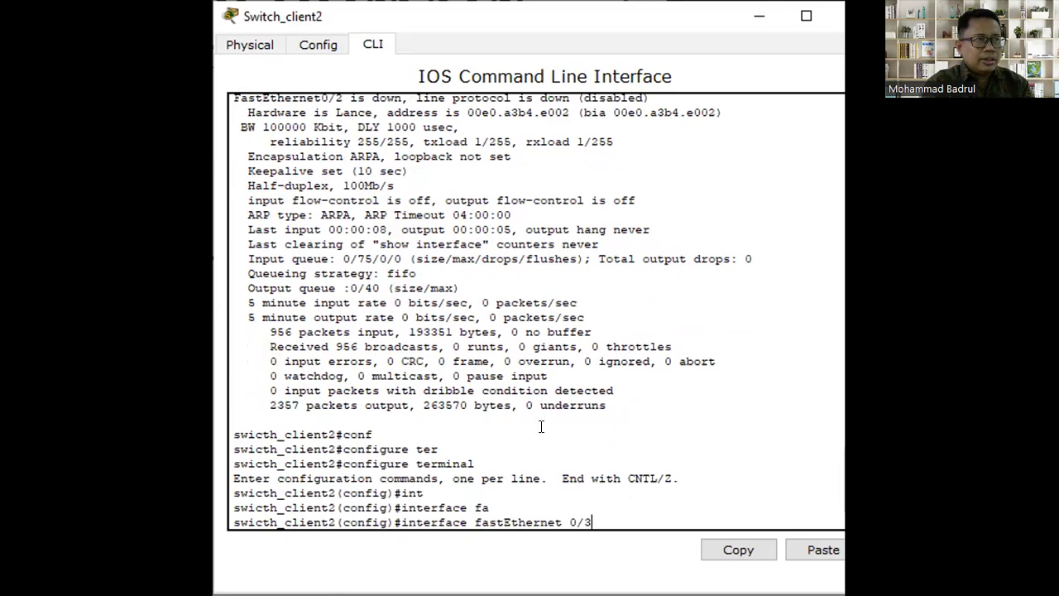
key("Return")
Step: Assign fastEthernet 0/3 on Switch_client2 to access VLAN 10 and return to global configuration mode
type("sw ac")
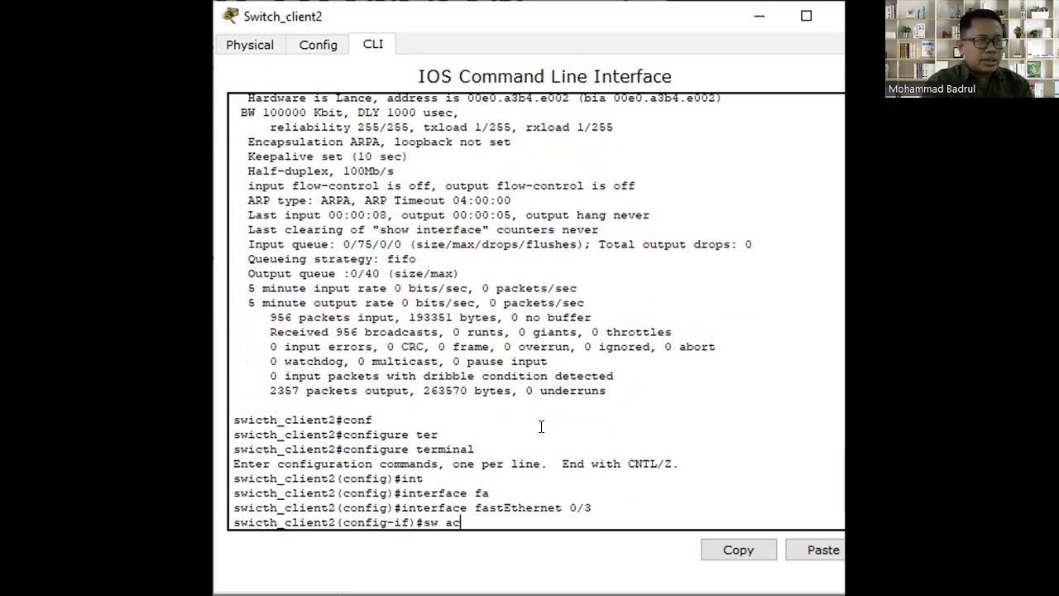
key("Tab")
type("v")
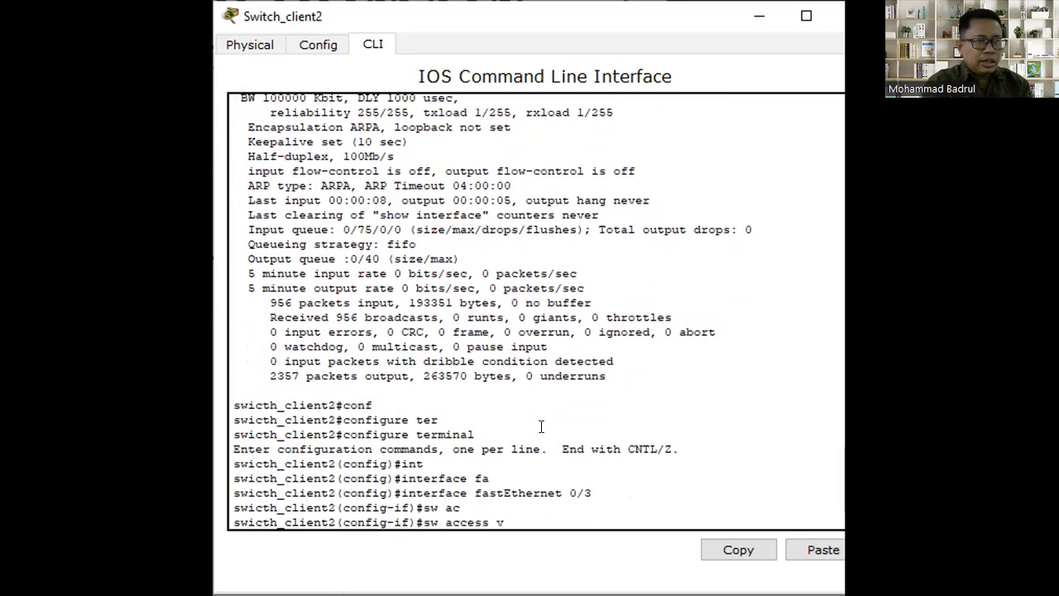
key("BackSpace")
key("BackSpace")
key("BackSpace")
key("BackSpace")
key("BackSpace")
key("BackSpace")
type("v")
key("Tab")
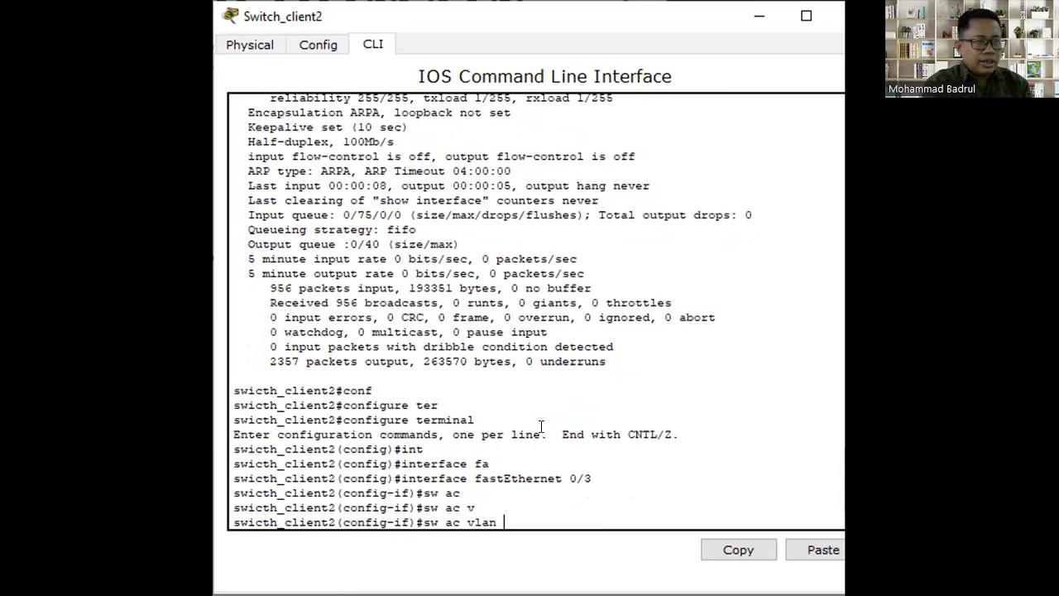
type("10")
key("Return")
type("ex")
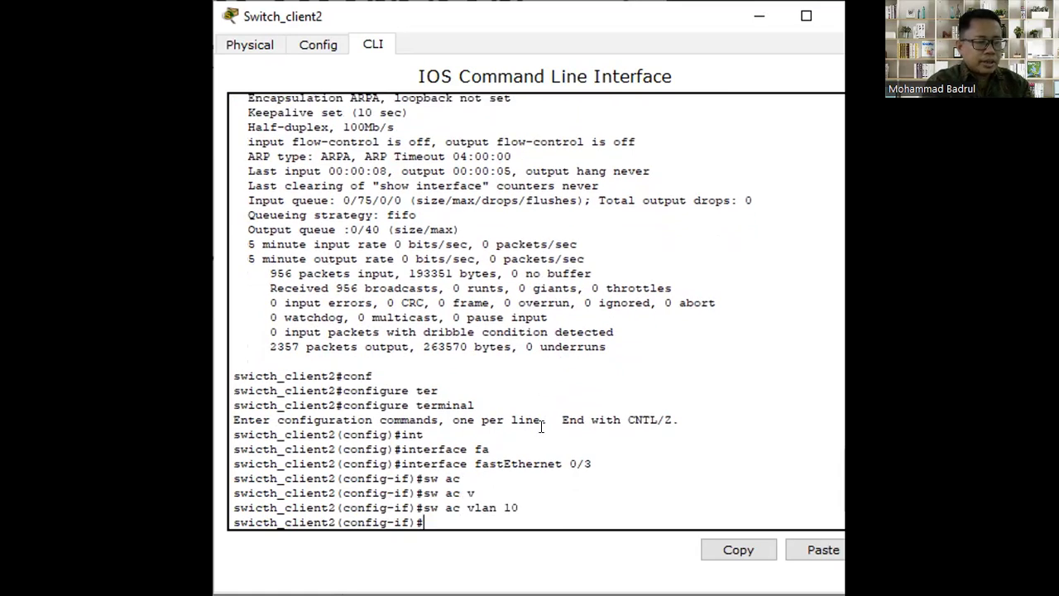
type("it")
key("Return")
Step: Enter interface configuration mode for fastEthernet 0/4 on Switch_client2
type("int")
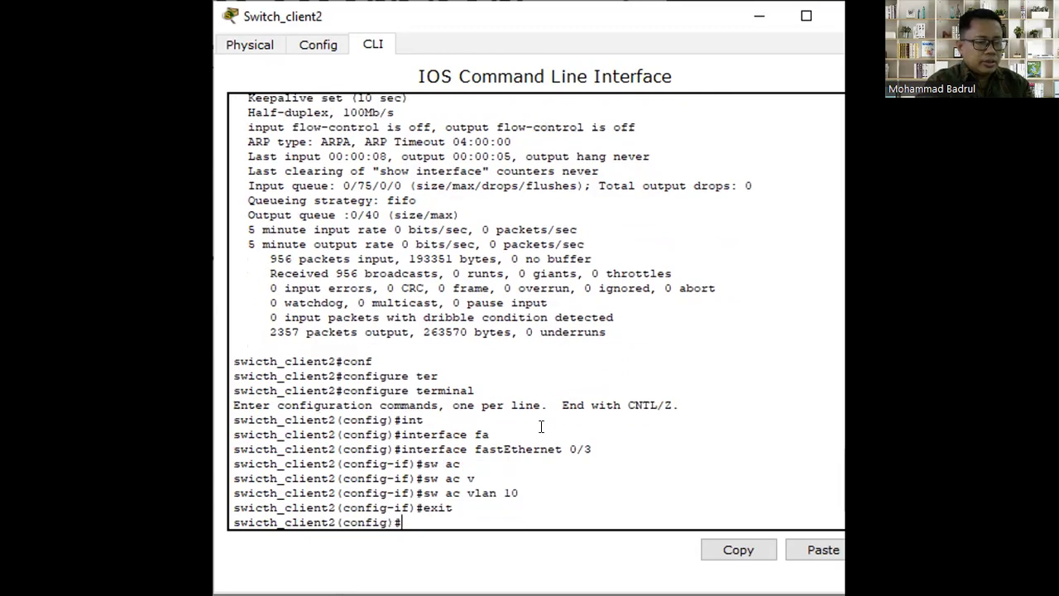
key("Tab")
type("f")
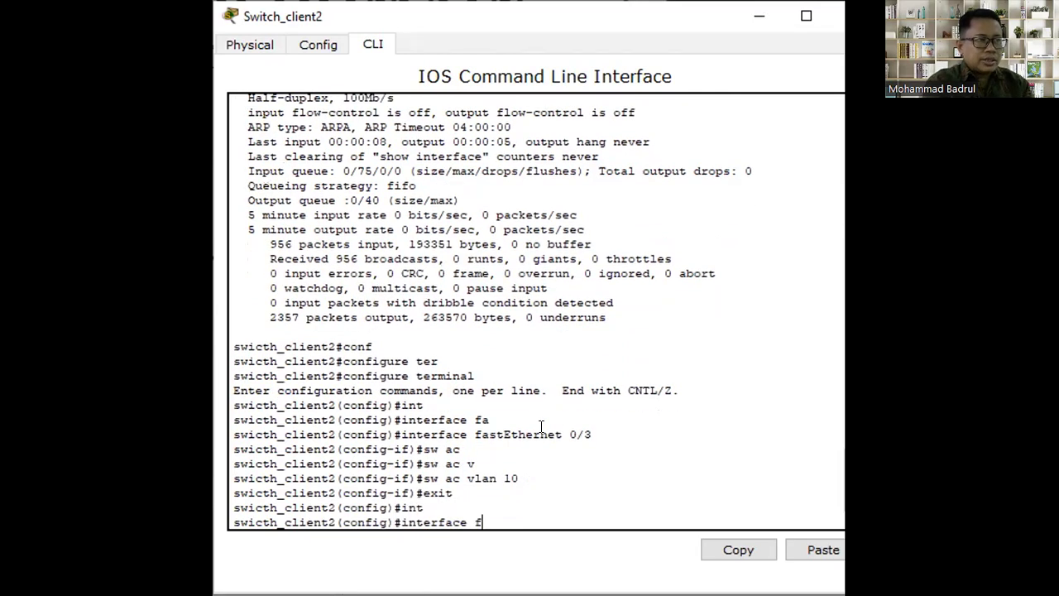
type("a")
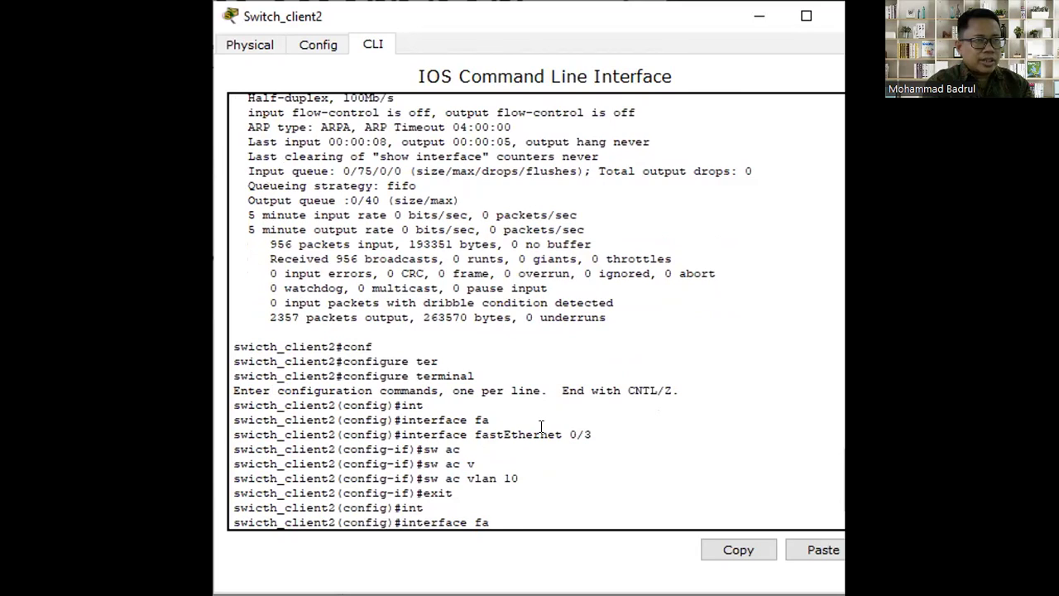
key("Tab")
type("0/4")
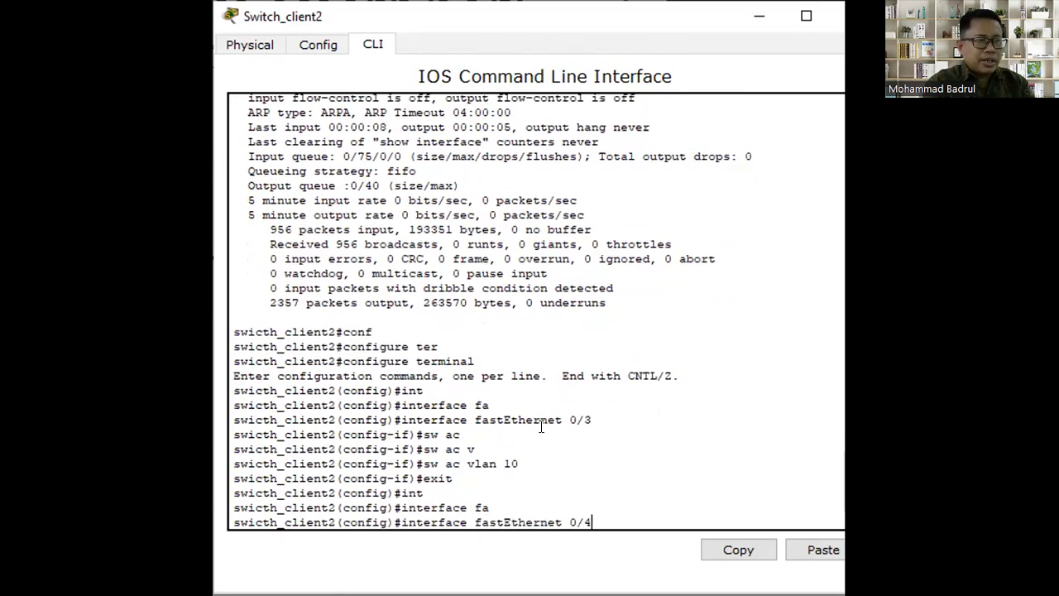
key("Return")
Step: Assign fastEthernet 0/4 on Switch_client2 to access VLAN 20 and return to global configuration mode
type("swicth_client2(config-if)#sw ac vl")
key("Tab")
type("20")
key("Return")
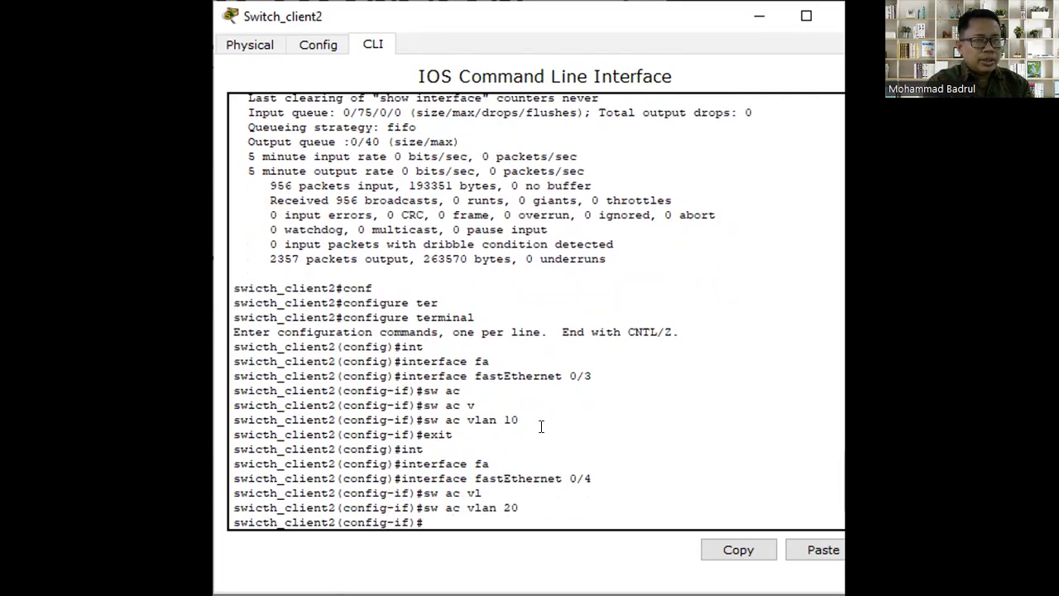
type("exit")
key("Return")
Step: Enter interface configuration mode for fastEthernet 0/5 on Switch_client2
type("inte")
key("Tab")
type("fa")
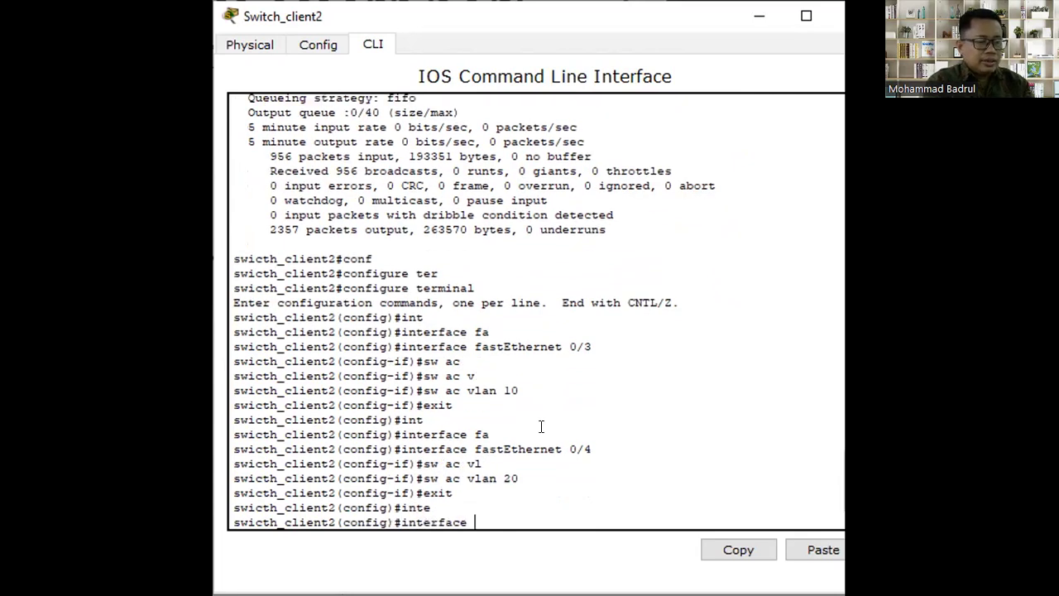
key("Tab")
type("0/5")
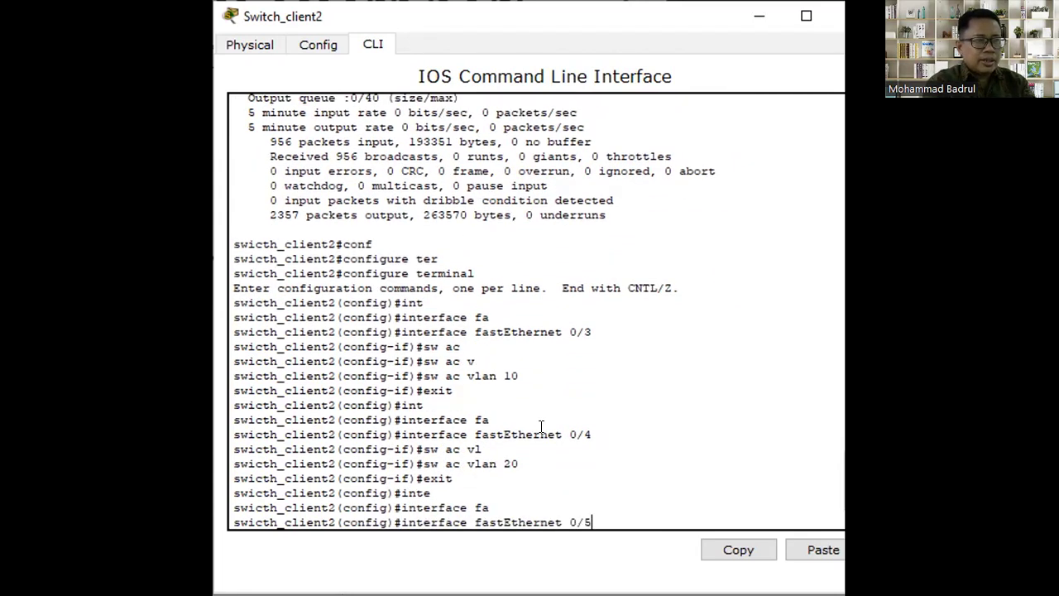
key("Return")
Step: Assign fastEthernet 0/5 on Switch_client2 to access VLAN 30 and return to privileged EXEC mode
type("sw ac vl")
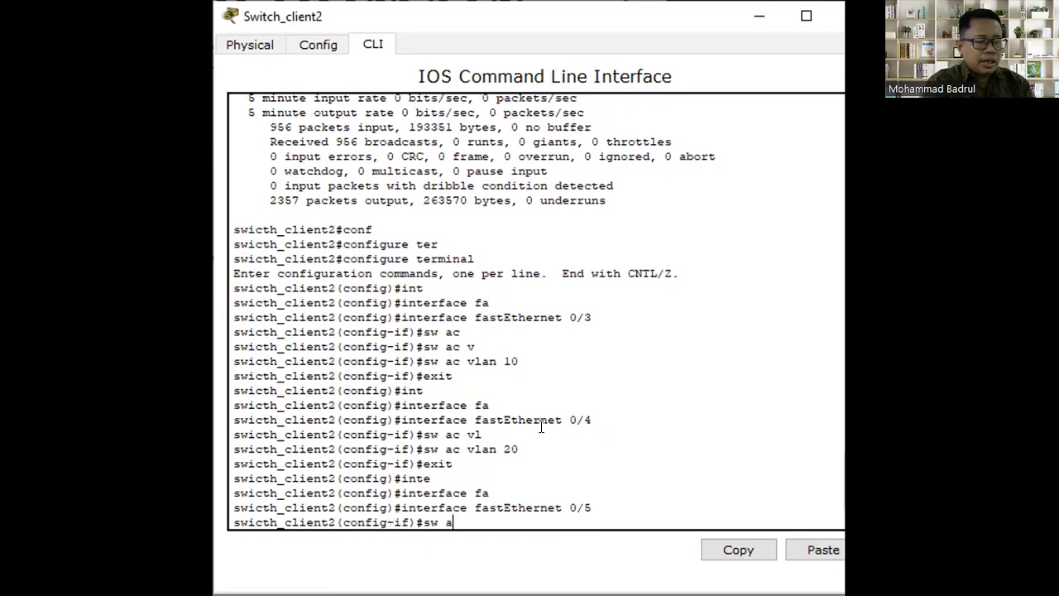
key("Tab")
type("30")
key("Return")
type("end")
key("Return")
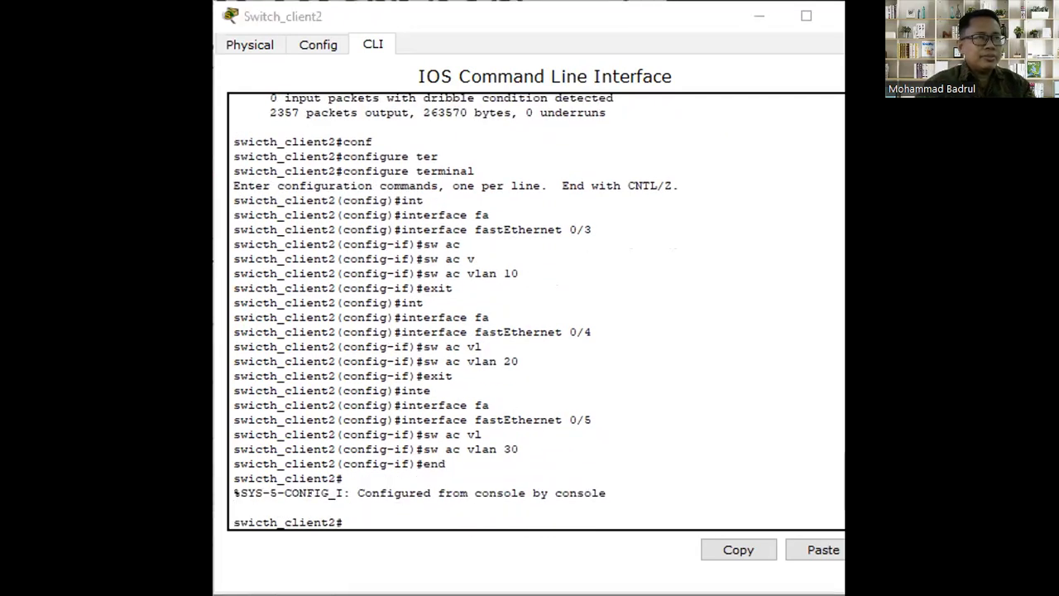
Step: Display the brief VLAN table on Switch_client2 and highlight the rows for VLANs 10, 20 and 30
left_click(388, 344)
type("sh")
key("Tab")
type("vl")
key("Tab")
type("bre")
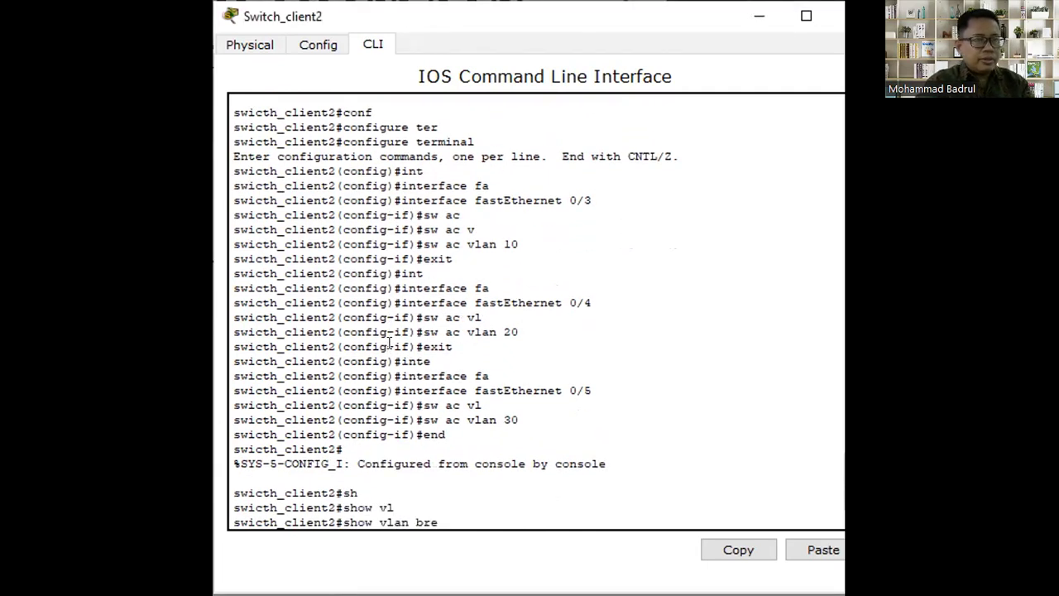
key("BackSpace")
type("i")
key("Tab")
key("Return")
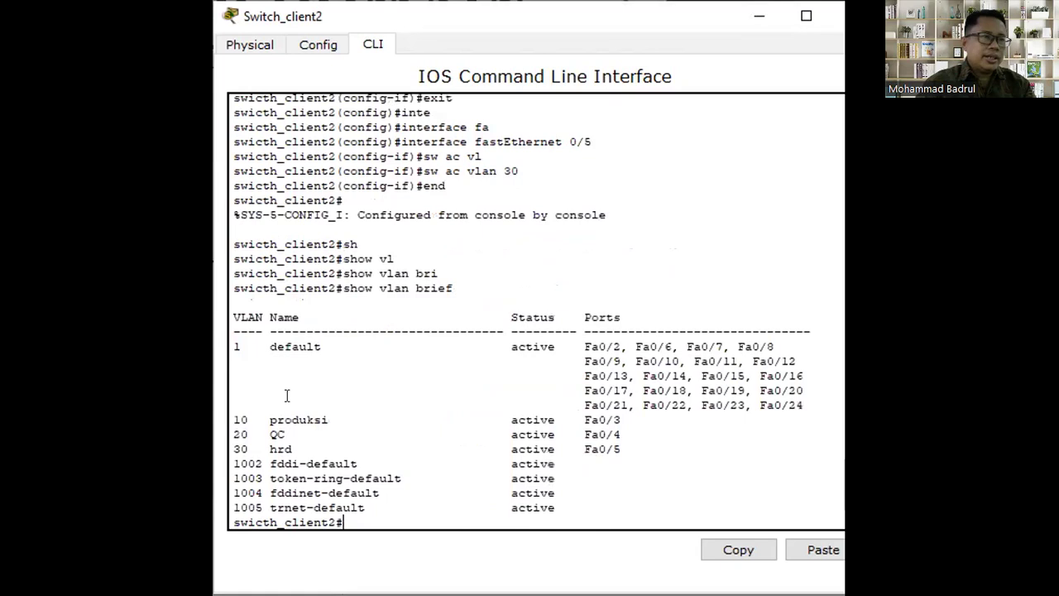
left_click_drag(647, 448, 226, 415)
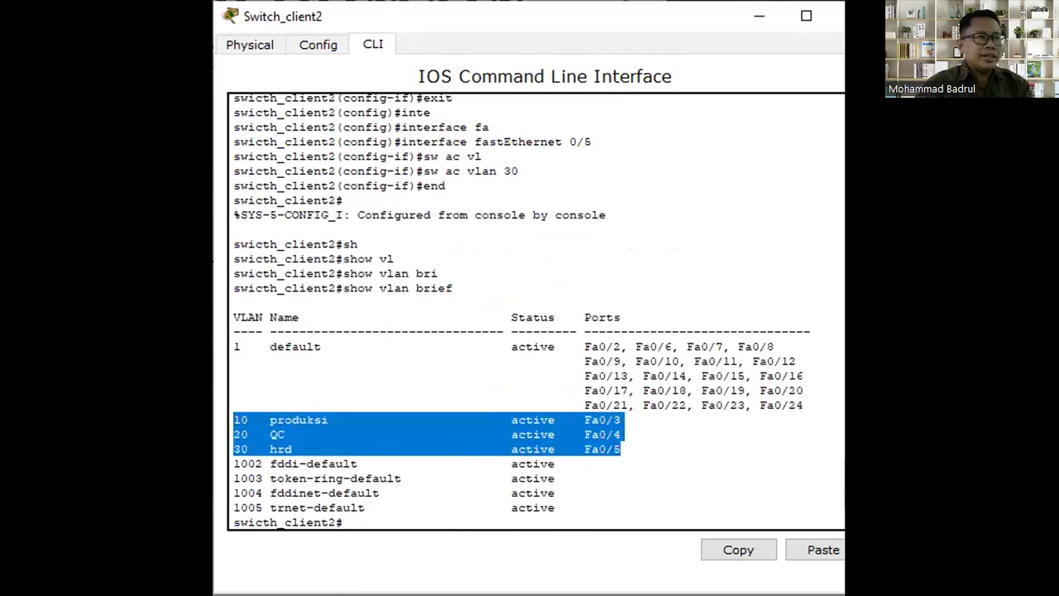
Step: Save the running configuration of Switch_server to startup-config with copy run start, accepting the default destination filename
key("alt+Tab")
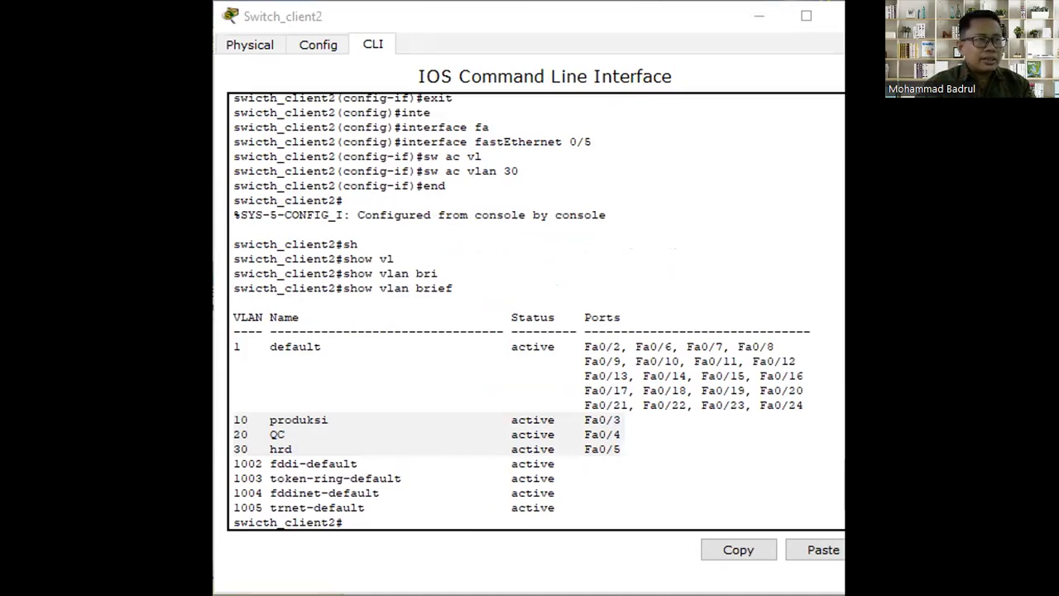
key("alt+Tab")
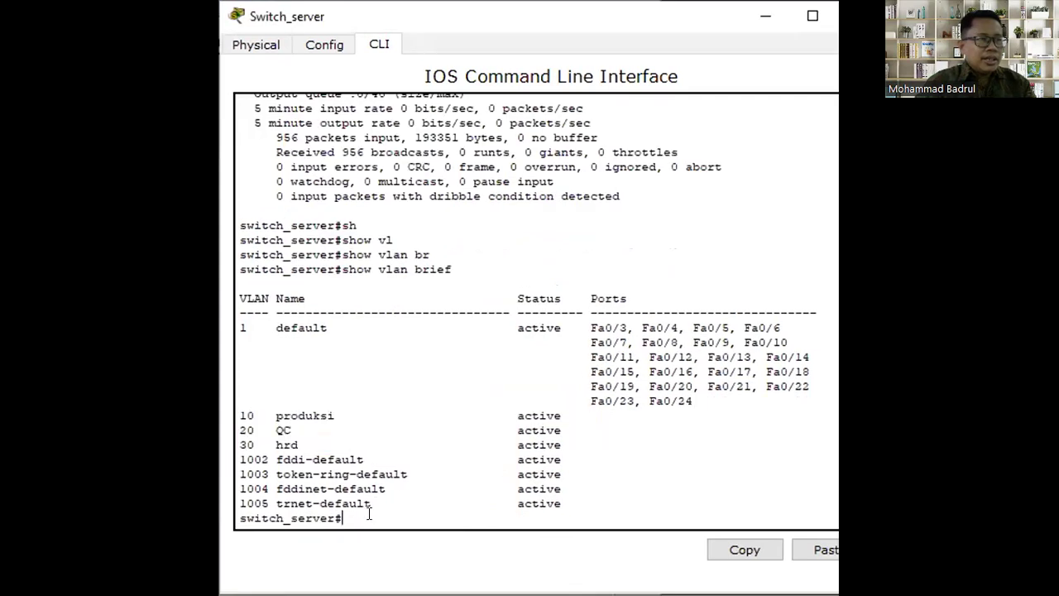
type("co")
key("Tab")
key("BackSpace")
key("BackSpace")
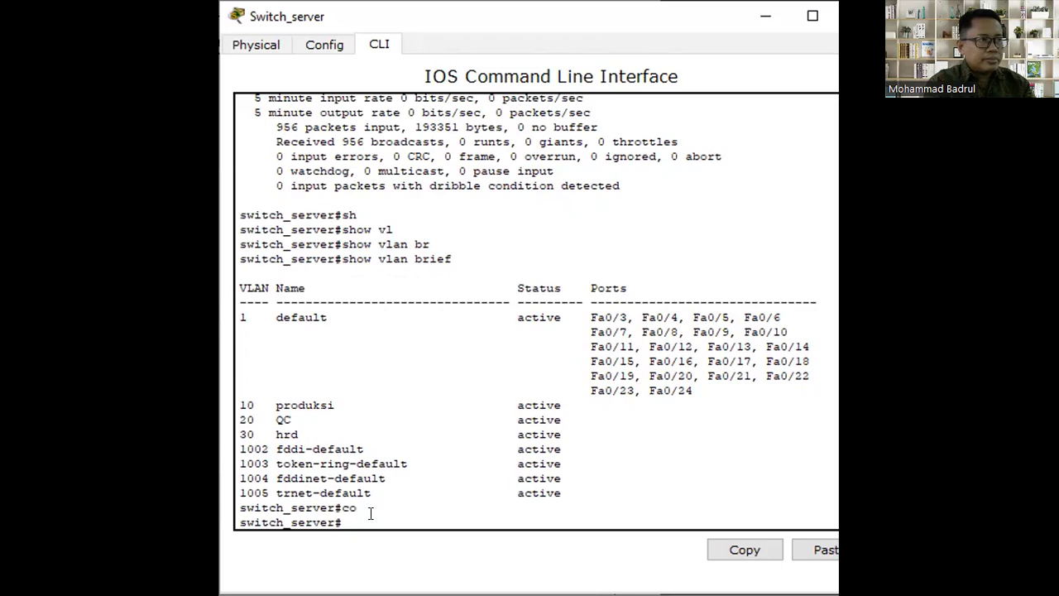
type("copy run start")
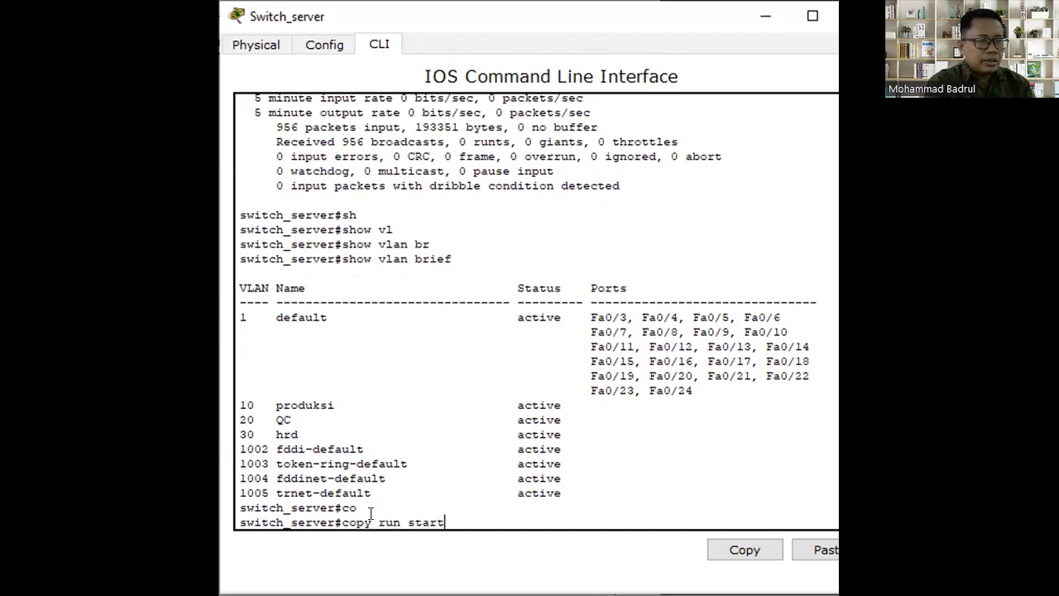
key("Return")
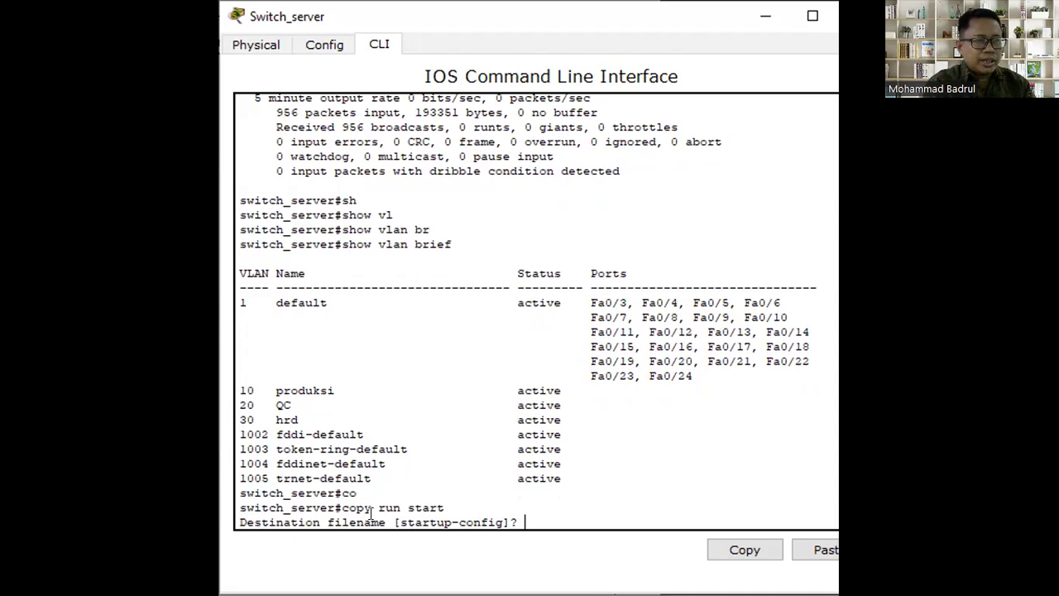
key("Return")
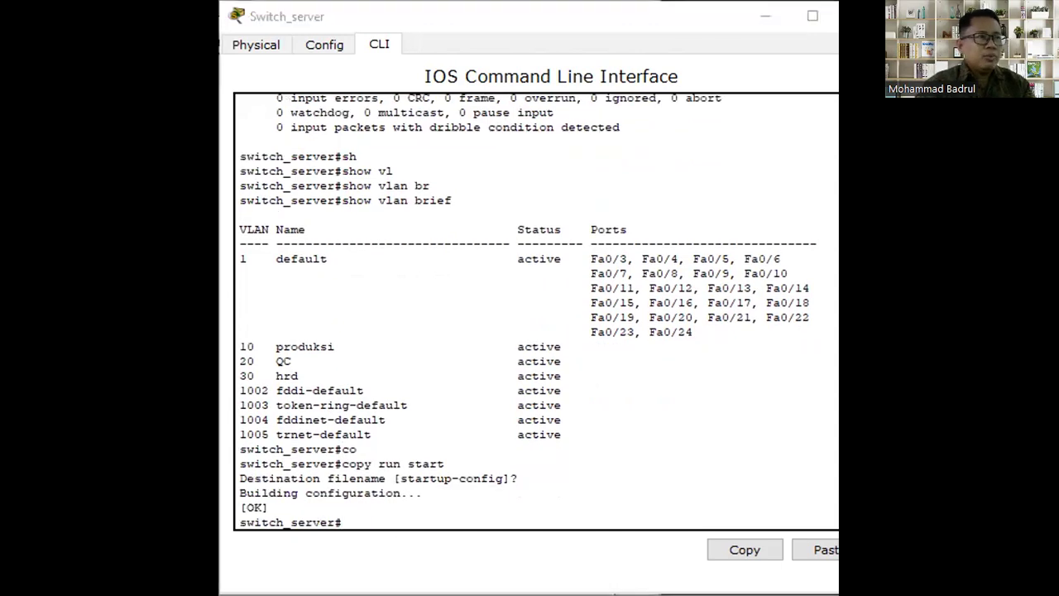
Step: Save the running configuration of Switch_client1 to startup-config, accepting the default destination filename
key("alt+Tab")
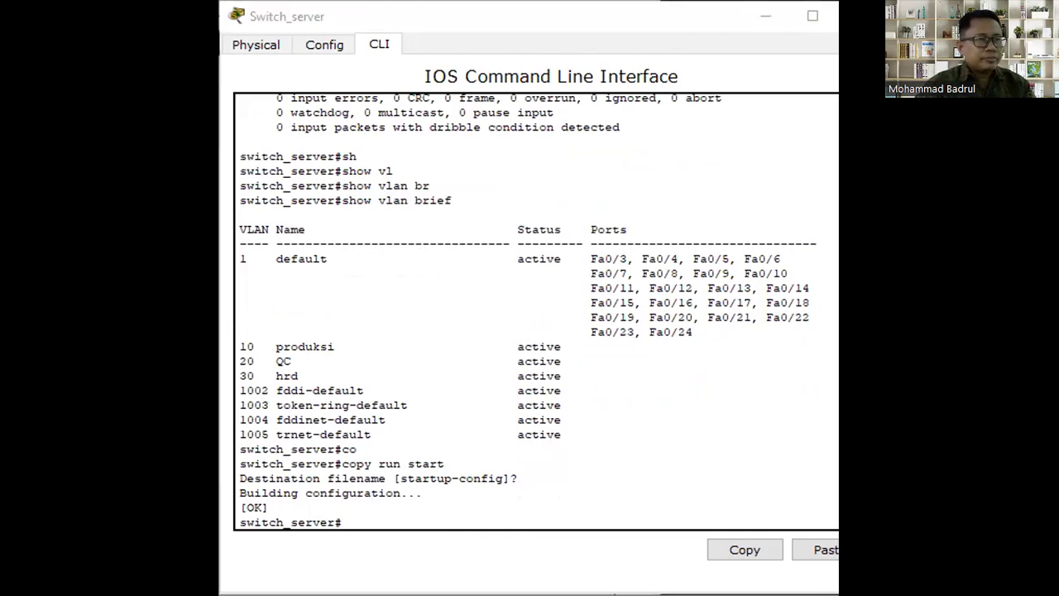
left_click(614, 593)
type("copy run start")
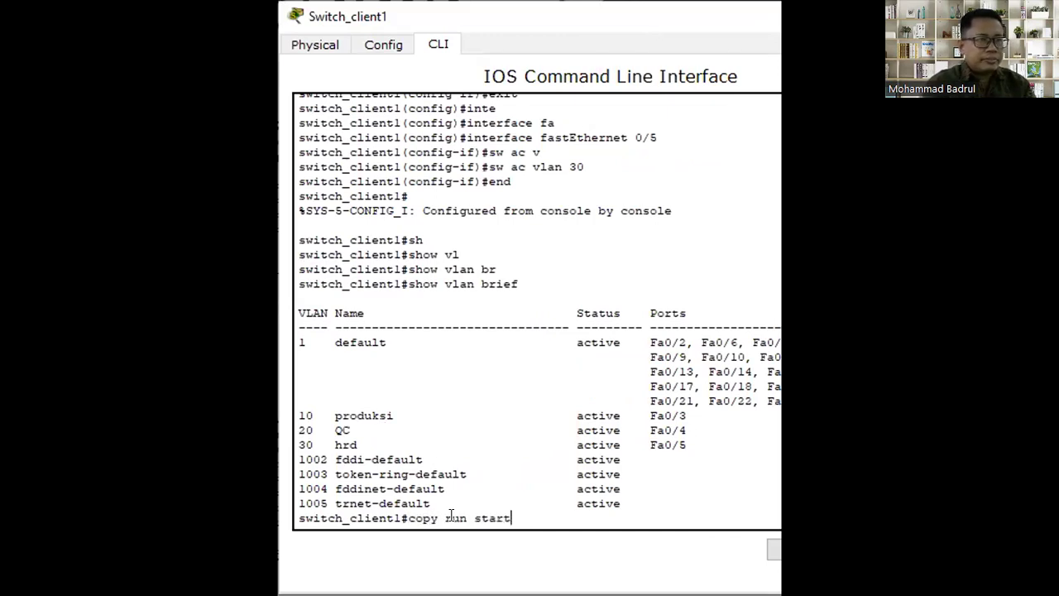
key("Return")
key("Return")
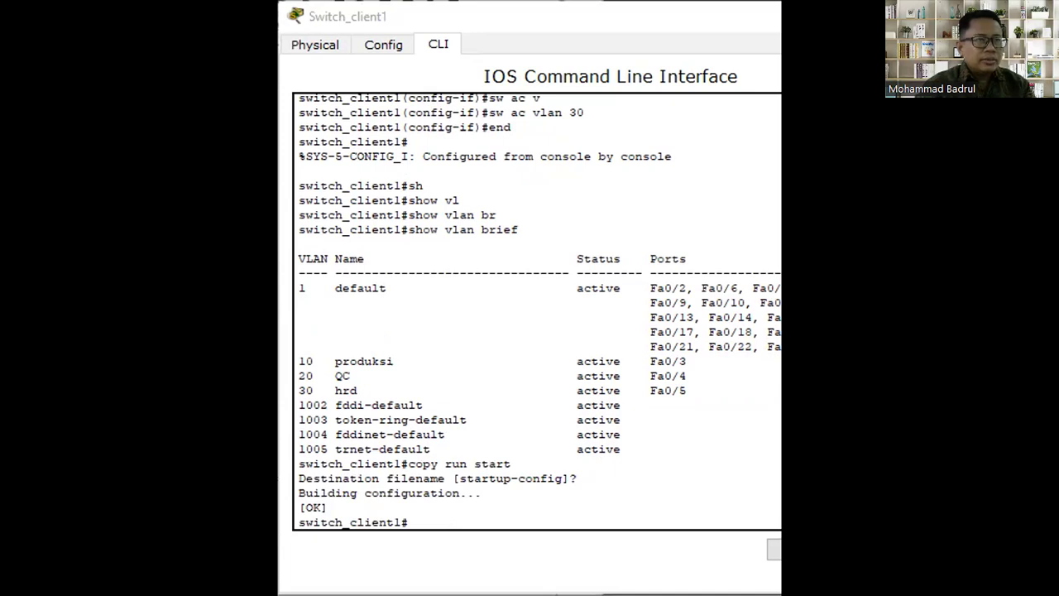
Step: Save the running configuration of Switch_client2 to startup-config, accepting the default destination filename
type("copy ")
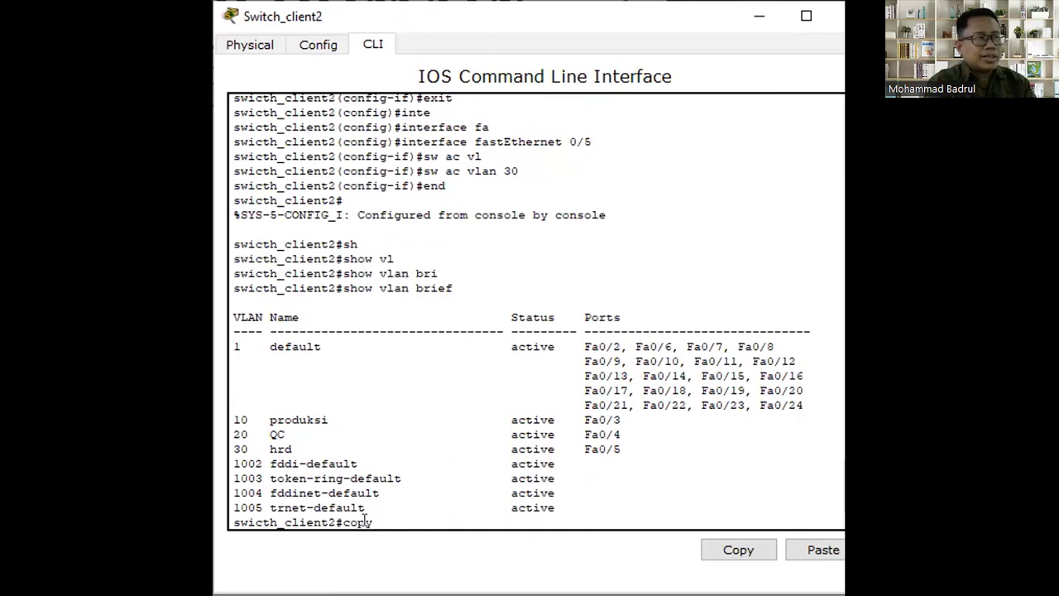
type("run start")
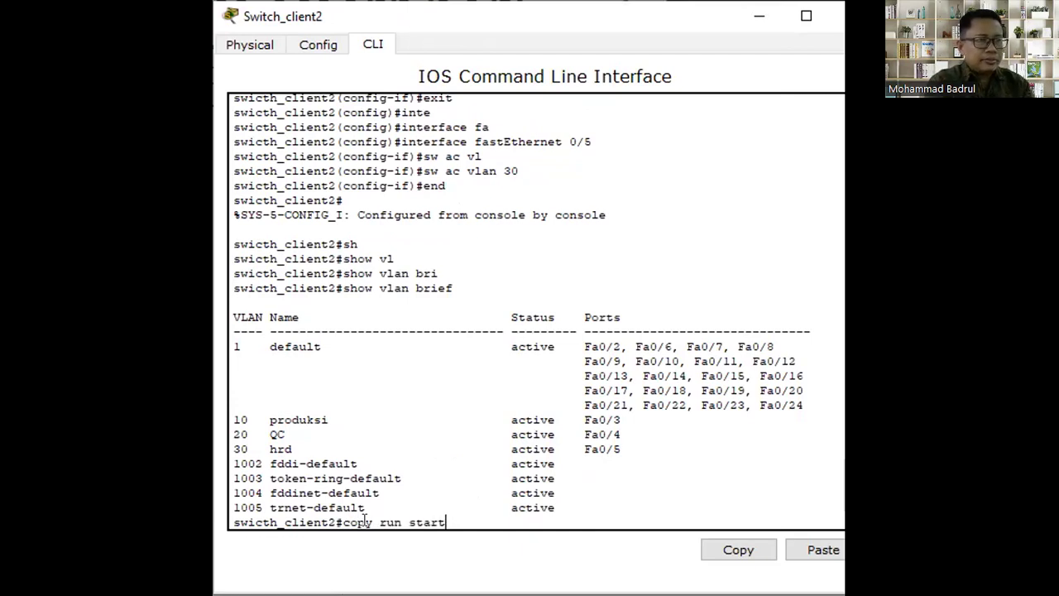
key("Return")
key("Return")
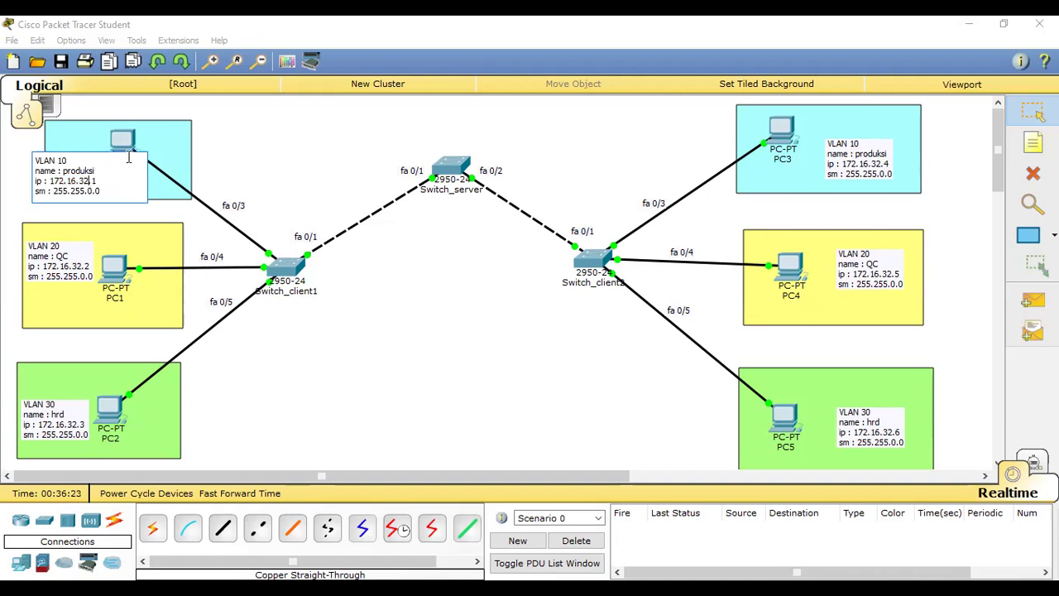
Step: Change the IP addresses in the notes beside PC0, PC1 and PC2 to 172.16.10.1, 172.16.10.2 and 172.16.10.3
key("BackSpace")
key("BackSpace")
type("10")
double_click(81, 268)
key("BackSpace")
key("BackSpace")
type("10")
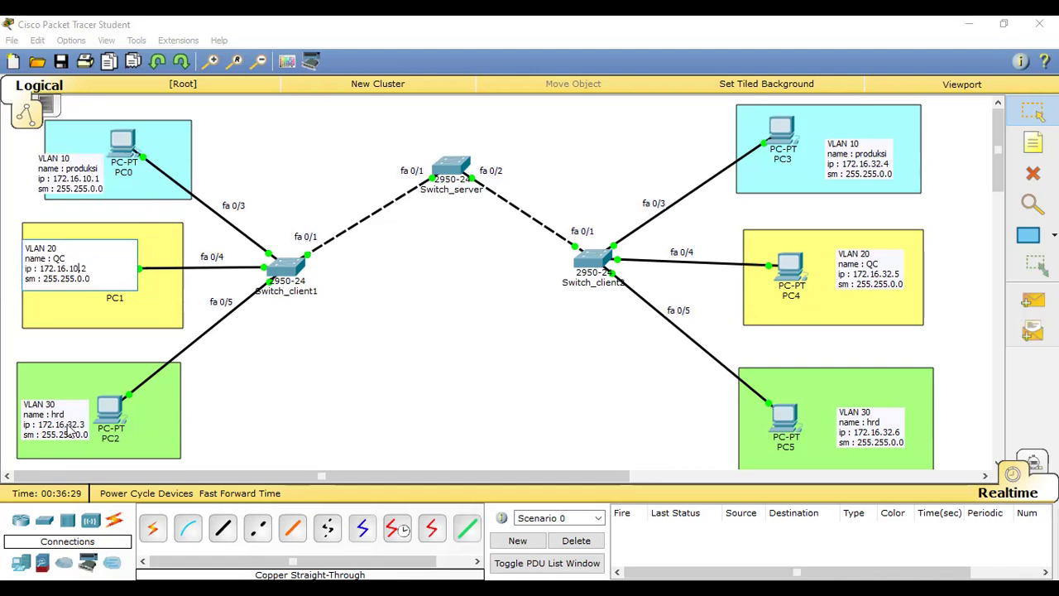
double_click(74, 425)
key("BackSpace")
key("BackSpace")
type("10")
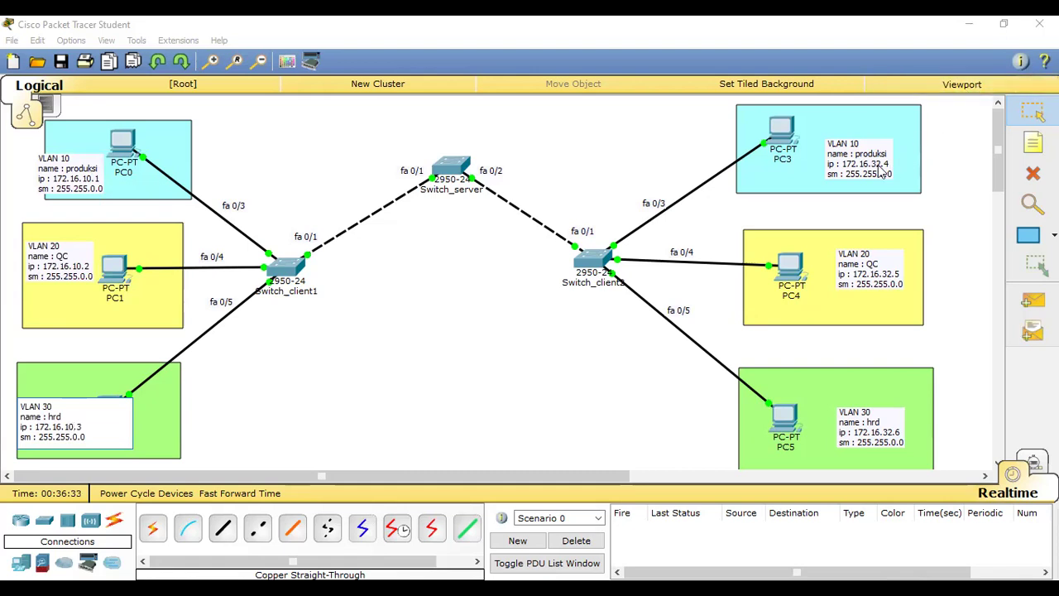
Step: Change the IP addresses in the notes beside PC3, PC4 and PC5 to 172.16.10.4, 172.16.10.5 and 172.16.10.6
double_click(881, 166)
key("BackSpace")
key("BackSpace")
type("10")
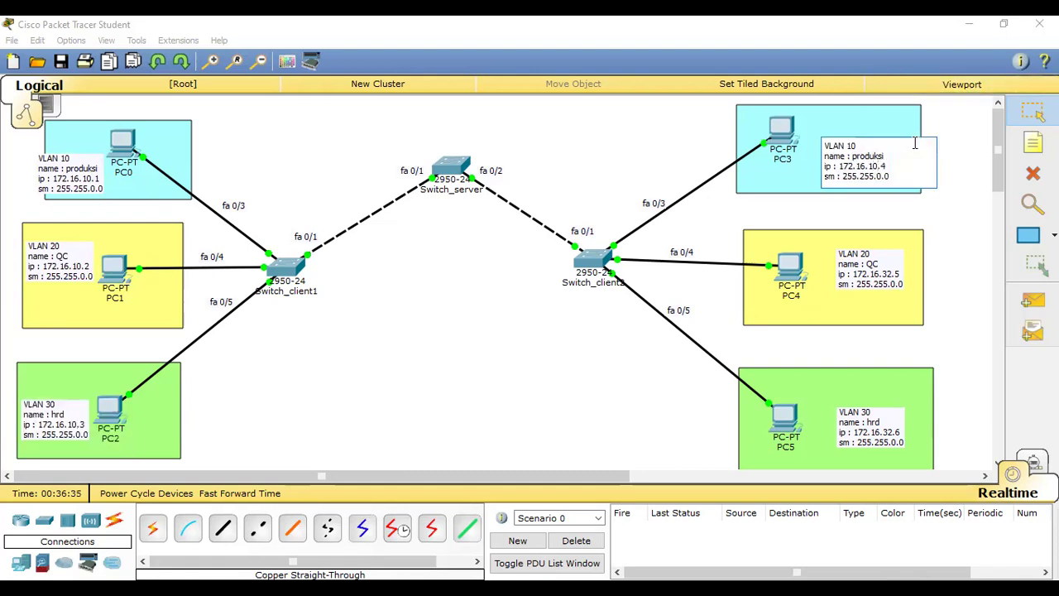
double_click(886, 273)
key("BackSpace")
key("BackSpace")
type("10")
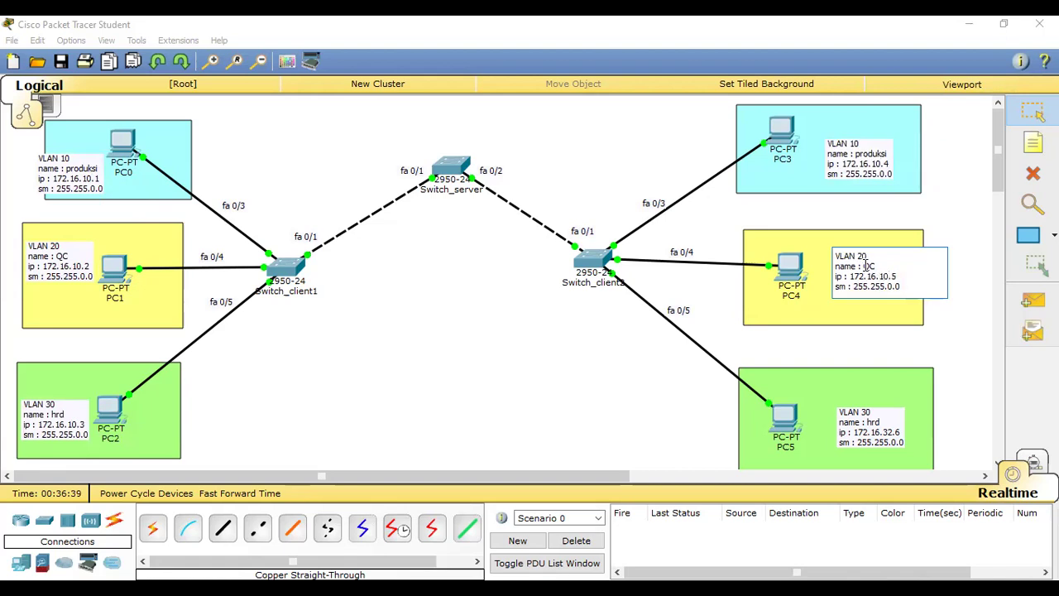
double_click(892, 432)
key("BackSpace")
key("BackSpace")
type("10")
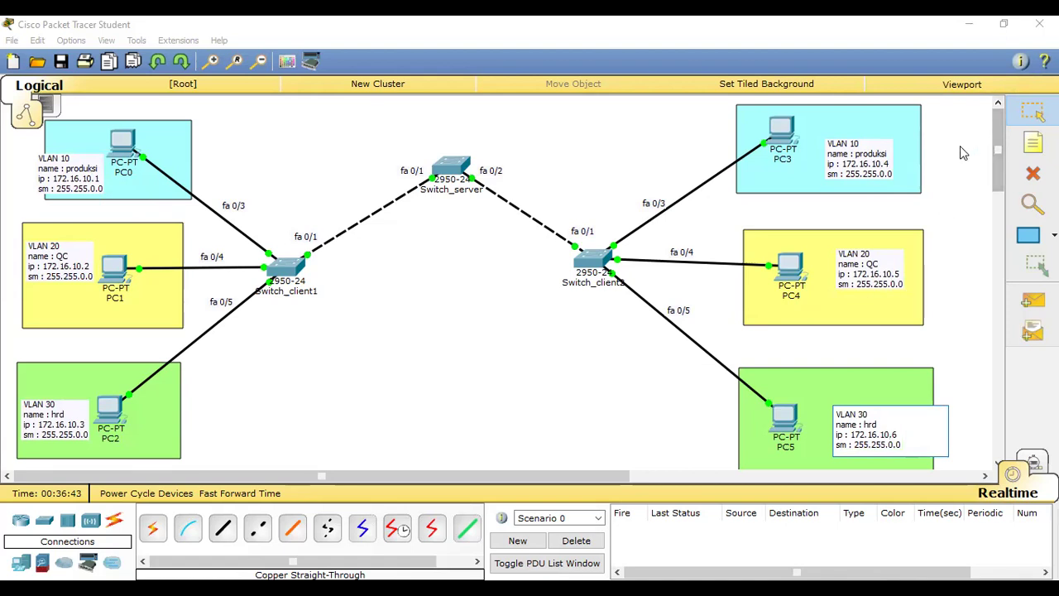
left_click(230, 150)
Step: Give PC0 the static IP address 172.16.10.1 with subnet mask 255.255.0.0 and close its IP configuration
left_click(122, 144)
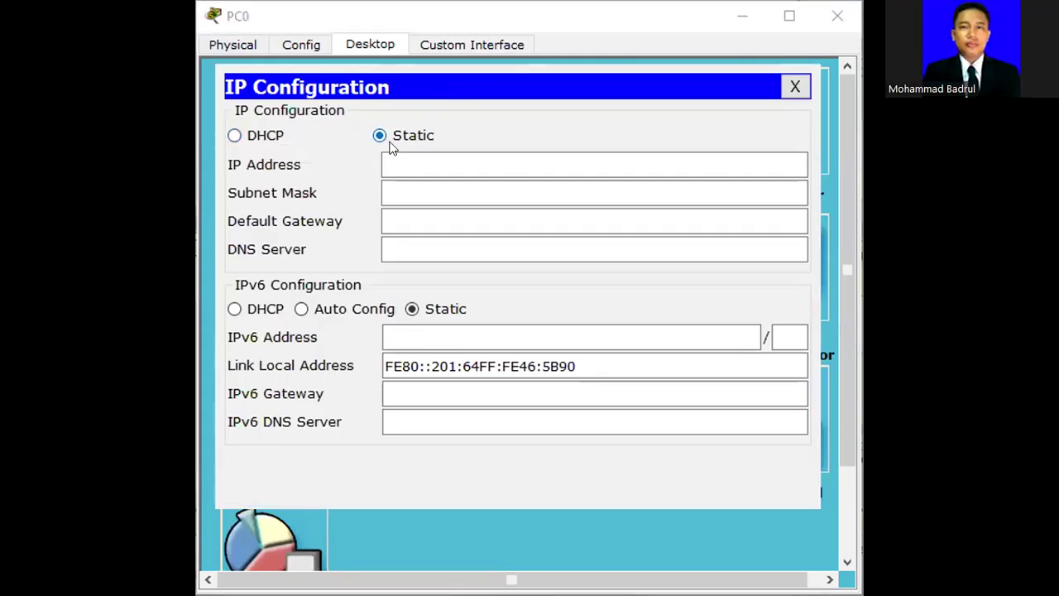
left_click(414, 160)
type("172.")
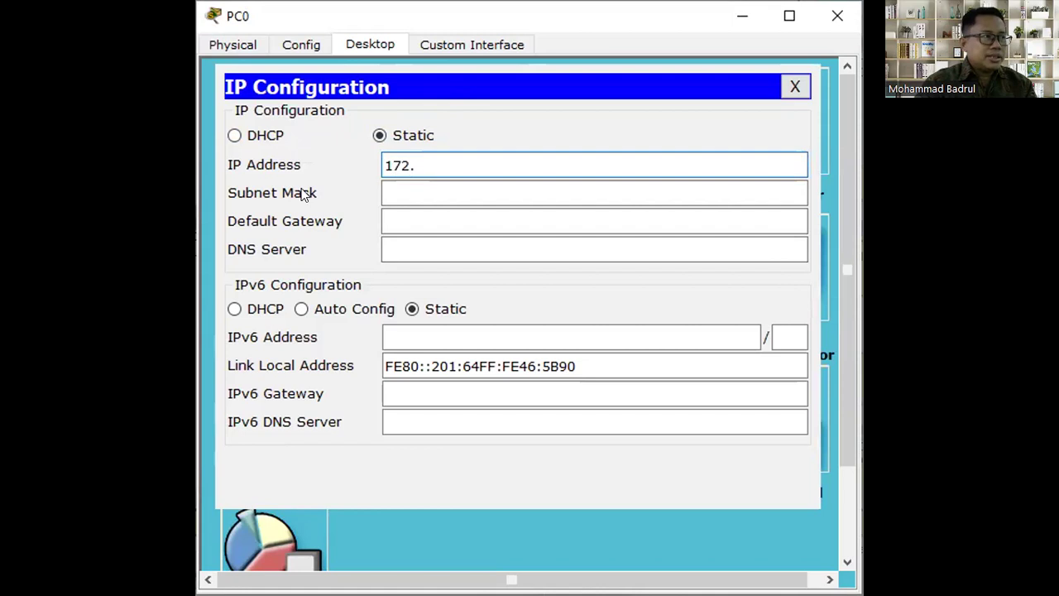
type("16.10.1")
left_click(412, 187)
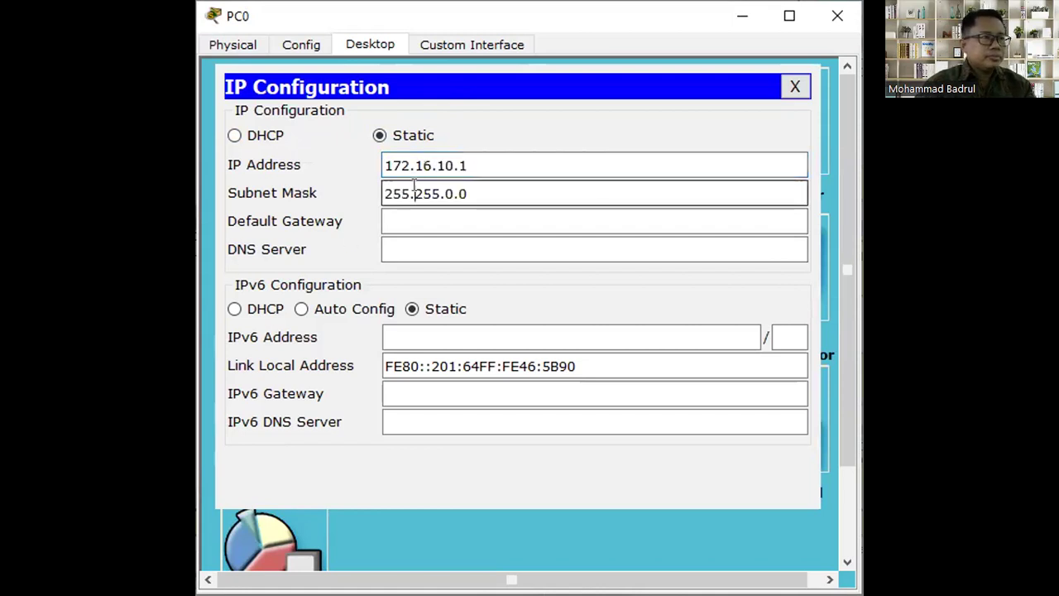
left_click(795, 88)
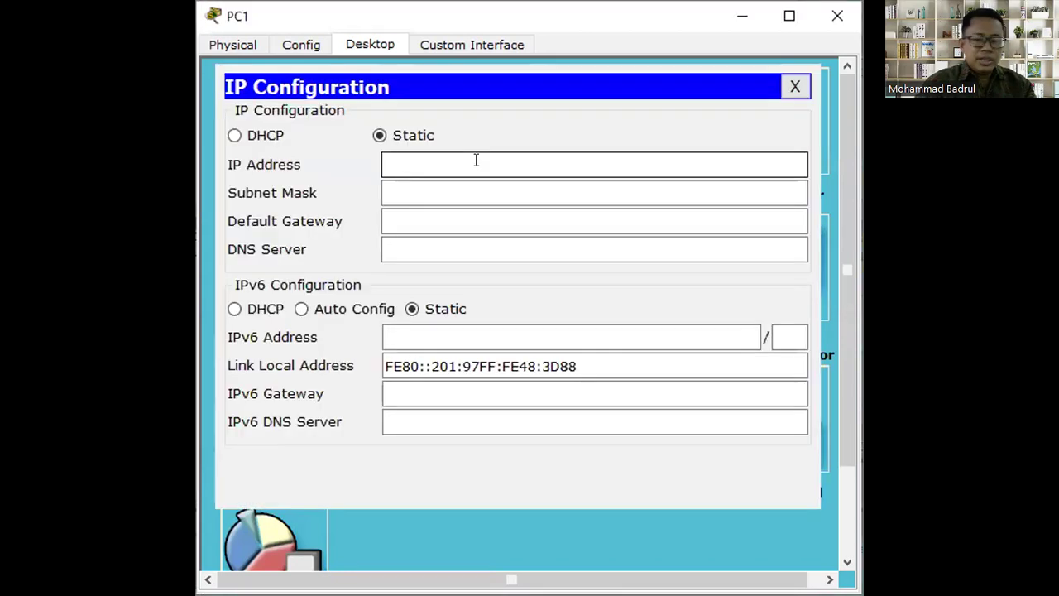
Step: Give PC1 the static IP address 172.16.10.2 with the default subnet mask and close its IP configuration
left_click(476, 161)
type("172.16.10.2")
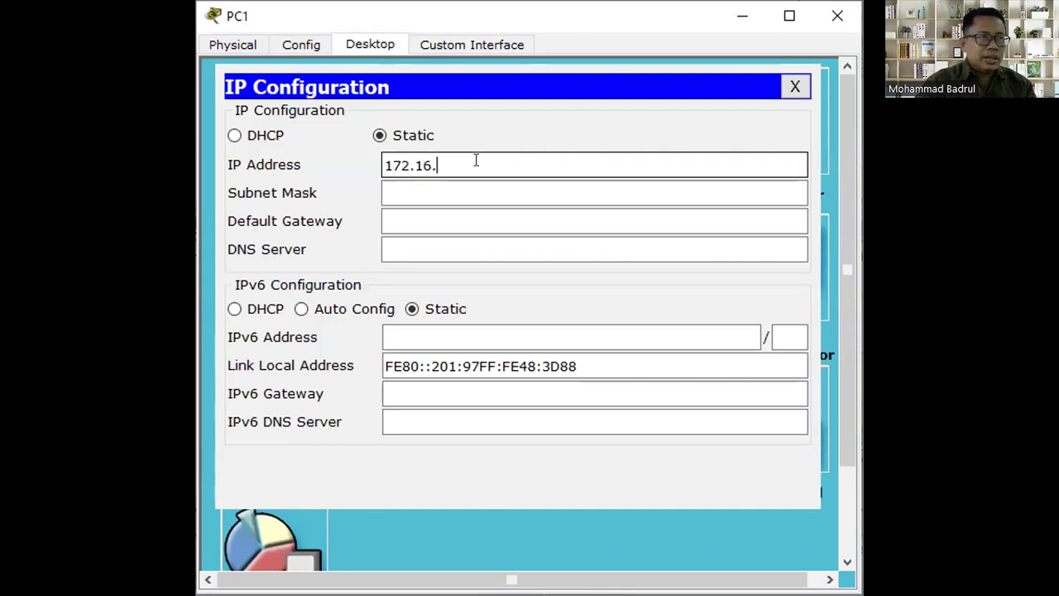
left_click(480, 195)
left_click(794, 87)
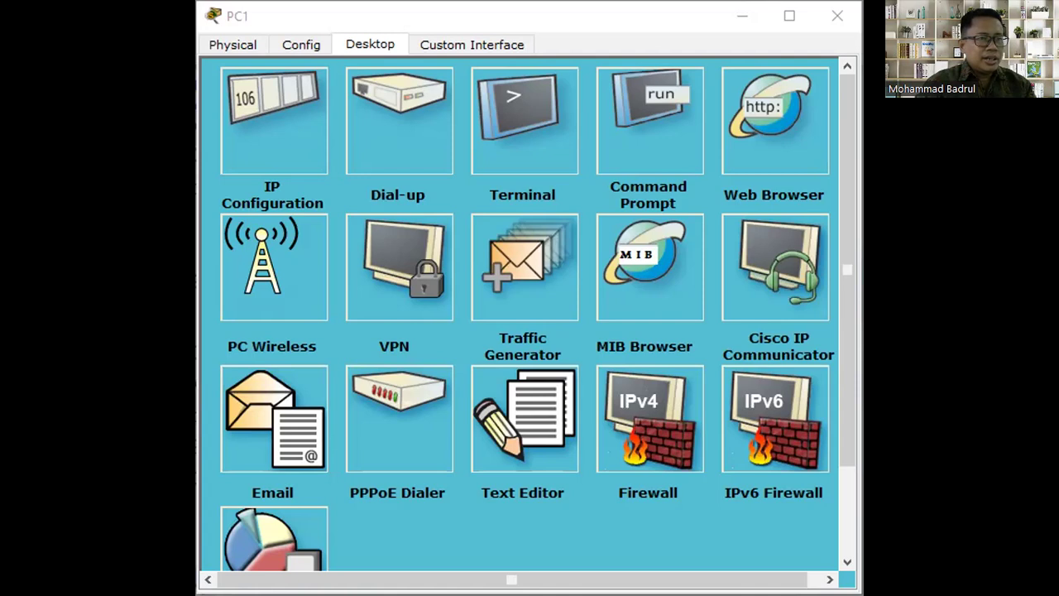
Step: Give PC3 the static IP address 172.16.10.4 and close its IP configuration
left_click(296, 116)
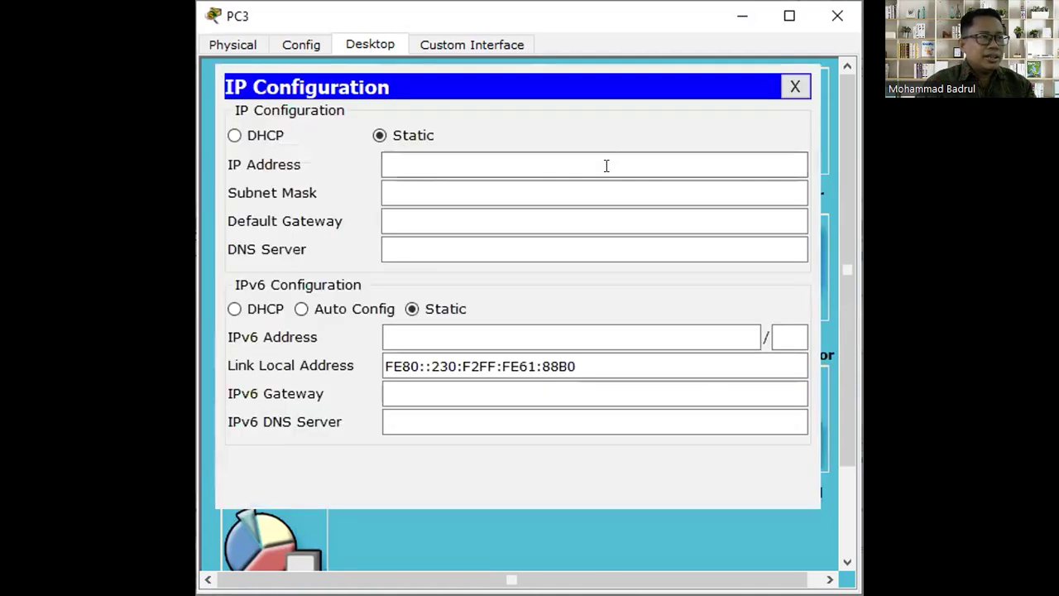
type("172.")
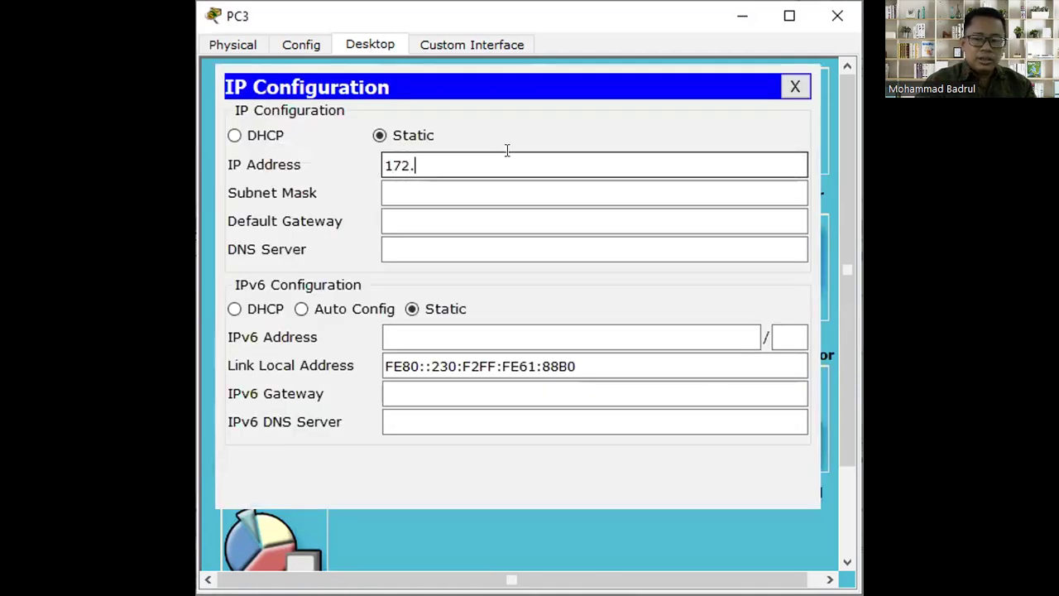
type("16.10.4")
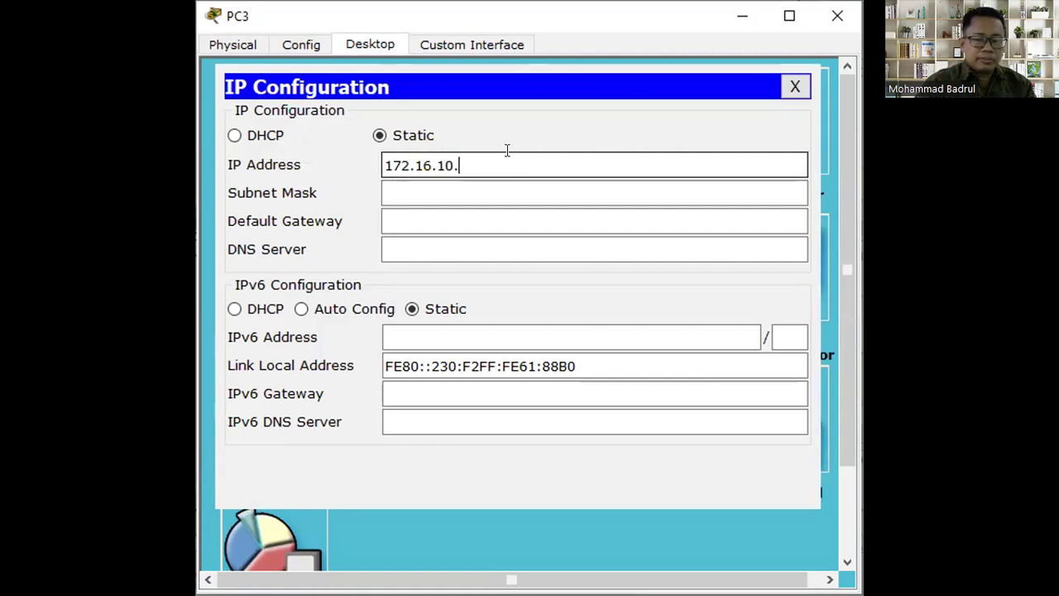
left_click(795, 86)
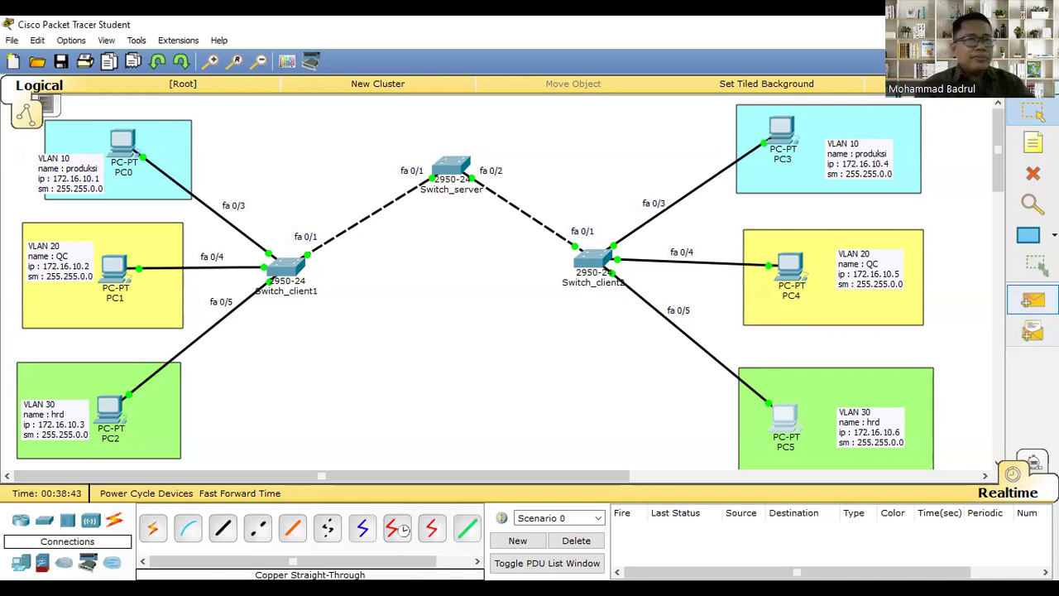
Step: Test connectivity within each VLAN by sending simple PDUs from PC0 to PC3, PC1 to PC4 and PC2 to PC5
left_click(1032, 301)
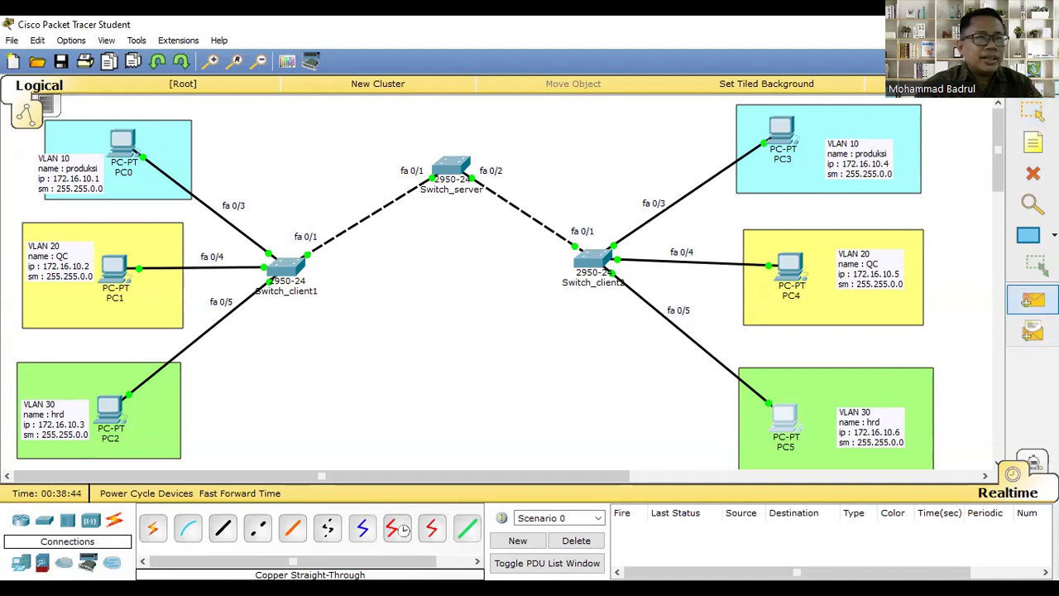
left_click(121, 137)
left_click(776, 126)
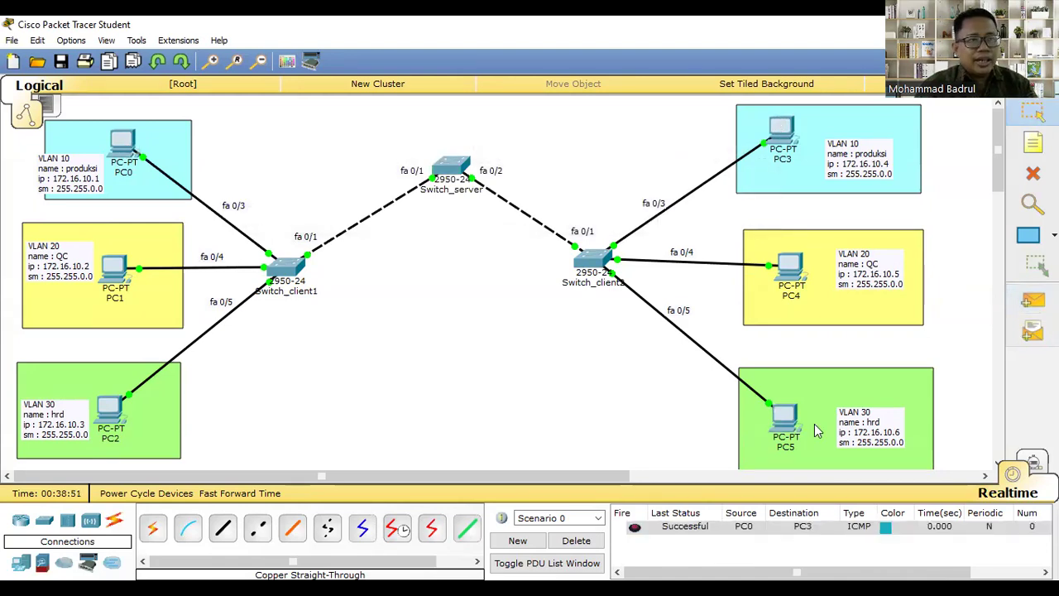
left_click(1030, 302)
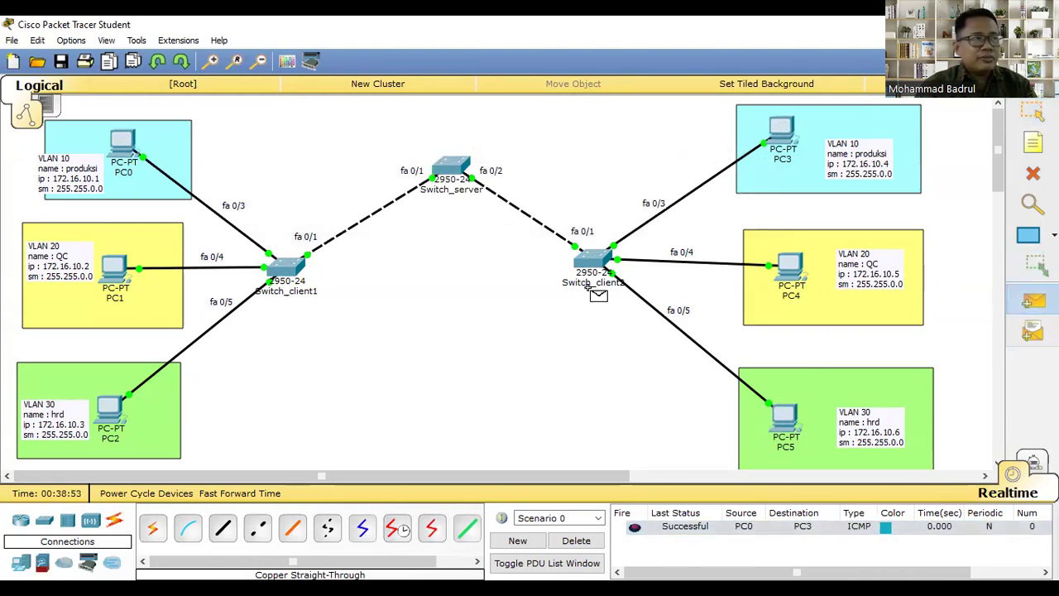
left_click(120, 269)
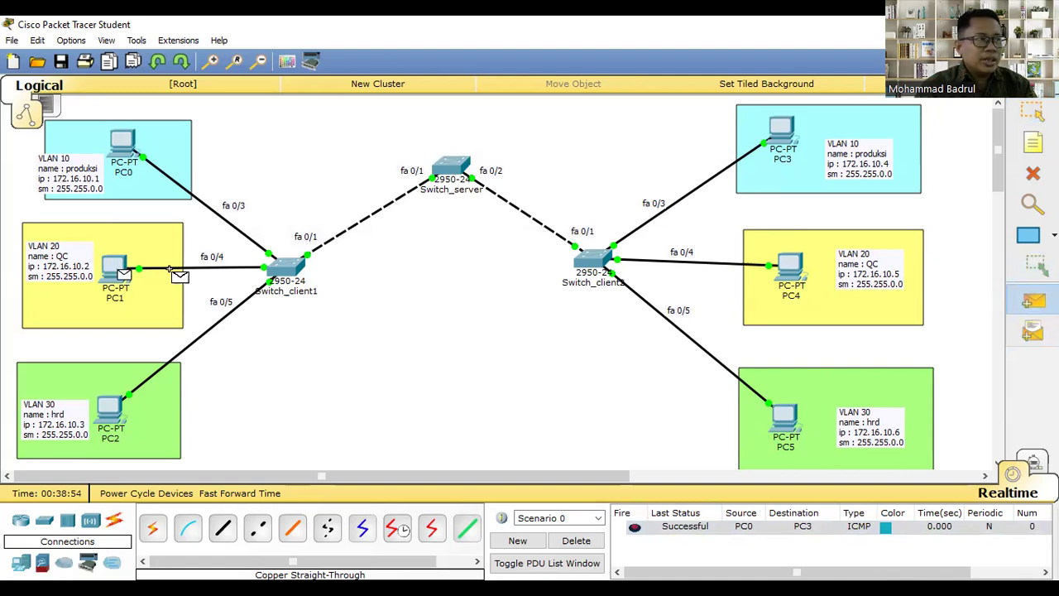
left_click(788, 263)
left_click(1030, 302)
left_click(111, 411)
left_click(779, 414)
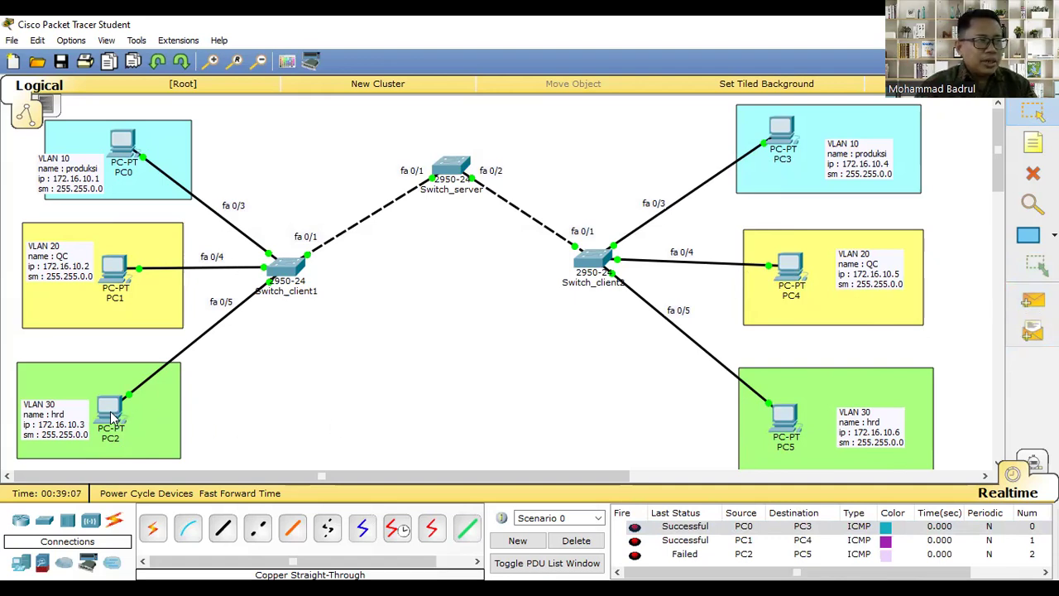
Step: Clear the PDU list of Scenario 0 and resend a simple PDU from PC2 to PC5
left_click(689, 555)
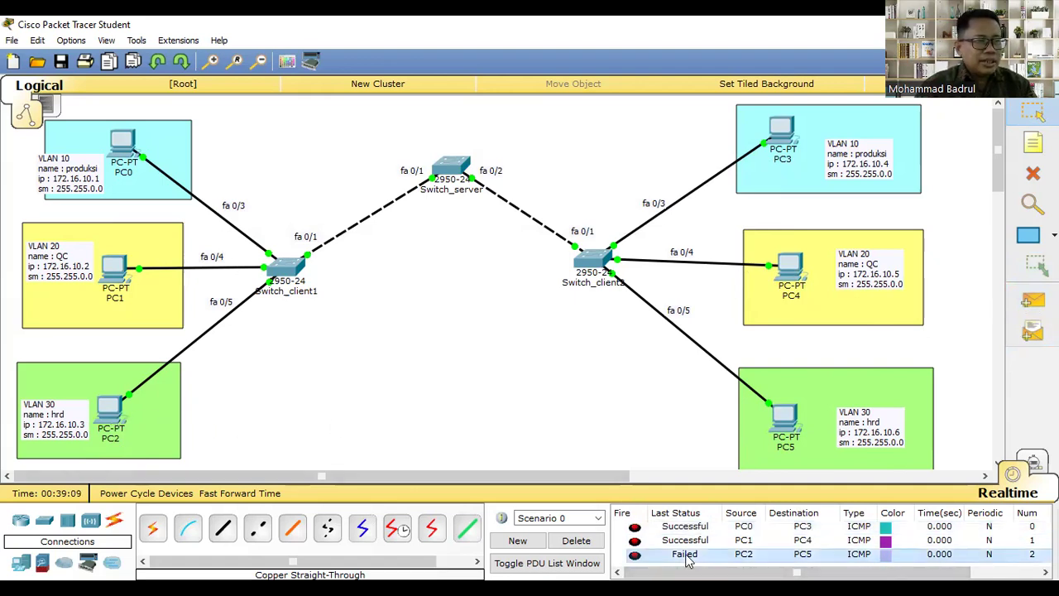
left_click(573, 543)
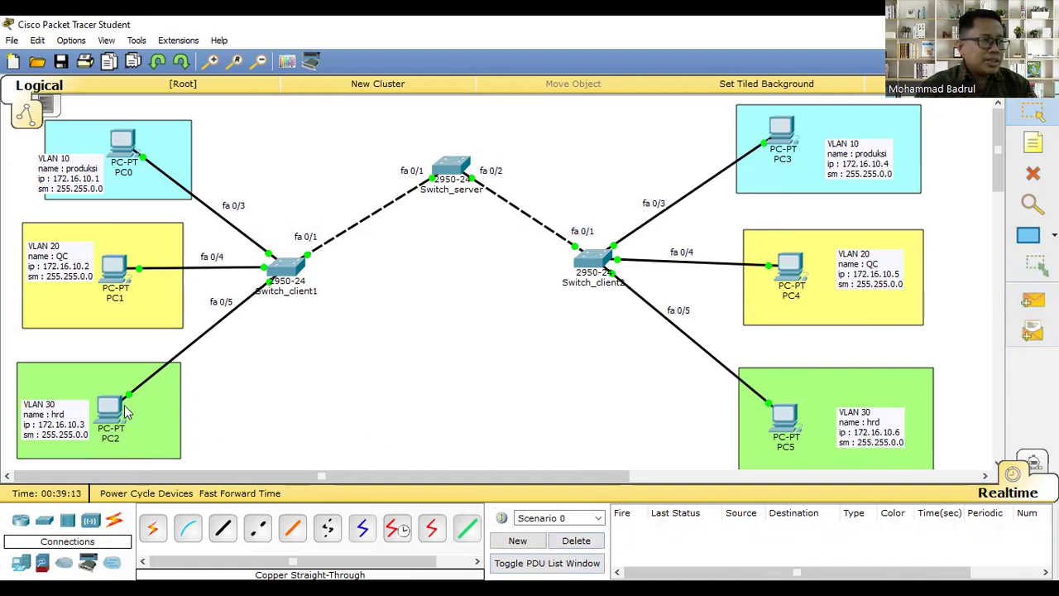
left_click(1033, 301)
left_click(110, 408)
left_click(790, 420)
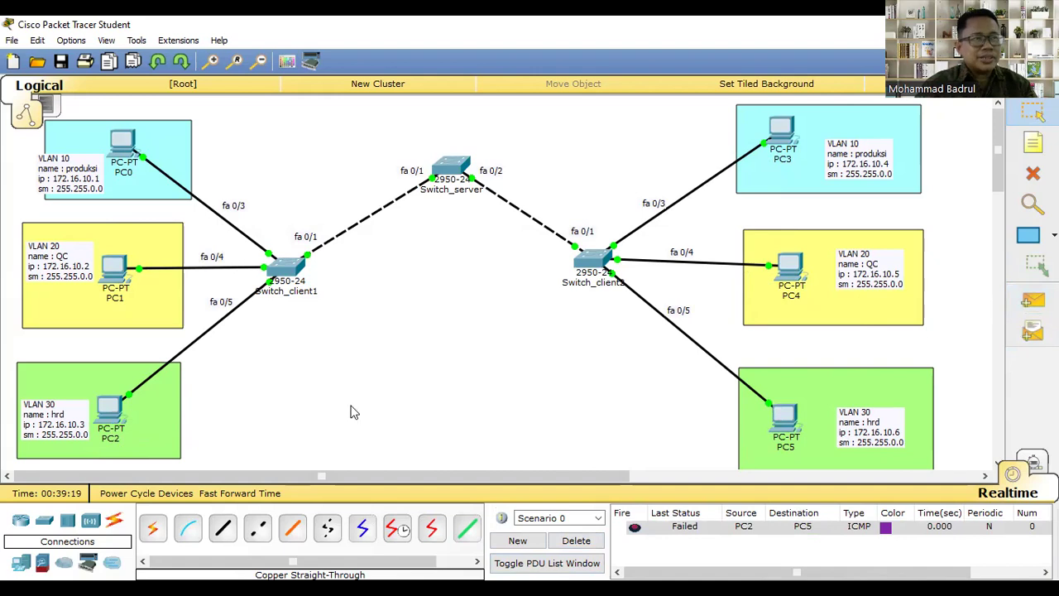
Step: Clear the PDU list and send simple PDUs again from PC0 to PC3 and from PC1 to PC4
left_click(576, 540)
left_click(1033, 299)
left_click(124, 144)
left_click(777, 126)
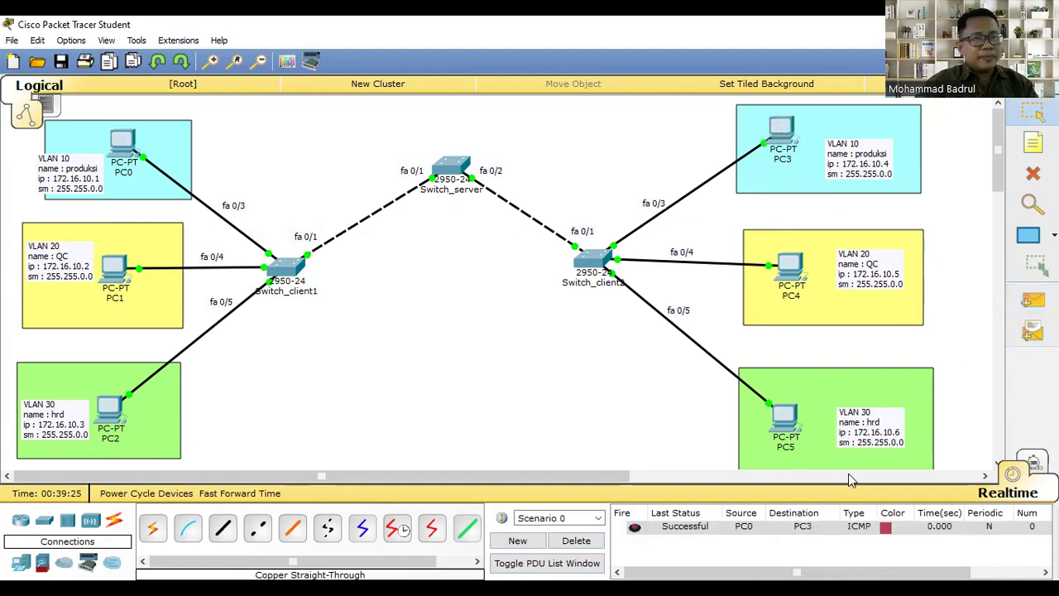
left_click(1032, 299)
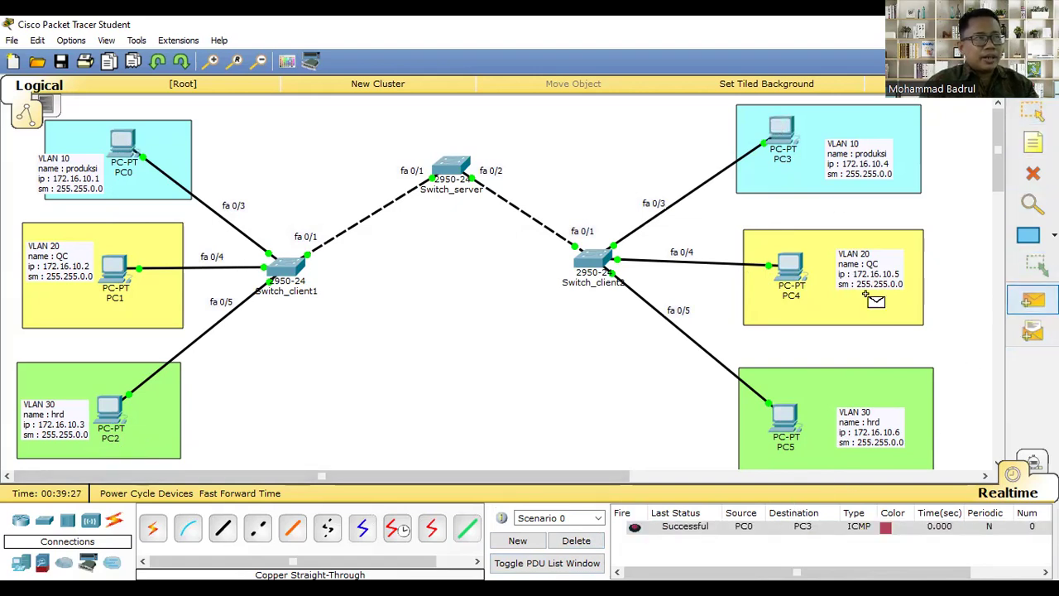
left_click(111, 267)
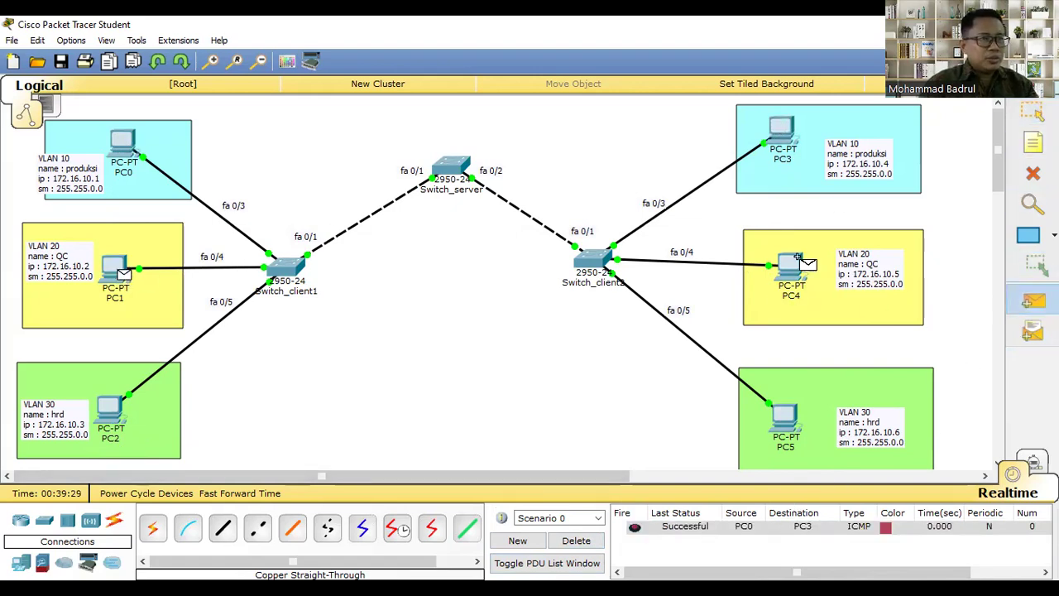
left_click(794, 263)
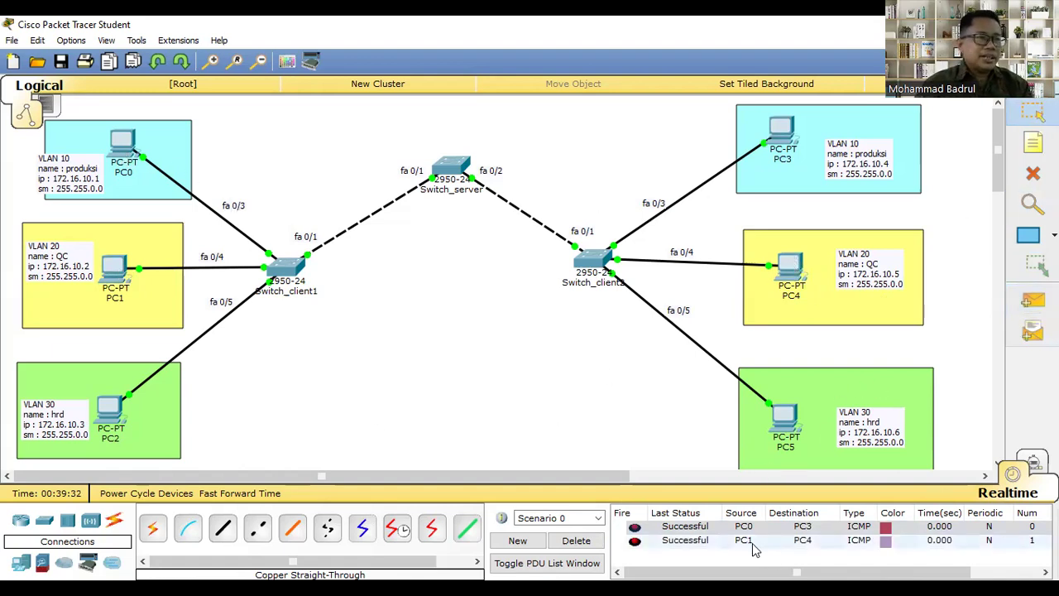
Step: Clear the PDU list and test connectivity across VLANs with simple PDUs from PC0 to PC1 and PC1 to PC3
left_click(576, 540)
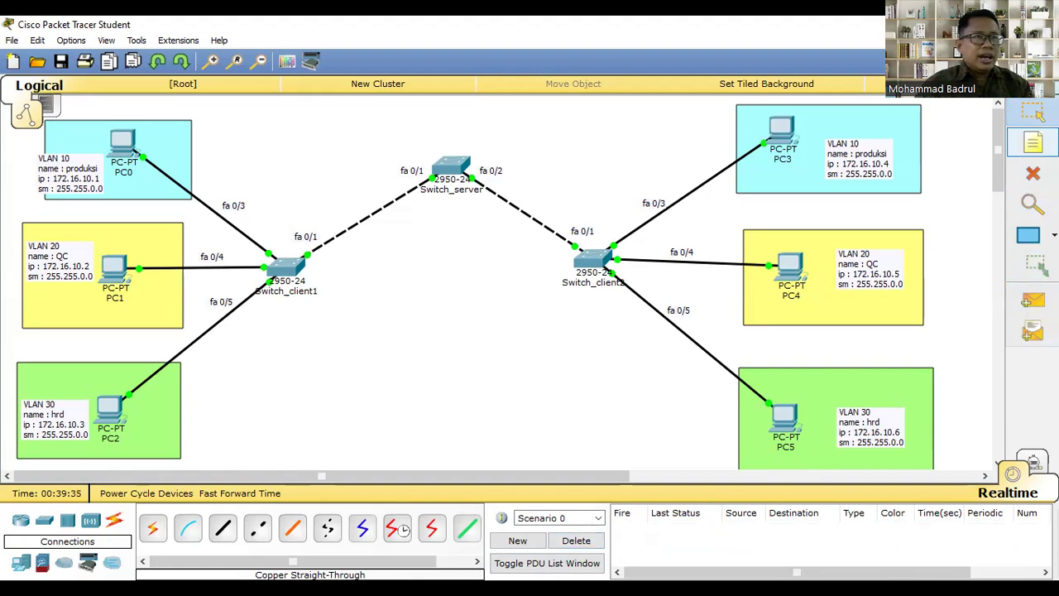
left_click(1032, 300)
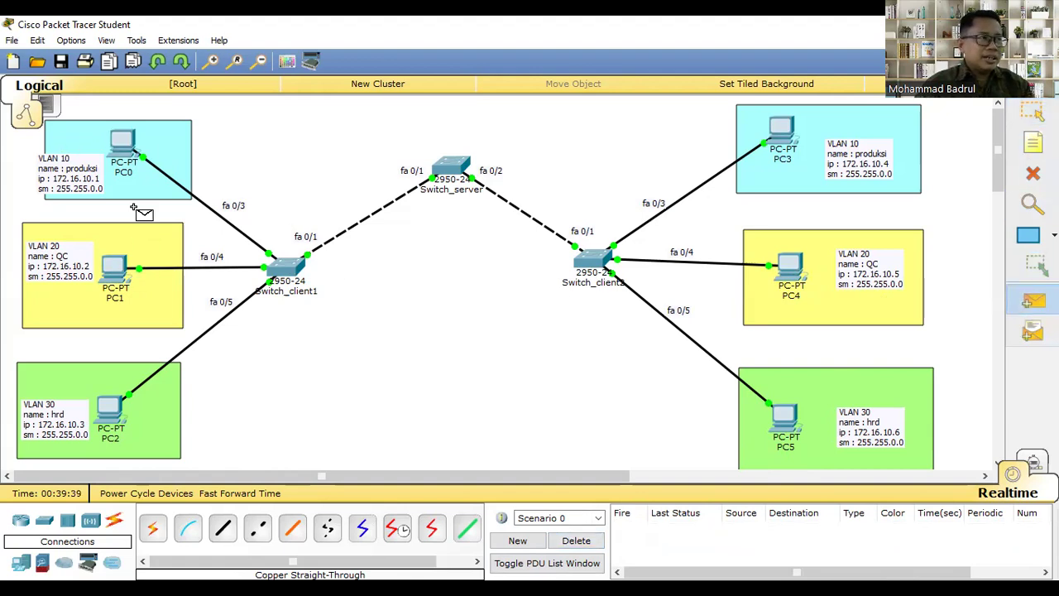
left_click(124, 137)
left_click(120, 276)
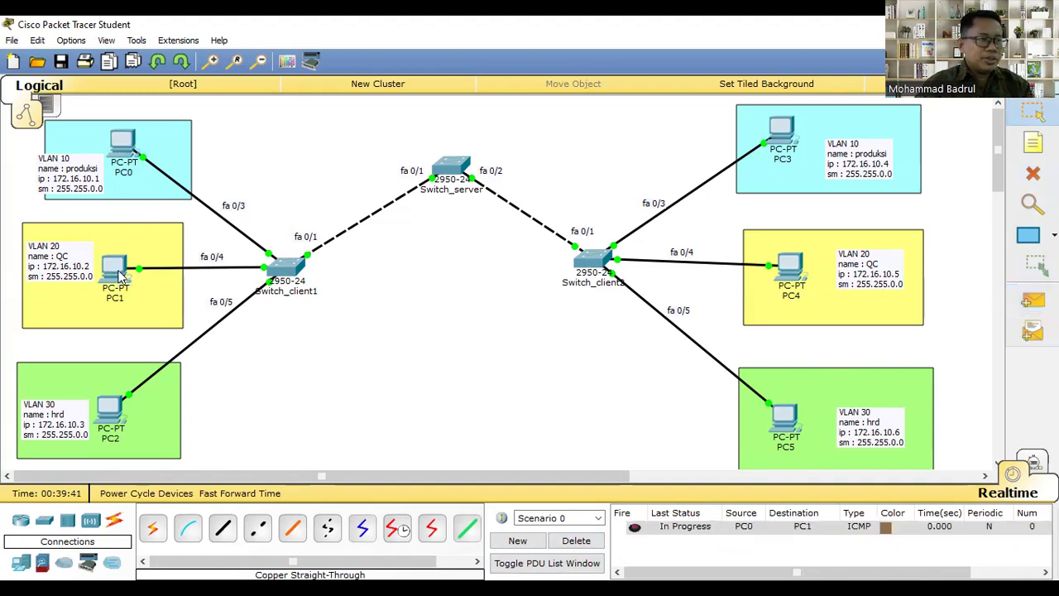
left_click(1032, 300)
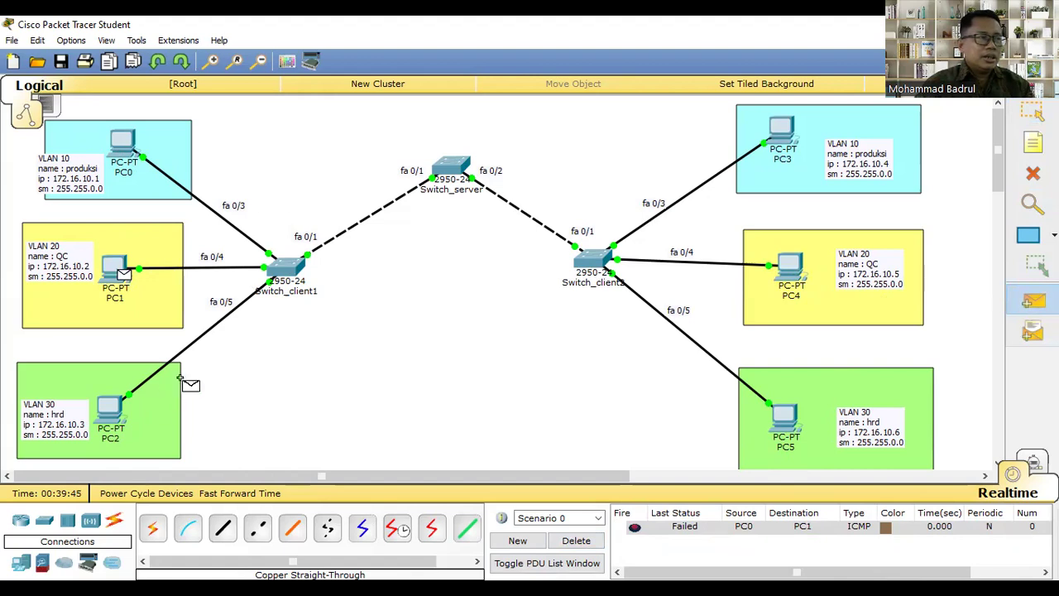
left_click(784, 130)
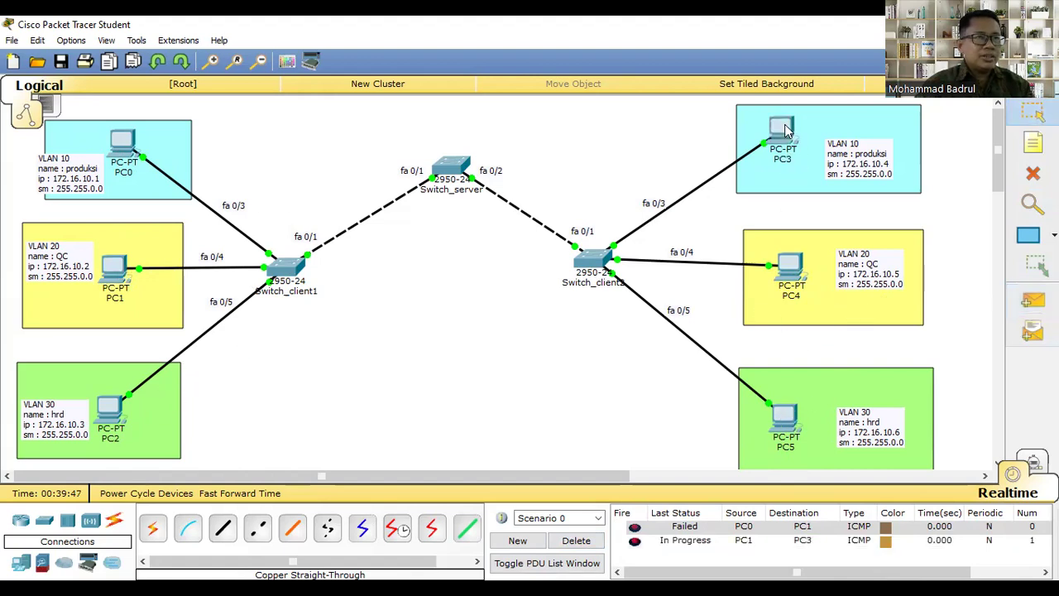
Step: Clear the PDU list and open the PC2 device window to check its configuration
left_click(579, 540)
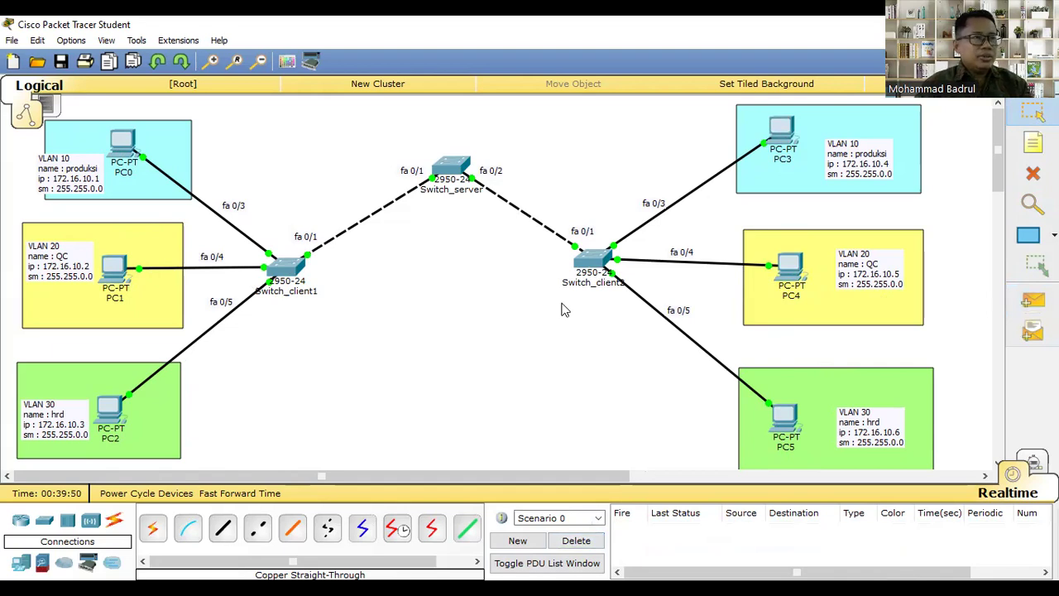
left_click(119, 407)
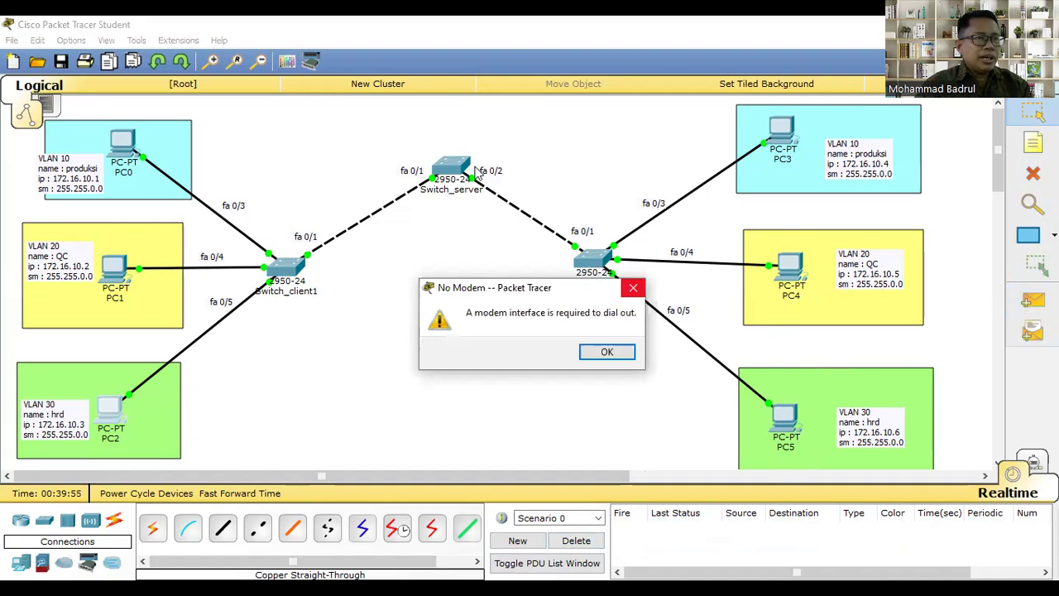
key("Return")
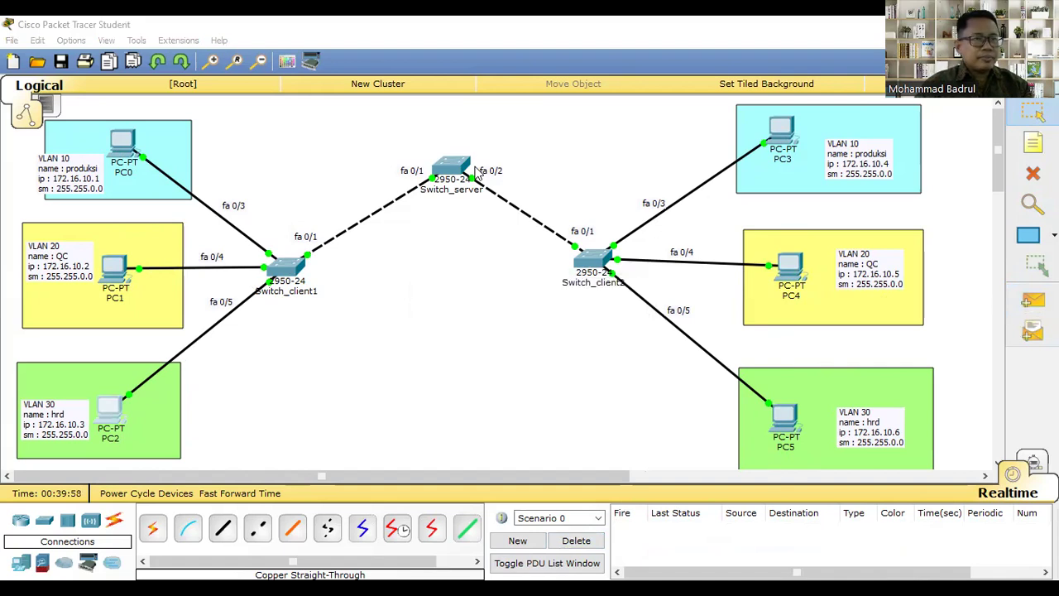
Step: Give PC5 the static IP address 172.16.10.6, close its IP configuration and minimize the device window
left_click(785, 418)
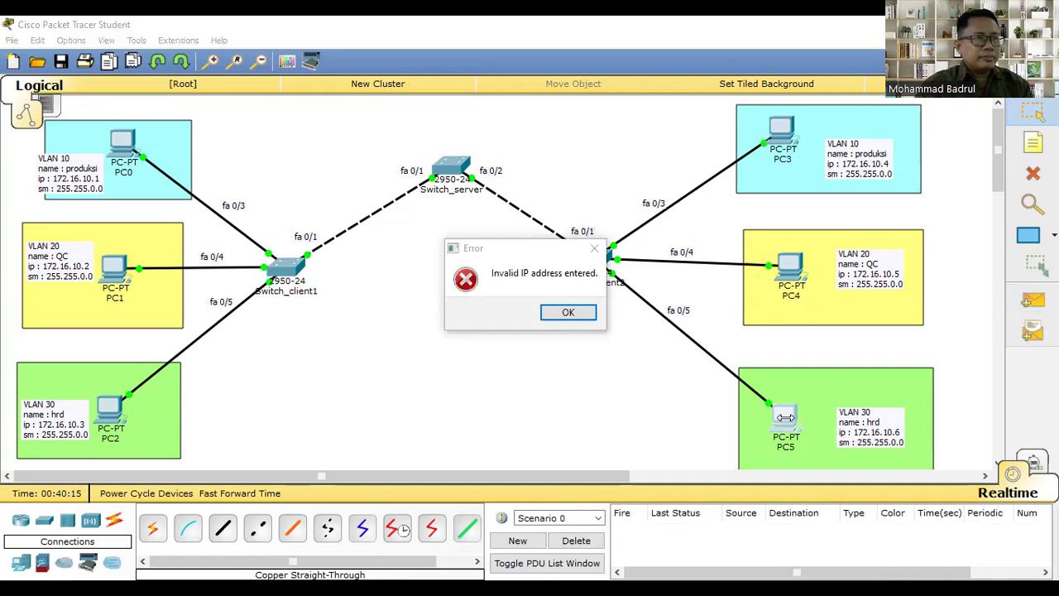
key("Return")
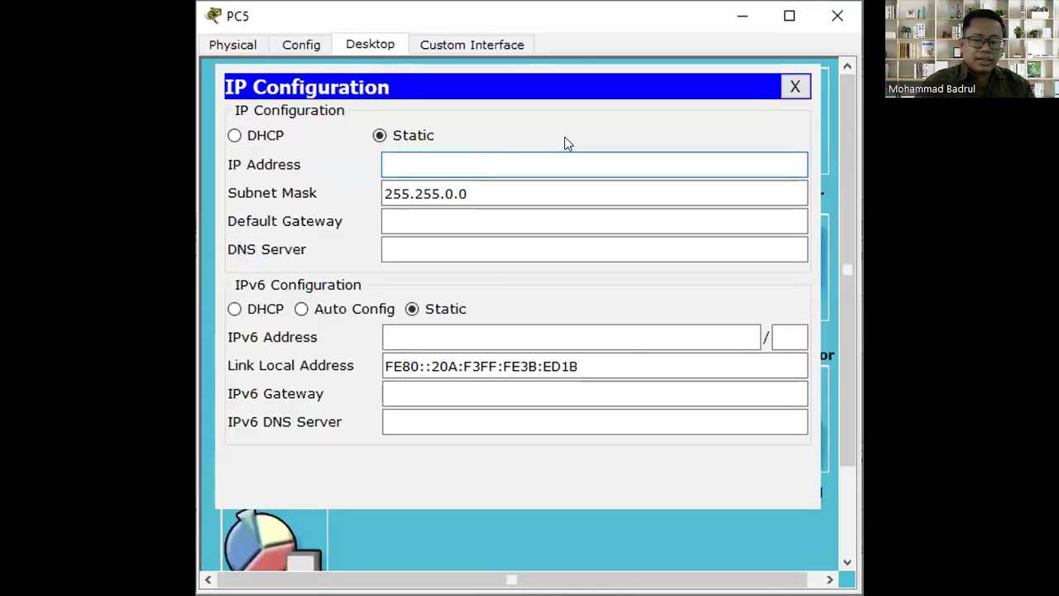
type("17")
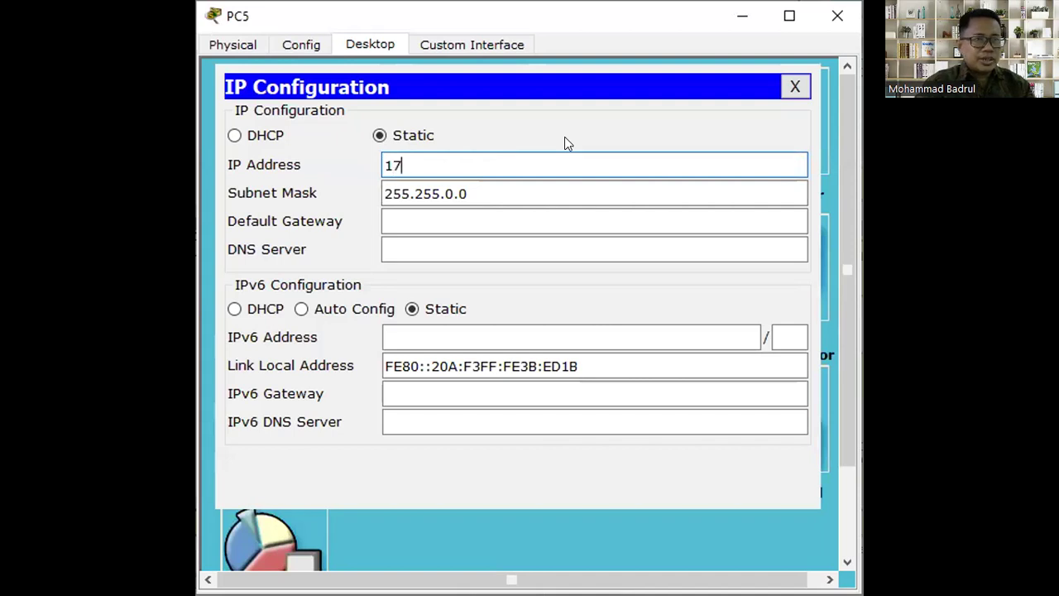
type("2.16.10.6")
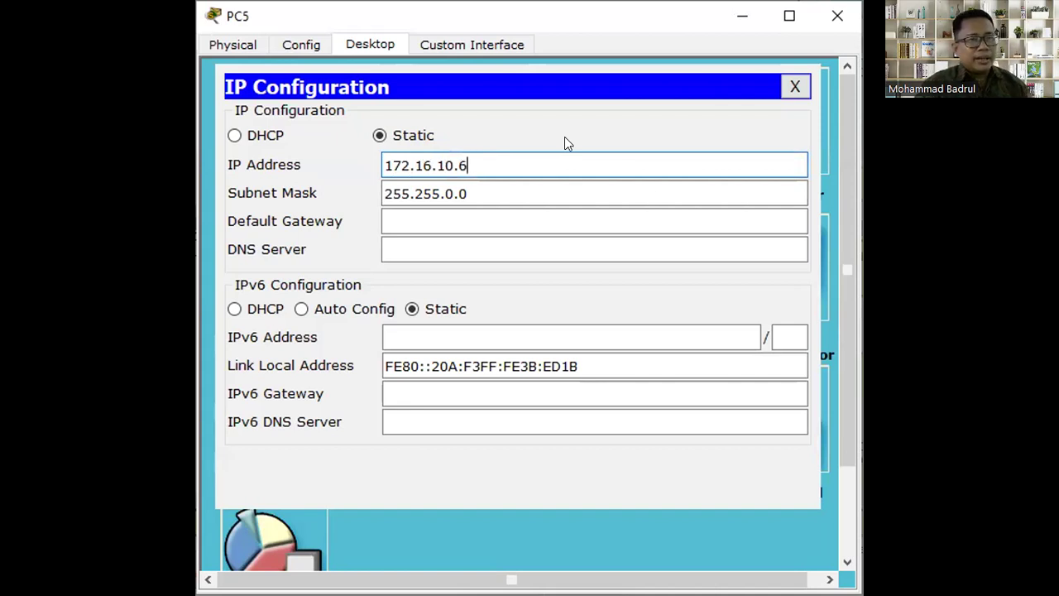
left_click(794, 86)
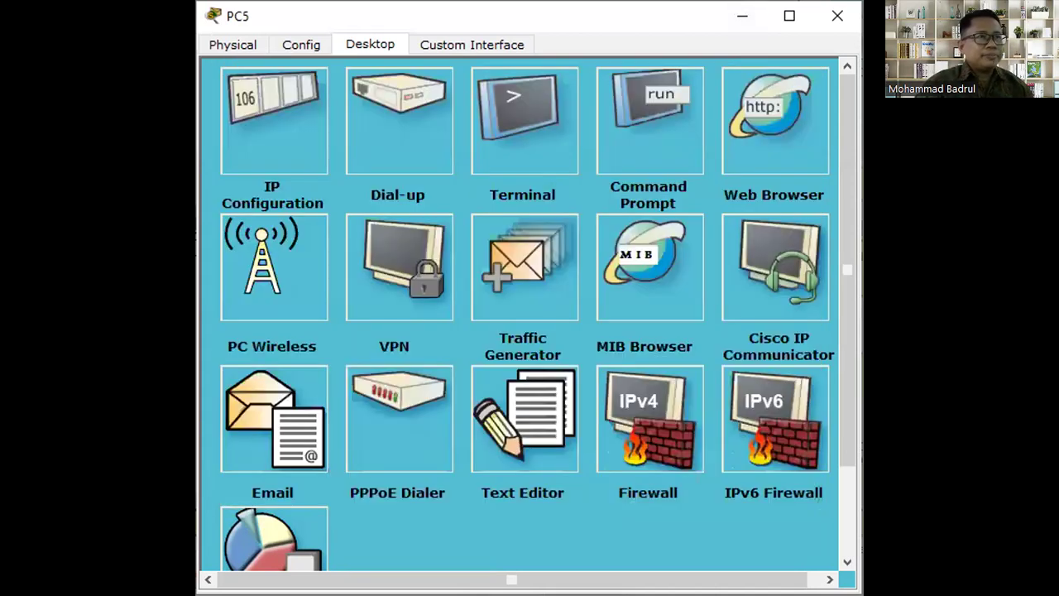
left_click(741, 10)
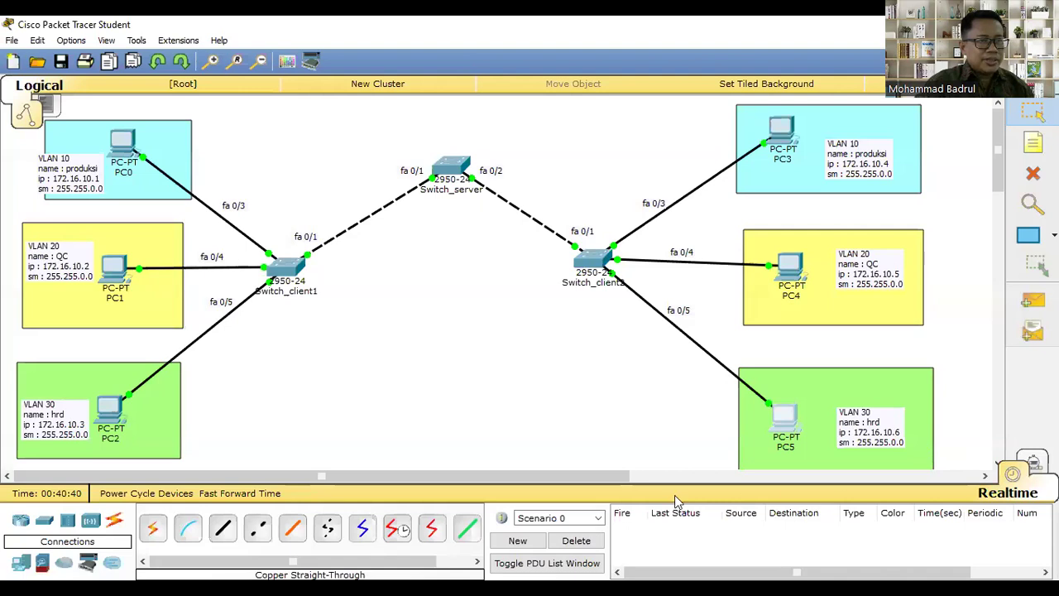
Step: Retest each VLAN by sending simple PDUs from PC2 to PC5, PC0 to PC3 and PC1 to PC4
left_click(1033, 301)
left_click(112, 407)
left_click(773, 411)
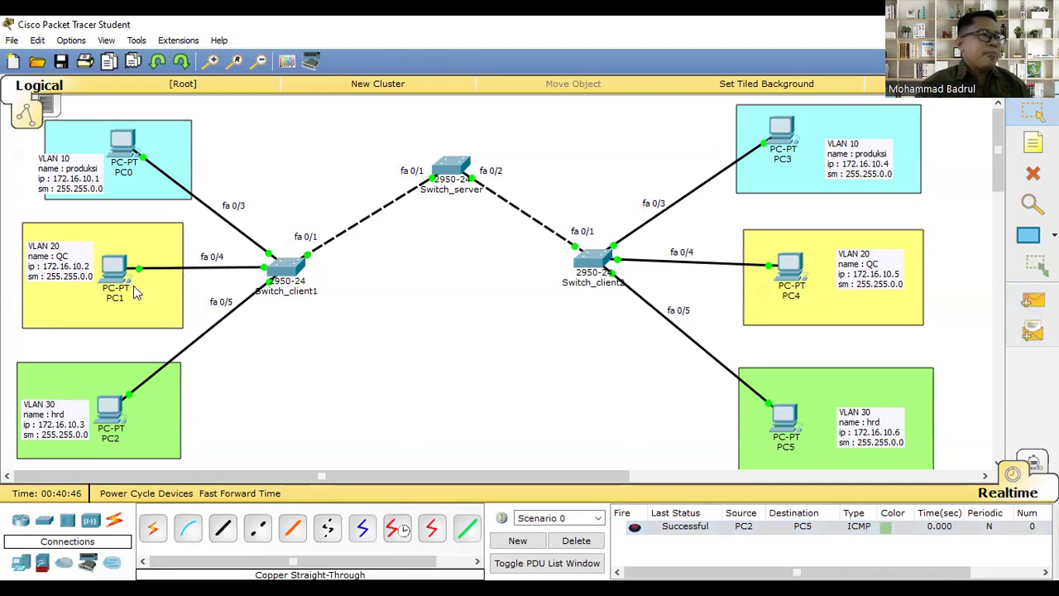
left_click(1033, 300)
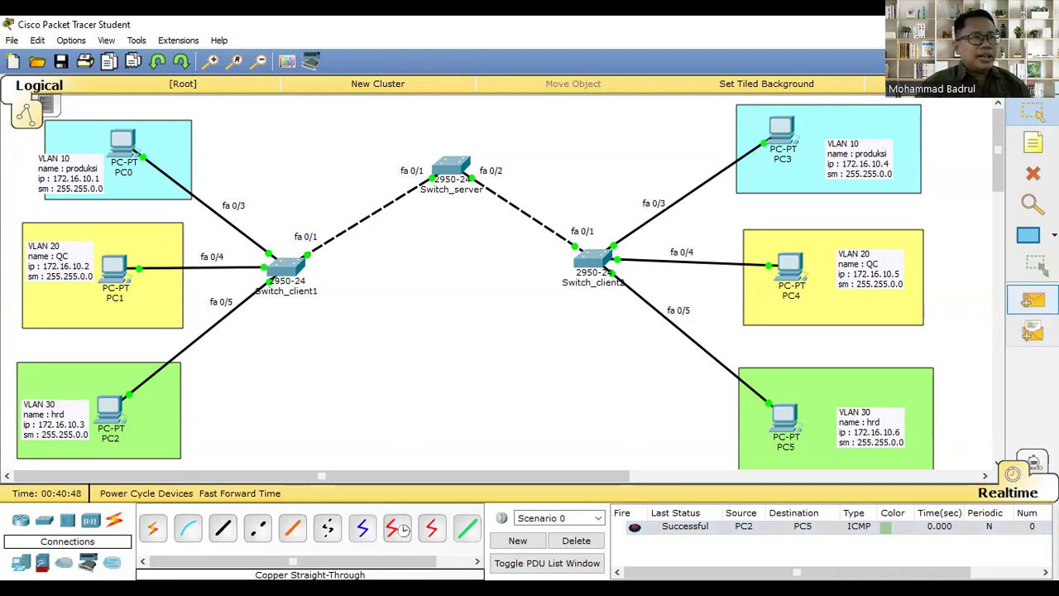
left_click(121, 140)
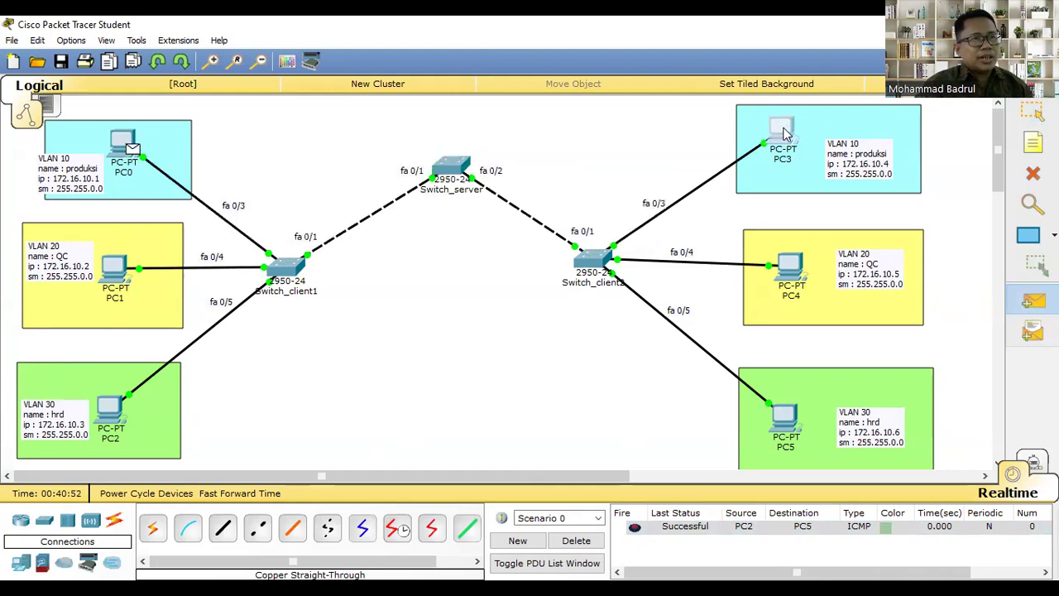
left_click(781, 131)
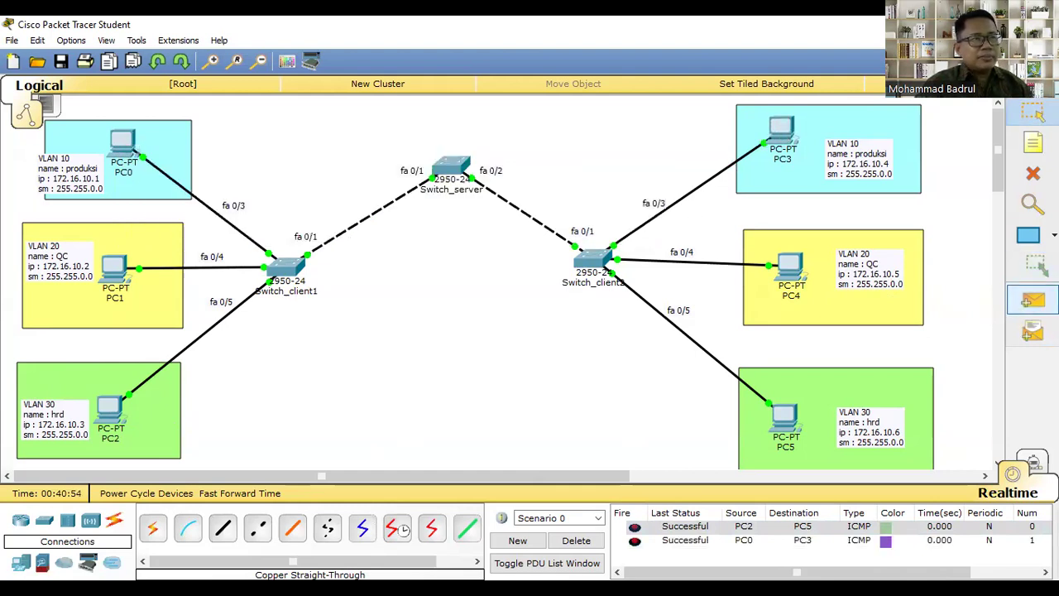
left_click(1032, 299)
left_click(122, 267)
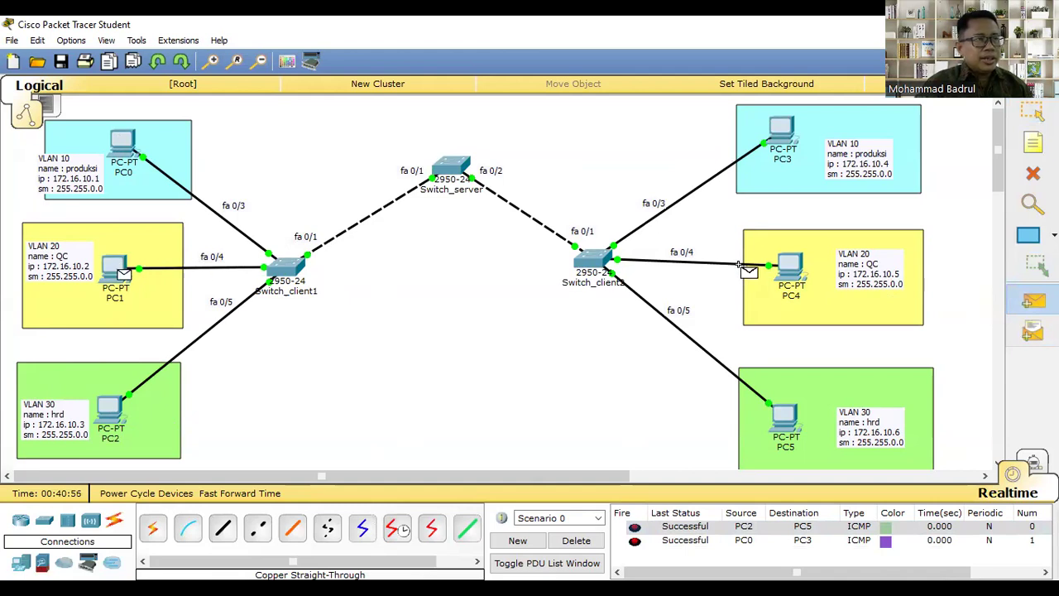
left_click(790, 269)
Step: Examine the port and VLAN summary of Switch_client2
mouse_move(790, 269)
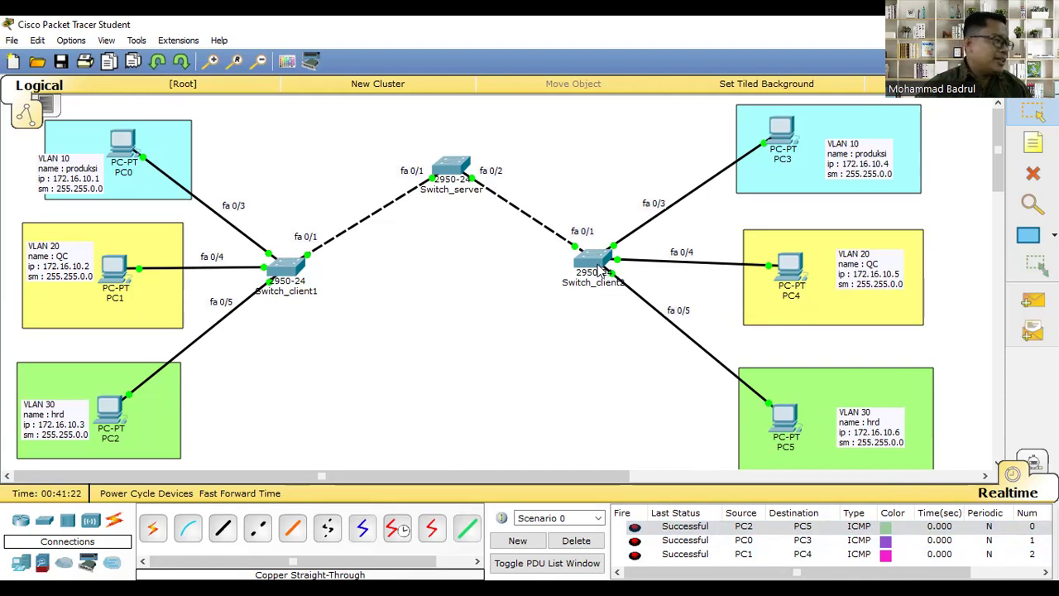
mouse_move(601, 266)
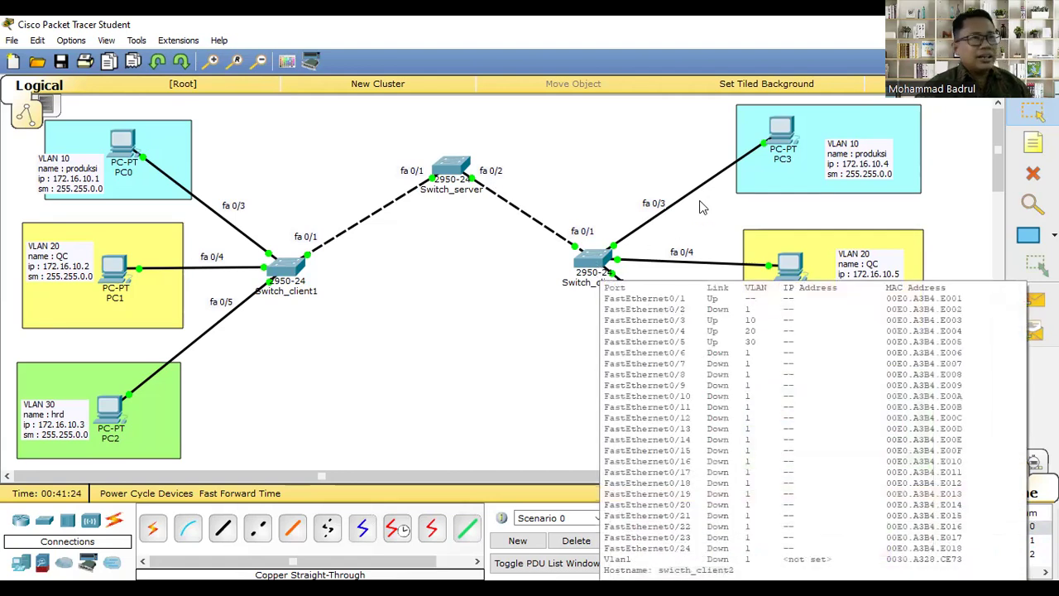